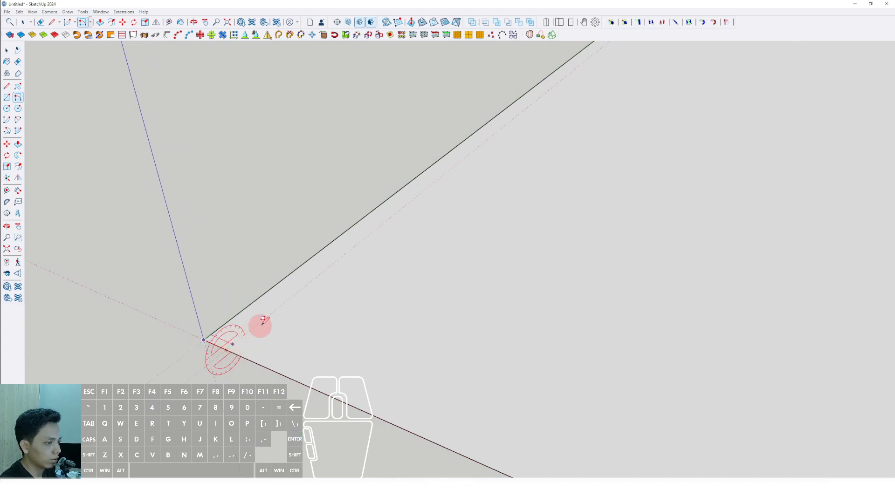
Draw a small rectangle at the base plane's origin corner and push/pull it upward into a tall column.
scroll(263, 321, up, 1)
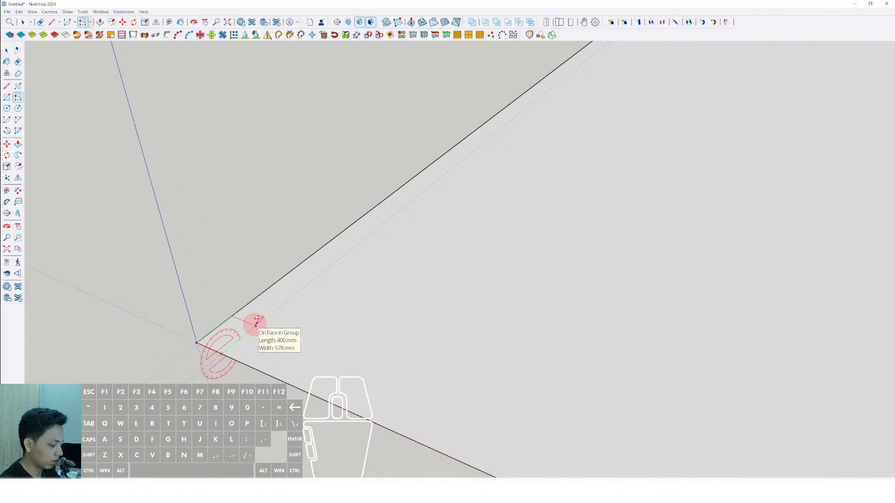
scroll(252, 328, down, 1)
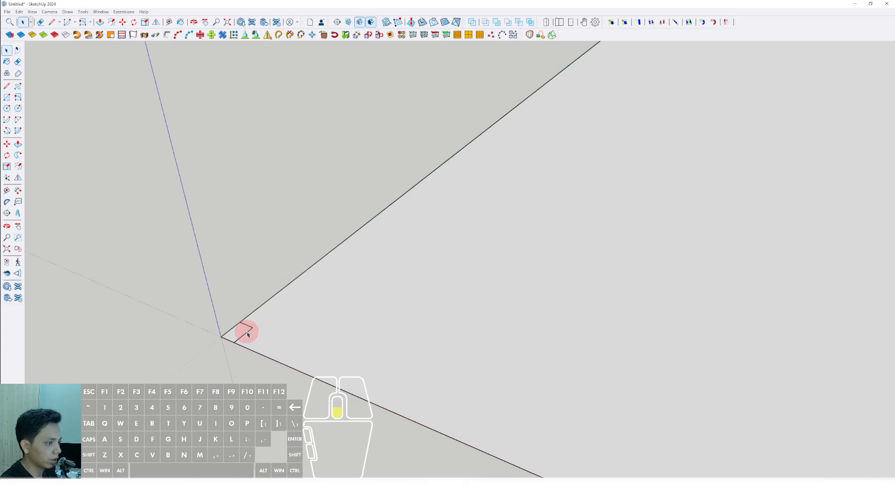
scroll(251, 303, down, 1)
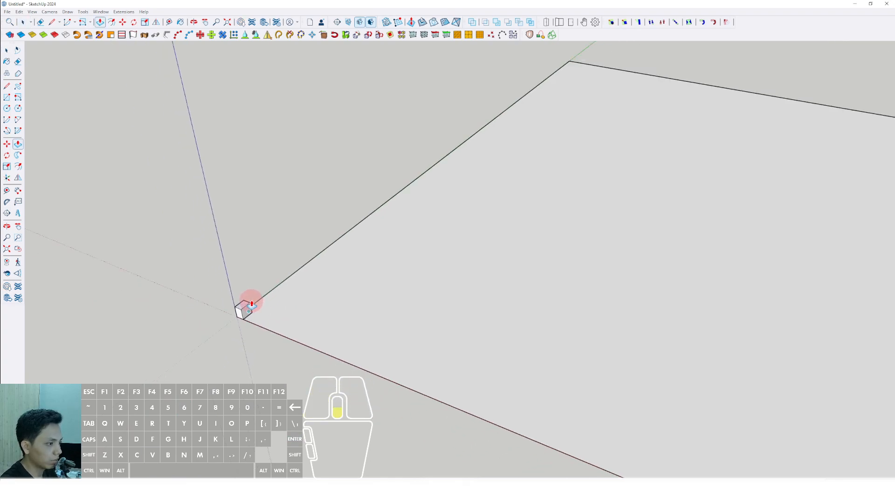
scroll(246, 239, up, 2)
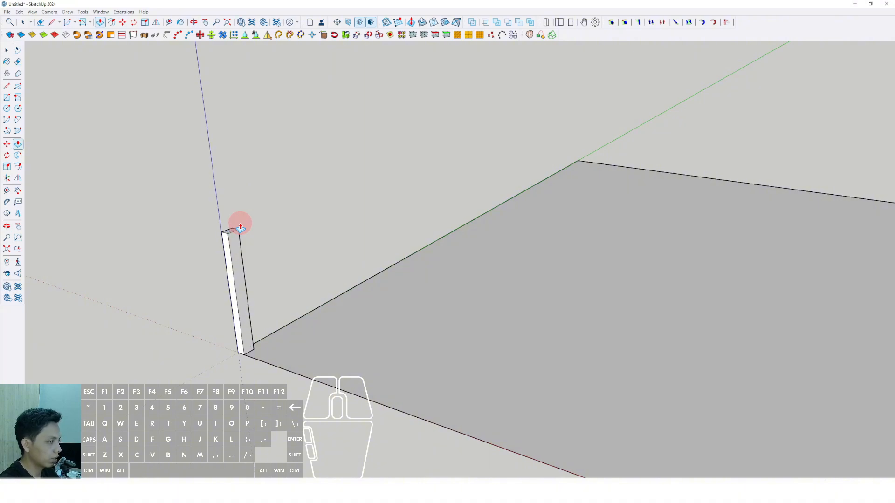
scroll(236, 270, up, 2)
Group all of the column's geometry and convert the group into a component.
triple_click(230, 225)
right_click(230, 225)
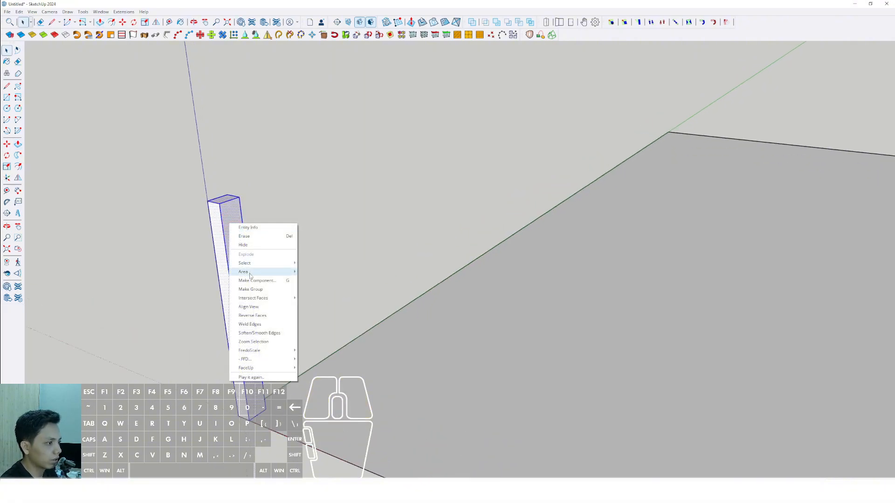
click(252, 291)
scroll(252, 291, down, 1)
right_click(231, 253)
click(251, 308)
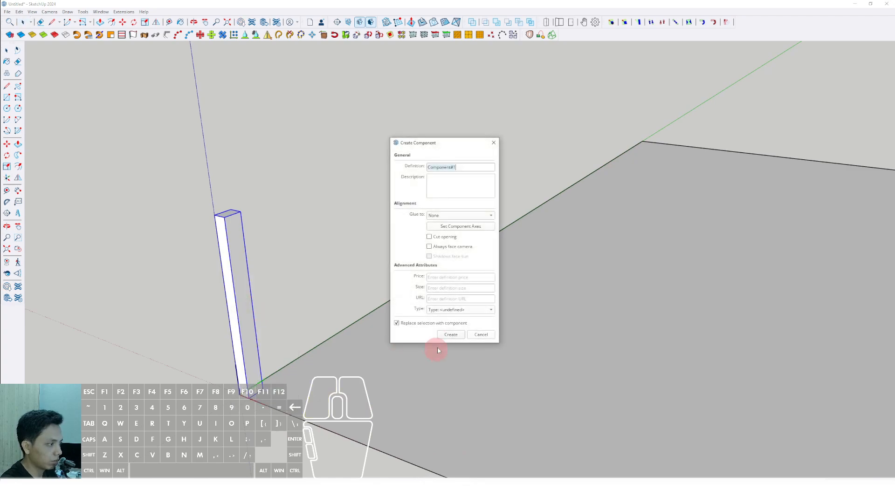
click(448, 337)
Copy the column component along the red axis on the base's edge and multiply it into a row of six evenly spaced columns.
scroll(259, 350, down, 2)
middle_drag(260, 350, 280, 341)
scroll(220, 333, up, 2)
key(m)
click(211, 330)
key(ctrl)
scroll(240, 336, down, 3)
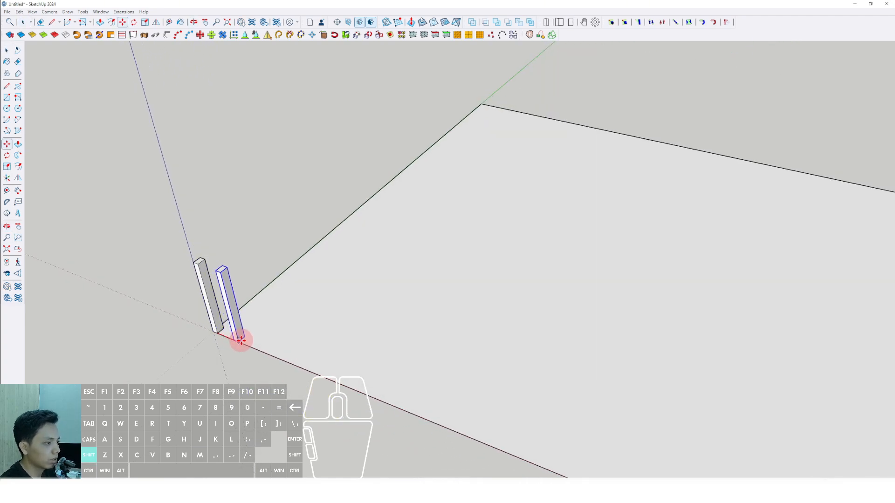
scroll(273, 345, up, 3)
scroll(267, 343, up, 1)
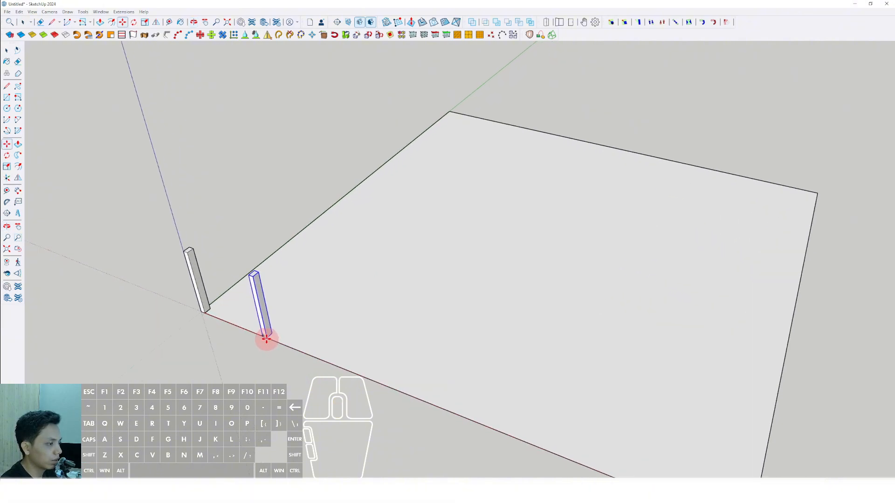
scroll(271, 338, up, 1)
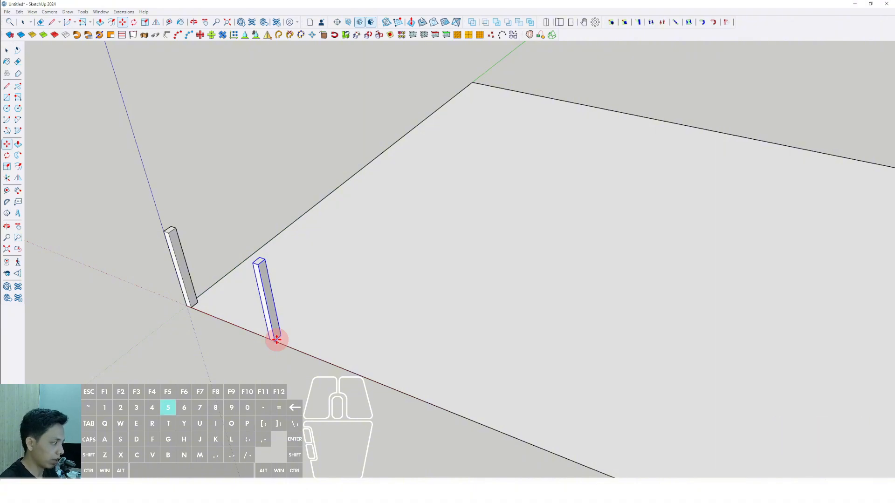
key(Return)
scroll(293, 308, down, 6)
middle_drag(349, 304, 427, 259)
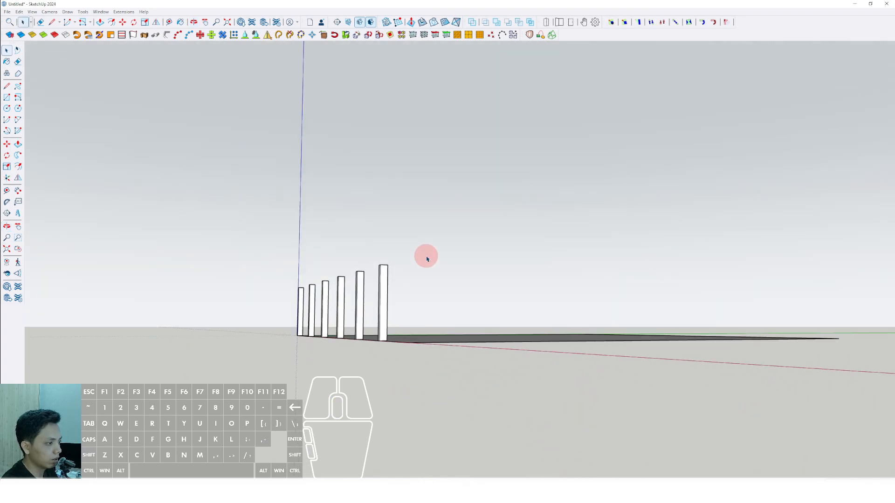
Copy the whole row of six columns along the green axis and multiply it into a grid of five rows.
middle_drag(378, 323, 374, 363)
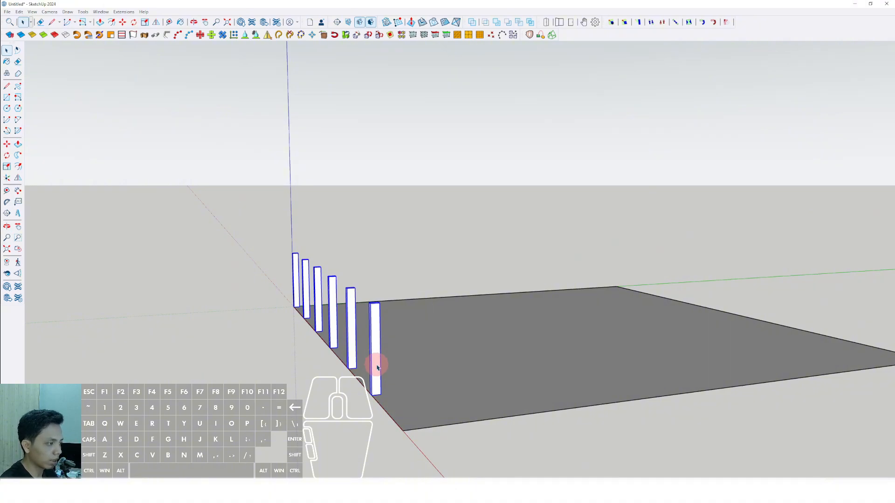
middle_drag(377, 368, 277, 356)
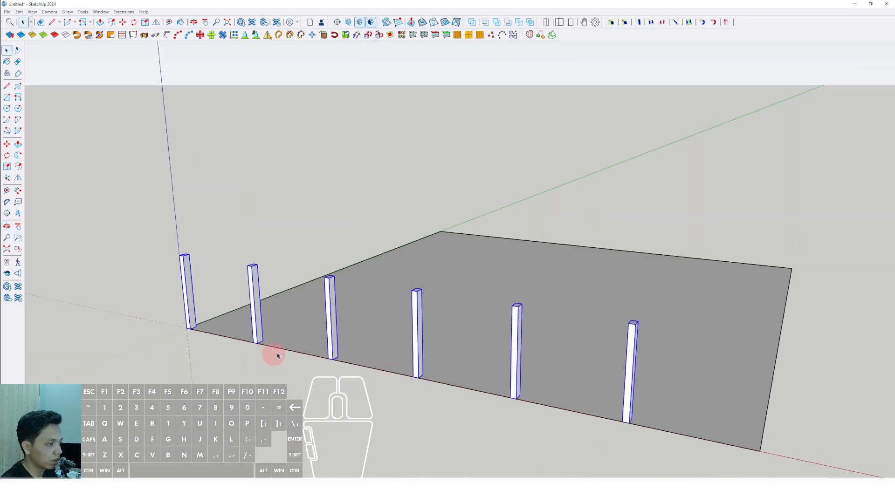
middle_drag(342, 343, 431, 396)
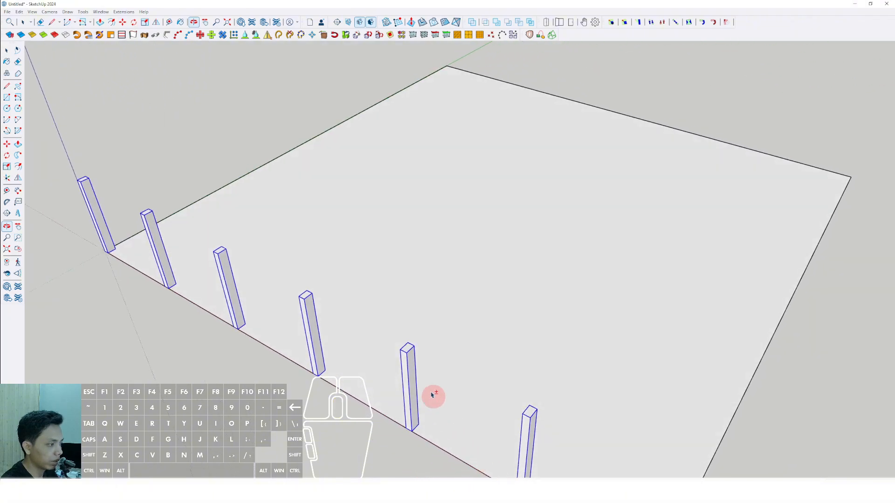
scroll(407, 359, up, 3)
shift+middle_drag(407, 359, 371, 334)
scroll(372, 334, down, 3)
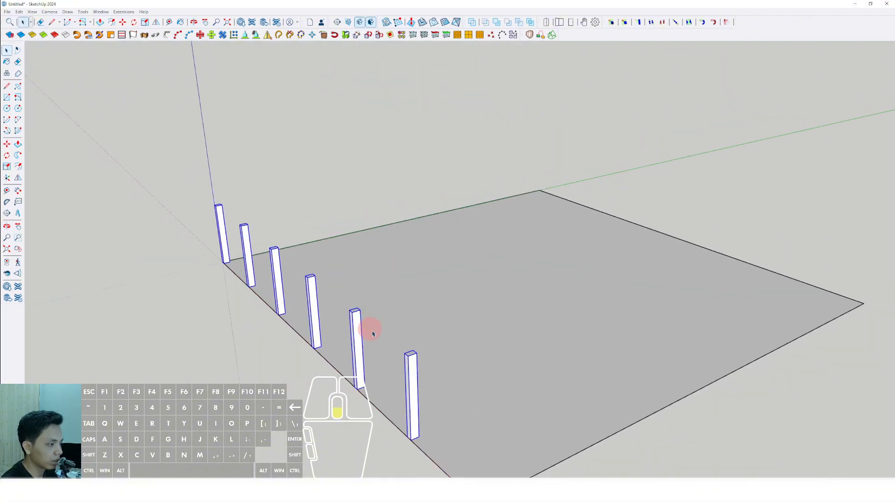
scroll(426, 399, up, 2)
shift+middle_drag(426, 399, 348, 414)
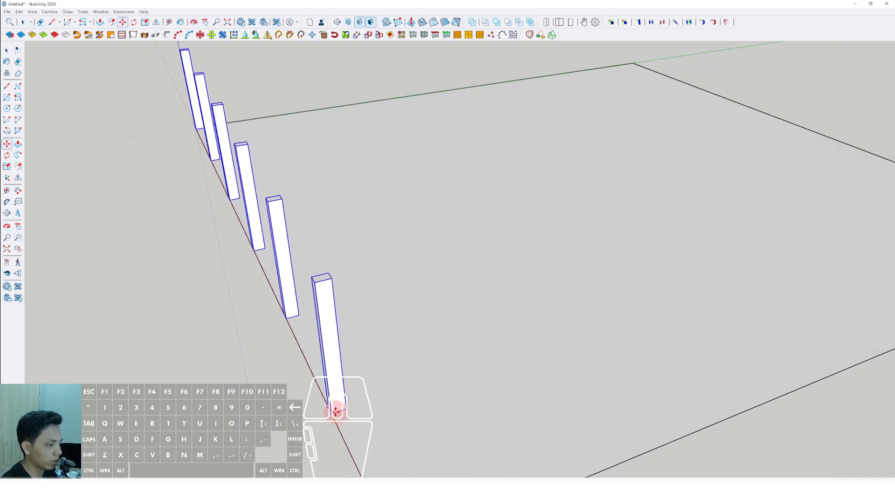
click(332, 413)
key(ctrl)
shift+scroll(360, 403, down, 4)
shift+middle_drag(353, 406, 334, 409)
scroll(355, 401, up, 1)
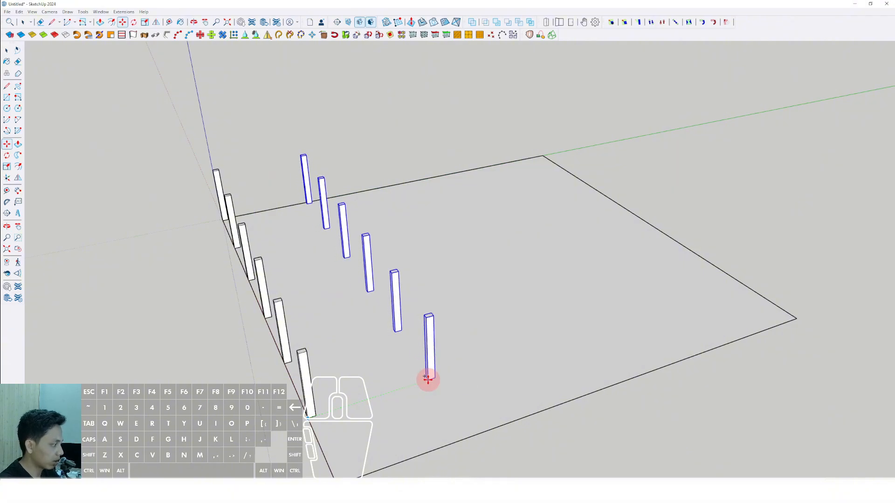
key(Return)
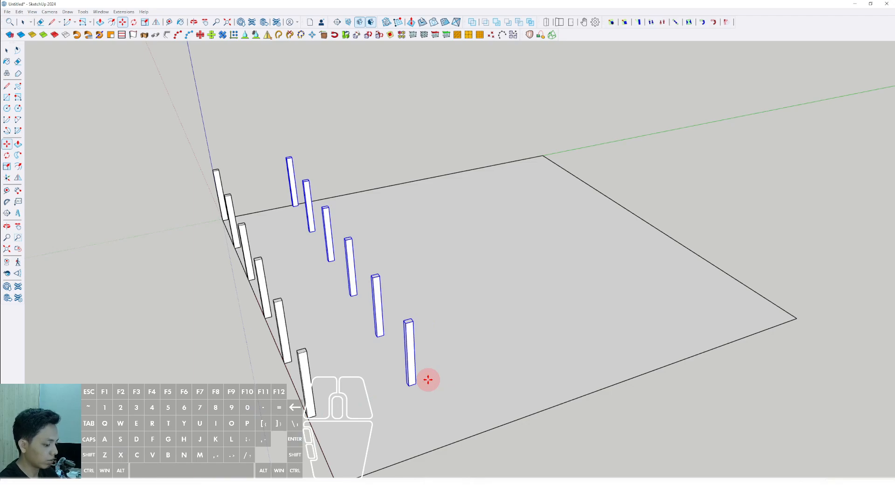
key(Return)
Scale the base plane outward so it extends well past the column grid in both the red and green directions.
middle_drag(425, 382, 506, 347)
scroll(475, 336, down, 3)
middle_drag(455, 310, 395, 322)
key(s)
drag(384, 303, 282, 398)
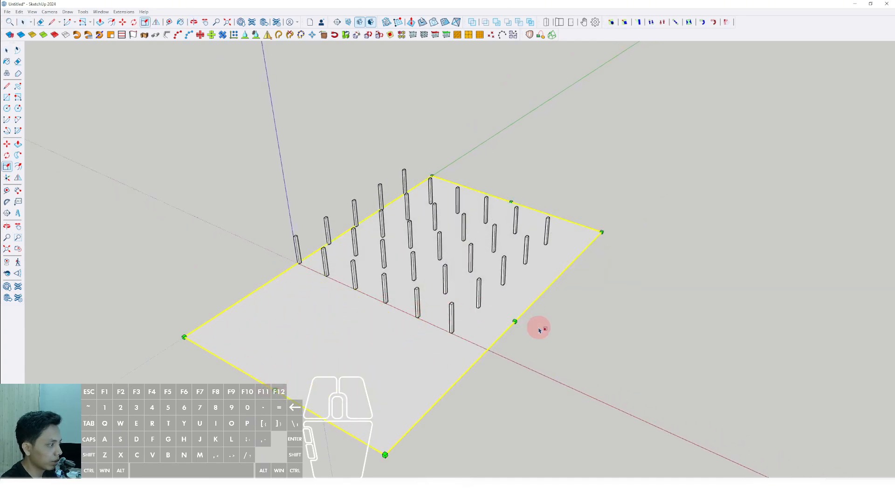
drag(515, 322, 625, 368)
middle_drag(456, 348, 314, 307)
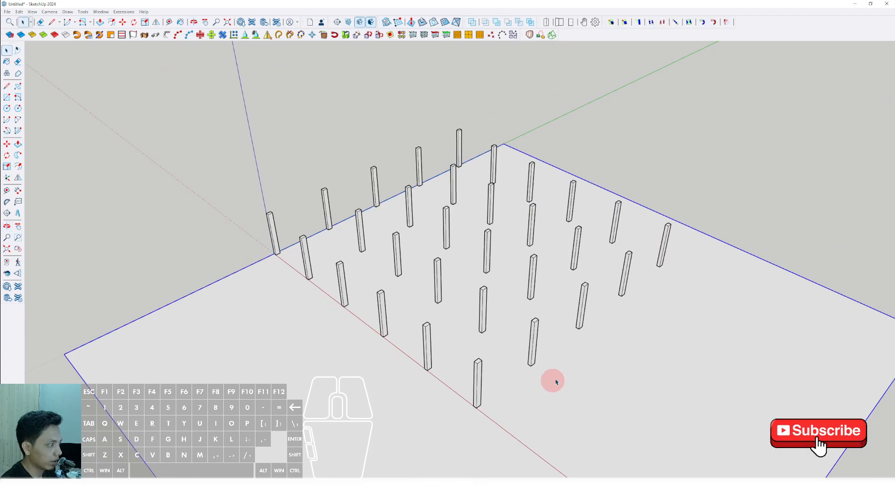
Draw a rectangle across the column tops, from one outer corner of the grid to the diagonally opposite corner.
middle_drag(391, 344, 591, 415)
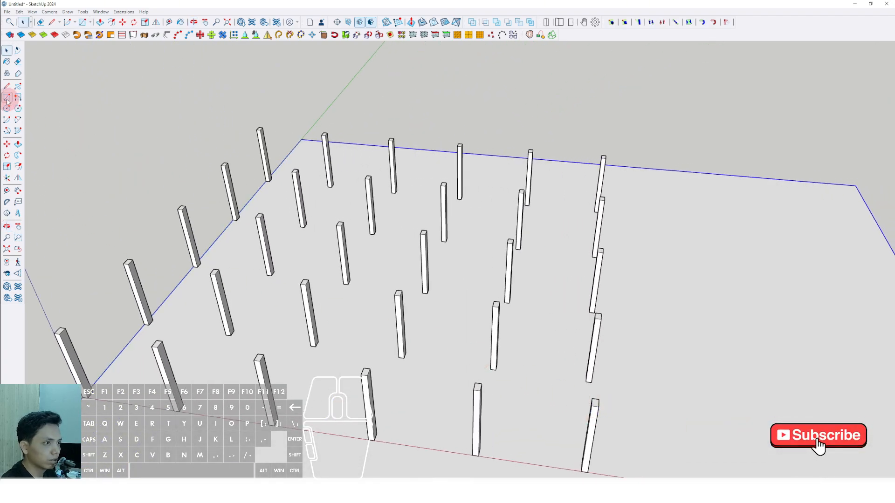
scroll(523, 433, up, 3)
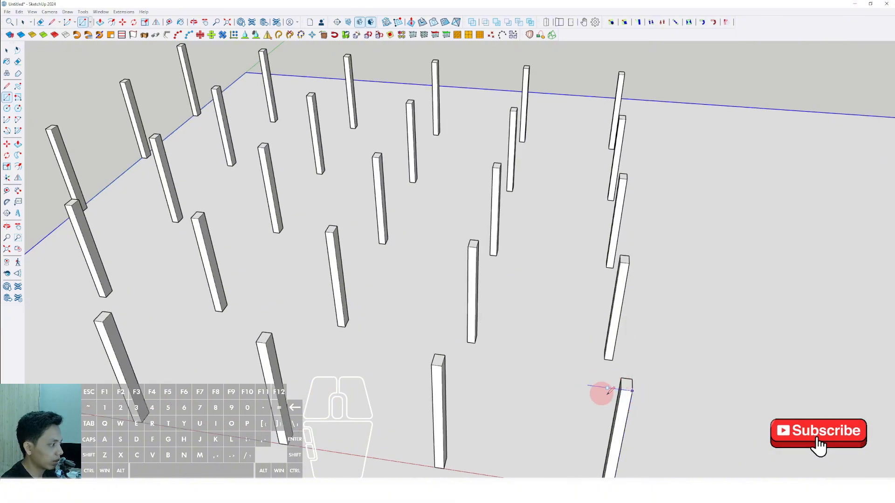
click(633, 392)
scroll(391, 254, down, 3)
middle_drag(399, 264, 401, 320)
scroll(368, 292, up, 5)
middle_drag(364, 289, 342, 295)
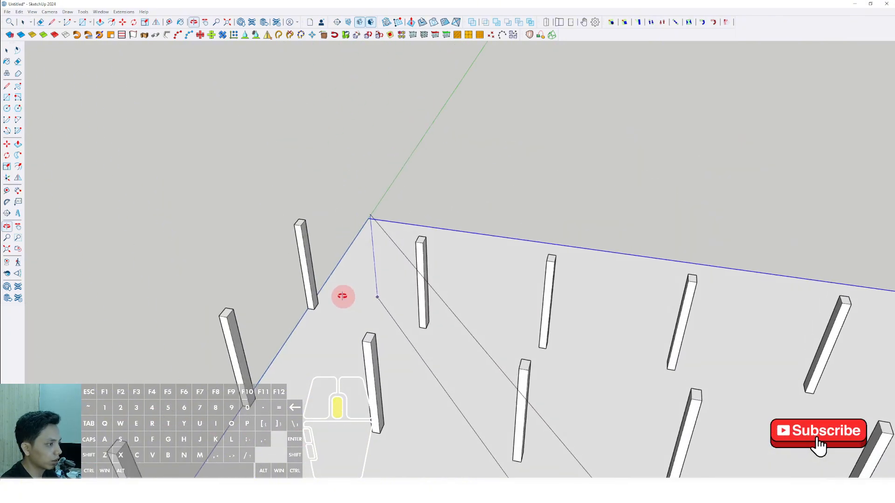
scroll(308, 233, up, 1)
click(303, 214)
key(space)
scroll(382, 266, down, 6)
scroll(536, 368, up, 5)
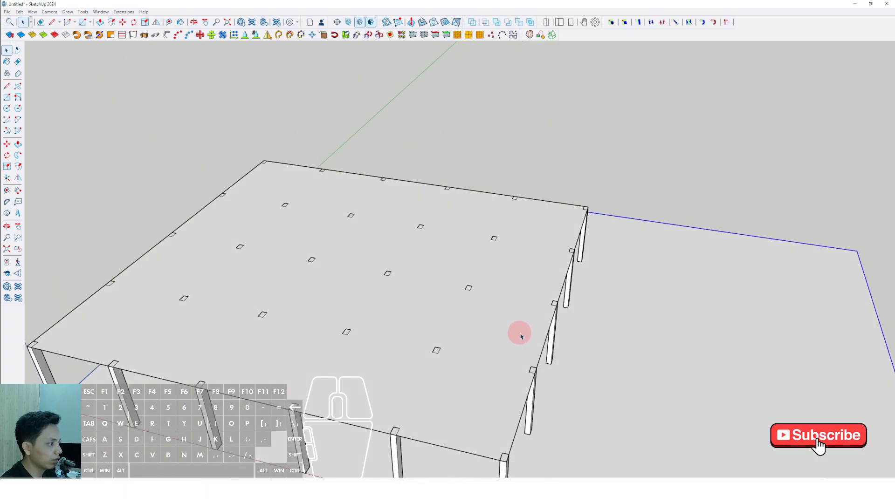
Offset the top rectangle's outline inward by one column width to create a perimeter strip over the outer columns.
double_click(530, 339)
scroll(556, 312, up, 3)
double_click(570, 294)
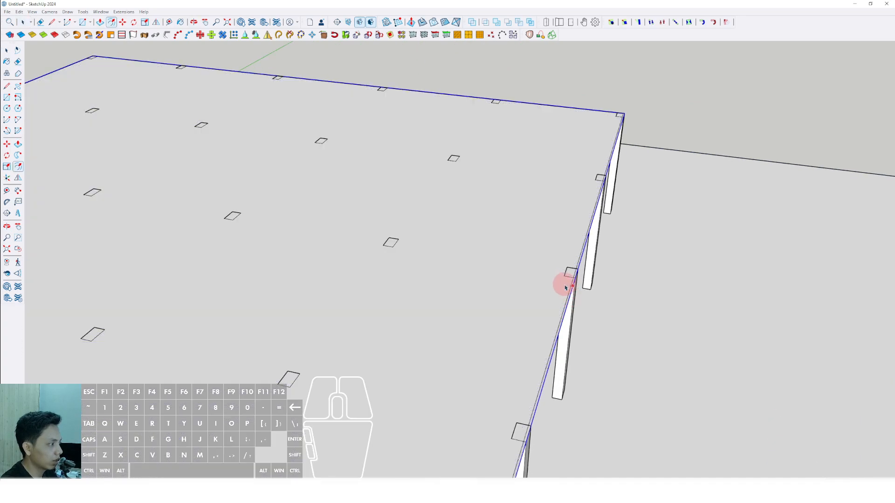
key(ctrl+z)
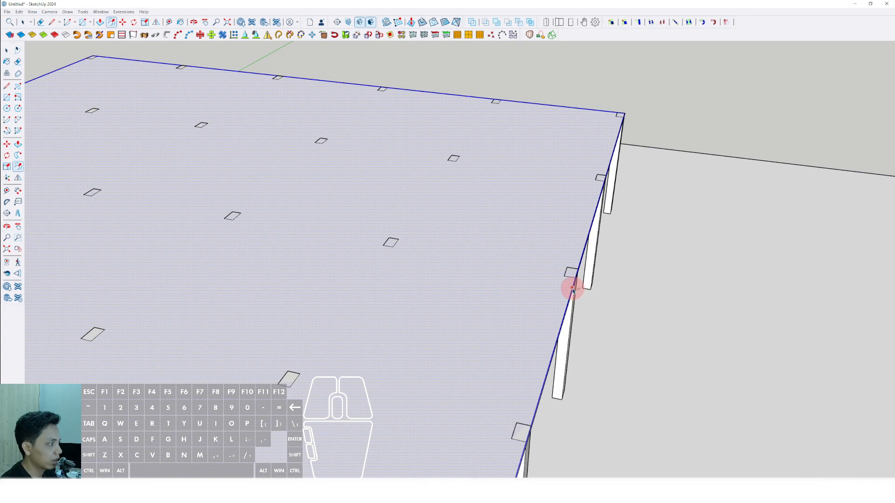
scroll(572, 290, up, 2)
click(563, 274)
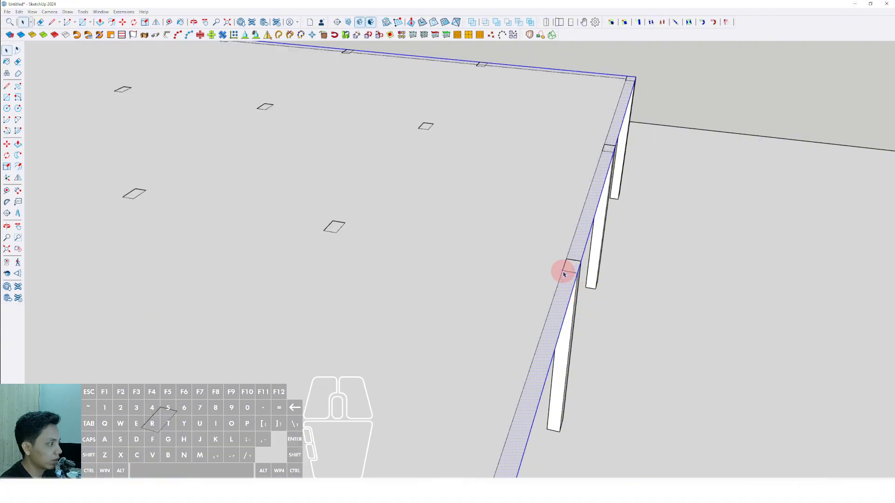
Erase the inner face of the top rectangle, keeping only the perimeter strip.
scroll(561, 275, down, 5)
middle_drag(484, 290, 442, 256)
key(space)
click(462, 268)
right_click(466, 272)
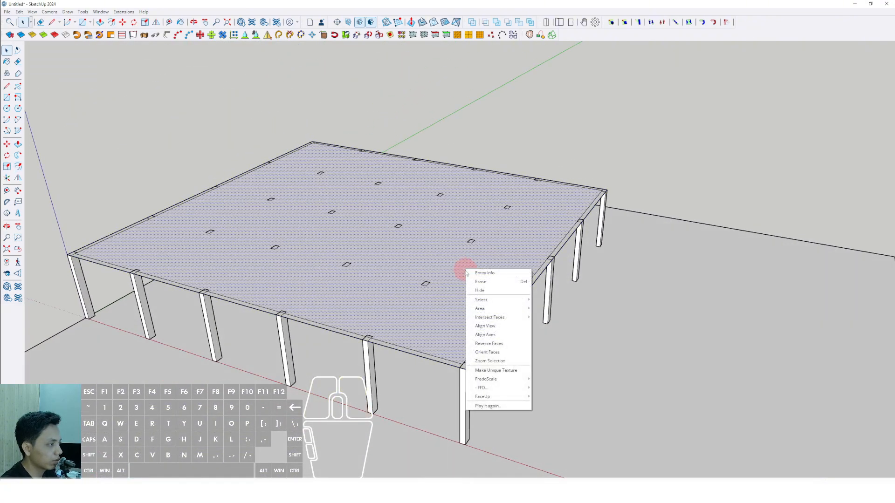
click(446, 279)
right_click(450, 279)
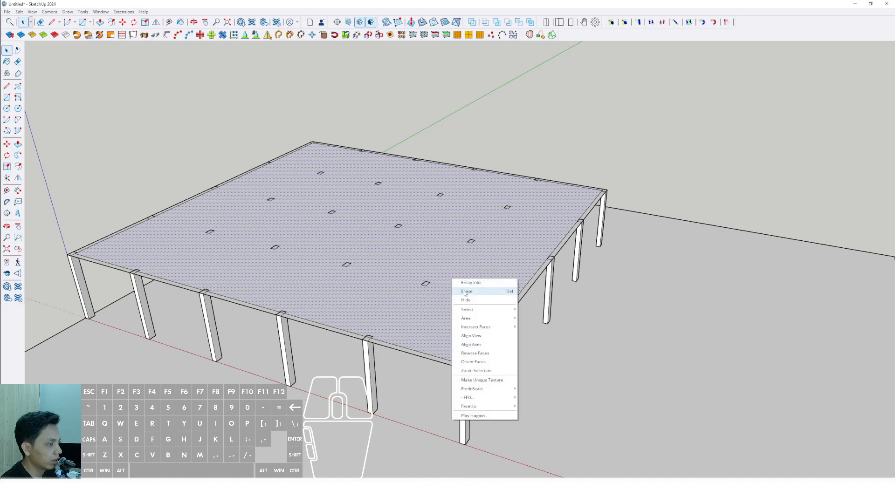
click(462, 292)
Push/pull the perimeter strip downward to form beams around the tops of the outer columns.
scroll(500, 325, up, 3)
scroll(501, 326, up, 2)
click(501, 325)
middle_drag(525, 313, 503, 261)
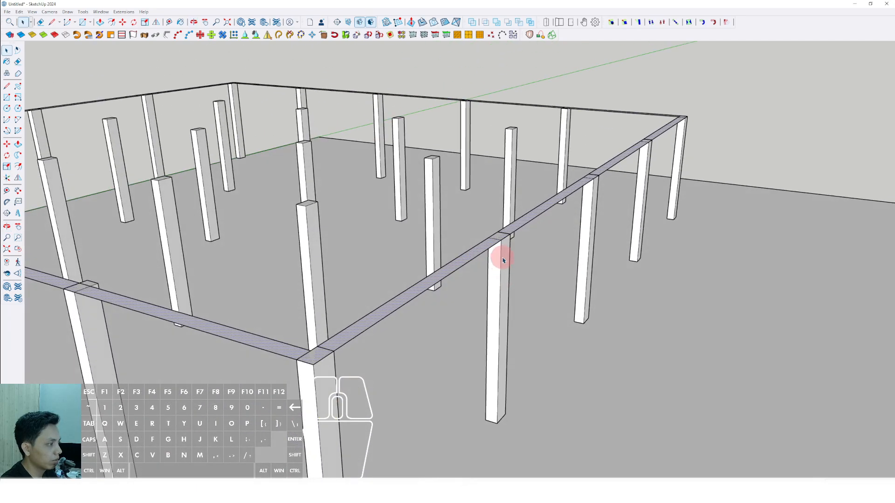
click(496, 250)
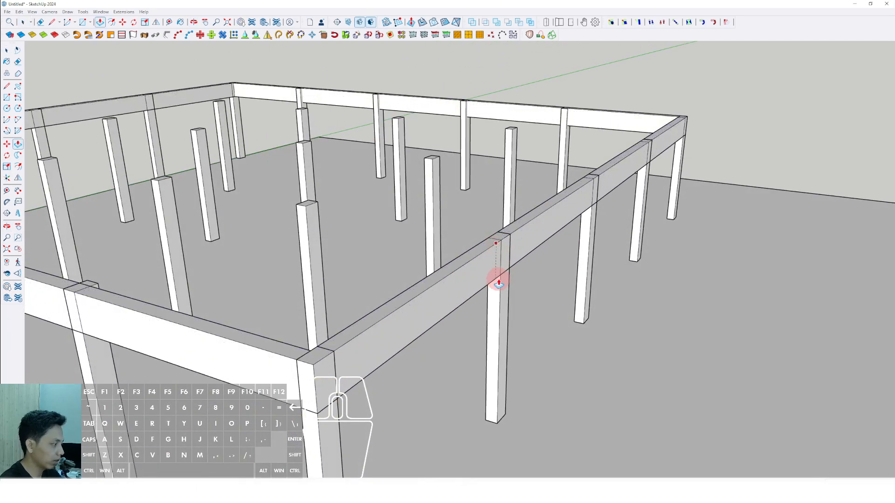
click(498, 283)
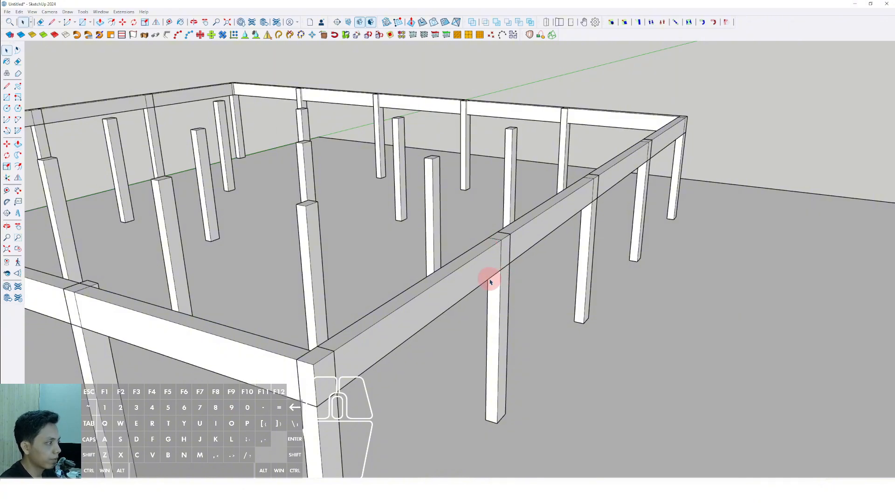
Make a group of the whole perimeter beam frame.
scroll(487, 277, up, 1)
right_click(481, 269)
click(500, 332)
scroll(496, 330, down, 5)
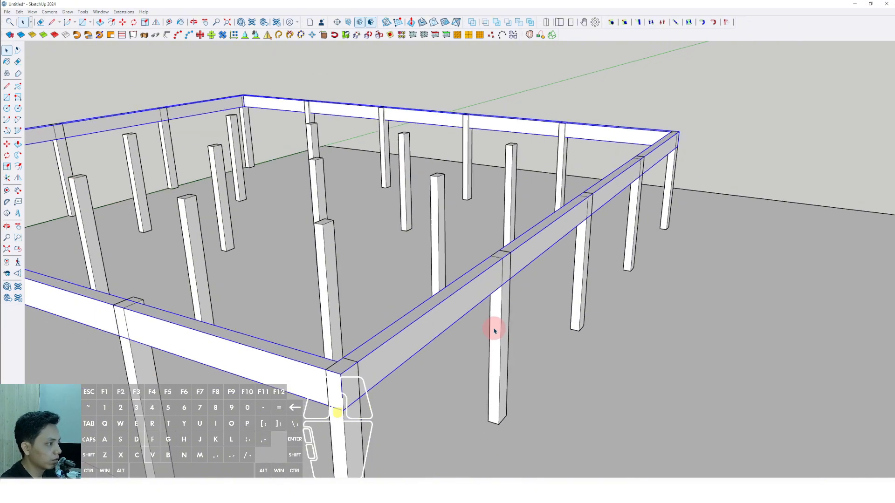
Draw a rectangle slightly narrower than the column on the perimeter beam's face at a column, matching the beam's full depth.
middle_drag(448, 301, 620, 360)
shift+middle_drag(620, 360, 473, 298)
scroll(535, 307, up, 1)
scroll(357, 241, up, 4)
scroll(356, 241, up, 5)
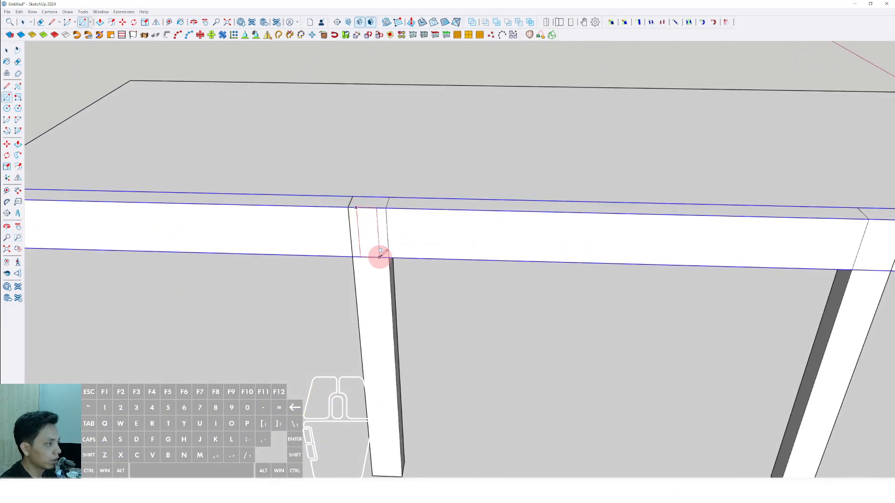
scroll(380, 256, up, 2)
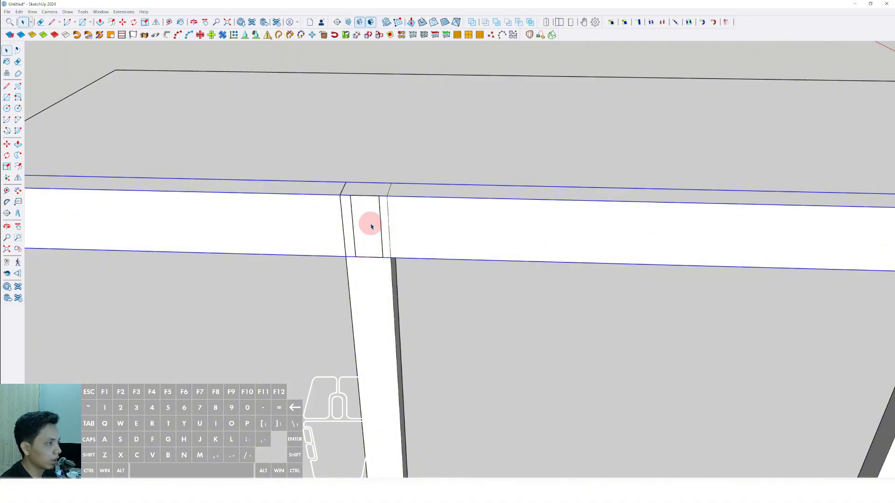
Push/pull the narrow rectangle along the interior column row to form a cross beam within the perimeter frame.
scroll(365, 254, down, 7)
middle_drag(358, 289, 60, 342)
shift+middle_drag(350, 266, 255, 294)
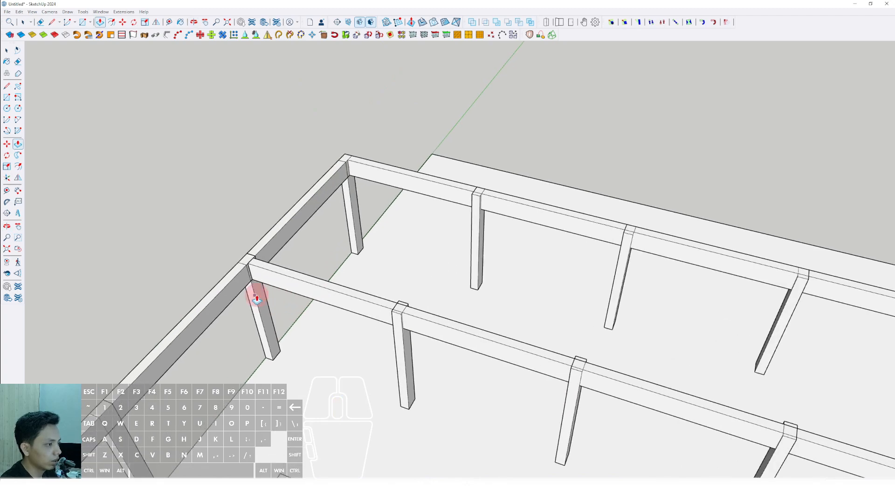
Select the whole interior cross beam and make it a group.
key(space)
scroll(259, 297, up, 2)
scroll(260, 297, up, 2)
middle_drag(376, 321, 379, 340)
triple_click(375, 304)
right_click(376, 303)
click(397, 369)
Convert the grouped cross beam into a component, keeping the default definition name and options.
scroll(350, 296, down, 5)
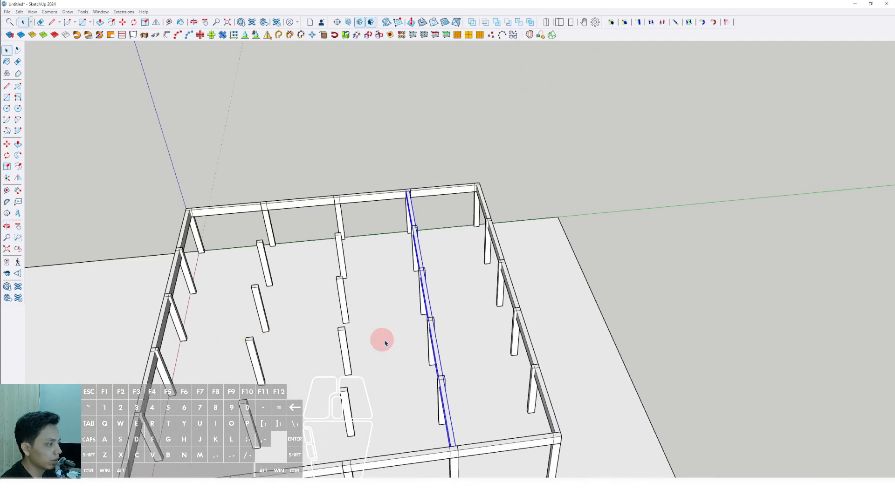
scroll(433, 341, up, 3)
right_click(433, 340)
click(461, 395)
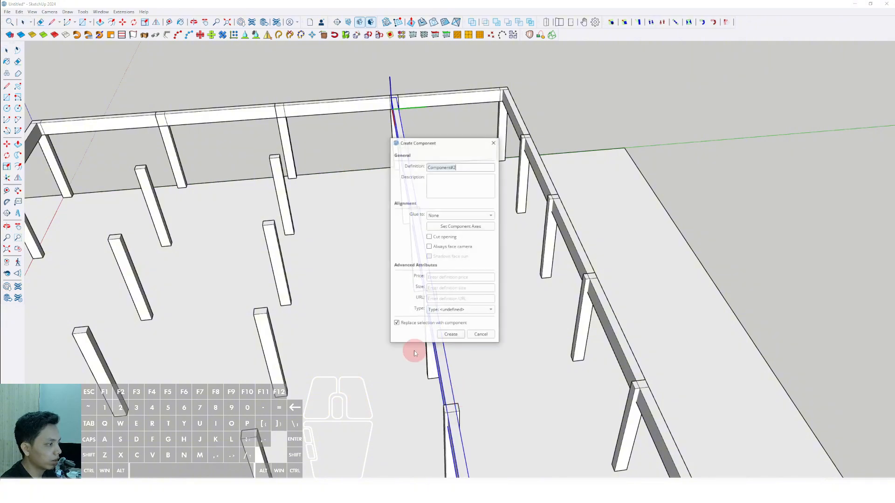
click(451, 335)
Examine how the cross beam meets the columns and the perimeter beam.
scroll(443, 322, up, 8)
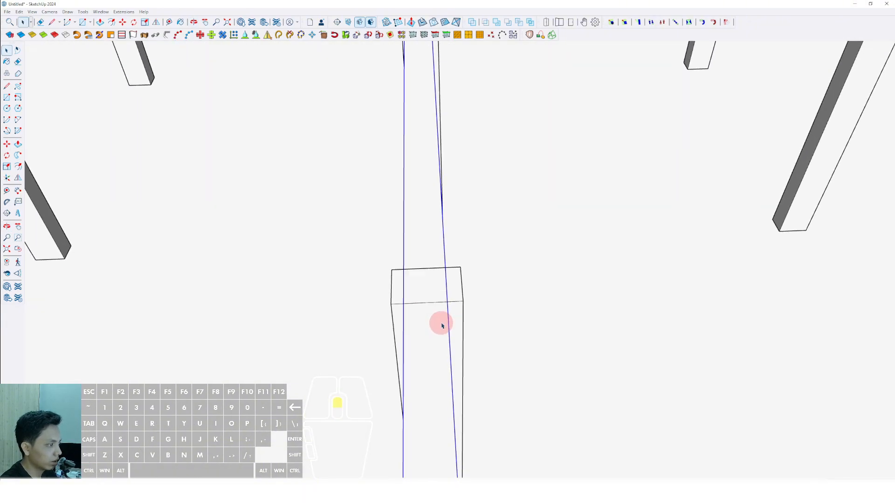
scroll(442, 325, down, 10)
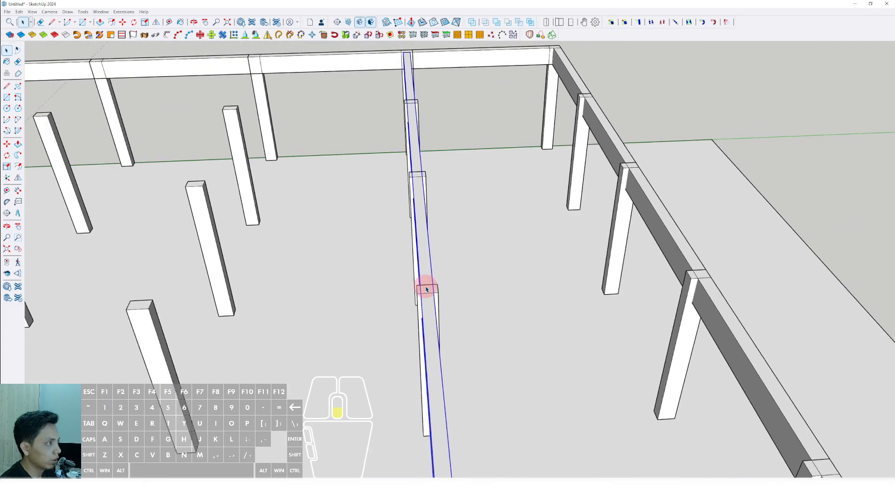
middle_drag(426, 289, 410, 130)
scroll(398, 113, up, 10)
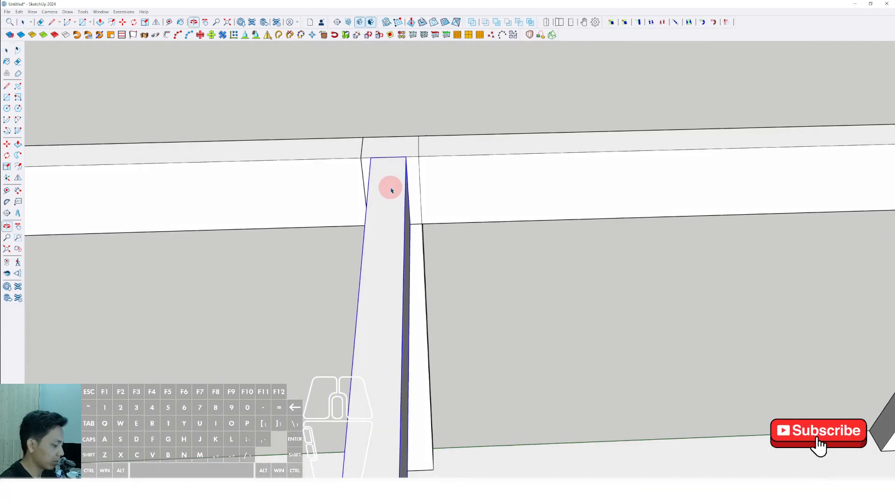
scroll(392, 187, up, 2)
key(space)
scroll(386, 155, up, 1)
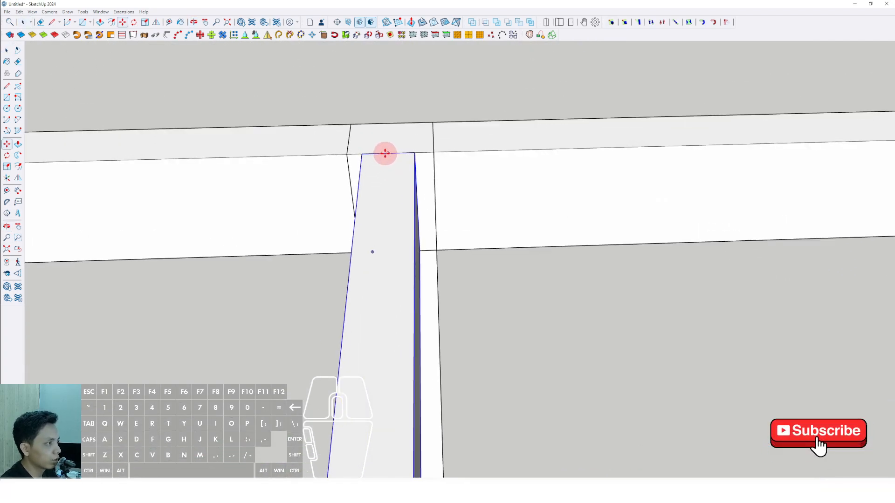
key(space)
scroll(401, 167, down, 5)
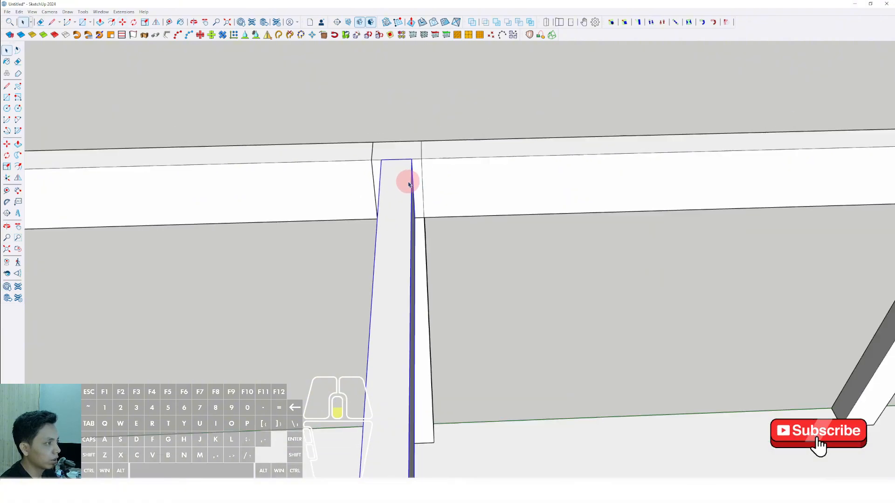
Copy the cross beam along the perimeter beam to the adjacent interior column row, aligning it by the column corner.
scroll(396, 180, up, 5)
scroll(391, 183, up, 1)
key(m)
key(ctrl)
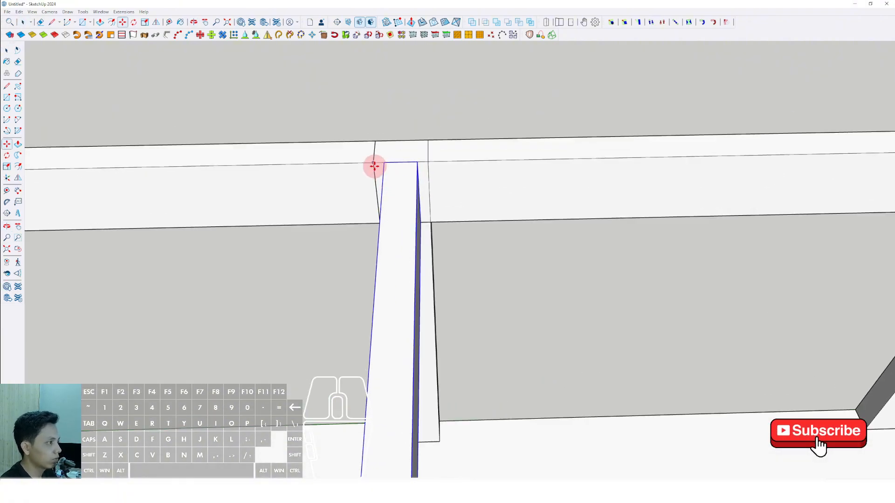
click(374, 165)
shift+scroll(334, 165, down, 6)
shift+middle_drag(326, 165, 531, 160)
shift+scroll(342, 162, up, 3)
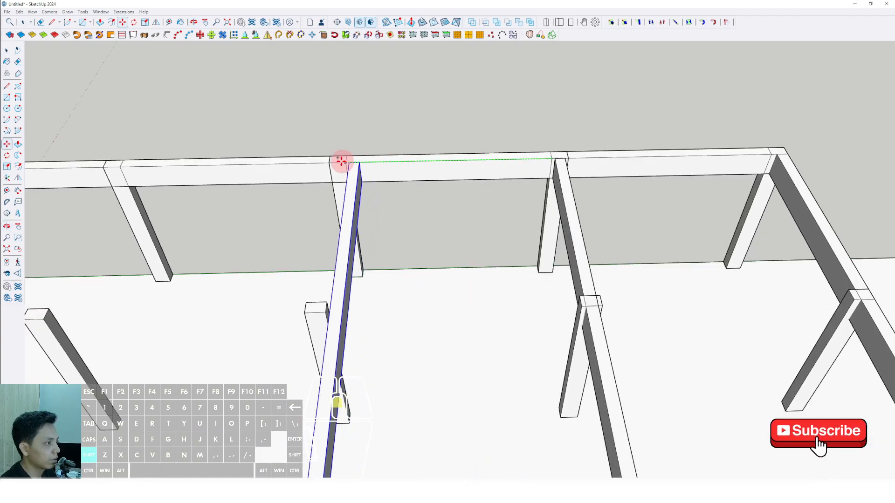
shift+click(326, 164)
Copy the cross beam once more to the last parallel interior column row without a beam.
key(ctrl)
click(326, 164)
shift+scroll(305, 164, down, 3)
shift+middle_drag(240, 168, 462, 156)
shift+scroll(369, 152, up, 2)
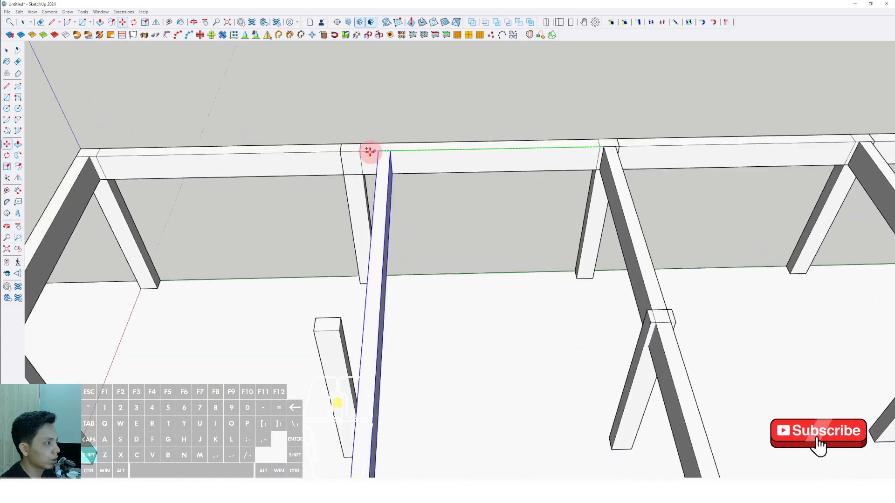
shift+click(337, 152)
key(space)
Rotate a copy of a cross beam about the centre of a column so it runs perpendicular to the existing cross beams.
scroll(348, 162, down, 4)
scroll(350, 167, down, 5)
middle_drag(351, 262, 681, 240)
scroll(361, 335, up, 4)
shift+middle_drag(362, 336, 442, 357)
scroll(362, 314, up, 6)
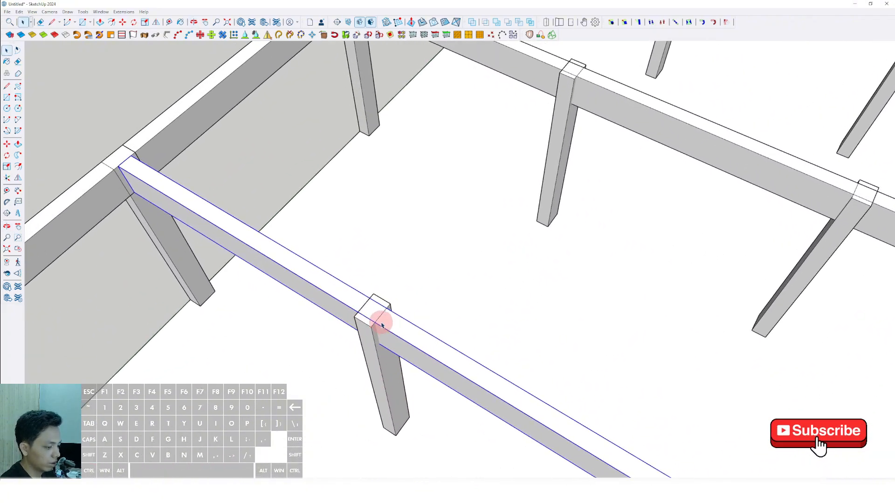
key(q)
click(406, 324)
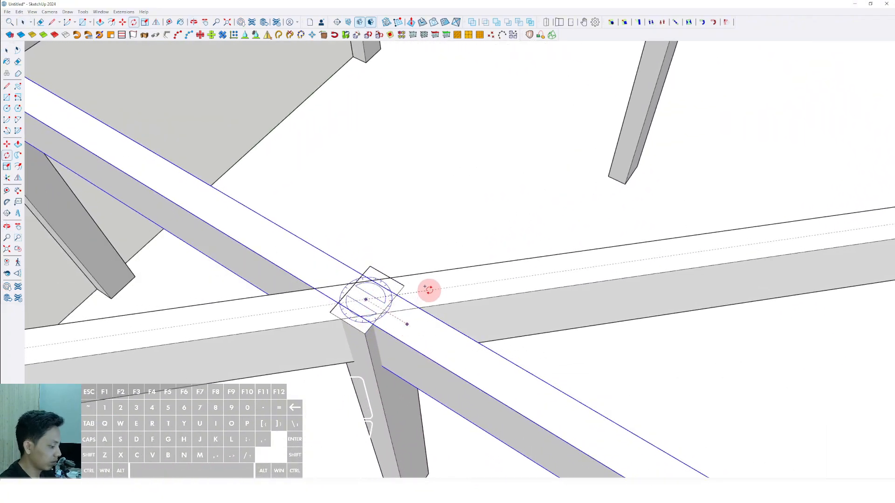
click(429, 290)
Move the rotated beam sideways to centre it on its column row.
scroll(434, 285, down, 5)
middle_drag(440, 280, 542, 253)
scroll(403, 150, up, 5)
scroll(394, 233, up, 6)
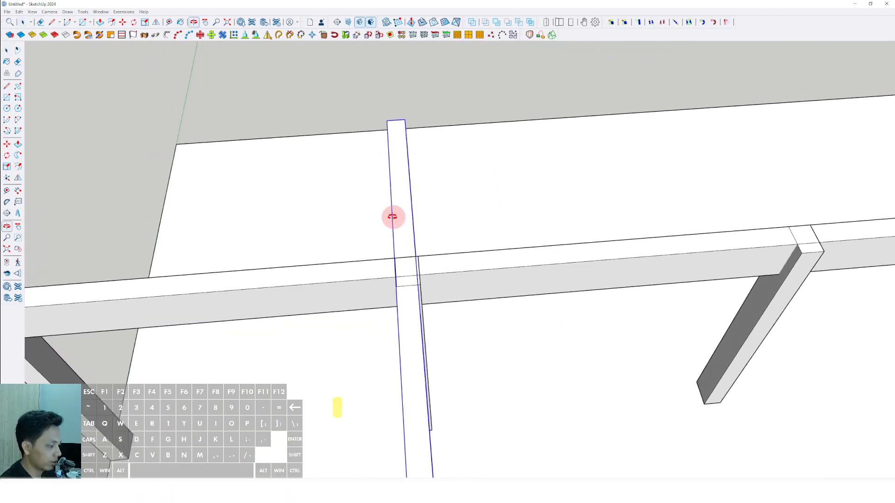
scroll(394, 129, up, 1)
key(m)
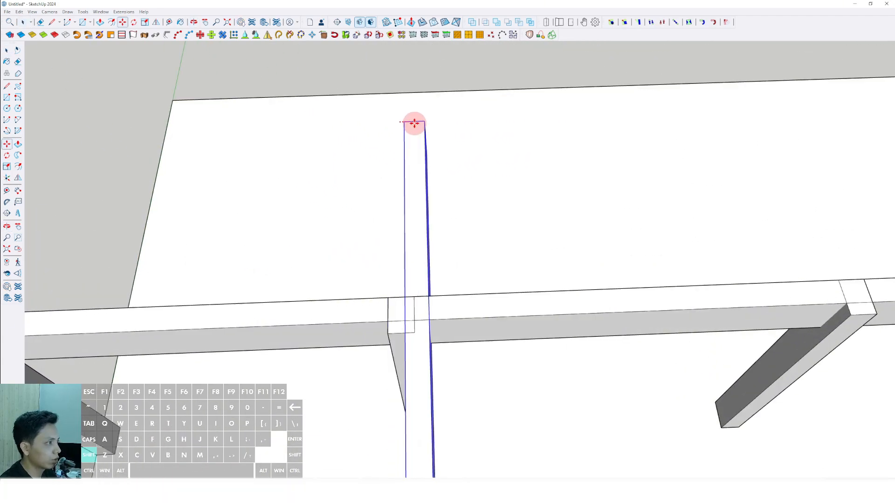
shift+scroll(404, 294, up, 2)
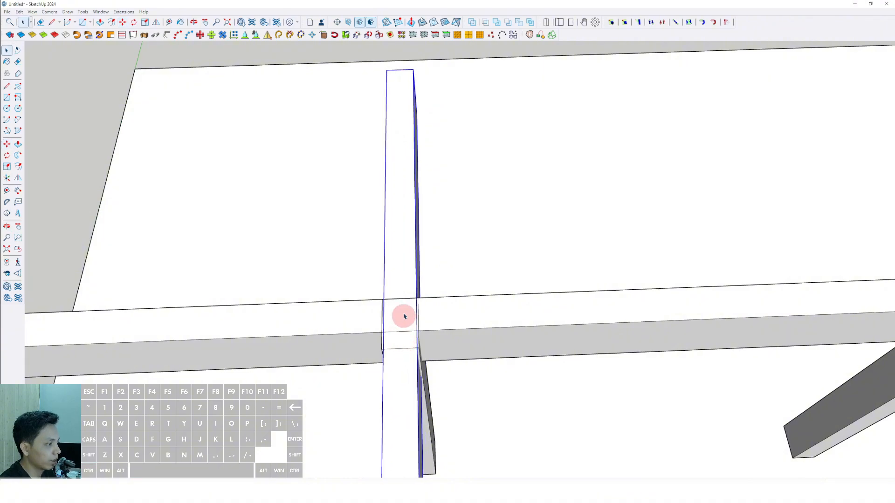
Open the rotated beam for editing and push/pull its overhanging end back to the perimeter column face.
scroll(405, 316, down, 4)
middle_drag(402, 268, 271, 224)
scroll(405, 195, up, 2)
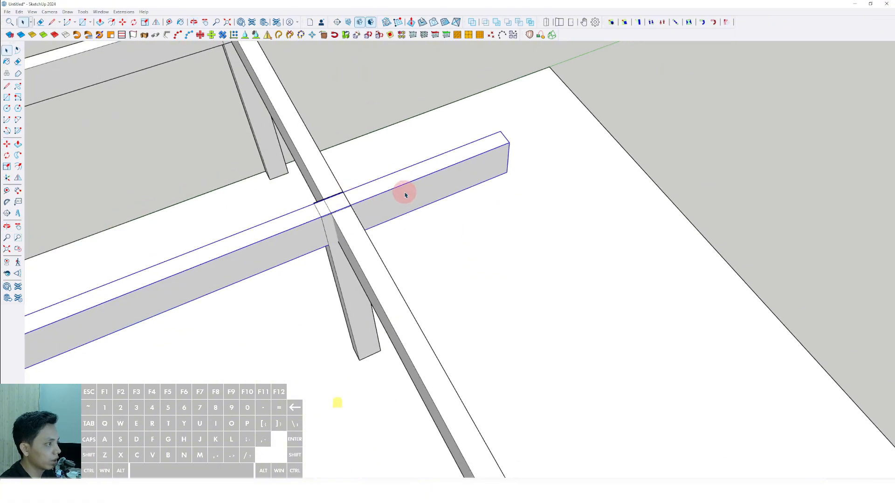
double_click(474, 179)
key(p)
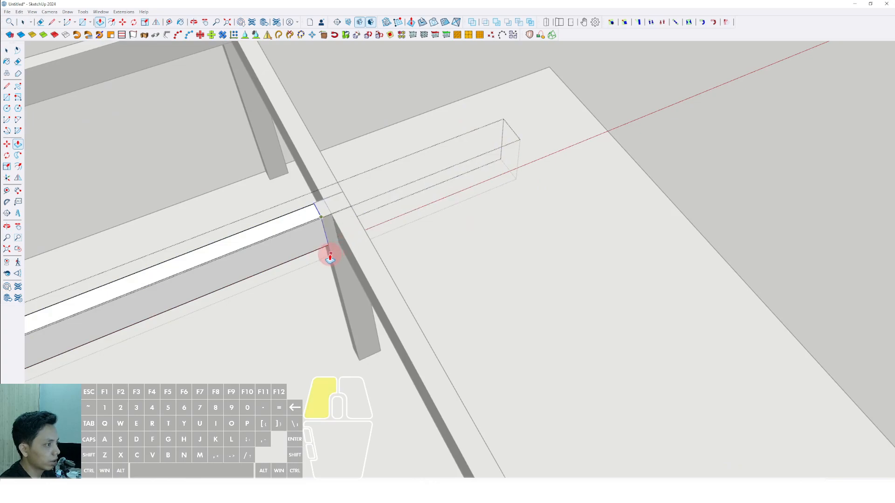
click(330, 255)
Extend the beam's opposite end to the perimeter beam with Push/Pull and finish editing it.
scroll(321, 253, down, 5)
shift+middle_drag(320, 254, 470, 243)
scroll(402, 268, up, 4)
key(space)
drag(331, 246, 394, 319)
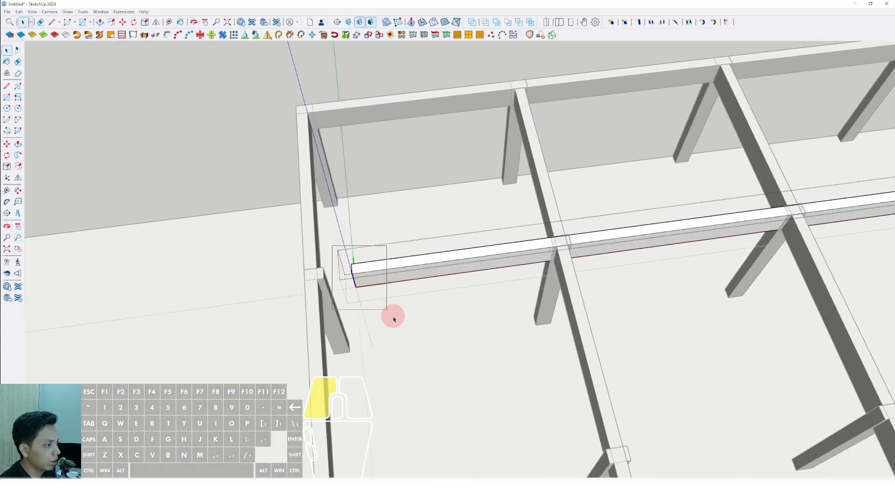
scroll(350, 275, up, 1)
key(p)
scroll(325, 298, down, 5)
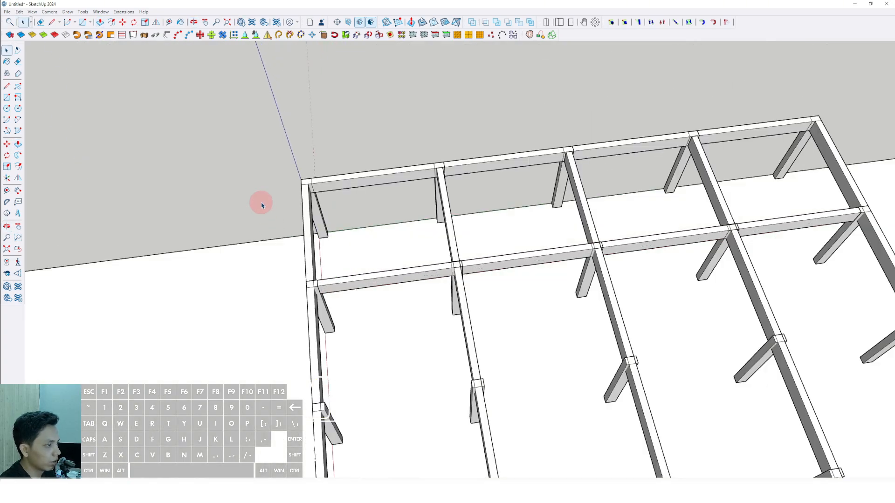
Copy the perpendicular beam from the first interior column row to the next one, using the columns as reference.
middle_drag(260, 199, 535, 264)
scroll(396, 301, up, 5)
click(396, 301)
scroll(381, 296, up, 3)
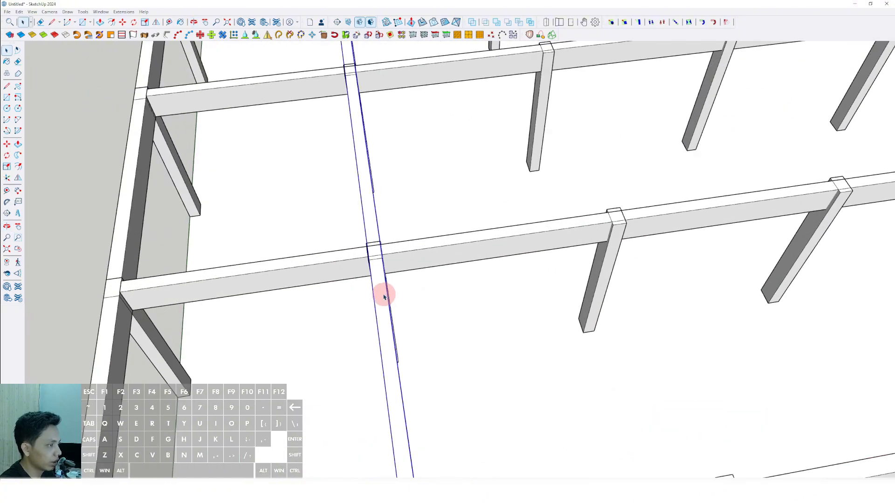
middle_drag(381, 296, 345, 276)
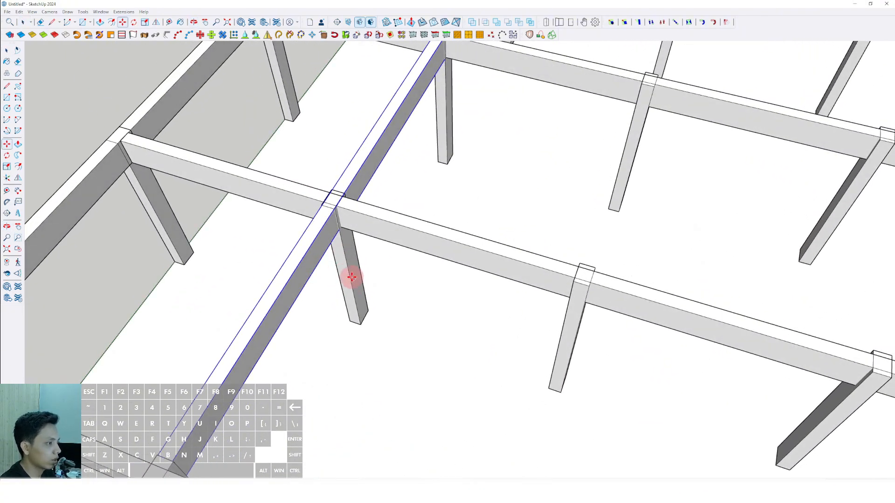
scroll(368, 280, down, 3)
scroll(327, 270, up, 3)
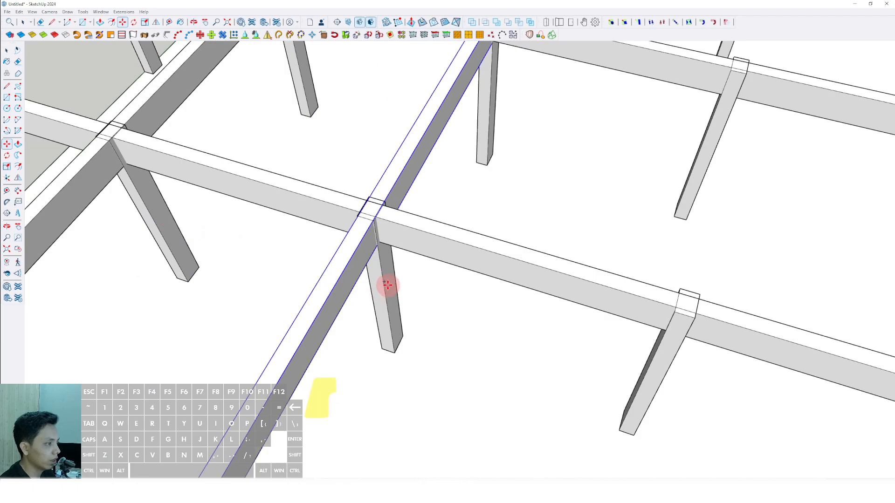
Copy the perpendicular beam to the two remaining interior column rows.
scroll(401, 293, down, 3)
scroll(350, 275, up, 3)
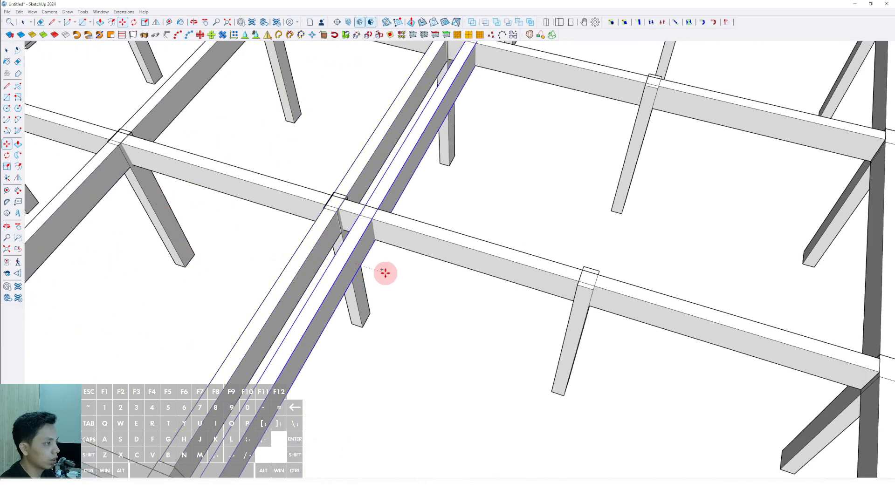
scroll(385, 273, down, 3)
scroll(304, 256, up, 3)
key(space)
scroll(398, 292, down, 3)
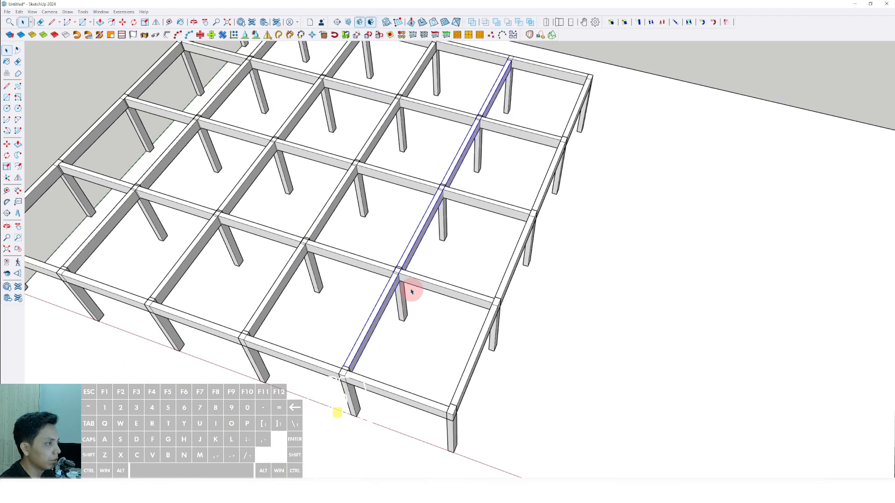
Inspect the beam grid and its column intersections from several angles.
scroll(412, 291, down, 3)
middle_drag(513, 322, 409, 340)
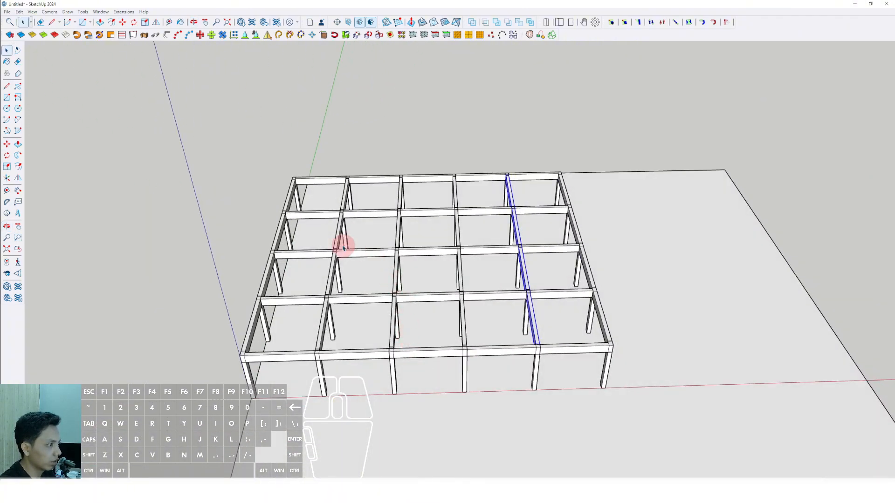
middle_drag(342, 248, 344, 303)
scroll(372, 252, up, 4)
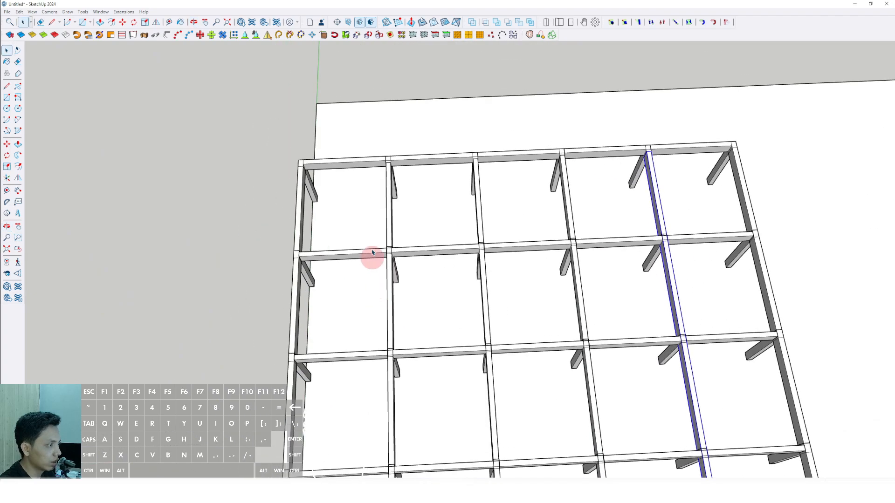
scroll(358, 195, down, 3)
scroll(566, 352, up, 1)
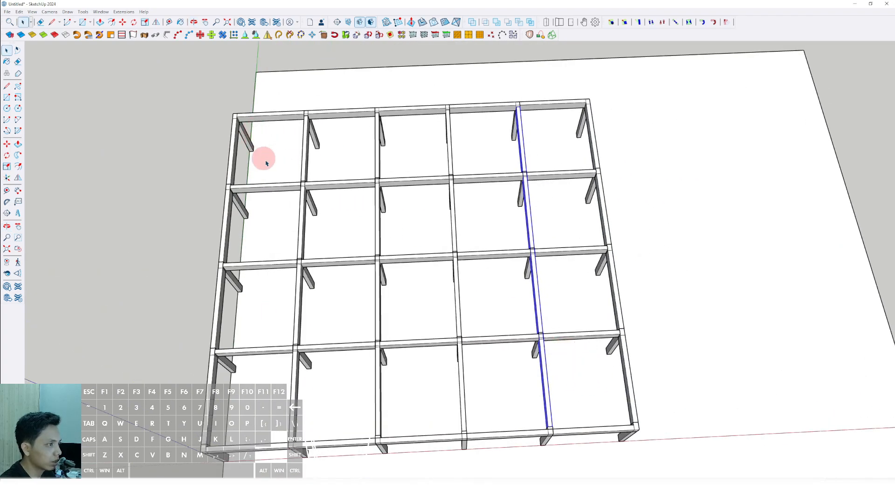
scroll(266, 163, up, 1)
shift+middle_drag(266, 163, 305, 217)
scroll(308, 213, down, 3)
scroll(571, 385, up, 3)
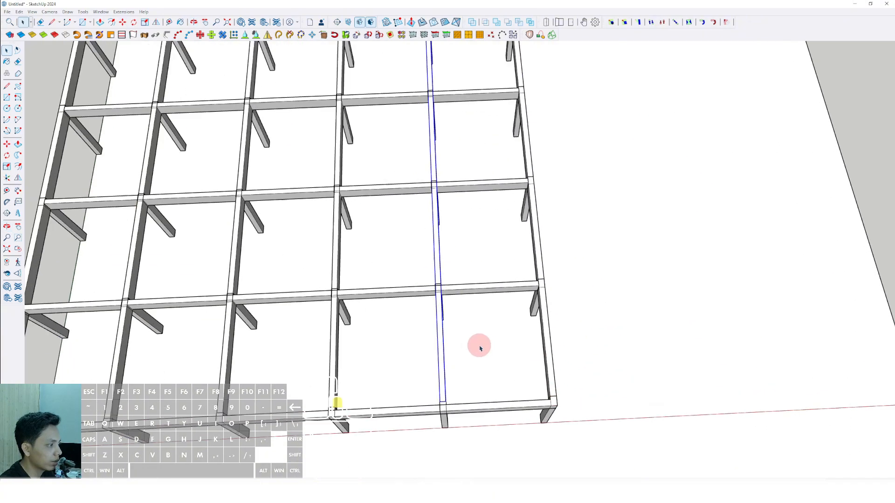
mouse_move(480, 346)
shift+middle_down()
mouse_move(545, 362)
mouse_move(527, 353)
mouse_move(533, 362)
shift+middle_up()
scroll(527, 352, down, 1)
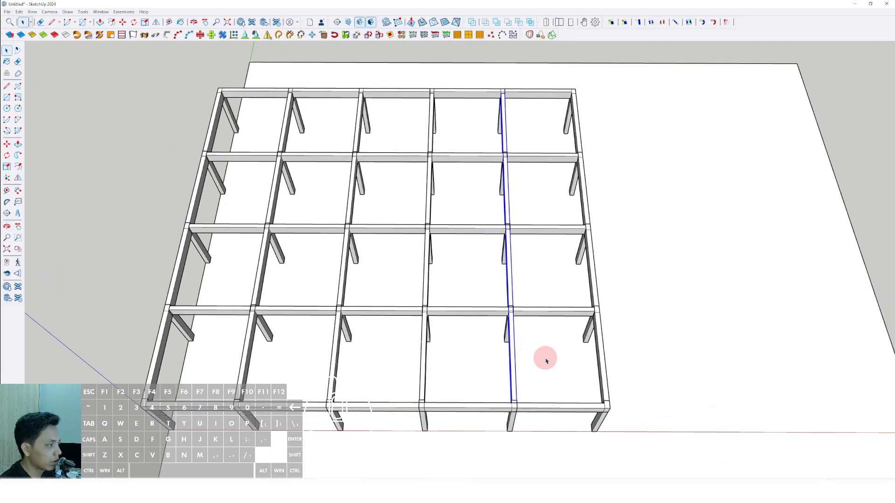
scroll(568, 356, down, 2)
scroll(596, 410, up, 3)
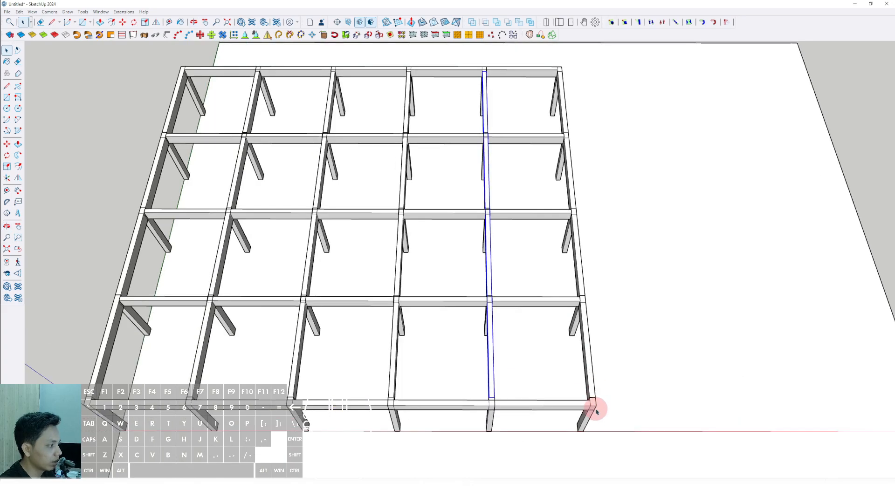
Draw a rectangle over the top of the beams between diagonally opposite outer corners of the frame.
click(595, 405)
shift+scroll(487, 349, down, 4)
scroll(321, 207, up, 6)
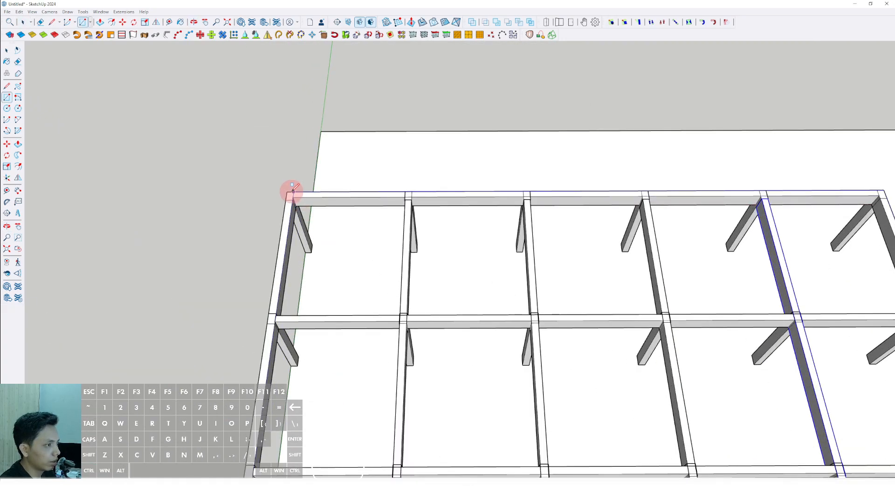
click(289, 192)
scroll(334, 206, down, 6)
key(space)
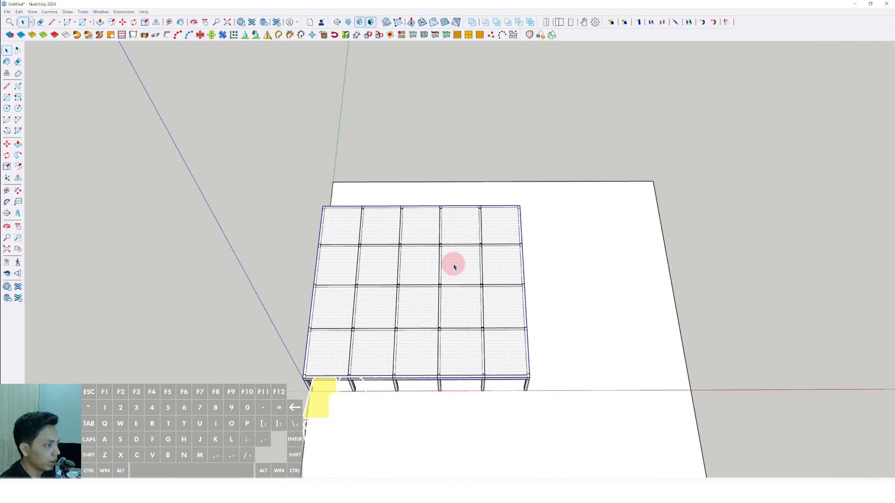
Push/pull the top rectangle downward into a thin slab within the beam depth and make the slab a group.
middle_drag(454, 267, 362, 175)
scroll(442, 281, up, 4)
middle_drag(441, 282, 403, 233)
shift+middle_drag(392, 282, 439, 256)
scroll(427, 242, up, 2)
scroll(439, 256, up, 2)
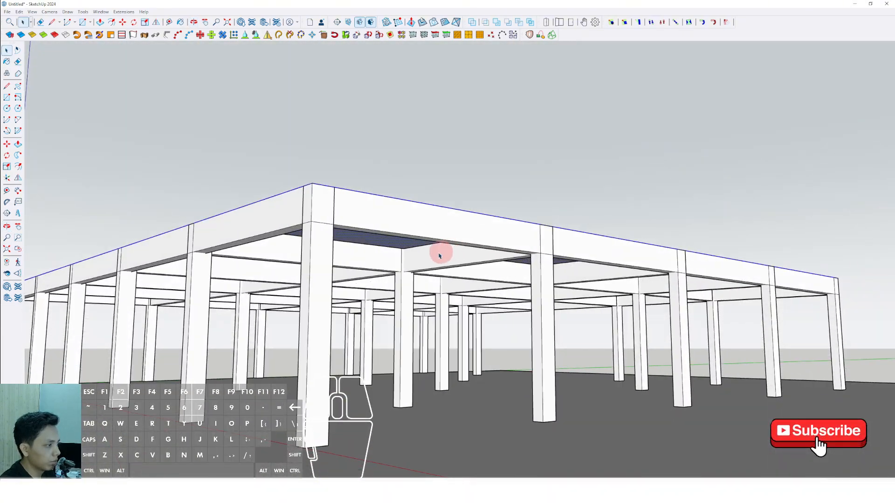
scroll(440, 256, up, 3)
key(p)
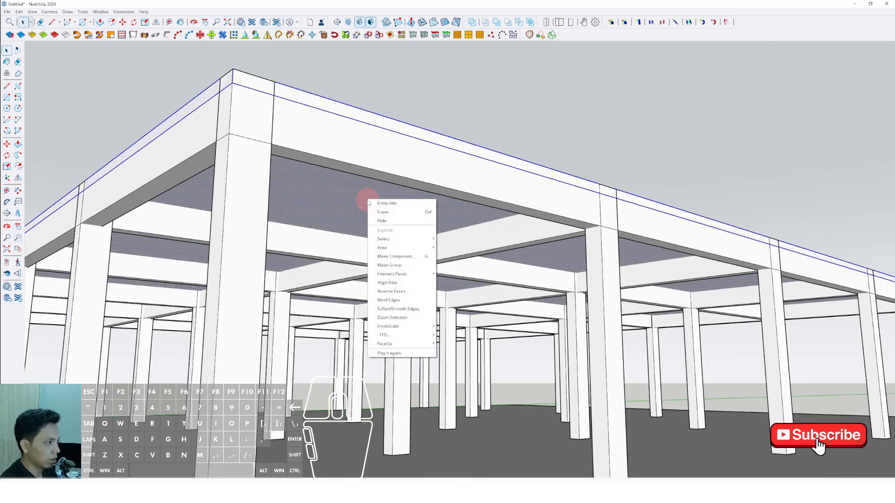
Inside the slab group, draw a rectangle over one corner bay from the slab's outer corner to the inner column corner.
scroll(377, 203, down, 5)
middle_drag(379, 219, 457, 292)
scroll(509, 354, up, 4)
double_click(509, 352)
click(509, 352)
middle_drag(509, 352, 489, 347)
key(r)
scroll(473, 311, up, 6)
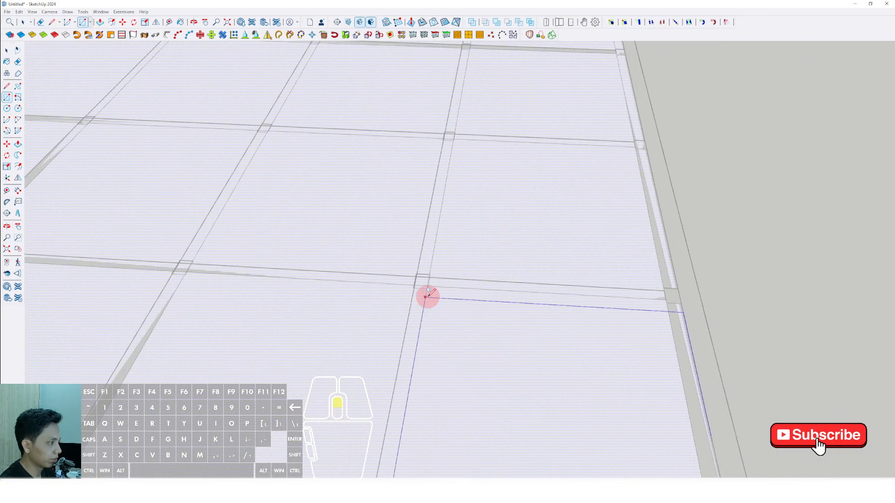
click(435, 269)
scroll(433, 266, down, 8)
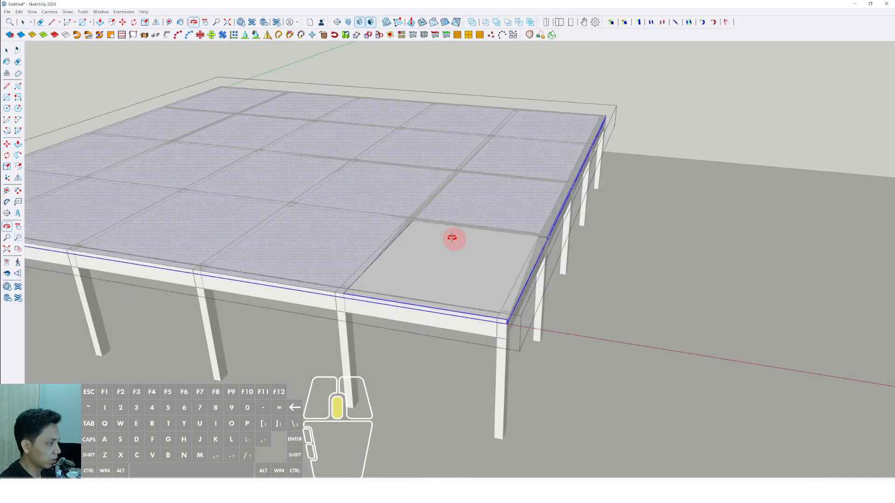
Push/pull the corner bay rectangle down through the slab to cut an opening and close the slab group.
middle_drag(454, 238, 440, 259)
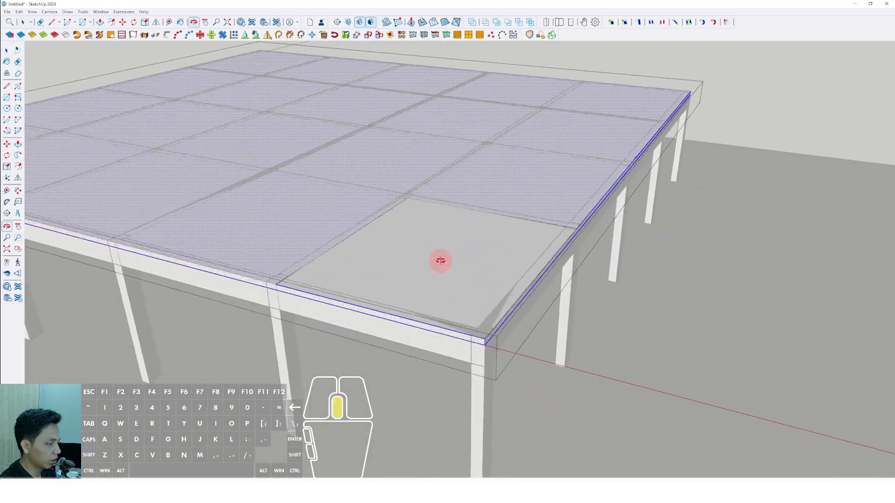
scroll(440, 260, up, 3)
middle_drag(409, 300, 469, 271)
key(space)
click(463, 293)
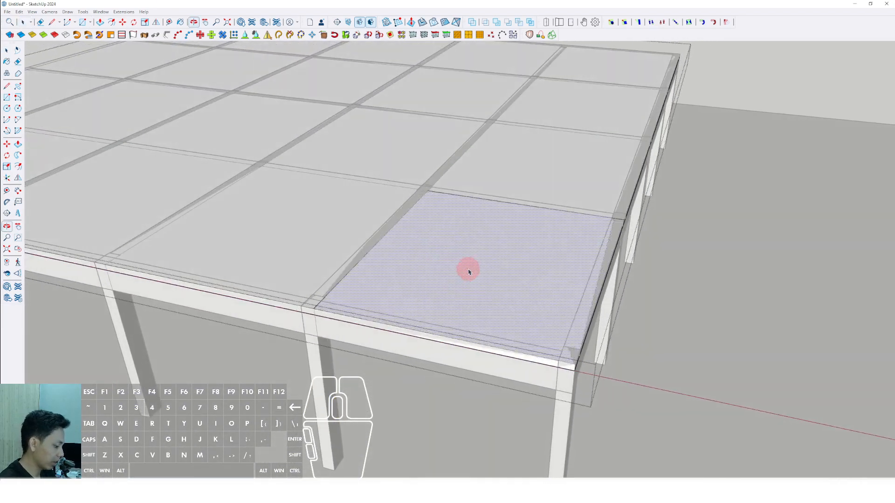
key(i)
click(454, 260)
click(465, 231)
click(478, 301)
key(space)
scroll(425, 255, down, 6)
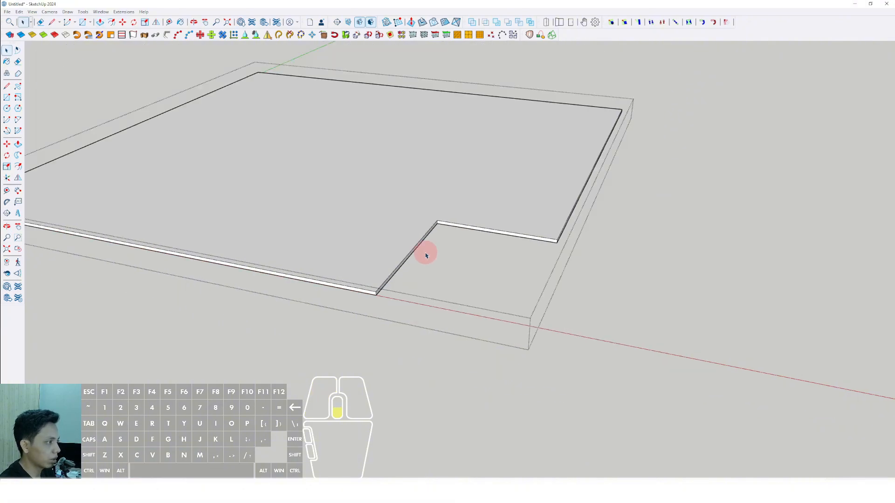
click(651, 217)
click(601, 109)
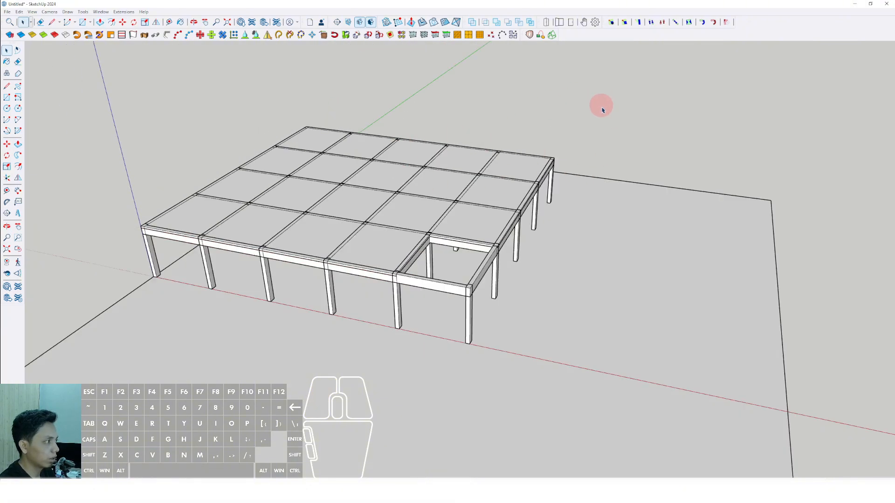
Inside the slab group, draw a rectangle over the diagonally opposite corner bay up to its inner column corner.
scroll(379, 176, up, 1)
middle_drag(380, 176, 578, 233)
shift+middle_drag(578, 233, 379, 226)
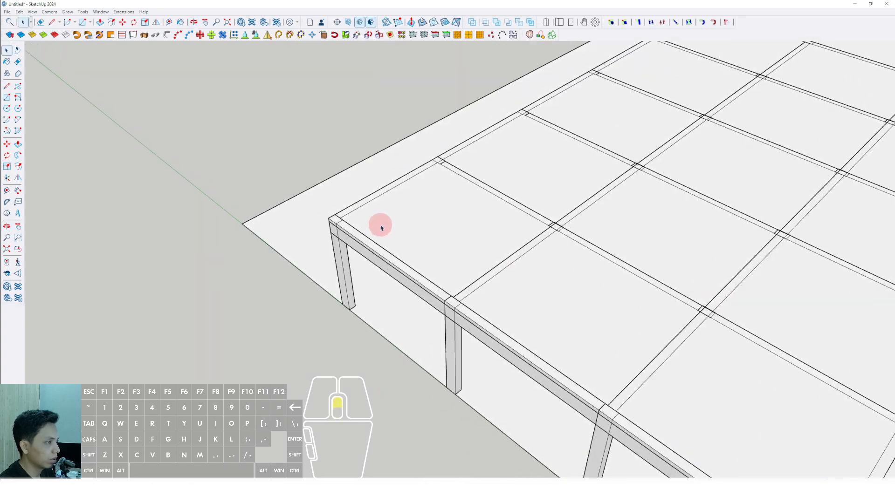
scroll(380, 226, up, 3)
click(379, 225)
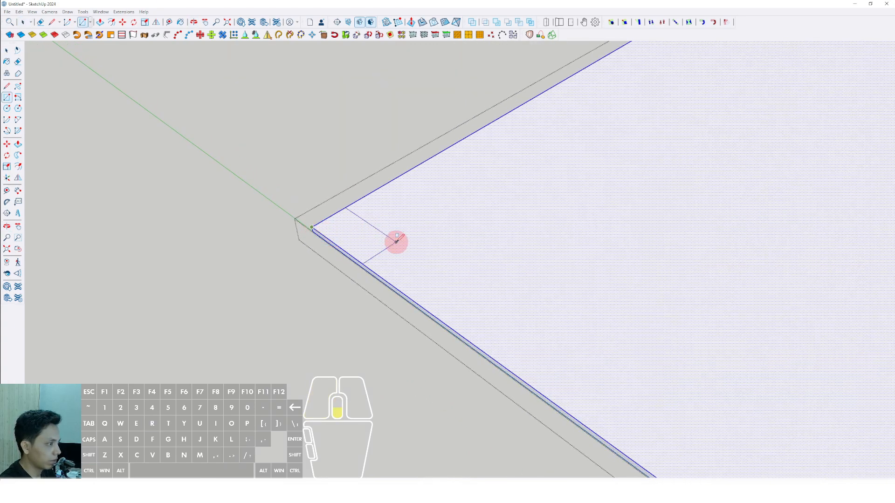
scroll(396, 242, down, 4)
scroll(633, 260, up, 2)
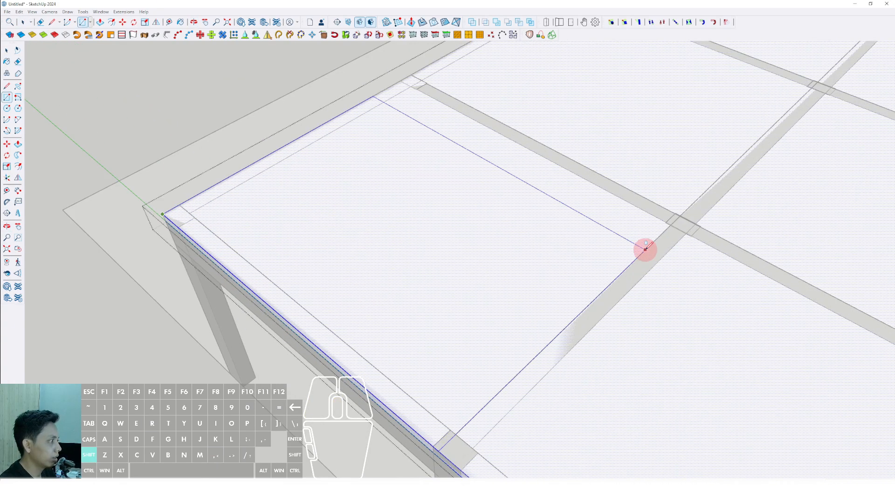
click(658, 217)
Push/pull the second corner rectangle through the slab to cut its opening and close the slab group.
scroll(655, 216, down, 2)
key(space)
click(469, 226)
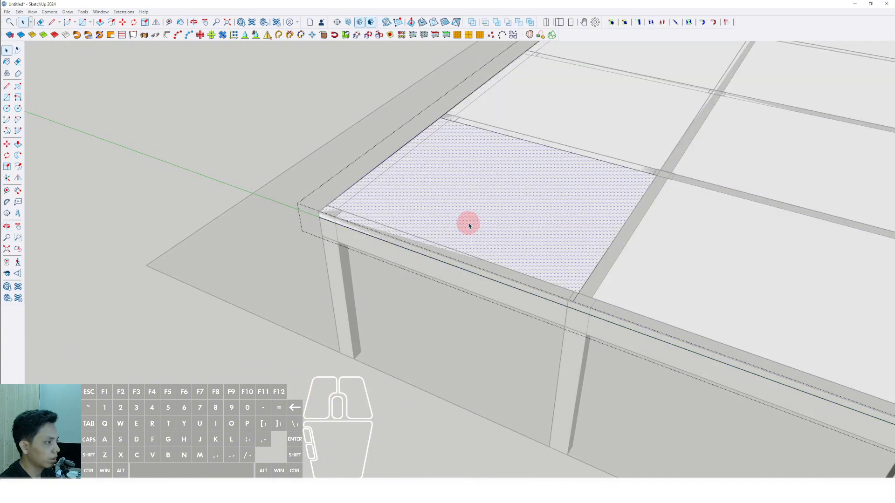
click(481, 177)
click(509, 240)
scroll(434, 241, down, 4)
key(space)
click(297, 173)
scroll(471, 242, down, 2)
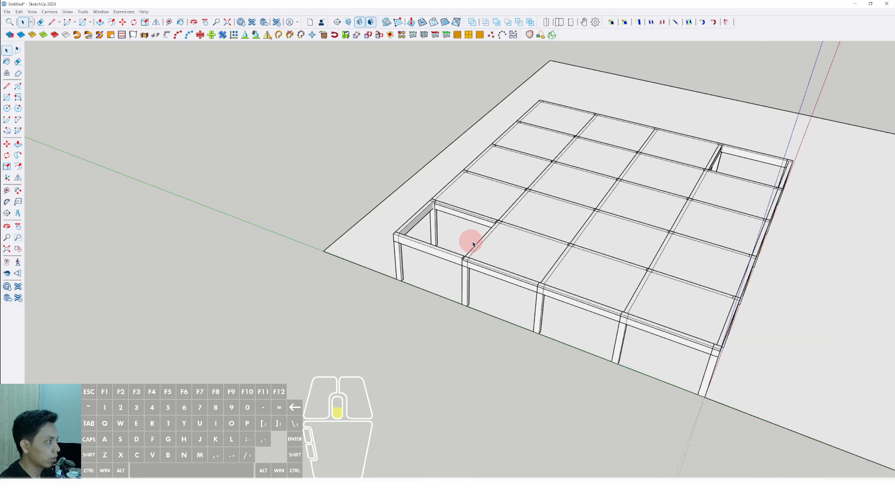
Select all beams together with the floor slab, without the columns, and make them one group.
middle_drag(472, 245, 263, 272)
middle_drag(580, 302, 556, 315)
middle_drag(447, 327, 386, 227)
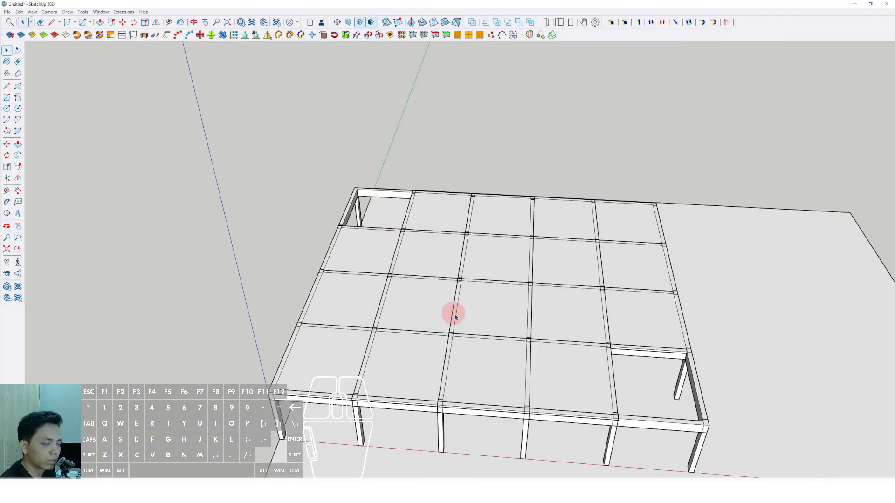
middle_drag(455, 317, 448, 266)
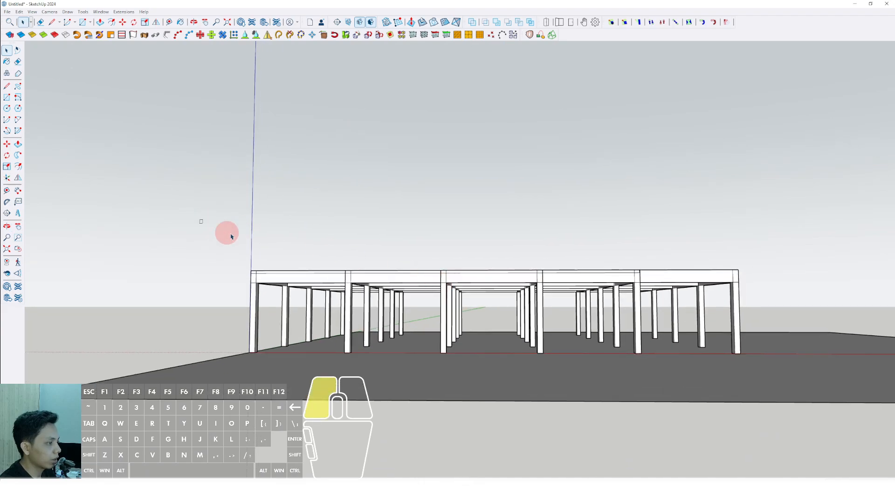
mouse_move(638, 295)
middle_down()
mouse_move(396, 366)
mouse_move(516, 305)
mouse_move(432, 304)
middle_up()
right_click(395, 302)
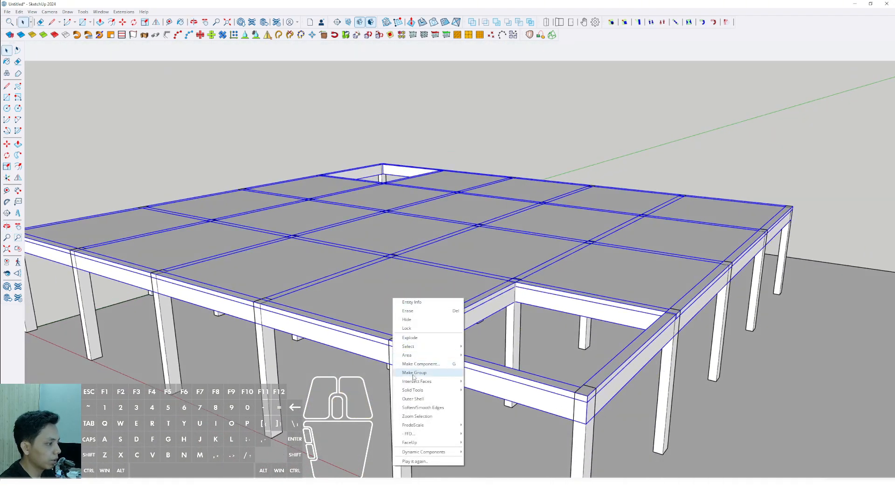
middle_drag(413, 377, 468, 355)
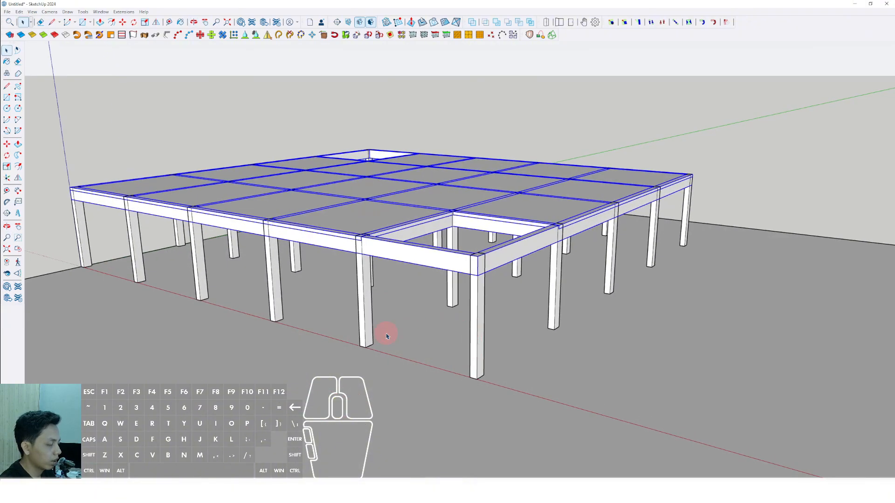
Build low perimeter beams at ground level along the outer column rows.
middle_drag(386, 336, 619, 348)
key(r)
middle_drag(540, 328, 471, 344)
scroll(302, 275, up, 3)
scroll(304, 273, up, 2)
scroll(310, 286, down, 5)
key(p)
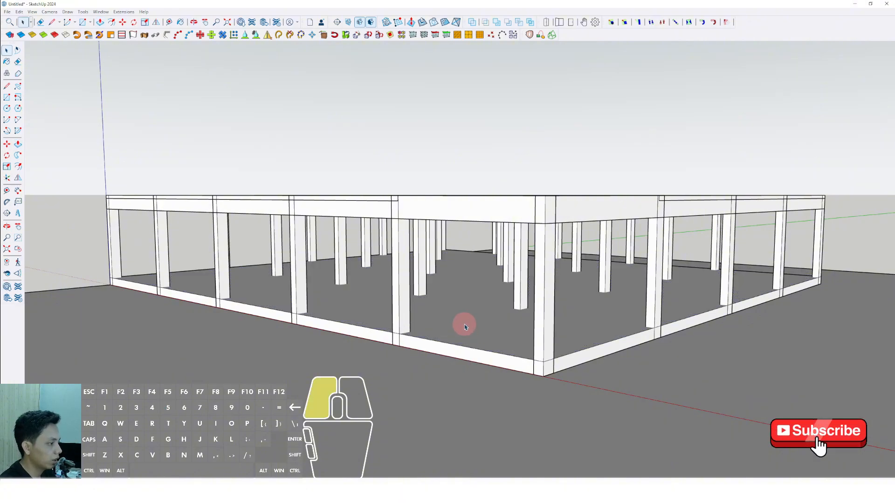
click(488, 393)
Copy the beam-and-slab group up one storey, using the height from the ground beam's top corner to the first floor's top corner.
middle_drag(483, 386, 463, 264)
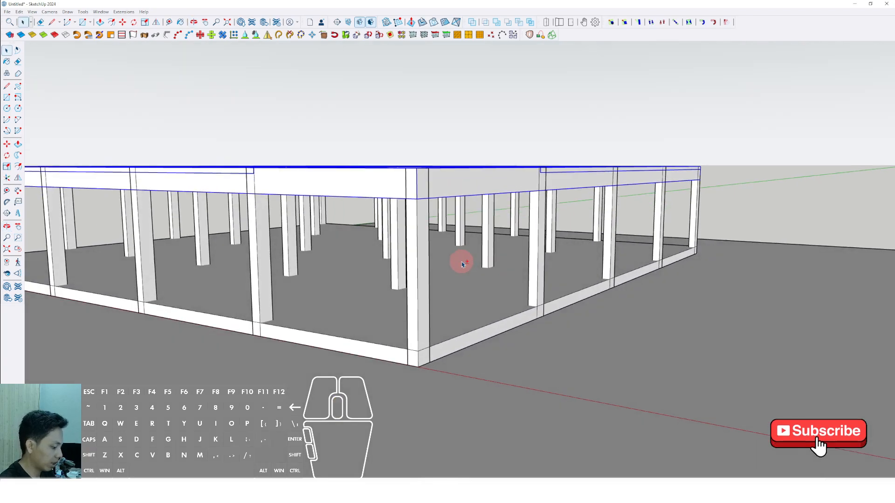
middle_drag(450, 321, 451, 298)
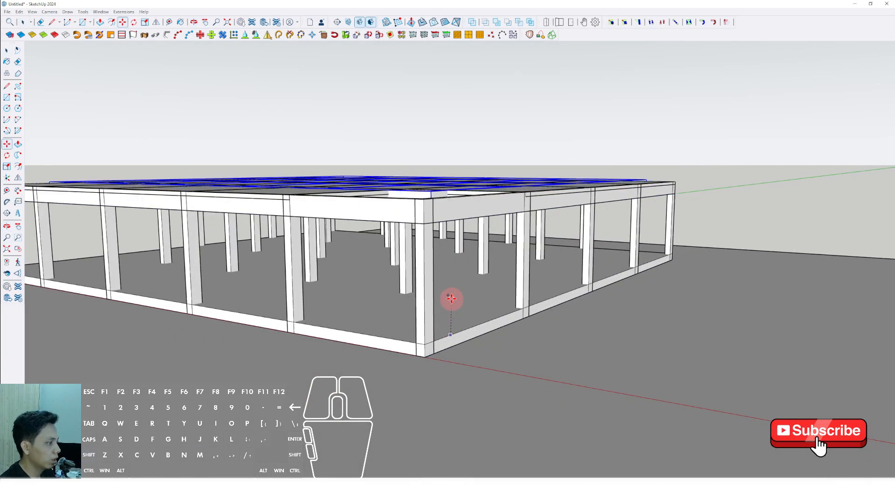
key(space)
scroll(426, 353, up, 4)
middle_drag(430, 343, 434, 348)
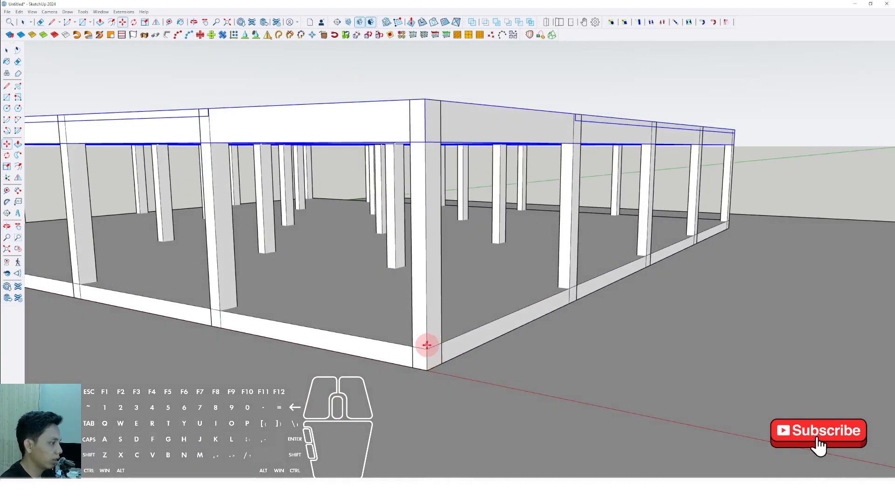
click(427, 349)
scroll(426, 280, down, 2)
shift+middle_drag(425, 266, 412, 336)
shift+click(409, 229)
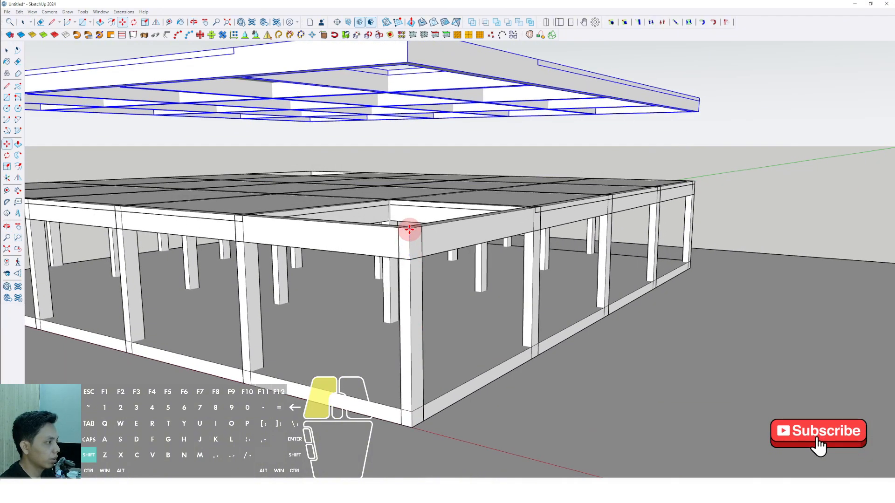
scroll(409, 240, down, 2)
shift+middle_drag(408, 244, 406, 328)
shift+right_click(406, 328)
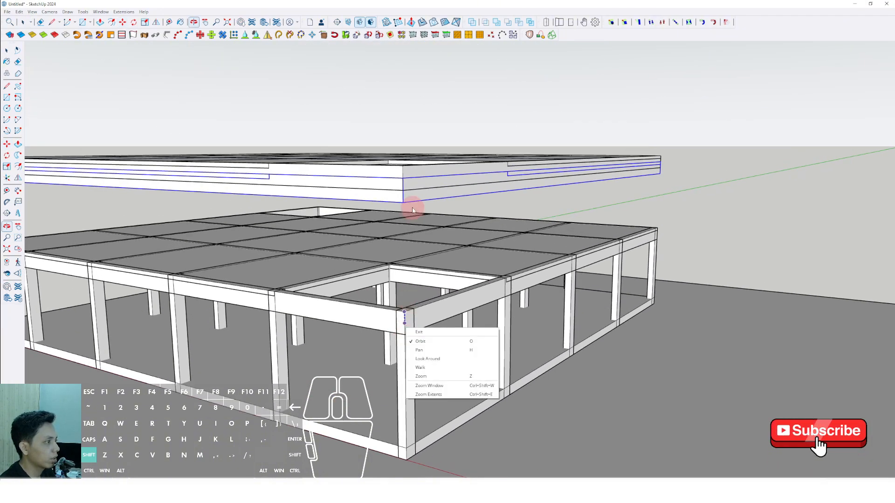
key(space)
scroll(415, 289, down, 2)
scroll(406, 329, up, 4)
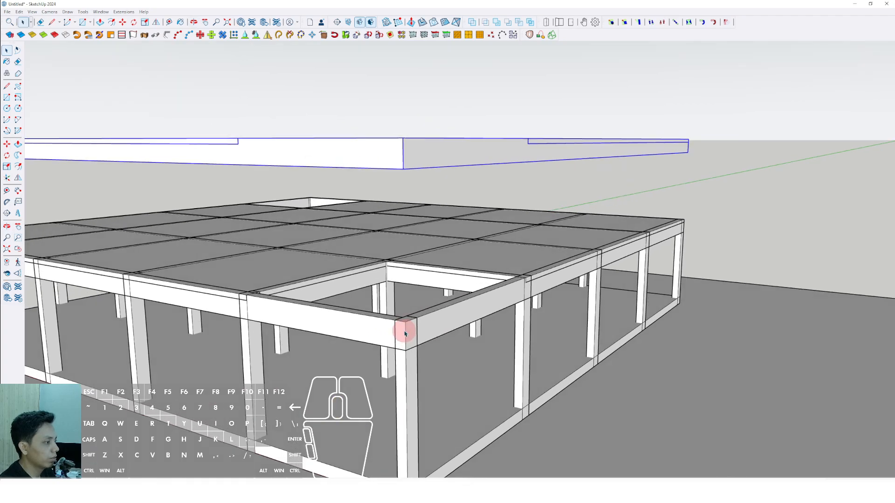
Copy the beam-and-slab group two more storeys up at the same spacing, making three floors above the original one.
scroll(392, 350, down, 2)
shift+middle_drag(391, 352, 383, 394)
shift+click(380, 226)
click(379, 225)
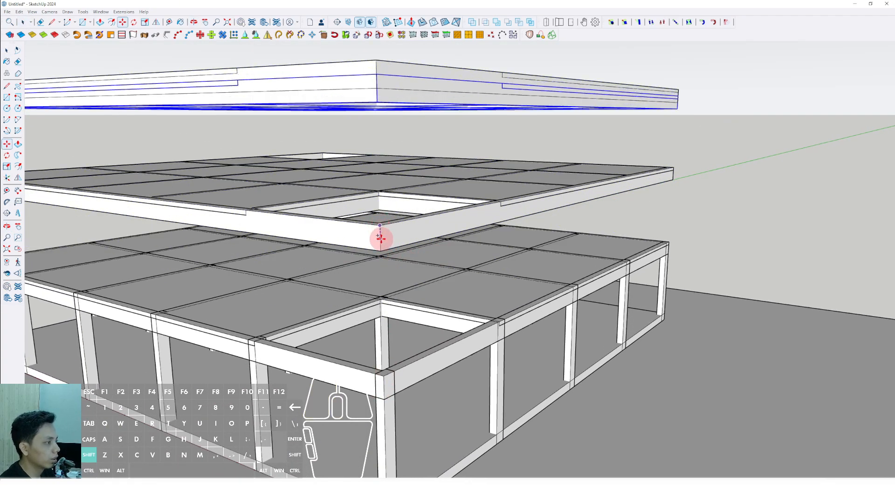
scroll(380, 236, down, 2)
shift+middle_drag(380, 237, 379, 322)
scroll(380, 212, down, 1)
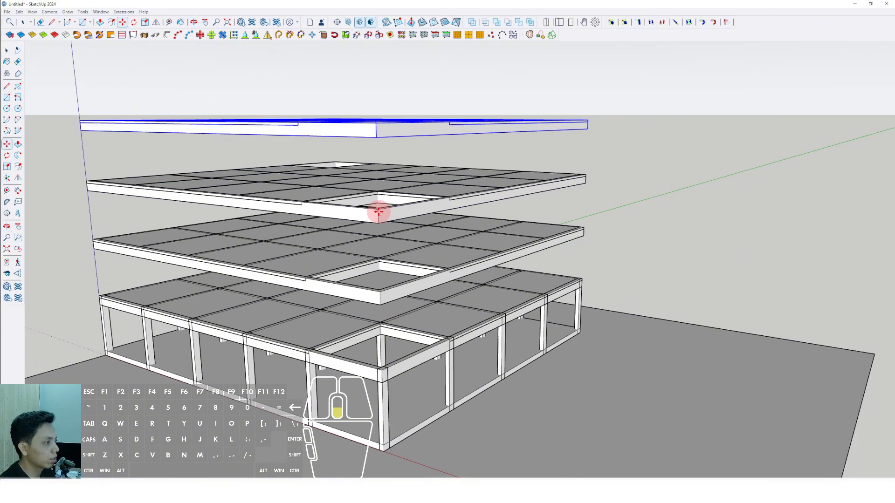
scroll(379, 209, down, 1)
middle_drag(379, 209, 349, 174)
key(space)
Open the corner column for editing, push/pull its top face up to the top of the uppermost floor, and close it.
middle_drag(370, 289, 373, 177)
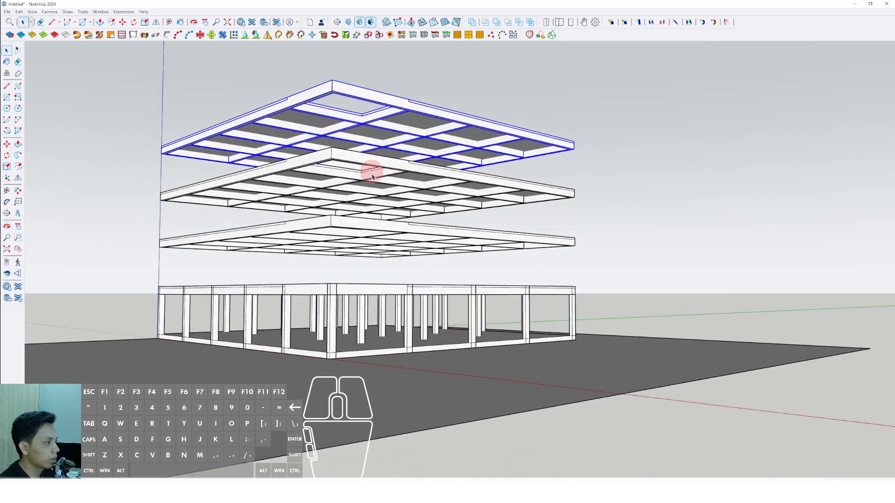
shift+middle_drag(332, 222, 376, 334)
scroll(433, 307, up, 2)
middle_drag(433, 307, 455, 376)
key(space)
click(455, 378)
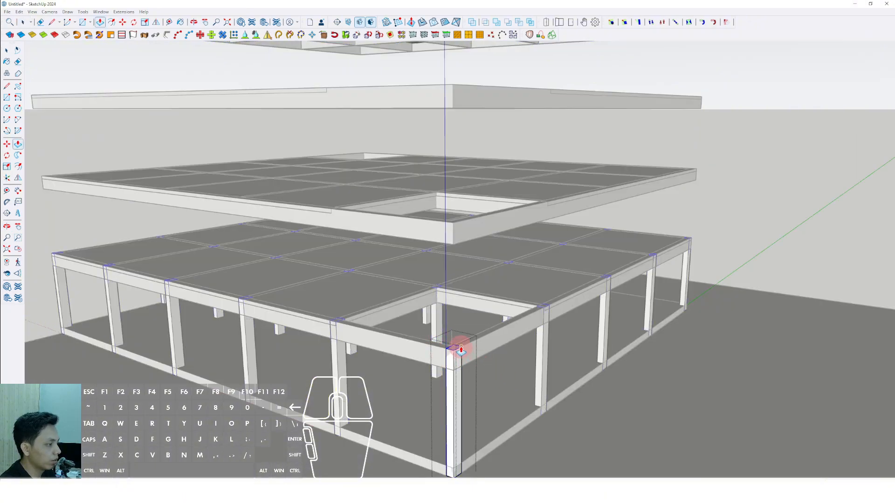
click(461, 348)
scroll(454, 244, down, 3)
shift+middle_drag(454, 238, 453, 298)
middle_drag(452, 212, 459, 275)
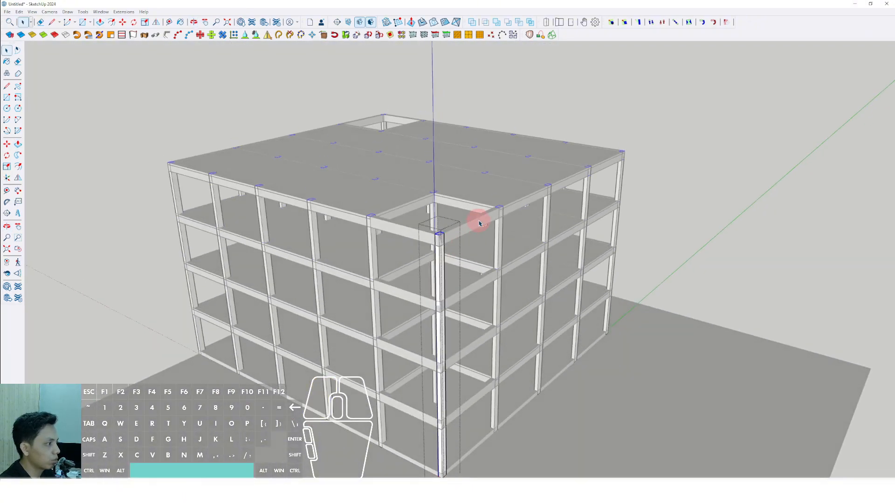
scroll(480, 224, down, 2)
middle_drag(480, 224, 469, 239)
click(663, 175)
Select the four columns around one corner opening and make them unique from the other columns.
scroll(397, 196, up, 3)
shift+middle_drag(397, 195, 494, 219)
shift+middle_drag(494, 219, 550, 253)
scroll(399, 242, up, 3)
triple_click(396, 238)
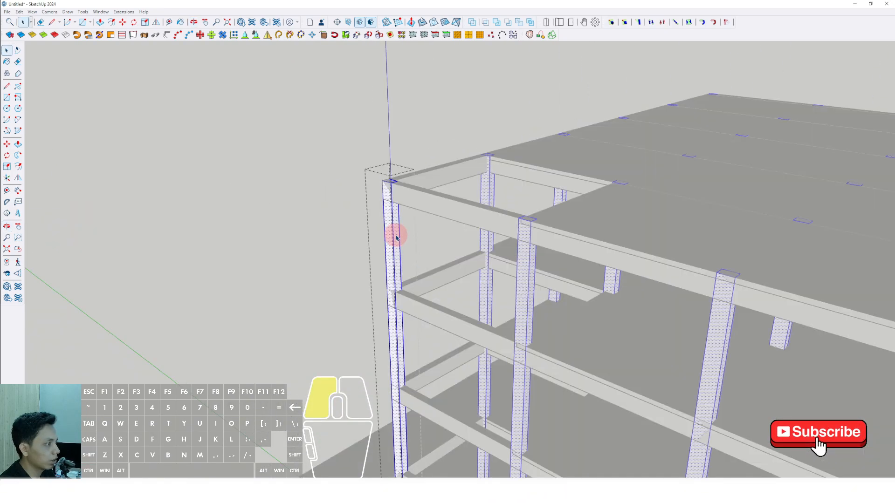
click(336, 231)
click(396, 224)
middle_drag(438, 263, 451, 242)
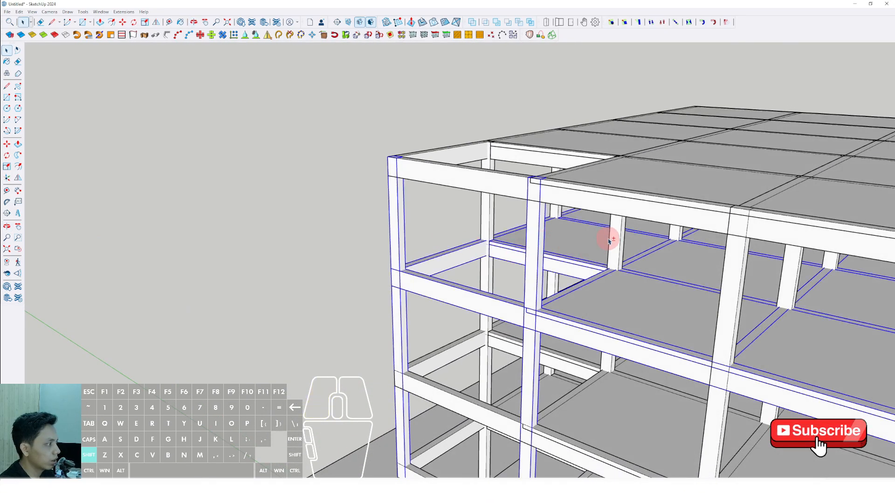
shift+click(489, 215)
scroll(490, 214, up, 4)
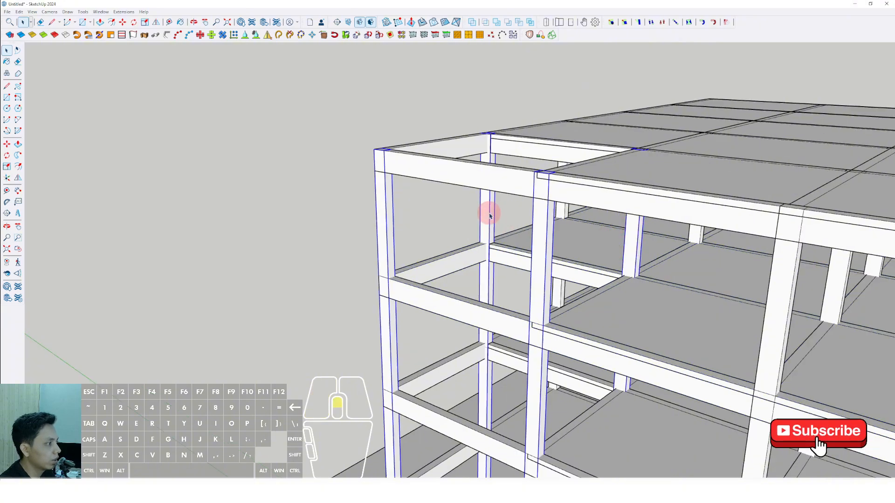
middle_drag(490, 214, 387, 250)
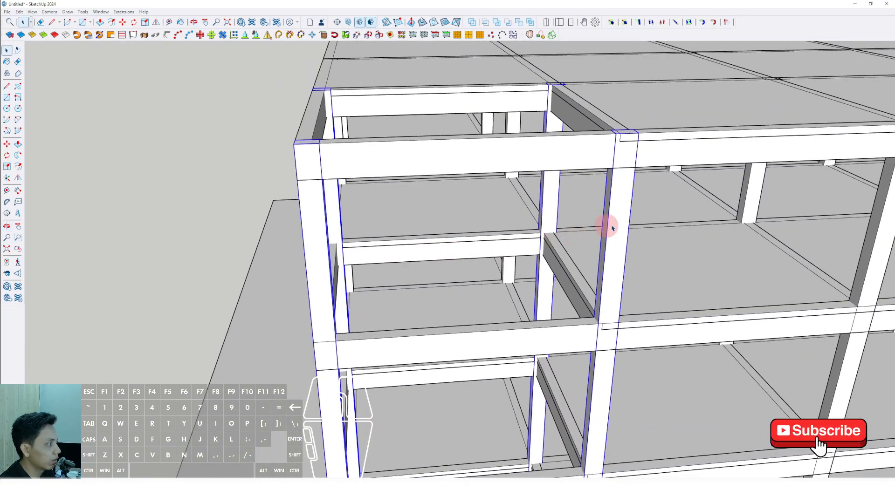
click(647, 309)
Open one of the four unique columns, push/pull its top face up above the roof slab, and close it.
middle_drag(647, 309, 229, 232)
double_click(249, 209)
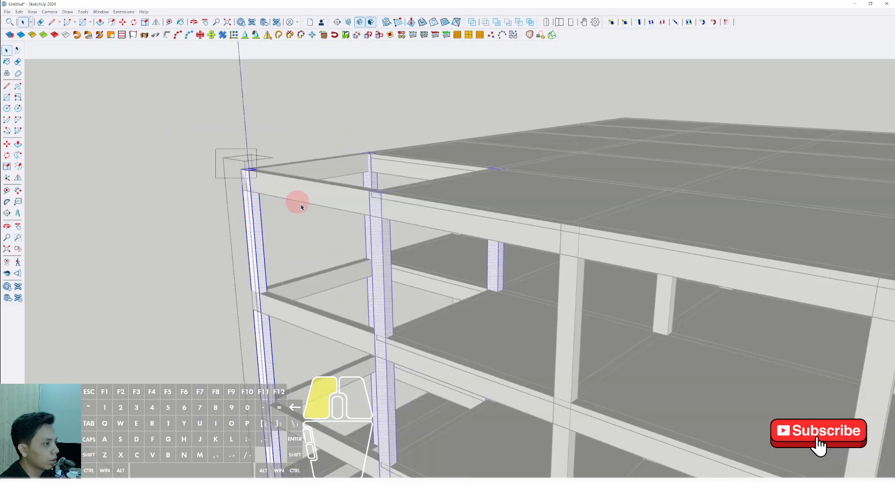
click(249, 170)
scroll(248, 170, down, 3)
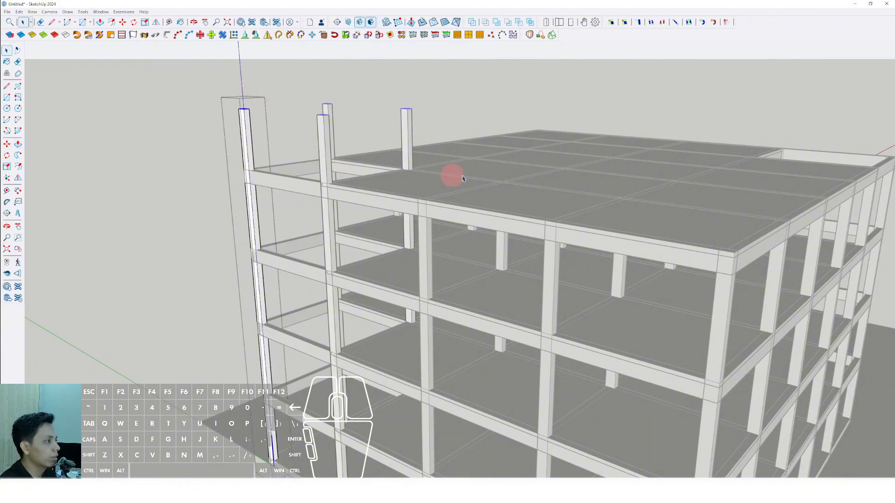
scroll(464, 179, down, 3)
middle_drag(464, 179, 303, 196)
click(485, 125)
Examine the multi-storey frame, its corner openings and the ground-level beams from several angles.
scroll(578, 200, down, 3)
middle_drag(594, 212, 480, 252)
scroll(560, 274, up, 3)
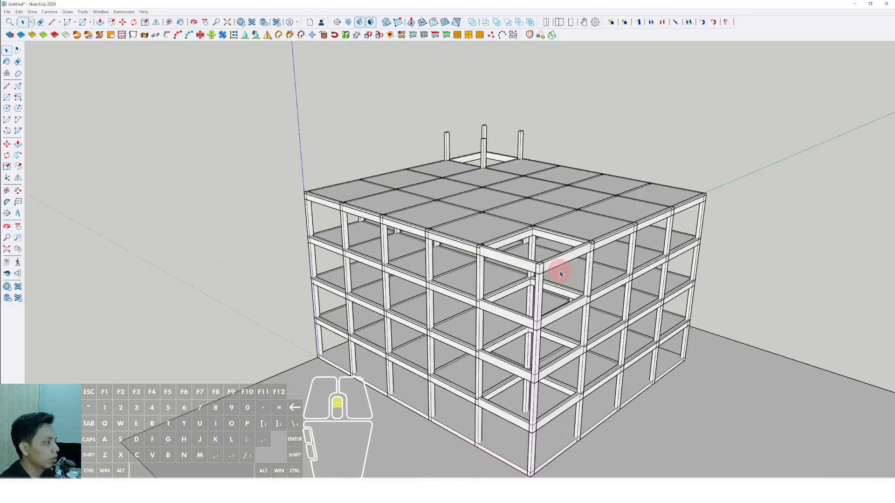
middle_drag(561, 274, 462, 353)
scroll(255, 328, up, 3)
scroll(464, 333, down, 1)
scroll(566, 345, up, 4)
scroll(686, 349, up, 4)
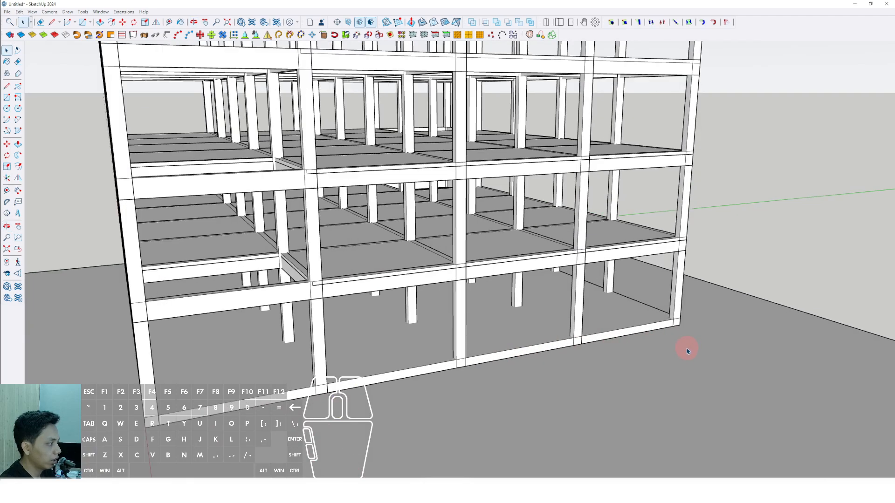
Draw a rectangle over the outer face of the ground-level beam, from one building corner to the other along one side.
click(680, 325)
scroll(422, 370, down, 3)
shift+middle_drag(315, 397, 415, 338)
scroll(347, 334, up, 7)
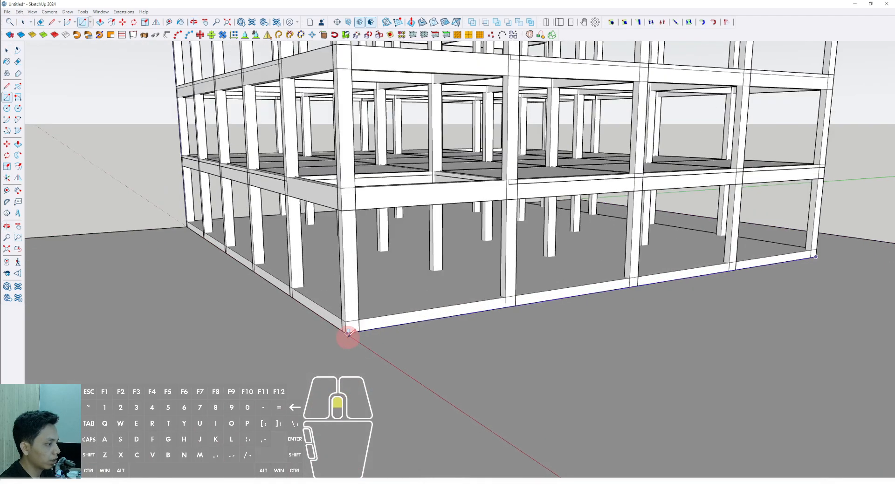
click(341, 320)
key(space)
middle_drag(342, 320, 387, 347)
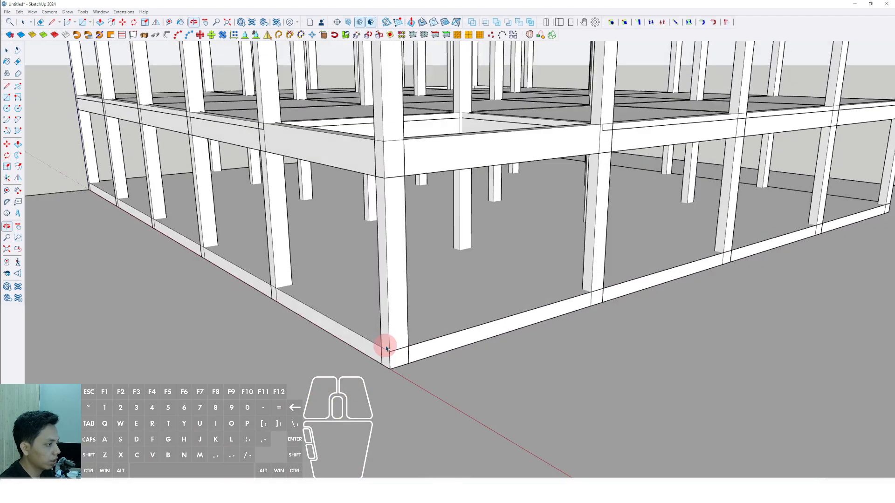
Push/pull the rectangle outward into a ground-level apron along that side, and extend its end face past the building corner.
scroll(402, 349, up, 2)
scroll(425, 350, down, 10)
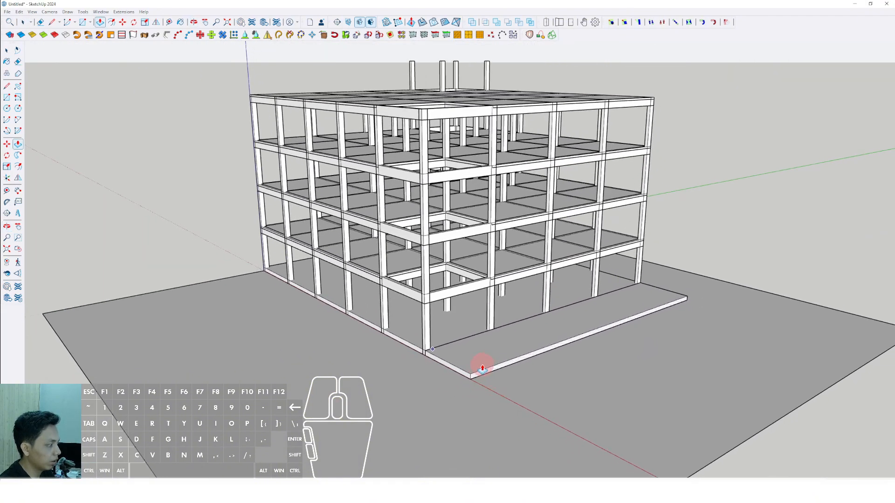
scroll(474, 358, up, 2)
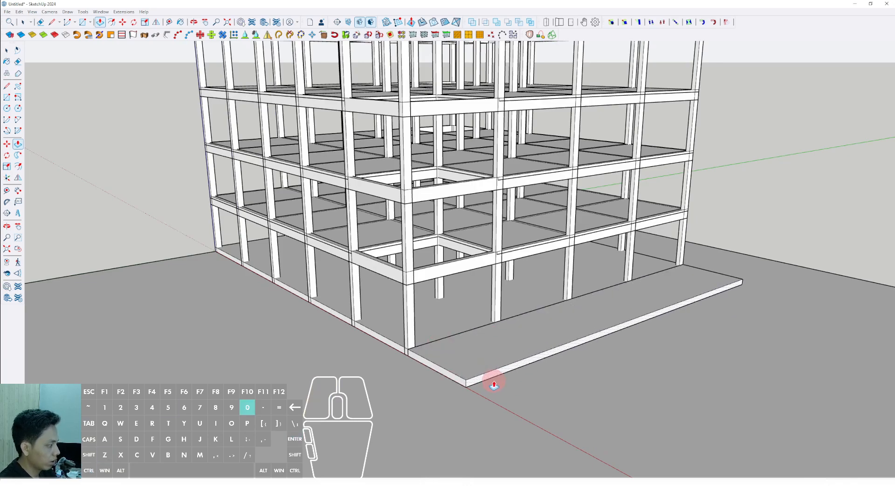
key(space)
scroll(444, 372, up, 3)
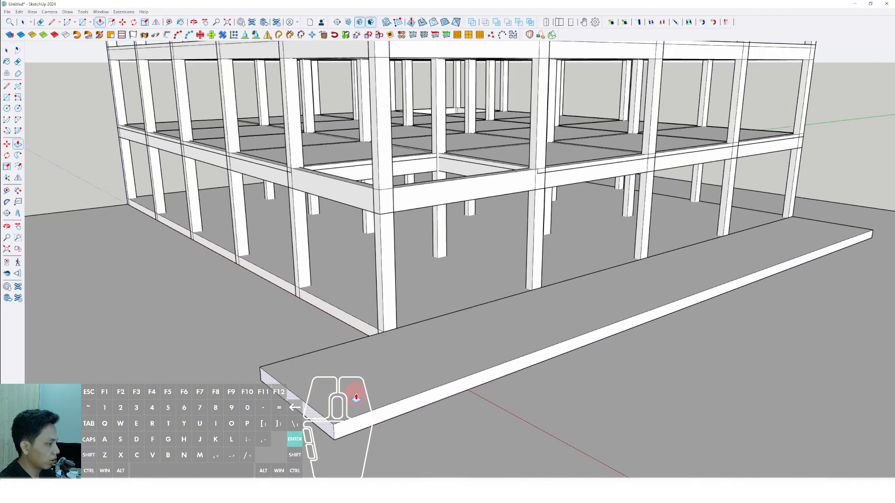
Draw a rectangle on the side face of the apron's projecting end, from its outer lower corner to the building corner.
scroll(356, 397, down, 2)
scroll(430, 365, up, 8)
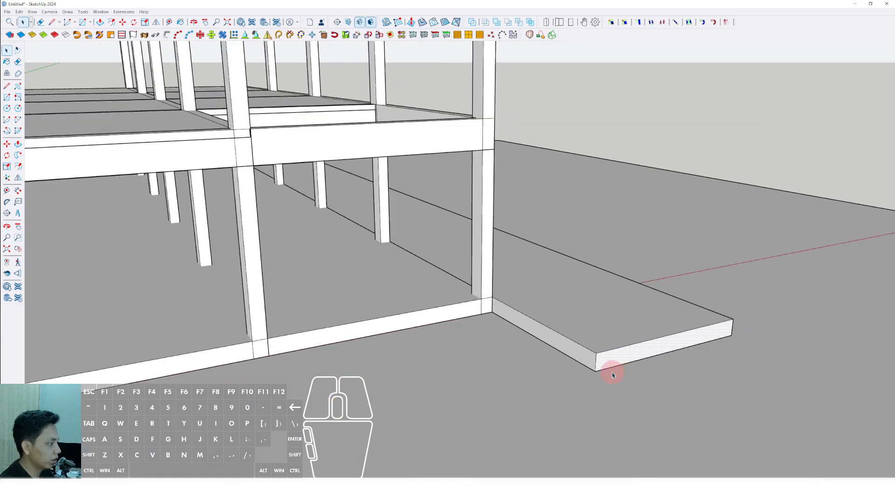
key(r)
click(592, 366)
scroll(532, 310, up, 2)
scroll(513, 303, up, 2)
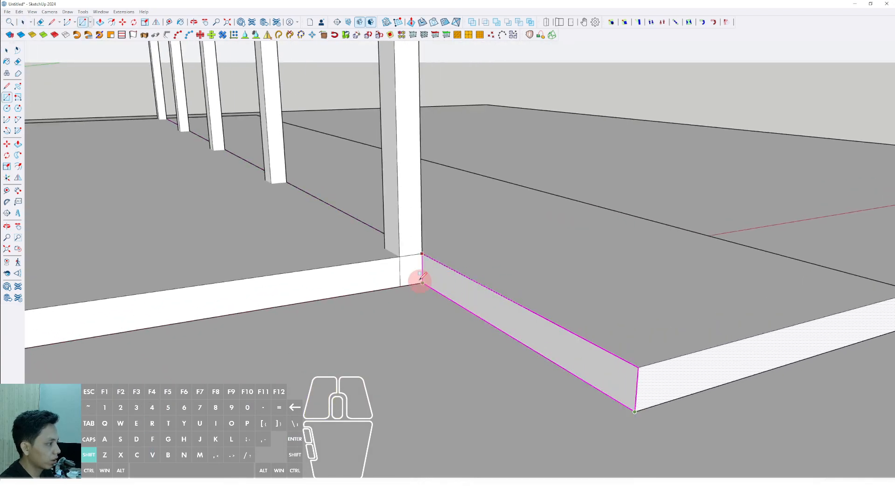
Push/pull the rectangle along the adjacent side of the building so the ground-level apron wraps around the corner.
scroll(436, 269, down, 10)
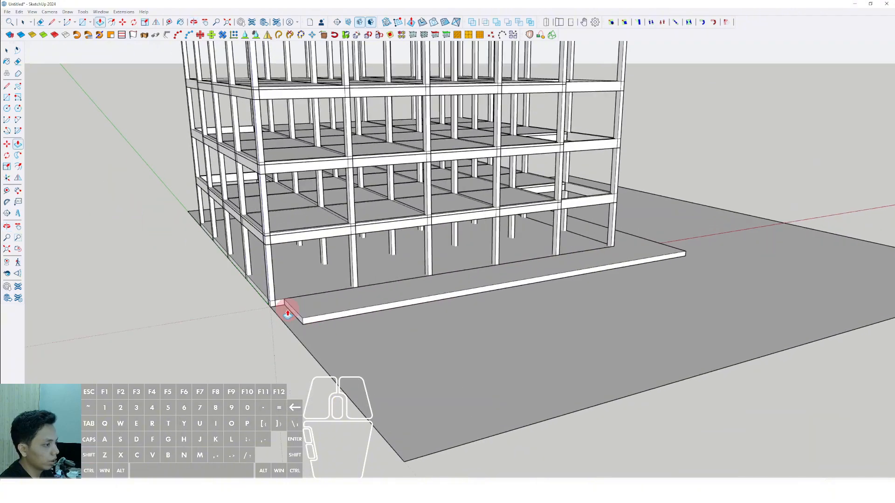
middle_drag(260, 290, 440, 317)
scroll(461, 326, up, 6)
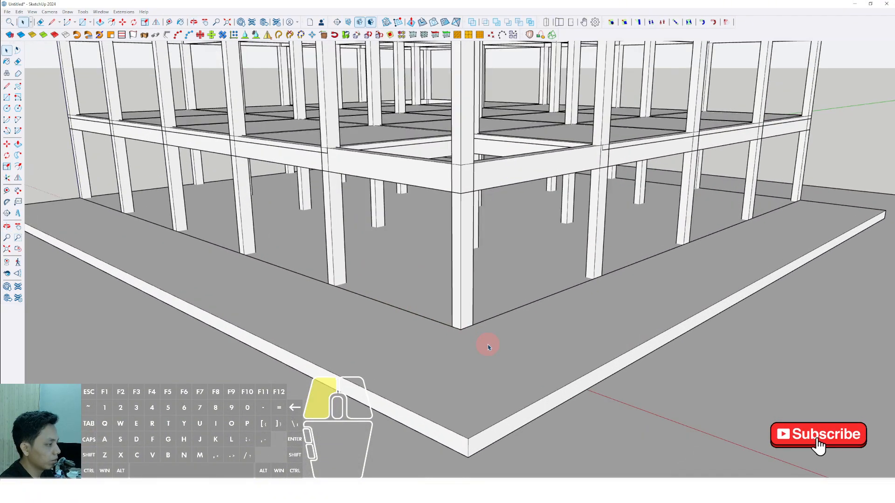
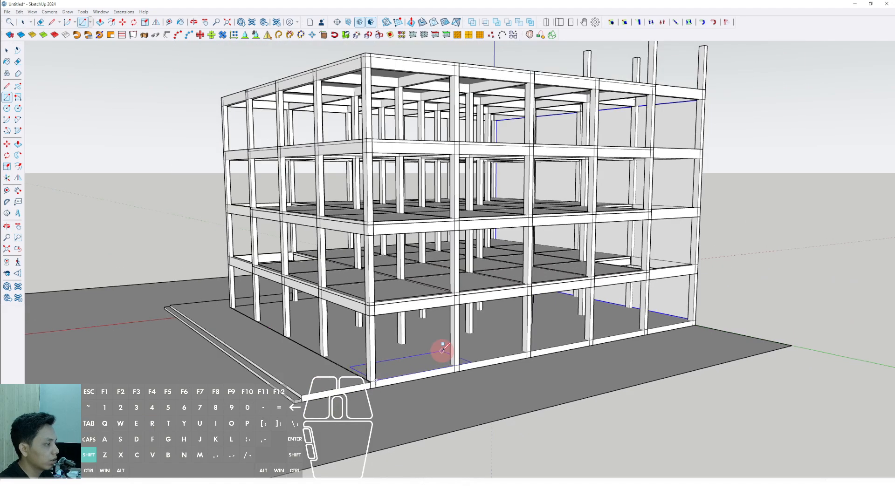
Complete a rectangle covering the building's side face, from the ground-level corner up to the top beam at the opposite corner.
shift+middle_drag(441, 350, 382, 400)
scroll(619, 177, up, 2)
shift+click(649, 132)
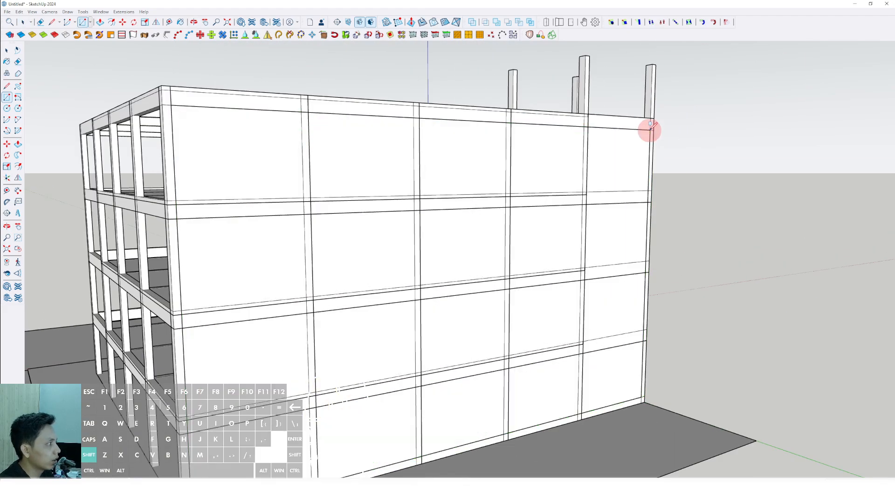
Push/pull the side rectangle into a thin wall behind the columns and make it a group.
key(space)
scroll(645, 135, down, 3)
middle_drag(441, 186, 723, 208)
scroll(655, 226, up, 4)
scroll(654, 226, up, 2)
key(p)
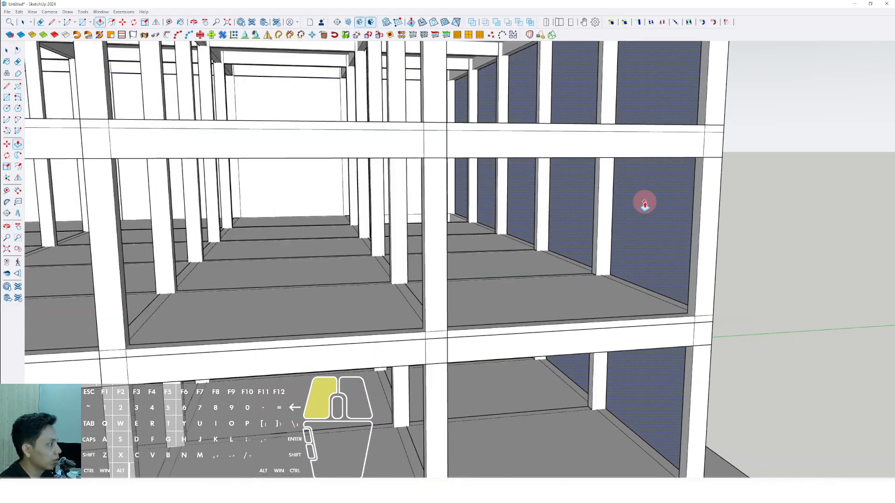
text(0)
key(Return)
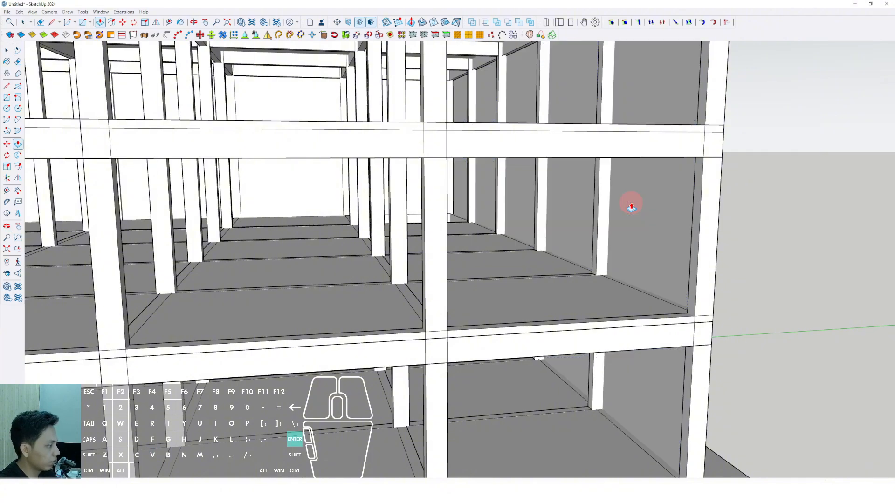
right_click(634, 197)
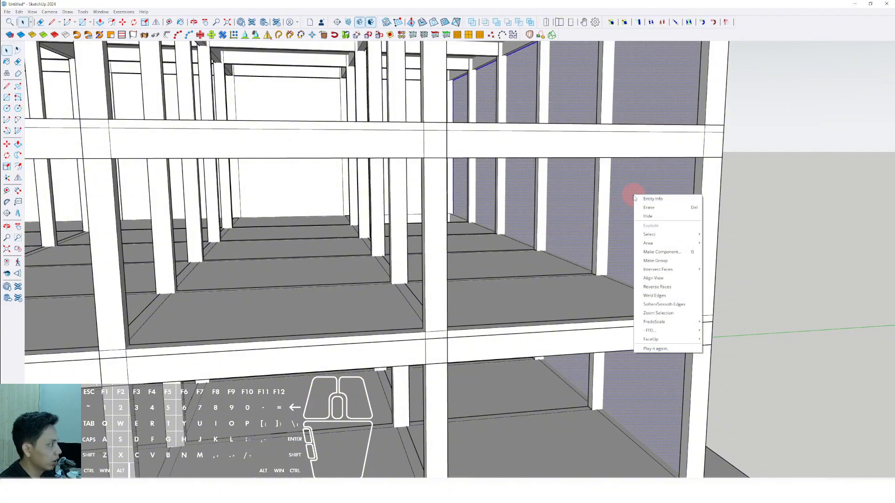
click(652, 261)
Draw a rectangle across the tops of the four extended columns, from one outer corner to the diagonally opposite one.
scroll(639, 253, down, 6)
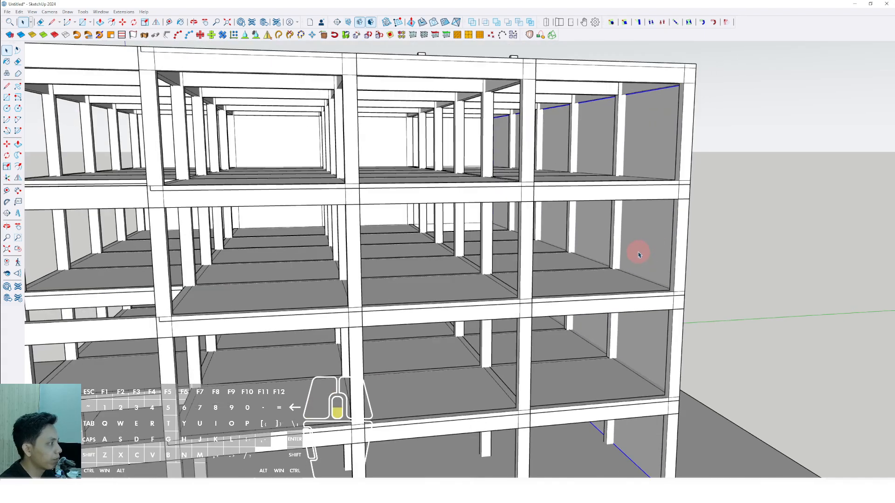
click(736, 214)
middle_drag(473, 264, 471, 226)
scroll(471, 226, up, 5)
shift+middle_drag(468, 161, 538, 294)
scroll(538, 294, up, 4)
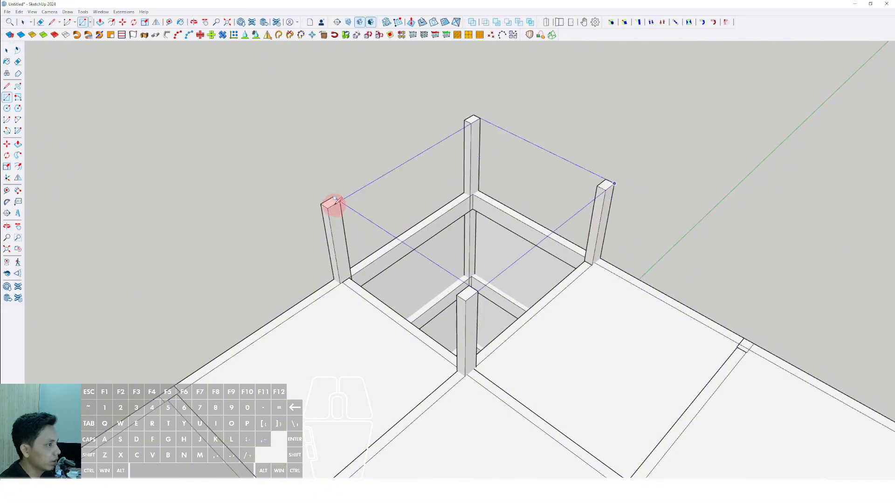
click(335, 200)
Push/pull the rectangle over the four extended columns into a roof slab and make the slab a group.
middle_drag(448, 178, 415, 115)
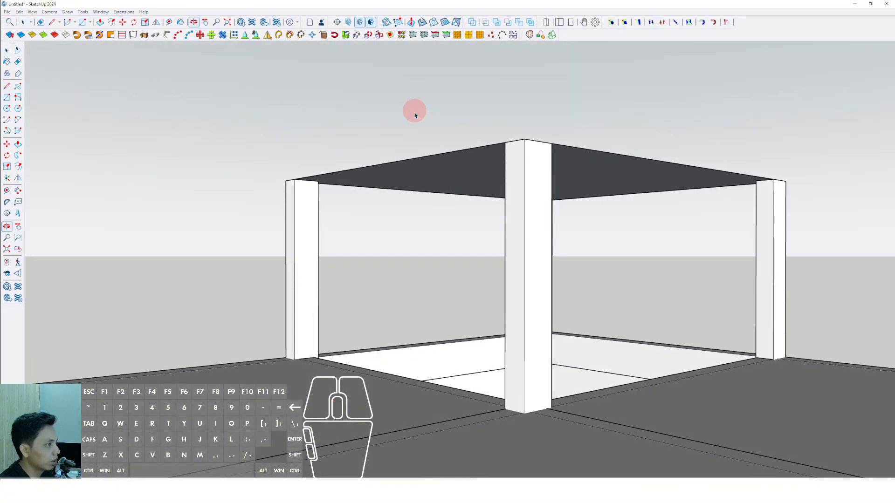
scroll(420, 175, up, 2)
key(p)
click(424, 166)
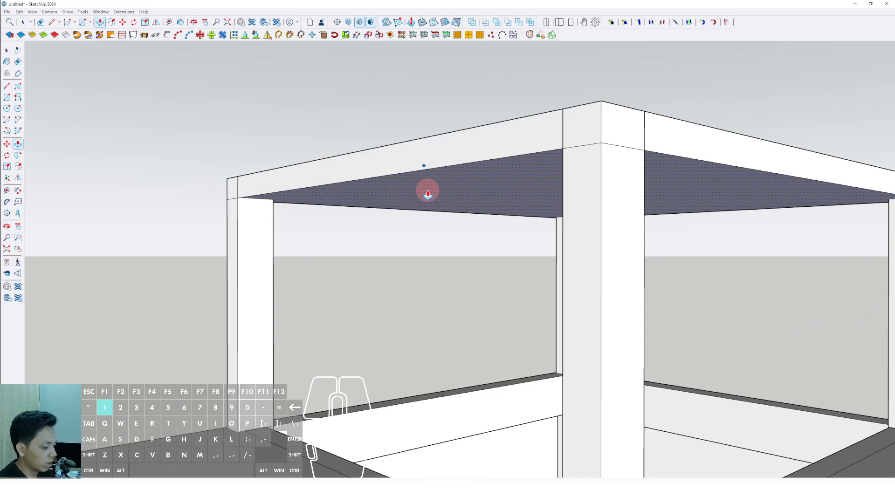
key(Return)
key(space)
triple_click(430, 168)
right_click(429, 170)
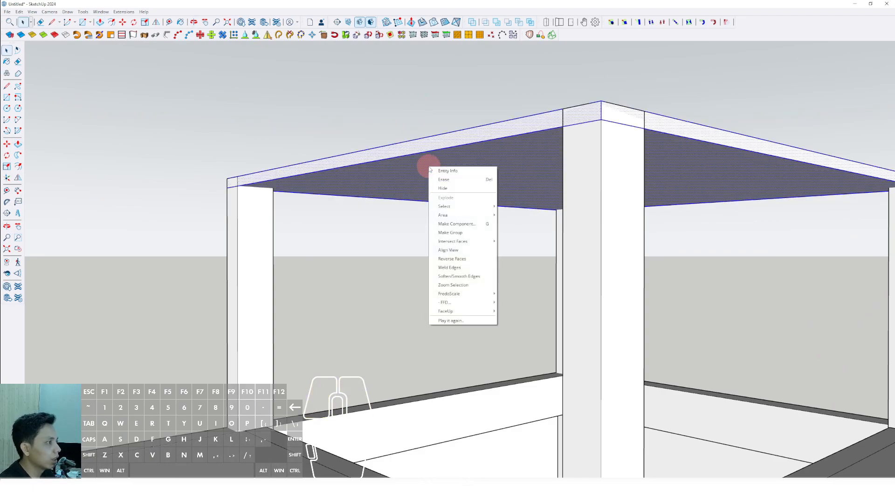
click(454, 233)
Draw a rectangle between two outer rooftop columns, from the top of the beam to the underside of the roof slab.
scroll(494, 182, down, 5)
middle_drag(493, 182, 212, 309)
scroll(212, 310, up, 5)
key(r)
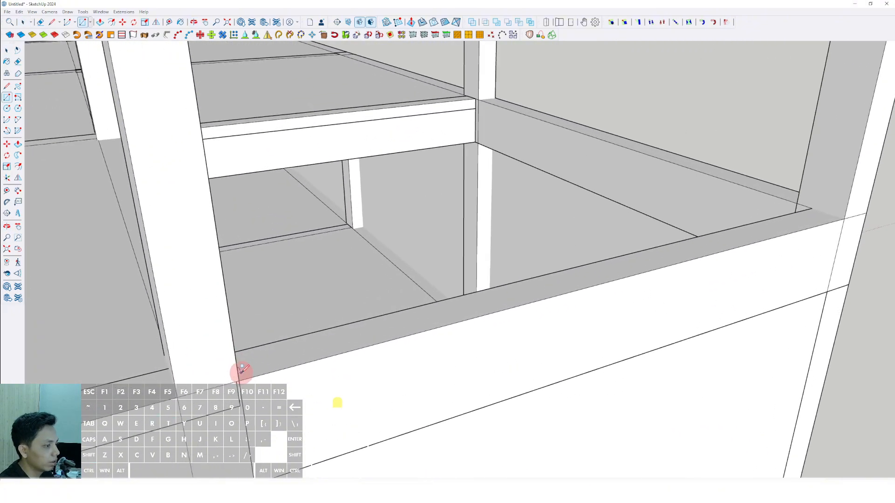
click(240, 378)
scroll(240, 377, down, 5)
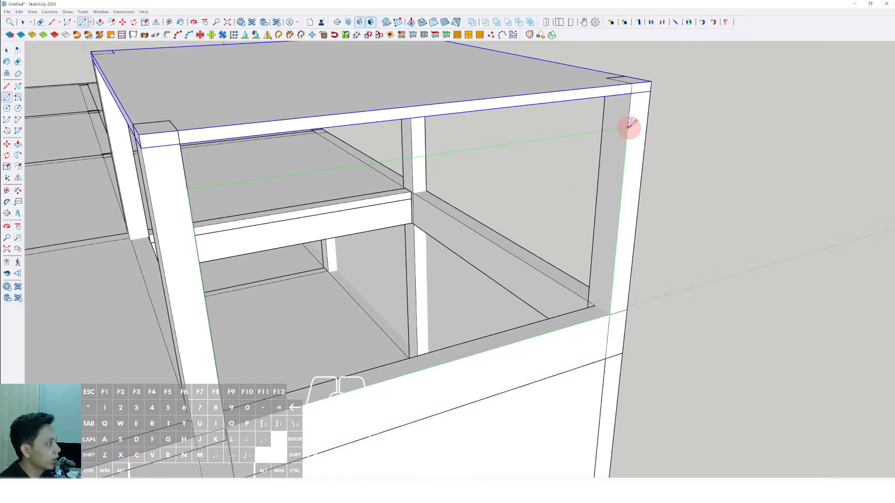
click(632, 93)
Push/pull the rectangle between the rooftop columns into a thin wall and make it a group.
middle_drag(490, 174, 522, 181)
key(v)
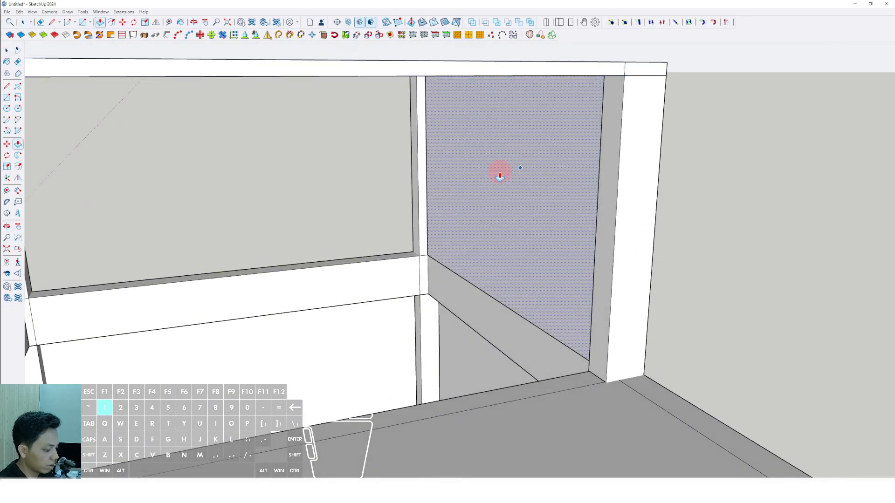
double_click(499, 176)
key(space)
right_click(502, 168)
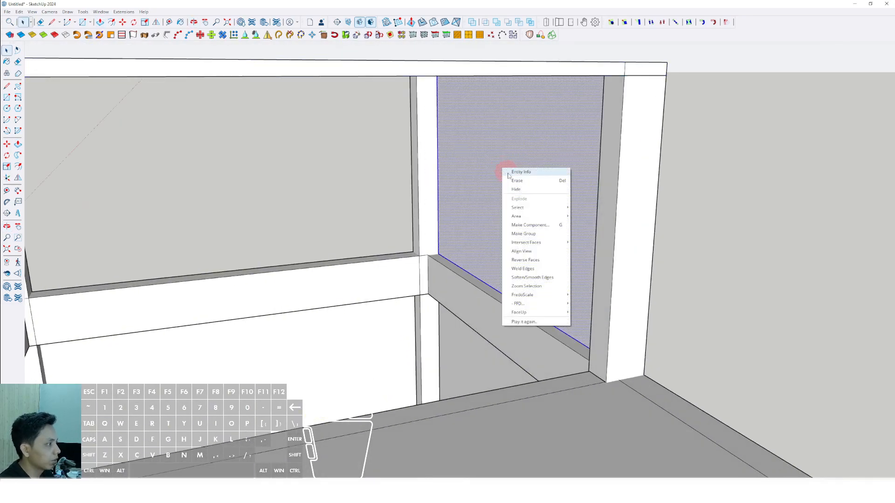
click(524, 234)
Draw a rectangle in the adjacent outer opening of the rooftop room, from the beam top to the roof slab's underside.
scroll(525, 239, down, 5)
middle_drag(252, 333, 441, 327)
middle_drag(382, 347, 483, 337)
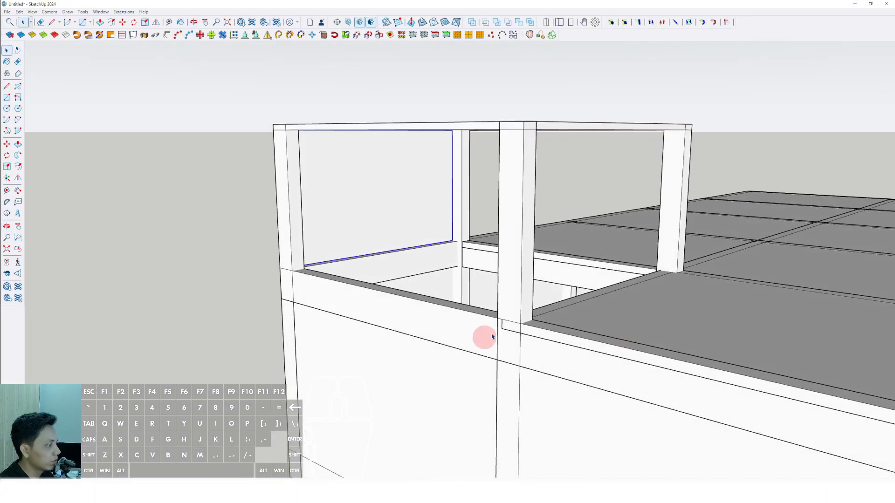
scroll(488, 314, up, 3)
key(r)
click(489, 312)
scroll(482, 310, down, 2)
shift+middle_drag(426, 308, 473, 337)
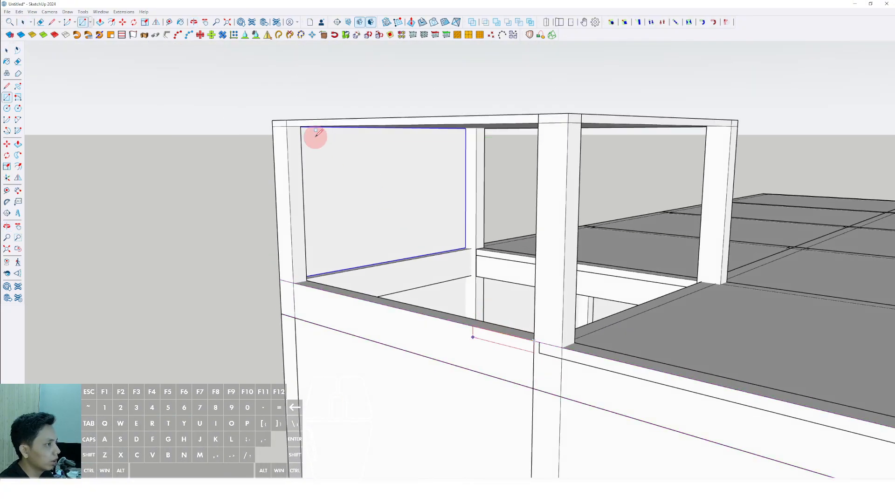
click(285, 123)
Push/pull the adjacent opening's rectangle into a thin wall and make it a group.
middle_drag(285, 123, 348, 180)
key(p)
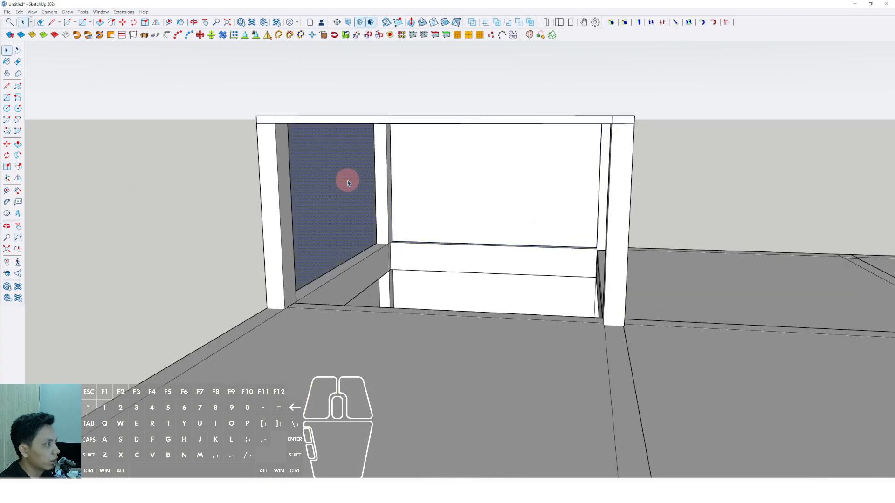
scroll(348, 180, up, 3)
click(352, 161)
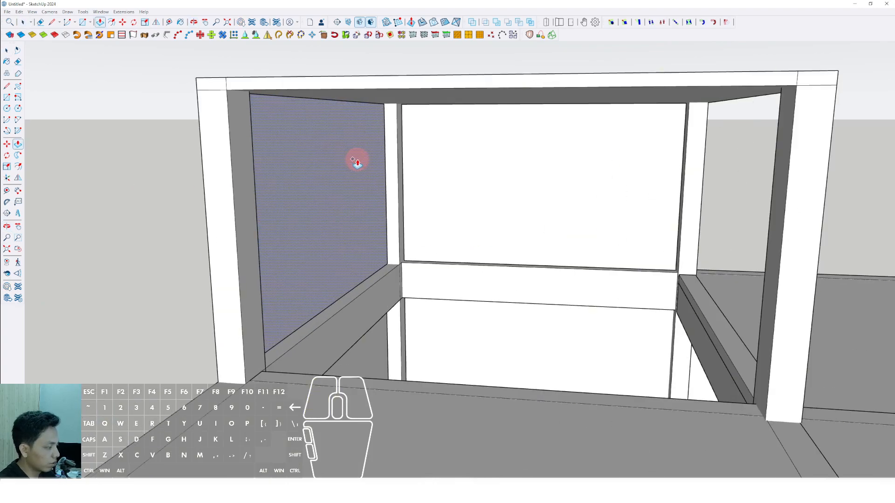
click(333, 151)
right_click(333, 152)
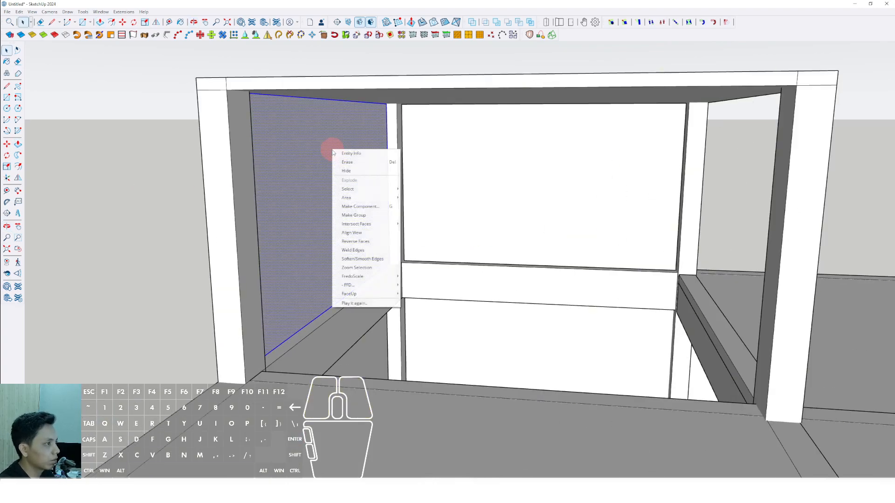
click(355, 215)
Copy the newly grouped rooftop wall across to the opposite open side of the room, between the inner columns.
scroll(436, 197, down, 5)
middle_drag(438, 197, 569, 241)
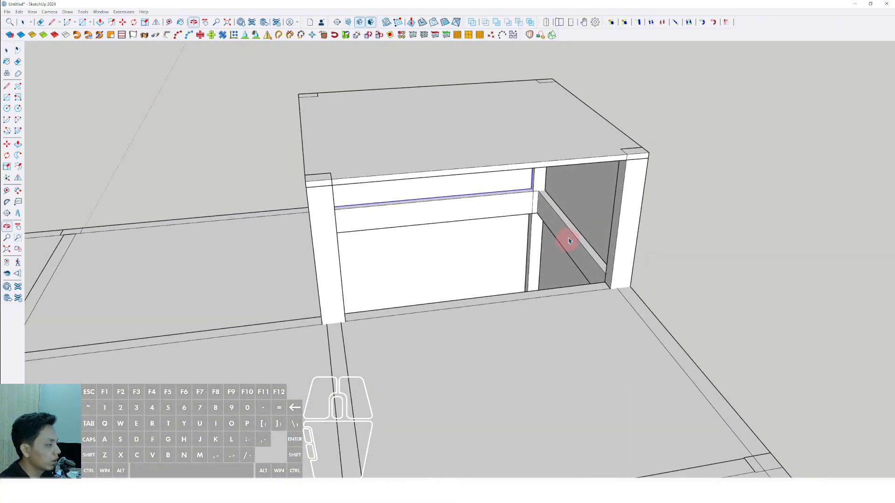
scroll(573, 231, up, 8)
key(m)
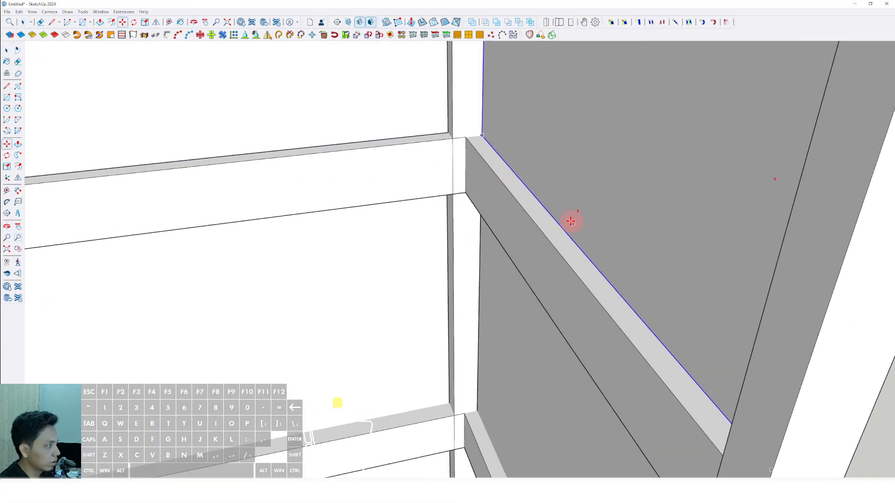
click(551, 210)
shift+scroll(536, 214, down, 5)
shift+middle_drag(536, 213, 732, 176)
shift+scroll(496, 218, up, 1)
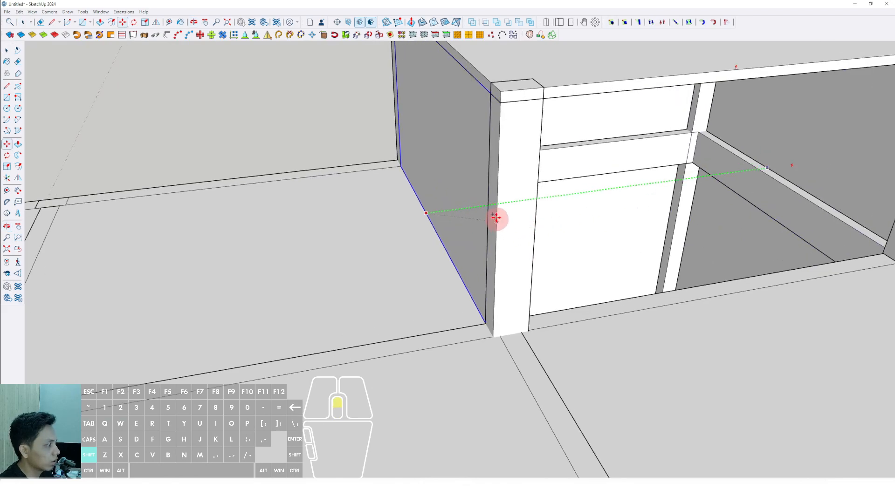
shift+scroll(496, 218, up, 1)
shift+click(490, 206)
key(space)
Copy the first rooftop wall to the remaining open side so that all four sides of the room are closed.
scroll(491, 208, down, 5)
middle_drag(492, 208, 699, 235)
click(395, 235)
middle_drag(537, 227, 157, 206)
scroll(446, 194, up, 5)
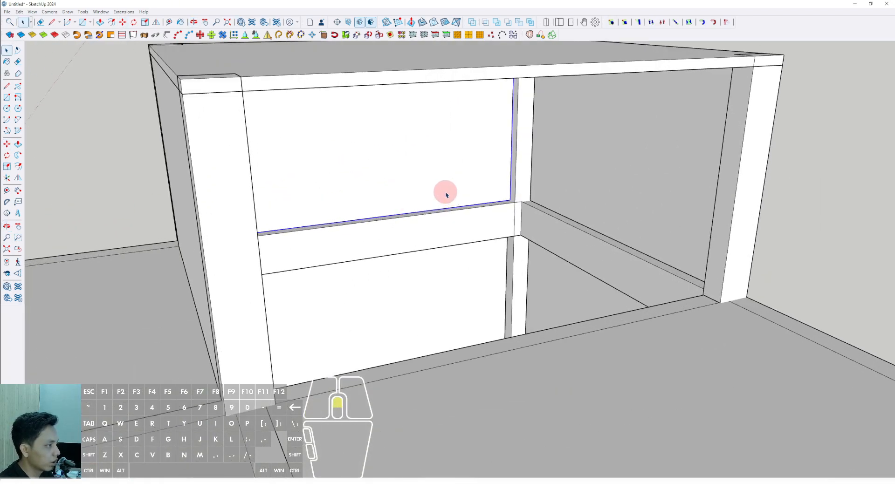
scroll(479, 212, down, 3)
scroll(474, 192, up, 6)
key(m)
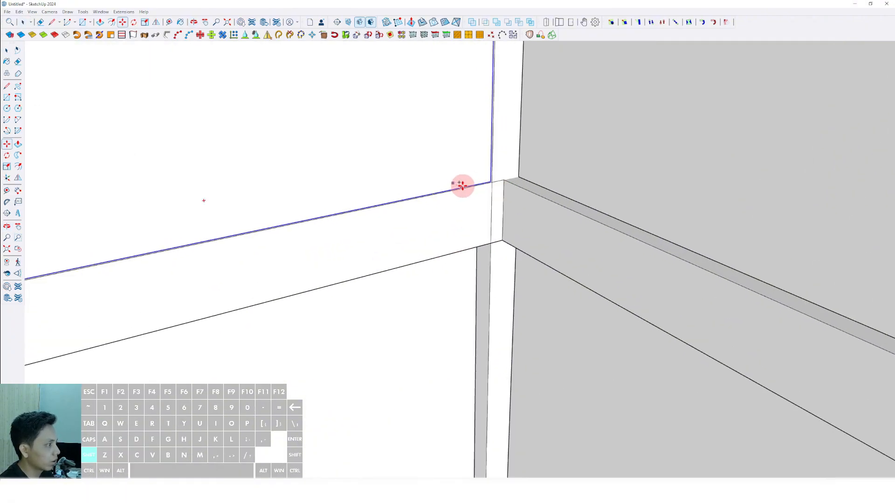
shift+click(461, 186)
shift+scroll(462, 185, down, 8)
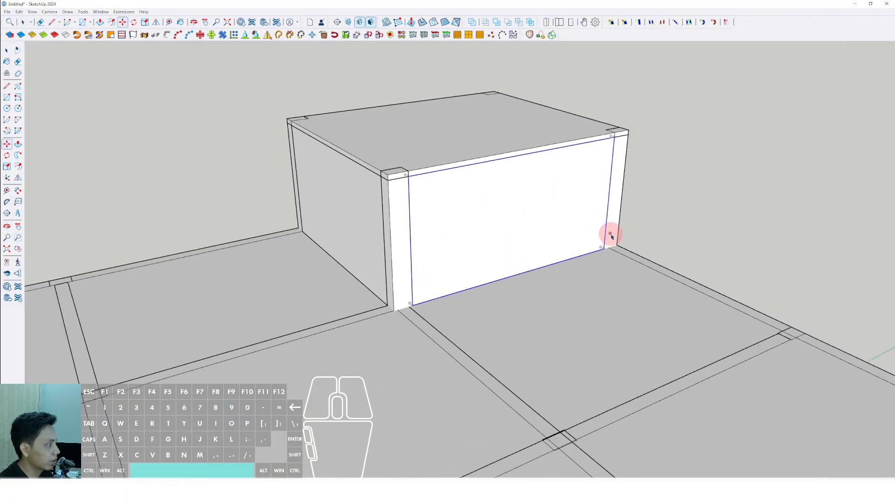
Draw a low rectangle along the base of the rooftop room's inner wall, between the outer edges of its two corner columns.
middle_drag(610, 235, 456, 244)
key(r)
scroll(404, 328, up, 5)
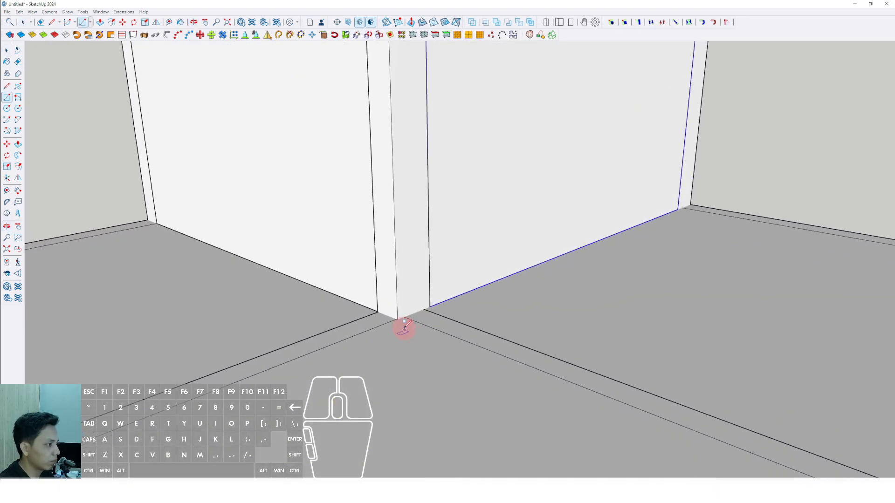
scroll(404, 328, up, 3)
scroll(393, 312, up, 2)
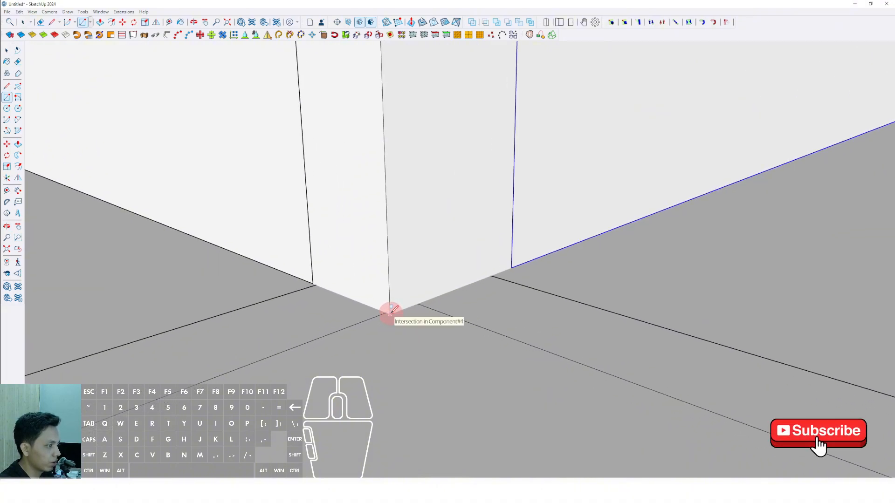
click(390, 314)
scroll(442, 274, down, 4)
middle_drag(578, 221, 550, 242)
scroll(694, 182, up, 3)
shift+middle_drag(695, 182, 546, 257)
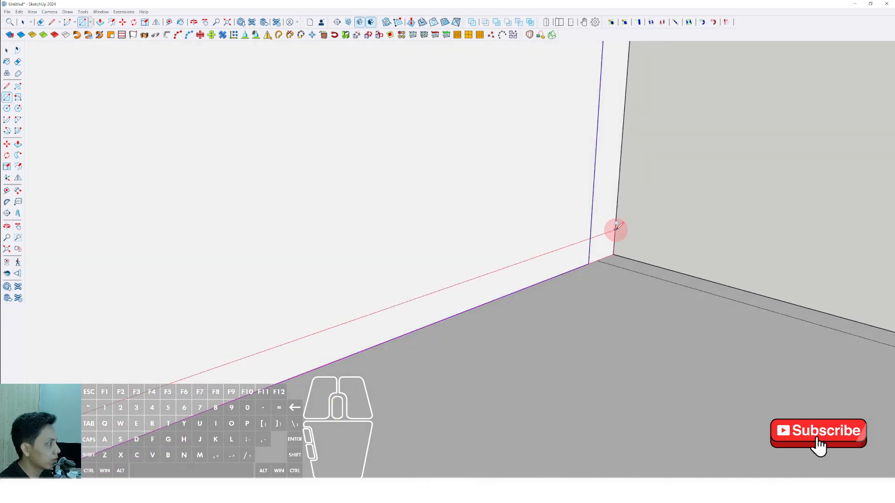
scroll(617, 222, down, 2)
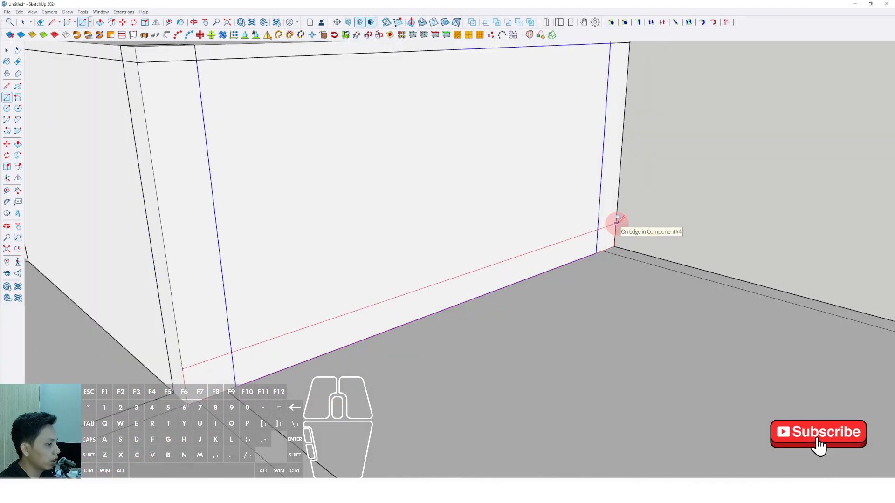
click(616, 223)
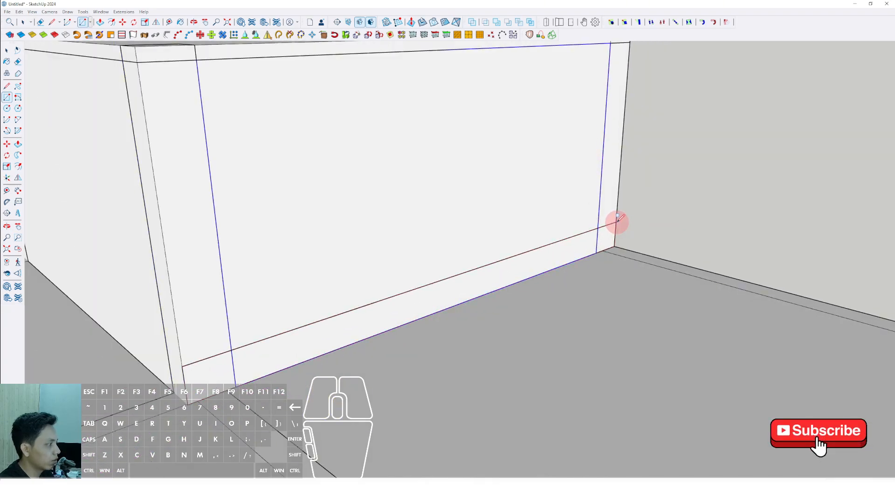
Push/pull the low base rectangle outward over the roof slab into a long block along the wall.
key(space)
scroll(616, 223, down, 3)
scroll(471, 275, up, 2)
middle_drag(431, 289, 416, 270)
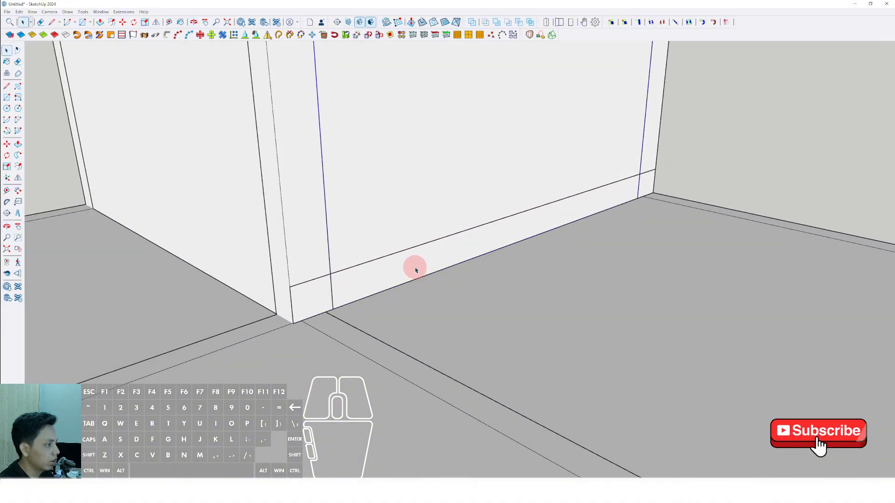
key(v)
scroll(415, 268, down, 4)
drag(414, 263, 450, 282)
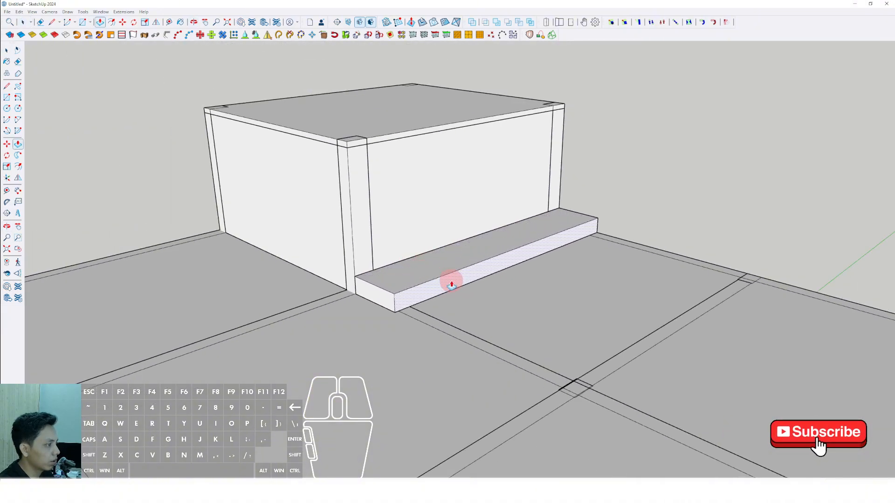
scroll(447, 282, up, 2)
middle_drag(445, 283, 569, 293)
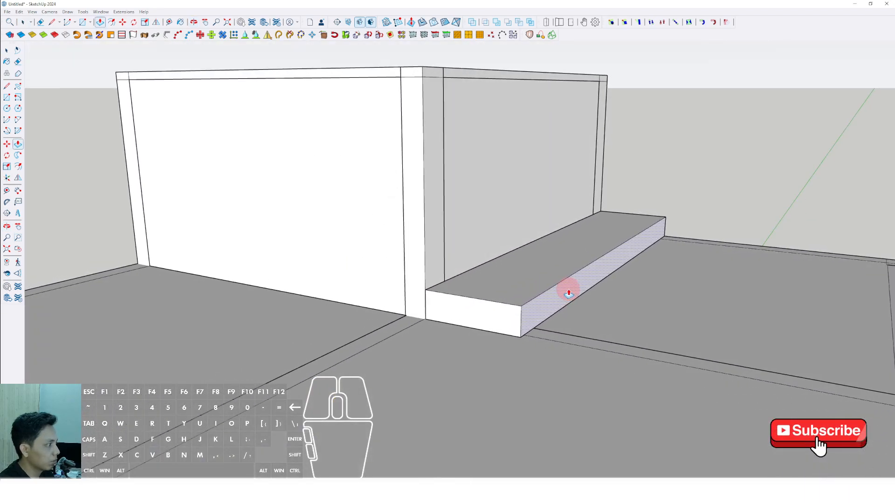
scroll(550, 284, up, 4)
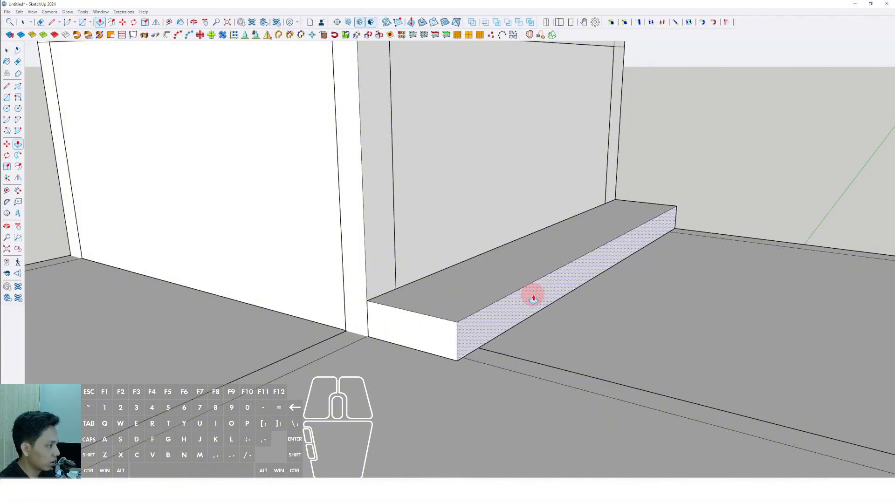
click(534, 298)
Select the whole block at the foot of the rooftop wall and make it a group.
key(space)
middle_drag(533, 296, 548, 332)
triple_click(407, 302)
right_click(406, 302)
click(429, 366)
Open the block's group for editing and try to draw a rectangle from its outer upper corner toward the far end.
scroll(518, 325, up, 2)
triple_click(508, 321)
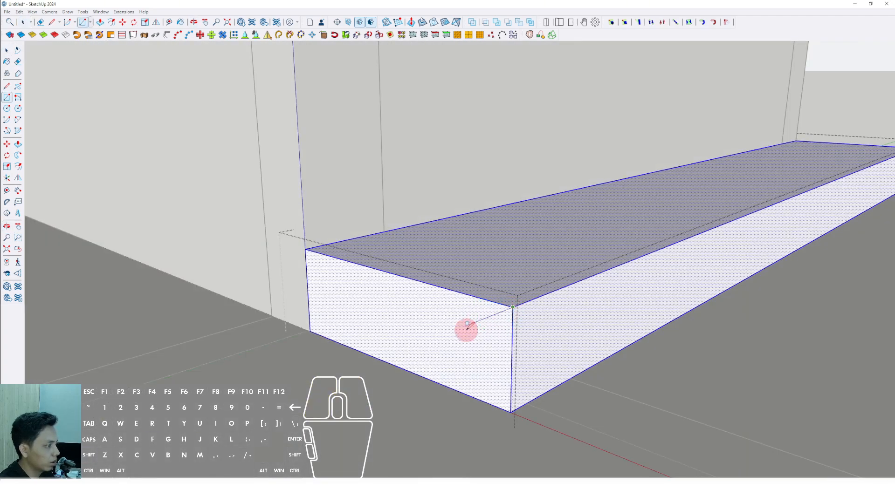
scroll(483, 329, down, 3)
click(840, 138)
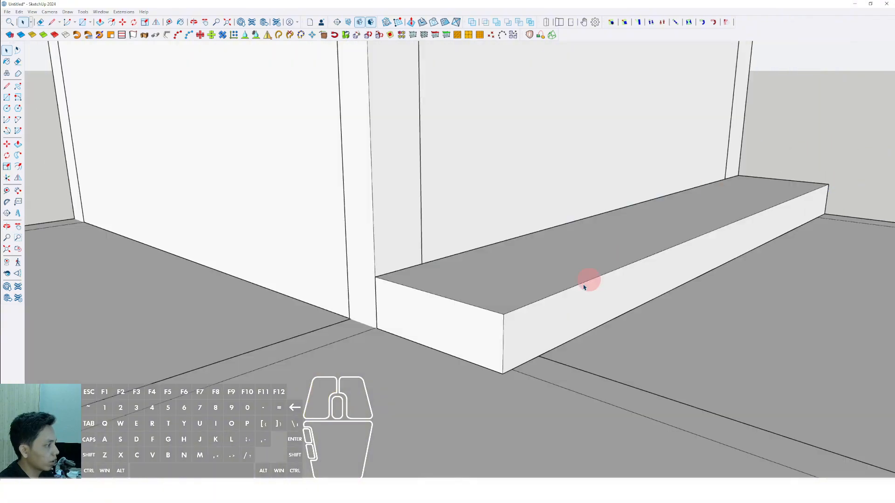
Copy the block's outer vertical corner edge twice across its end face to divide the face into three strips.
scroll(499, 333, up, 3)
shift+middle_drag(495, 335, 532, 336)
triple_click(542, 327)
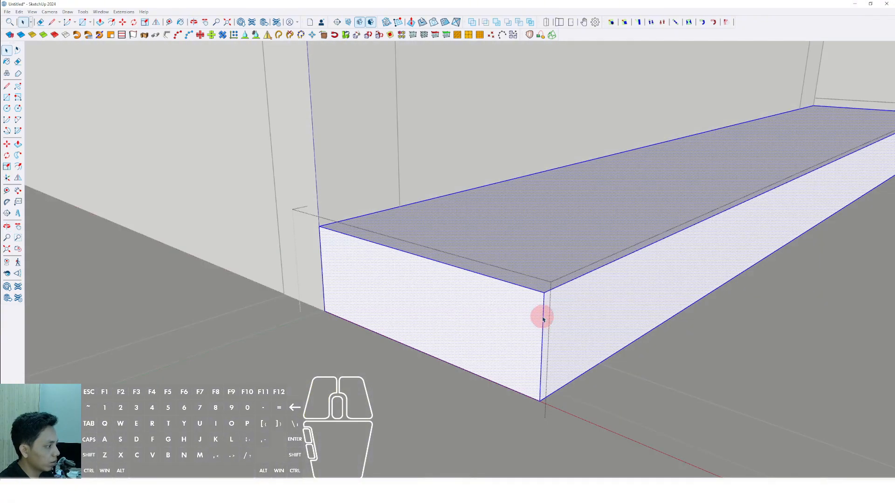
click(543, 320)
mouse_move(541, 368)
middle_down()
mouse_move(536, 384)
mouse_move(543, 381)
middle_up()
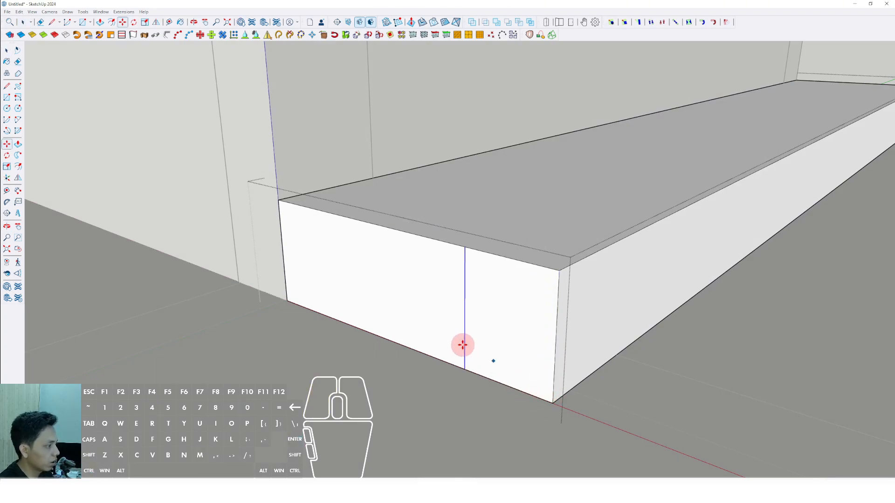
key(space)
scroll(465, 363, up, 1)
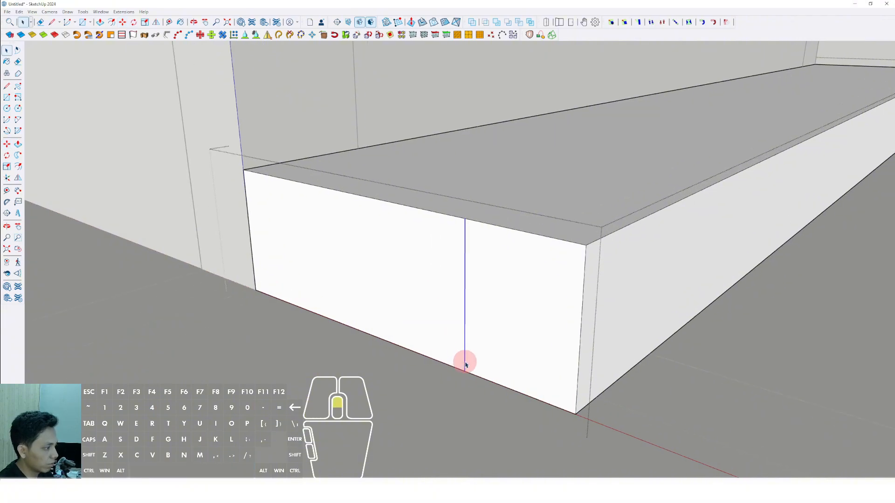
middle_drag(465, 362, 466, 377)
key(m)
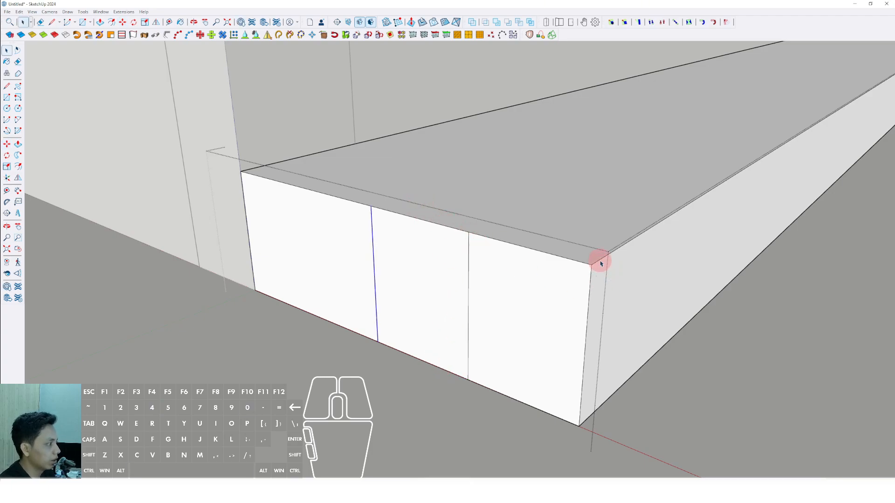
Copy the block's long outer top edge twice across the top face, lining up with the two dividing lines on the end face.
middle_drag(633, 247, 607, 273)
click(581, 278)
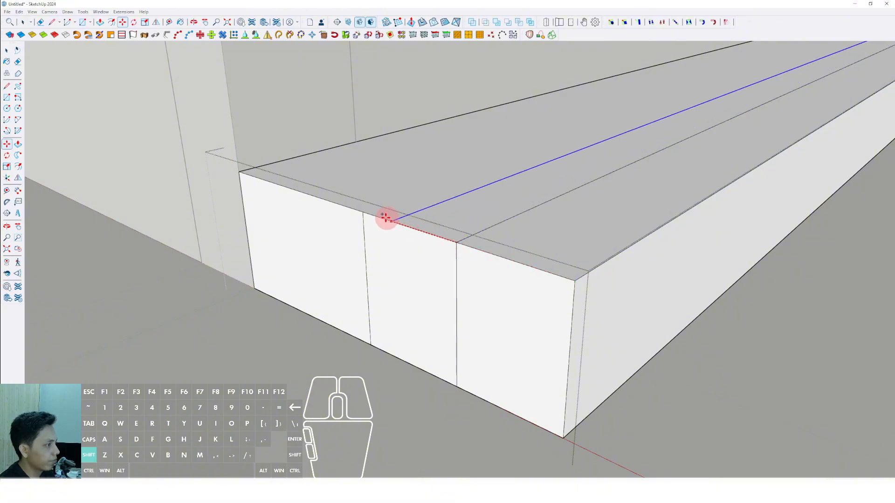
click(364, 213)
key(space)
middle_drag(366, 212, 463, 242)
Push/pull the outer and middle top strips down to different heights to shape the block into three steps.
click(502, 239)
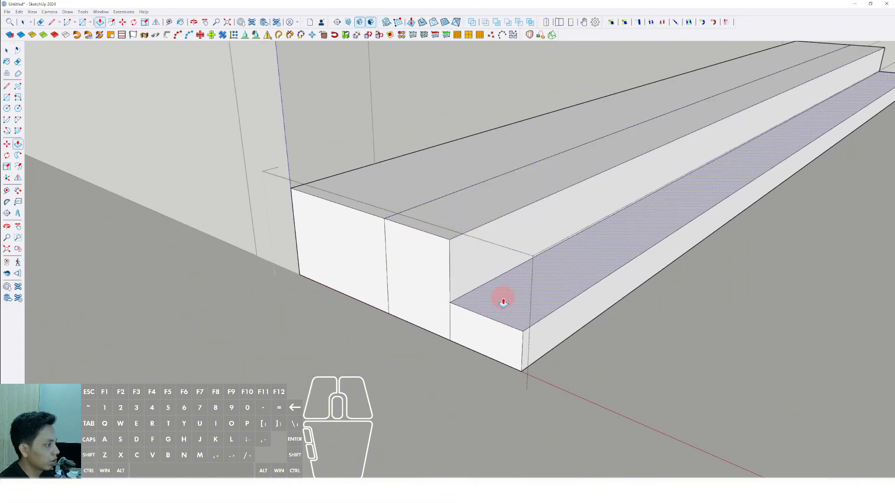
scroll(449, 229, up, 1)
key(p)
click(469, 215)
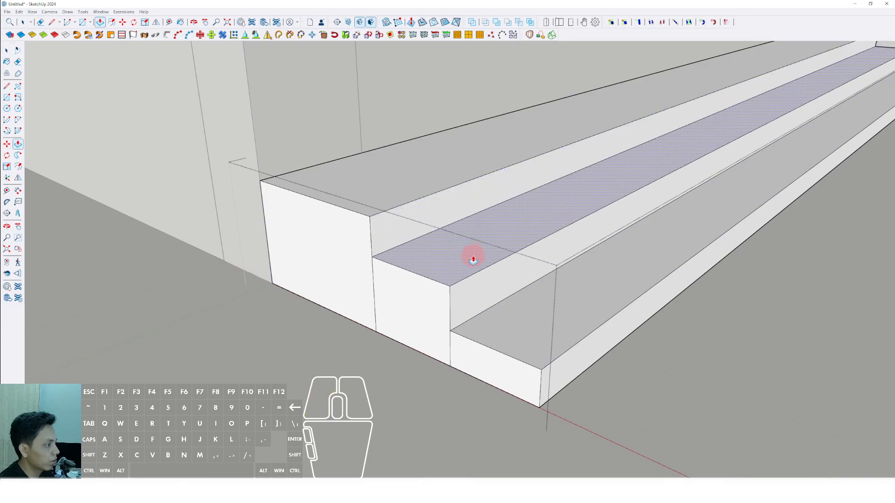
click(476, 260)
key(space)
Erase the leftover vertical dividing lines on the end face of the steps and close the group.
scroll(468, 279, down, 2)
middle_drag(468, 278, 471, 301)
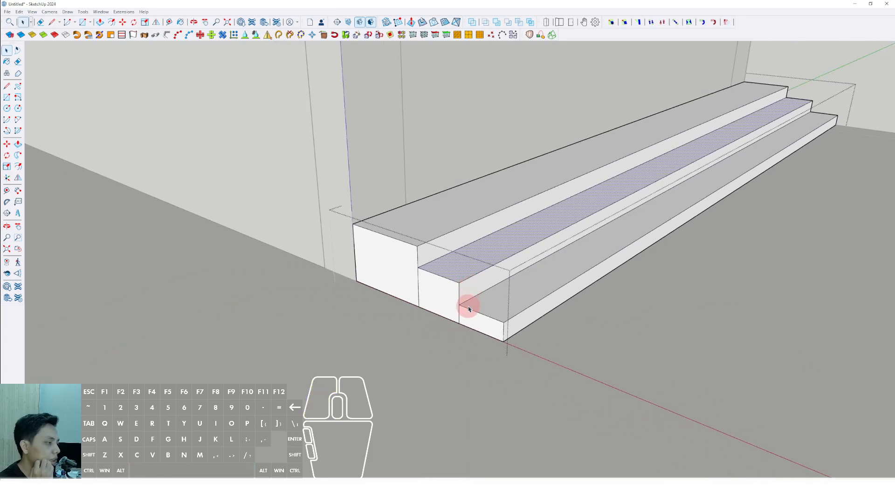
scroll(462, 276, up, 2)
key(e)
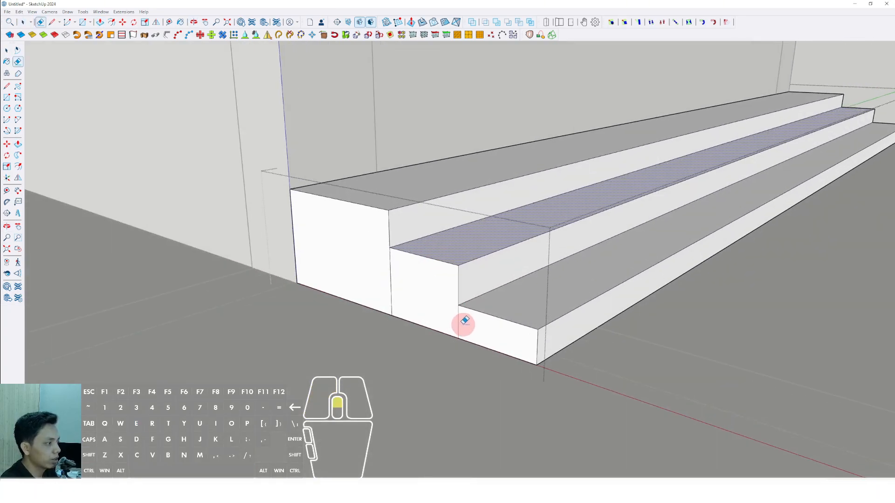
drag(400, 282, 386, 281)
key(space)
scroll(415, 275, down, 3)
middle_drag(517, 263, 492, 280)
key(space)
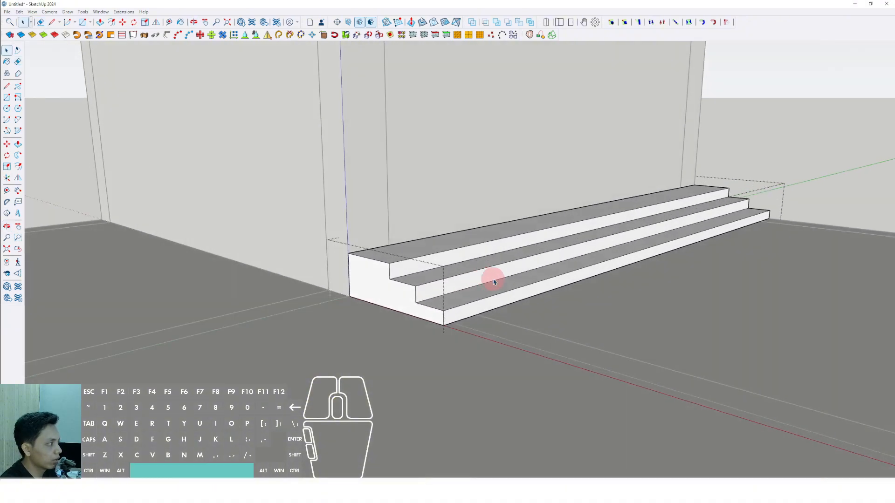
scroll(541, 265, down, 3)
click(743, 164)
Open the rooftop wall above the steps and draw a door-sized rectangle from its lower corner beside the near corner column.
scroll(619, 213, up, 8)
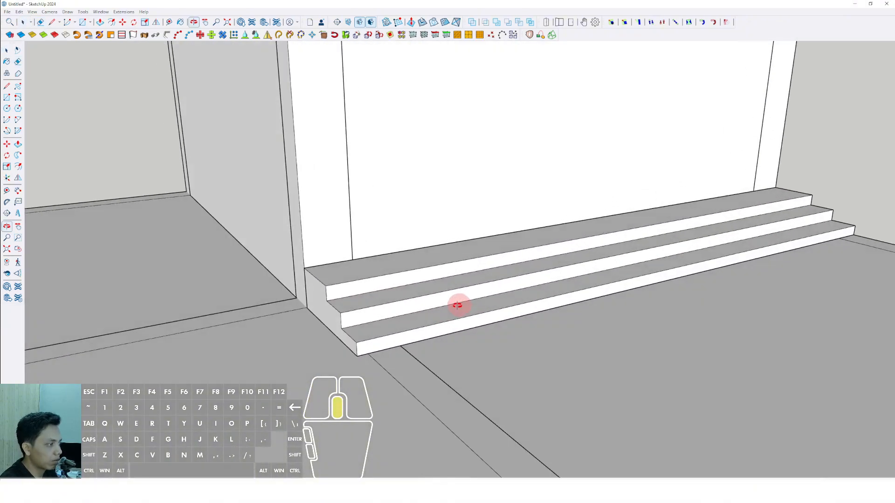
middle_drag(458, 304, 534, 321)
scroll(456, 329, down, 5)
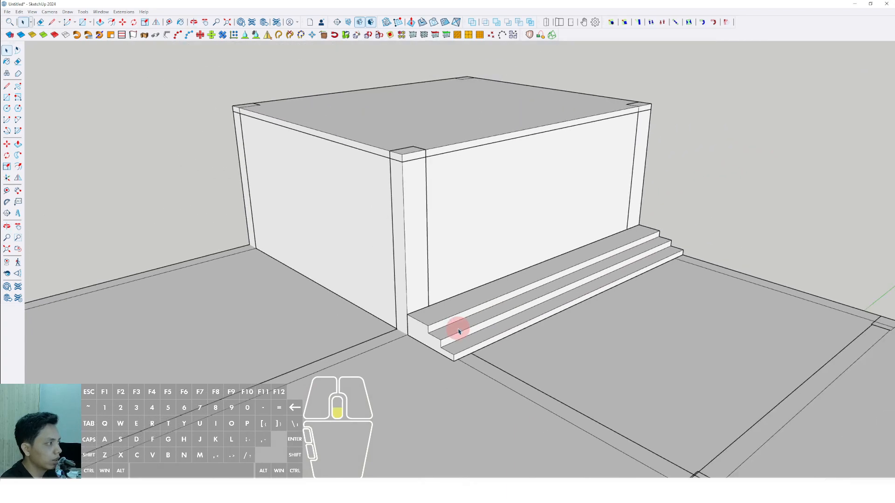
scroll(450, 223, up, 2)
shift+middle_drag(450, 224, 458, 248)
middle_drag(458, 248, 385, 242)
middle_drag(373, 292, 364, 252)
scroll(360, 368, down, 6)
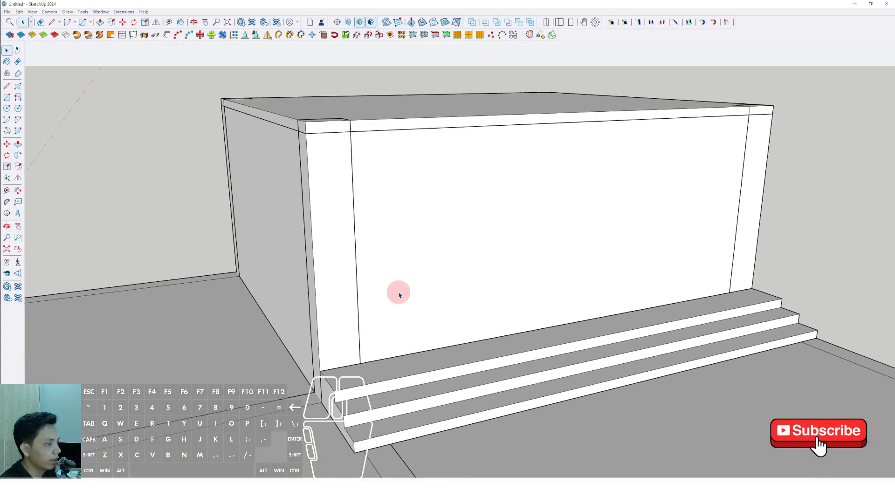
click(399, 295)
key(r)
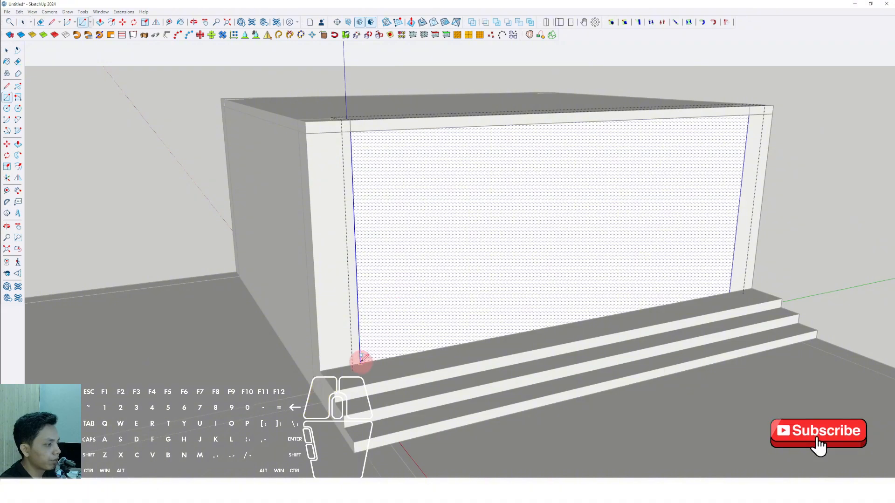
click(418, 197)
Push/pull the door rectangle through the wall to cut an opening, and close the wall's group.
middle_drag(415, 198, 436, 273)
key(p)
click(449, 213)
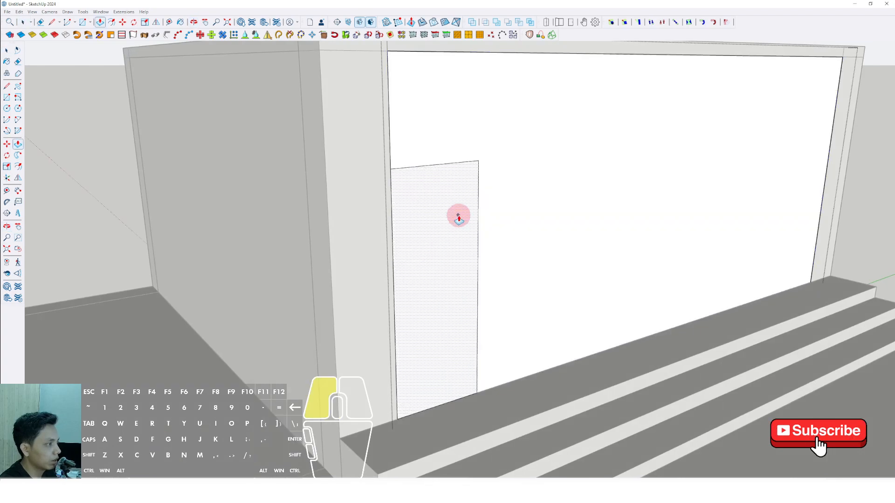
click(434, 236)
key(space)
scroll(434, 237, down, 5)
click(236, 211)
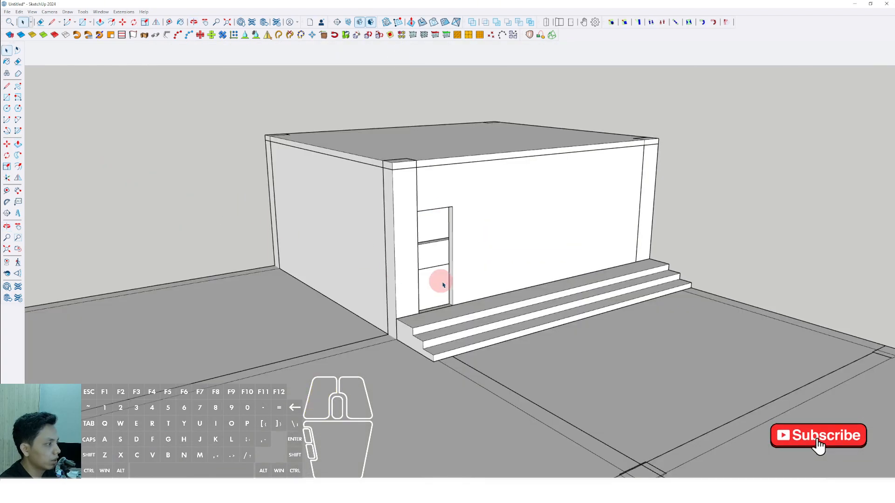
scroll(441, 285, up, 6)
mouse_move(442, 286)
middle_down()
mouse_move(532, 332)
mouse_move(457, 314)
mouse_move(405, 320)
middle_up()
scroll(471, 402, up, 3)
key(l)
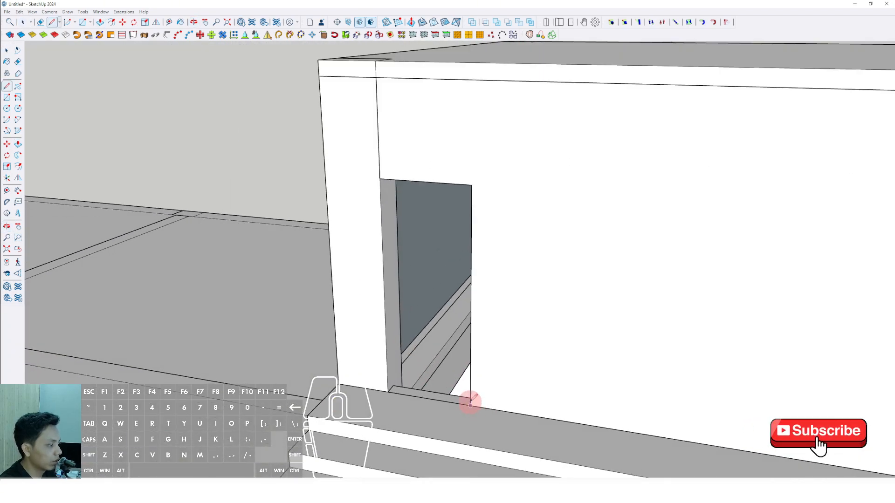
scroll(471, 403, down, 4)
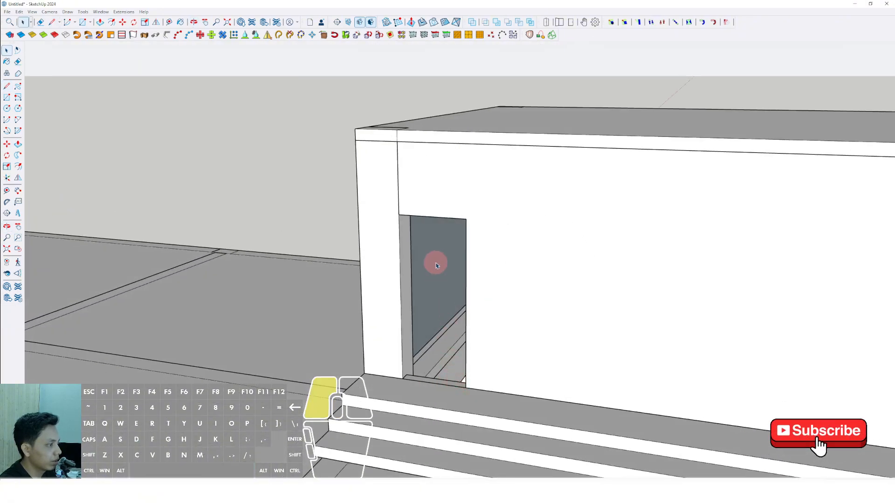
key(space)
Isolate the wall seen through the door opening inside its group, push/pull its face to give it thickness, and close the group.
click(436, 266)
key(i)
middle_drag(436, 265, 445, 305)
key(p)
click(420, 222)
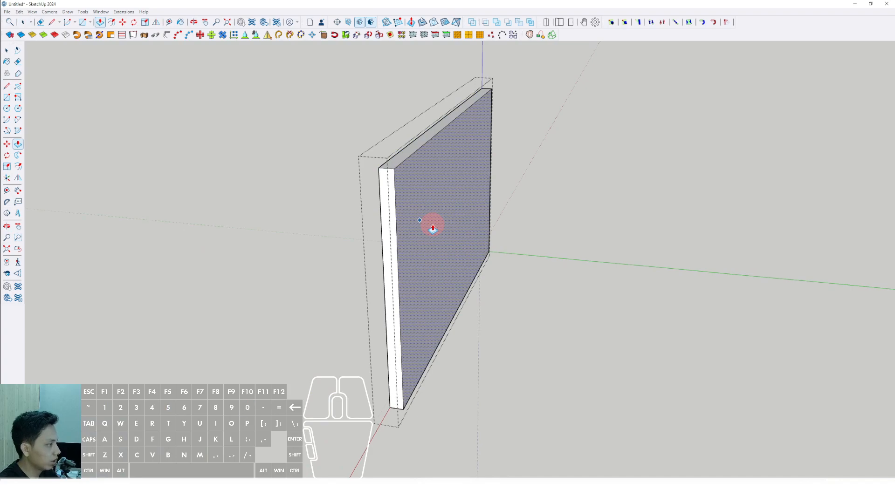
click(433, 227)
key(space)
scroll(426, 226, down, 3)
click(311, 156)
Trace the two sides and the top of the door opening with lines, starting from its lower corner.
scroll(446, 283, up, 2)
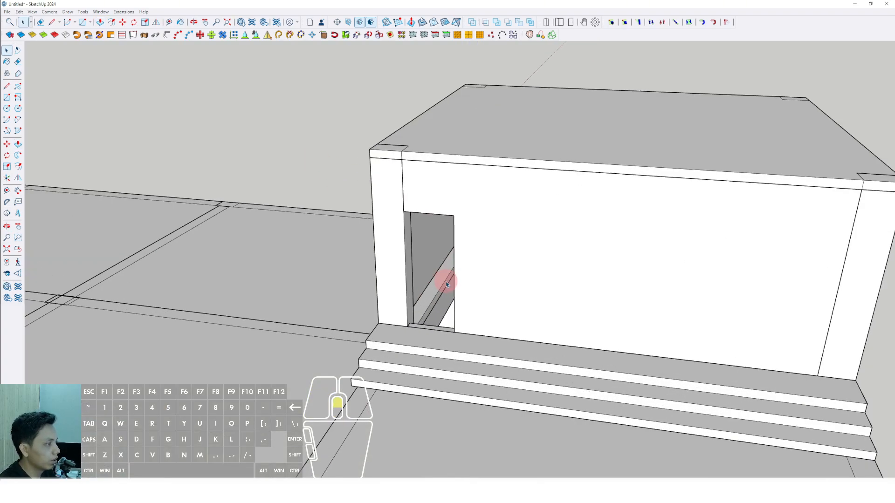
middle_drag(446, 284, 605, 295)
scroll(587, 326, up, 4)
key(d)
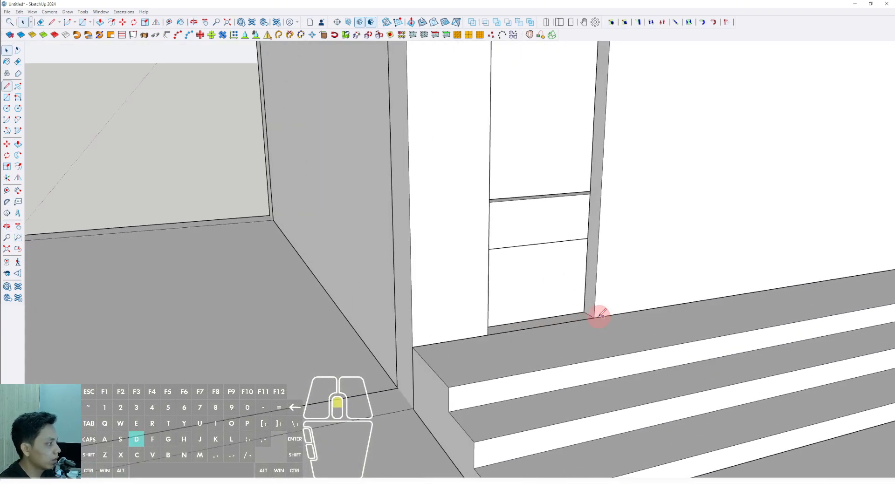
click(594, 317)
scroll(592, 290, down, 2)
key(shift)
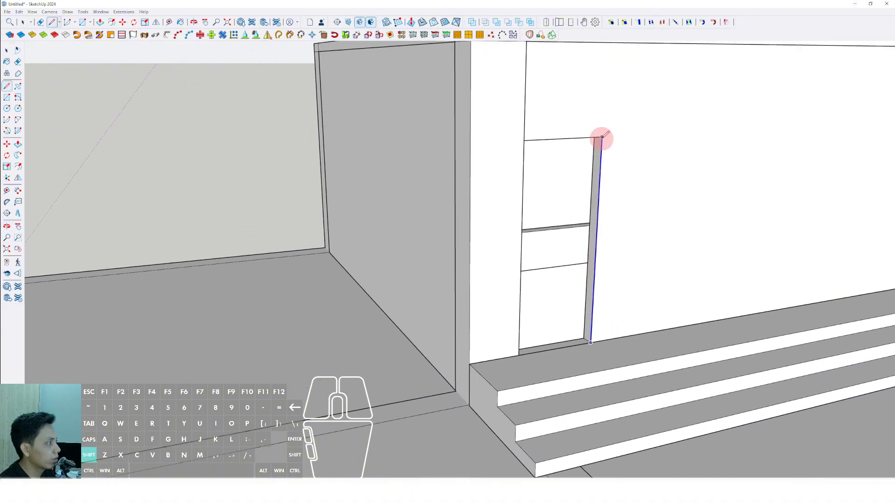
click(538, 357)
Offset the traced door outline inward, close it along the bottom, and delete the inner face to leave a frame profile.
key(space)
scroll(594, 303, up, 4)
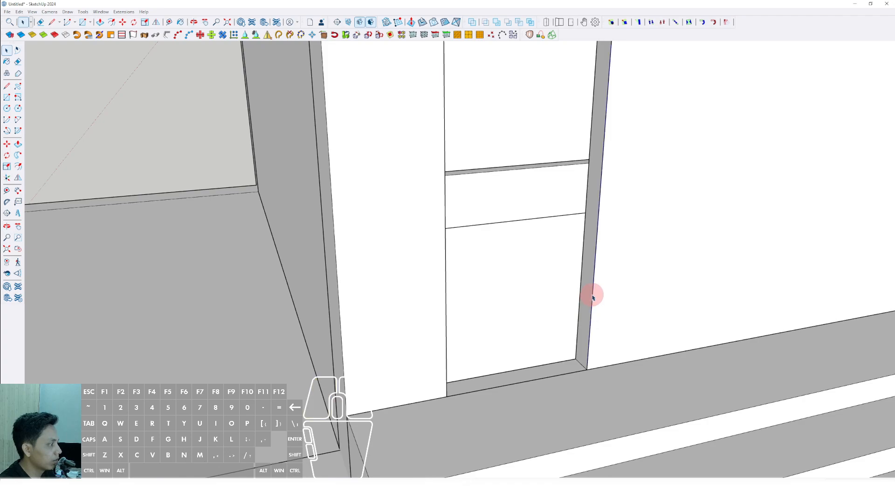
click(593, 275)
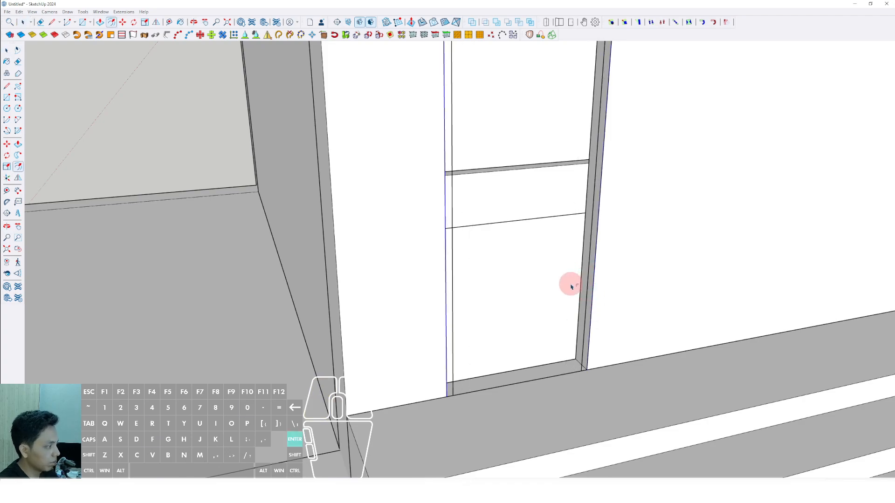
middle_drag(583, 294, 567, 398)
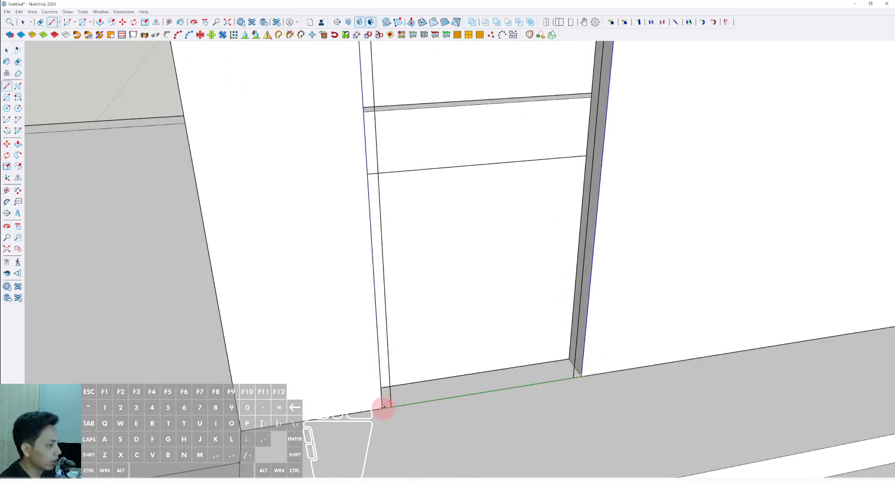
click(383, 409)
key(space)
key(Delete)
Push/pull the door frame profile to give it depth and make the whole frame a group.
scroll(597, 370, up, 4)
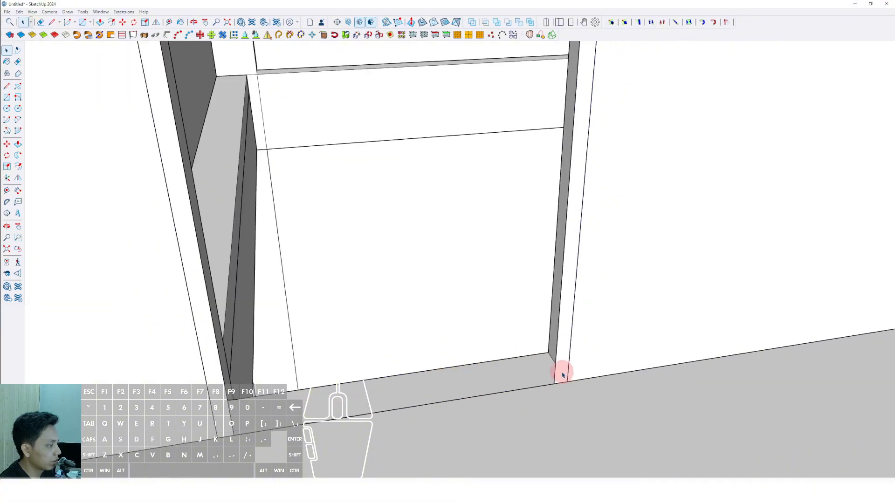
key(p)
key(Return)
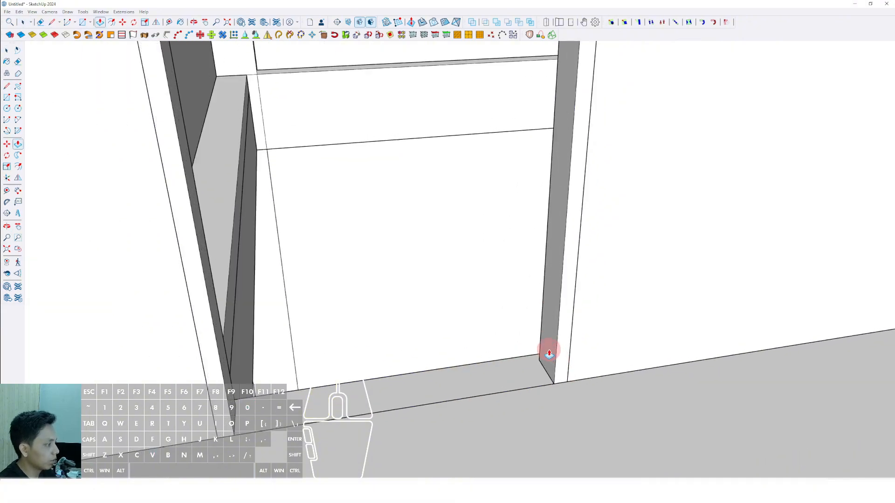
triple_click(563, 313)
right_click(562, 306)
click(585, 370)
scroll(561, 377, down, 3)
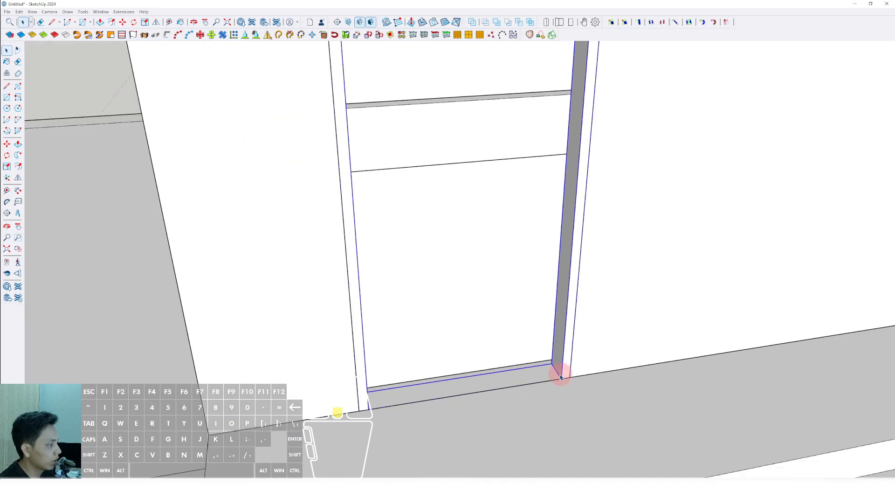
Draw a rectangle filling the inside of the door frame, from its inner lower corner to the opposite inner upper corner.
scroll(563, 377, down, 2)
middle_drag(565, 378, 434, 149)
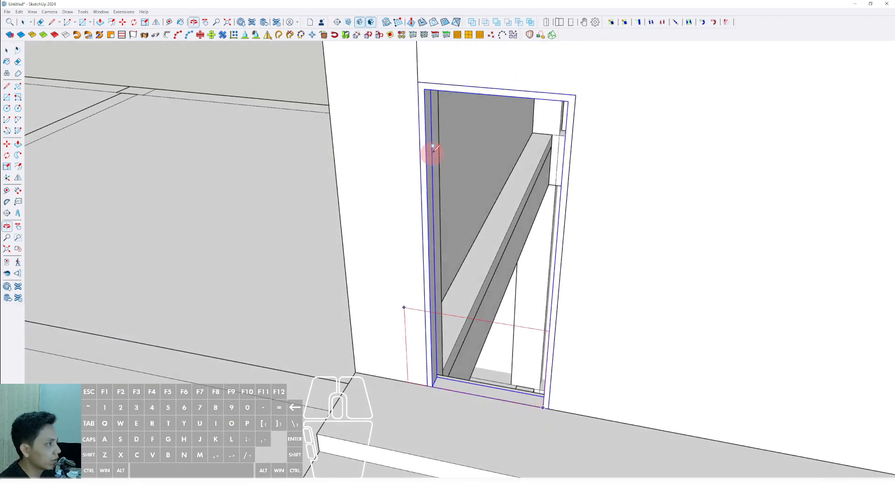
click(425, 87)
middle_drag(425, 87, 423, 186)
key(space)
Push/pull the rectangle inside the frame outward into a thin door panel.
click(461, 156)
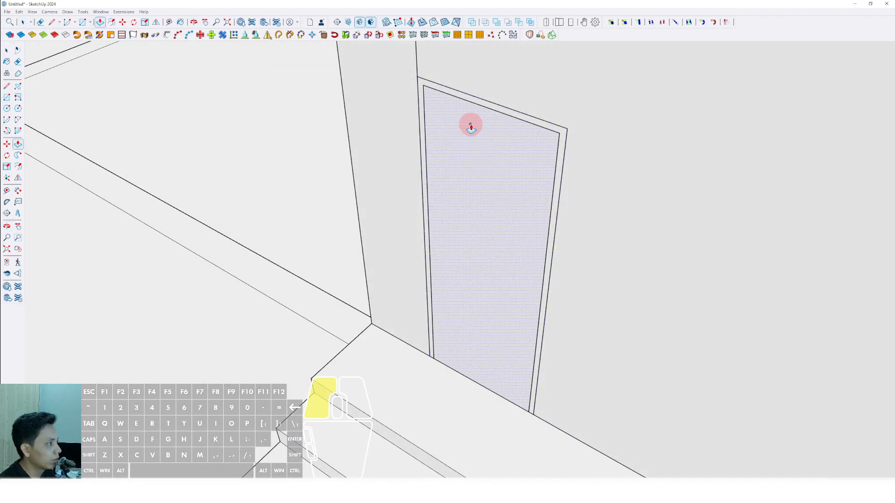
click(471, 126)
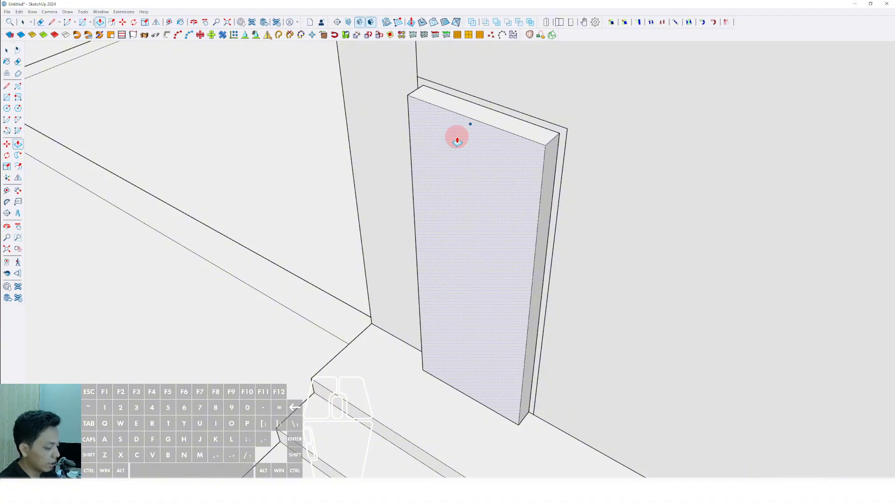
key(Return)
Make the whole door panel a group and move it into place within the door frame.
triple_click(476, 139)
right_click(481, 138)
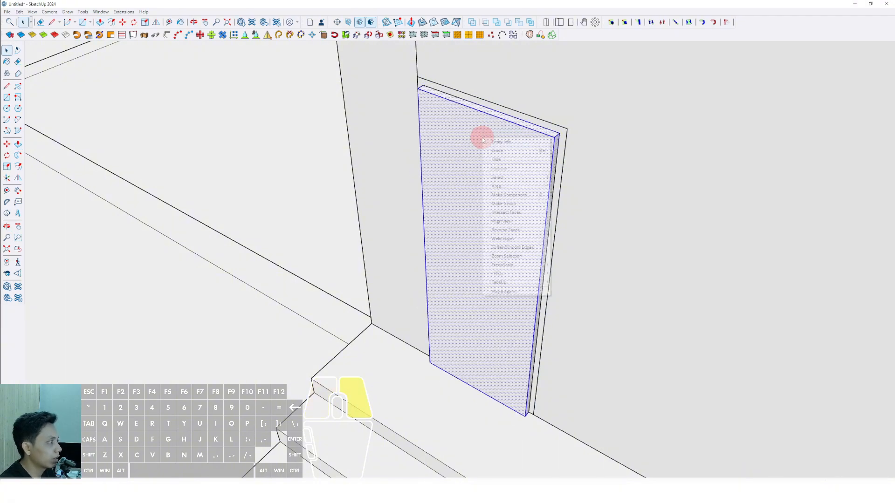
click(505, 207)
scroll(448, 345, up, 3)
mouse_move(447, 347)
shift+middle_down()
mouse_move(463, 336)
mouse_move(100, 304)
mouse_move(405, 345)
mouse_move(593, 330)
mouse_move(599, 309)
mouse_move(571, 299)
shift+middle_up()
scroll(434, 338, up, 3)
click(408, 322)
shift+click(428, 333)
key(space)
scroll(546, 326, down, 5)
scroll(547, 327, down, 5)
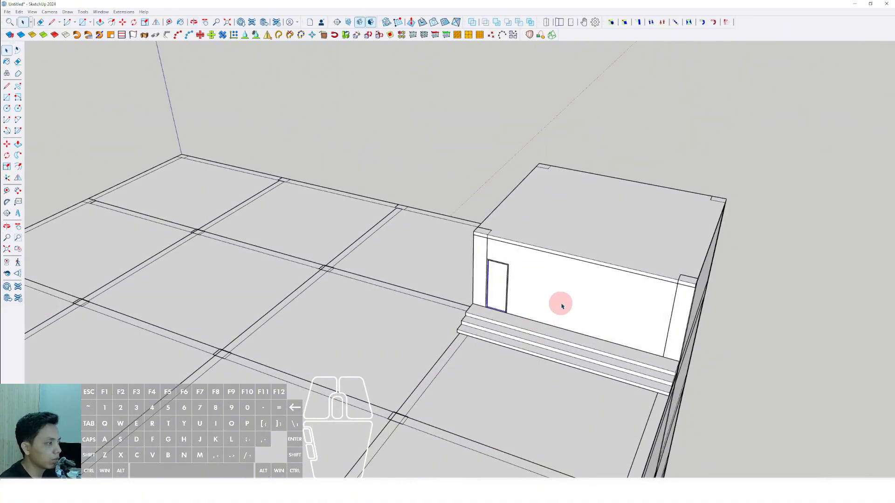
scroll(553, 270, down, 8)
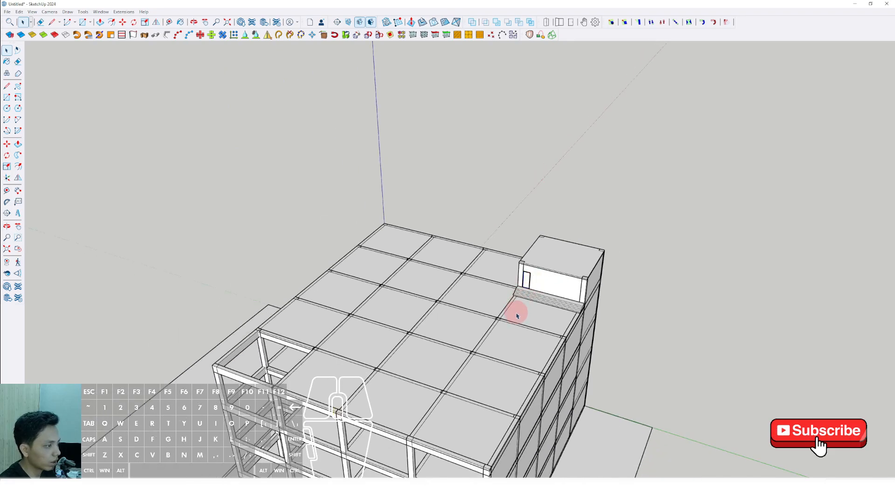
mouse_move(517, 313)
middle_down()
mouse_move(659, 241)
mouse_move(566, 298)
mouse_move(443, 325)
mouse_move(516, 311)
mouse_move(625, 358)
middle_up()
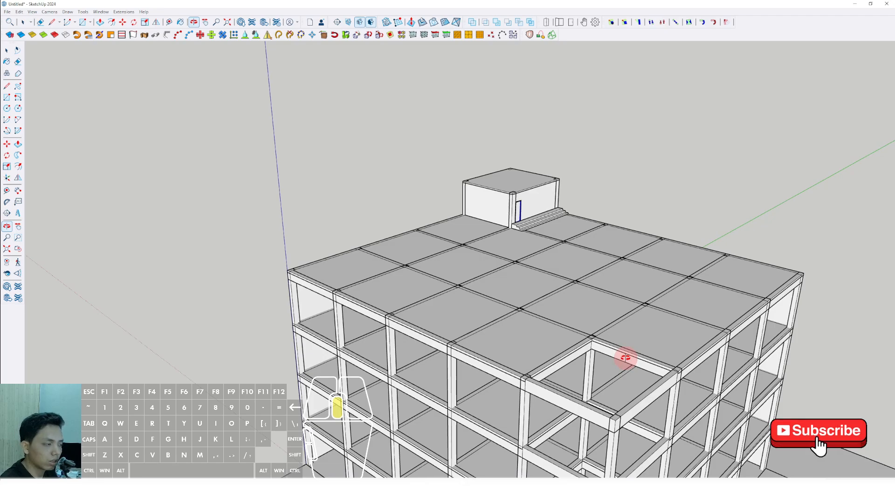
Draw a narrow rectangle along the roof slab's outer edge, from the building corner to the rooftop room's entrance steps.
middle_drag(625, 358, 528, 360)
scroll(549, 272, up, 2)
scroll(485, 224, down, 3)
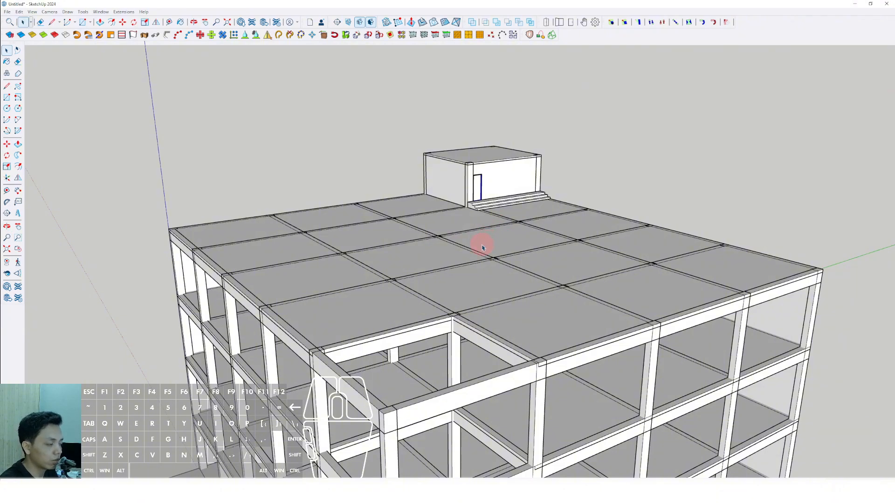
scroll(485, 298, down, 3)
middle_drag(486, 298, 416, 357)
scroll(533, 264, up, 6)
key(r)
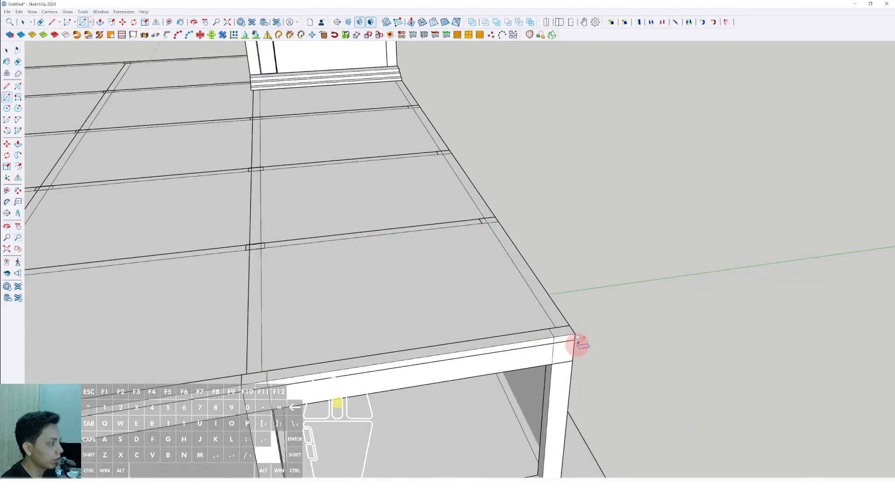
click(575, 334)
scroll(510, 276, down, 3)
shift+middle_drag(486, 256, 494, 335)
scroll(437, 219, up, 2)
shift+middle_drag(434, 222, 432, 273)
scroll(431, 229, up, 3)
scroll(434, 228, up, 2)
click(437, 215)
scroll(445, 230, down, 5)
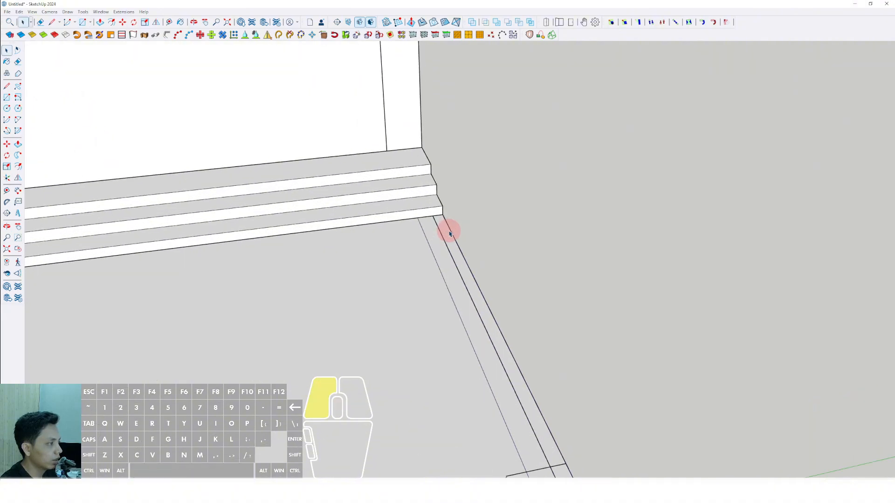
Push/pull the edge strip up into a wall as high as the rooftop room and extend its end to the room's column.
key(v)
drag(454, 217, 396, 98)
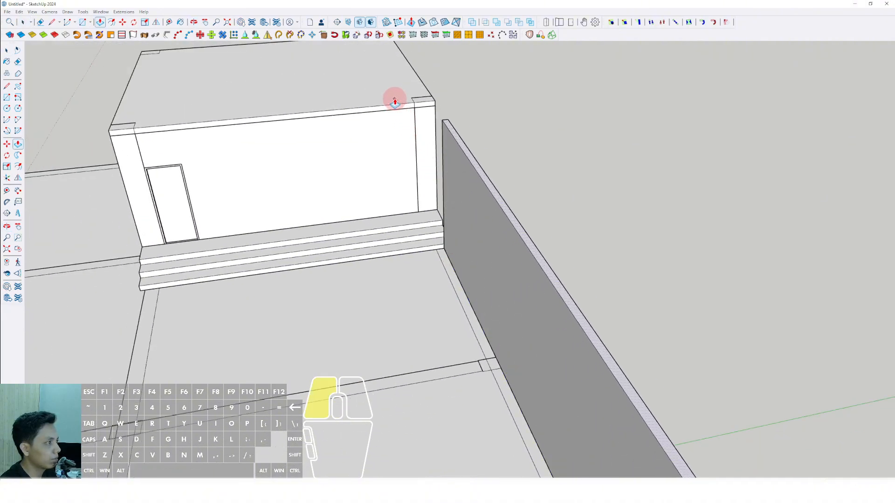
middle_drag(396, 98, 217, 258)
scroll(336, 184, up, 5)
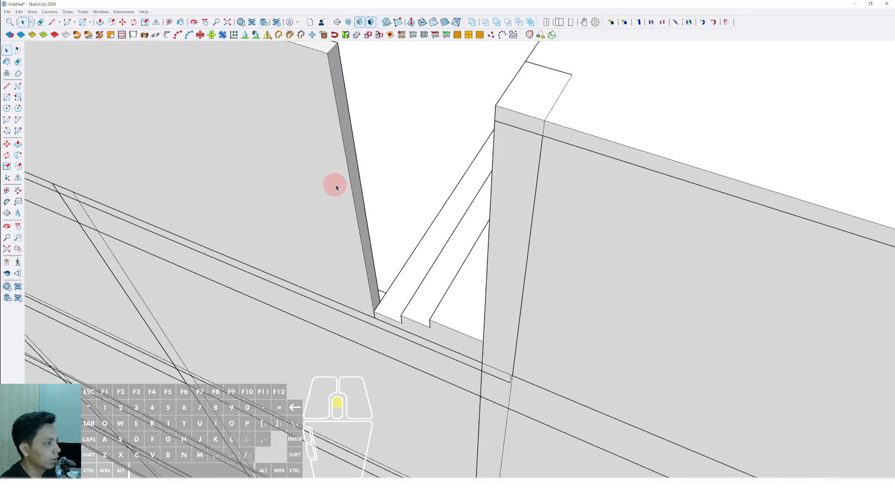
key(v)
scroll(488, 174, up, 1)
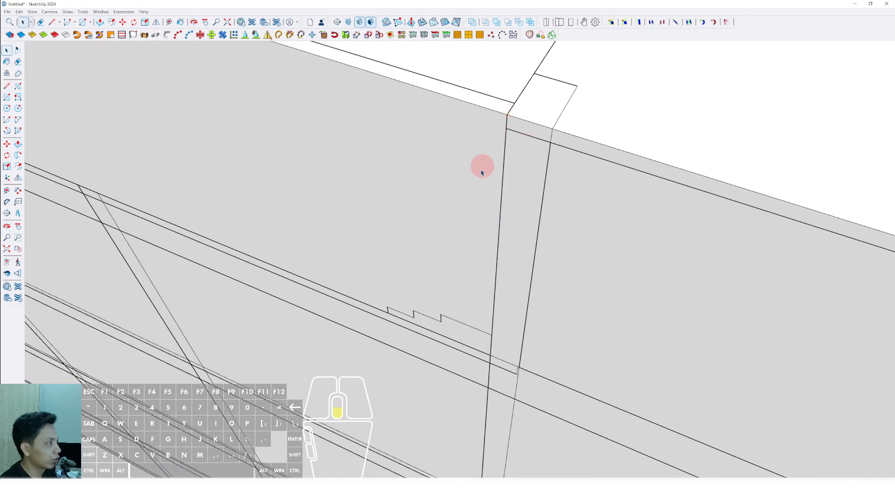
Make the whole roof-edge wall a group.
scroll(481, 172, down, 8)
middle_drag(436, 258, 648, 208)
scroll(642, 184, up, 2)
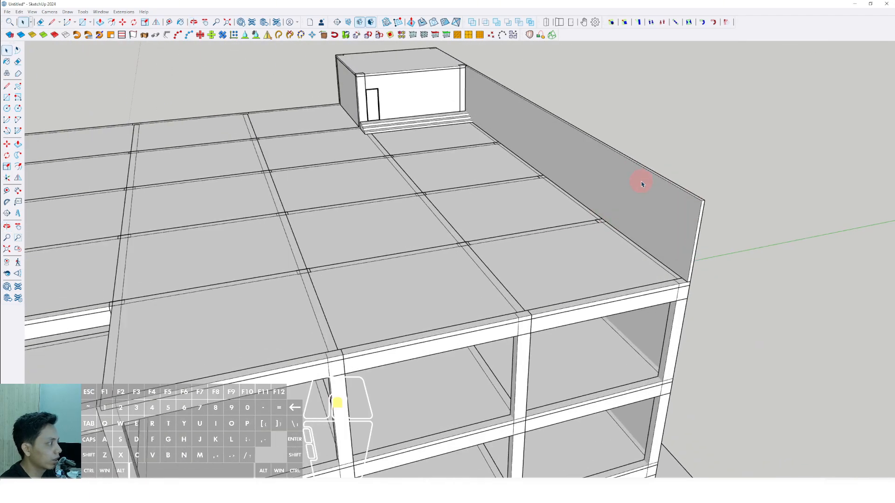
click(642, 184)
right_click(642, 178)
click(662, 235)
scroll(536, 236, down, 3)
middle_drag(536, 236, 529, 210)
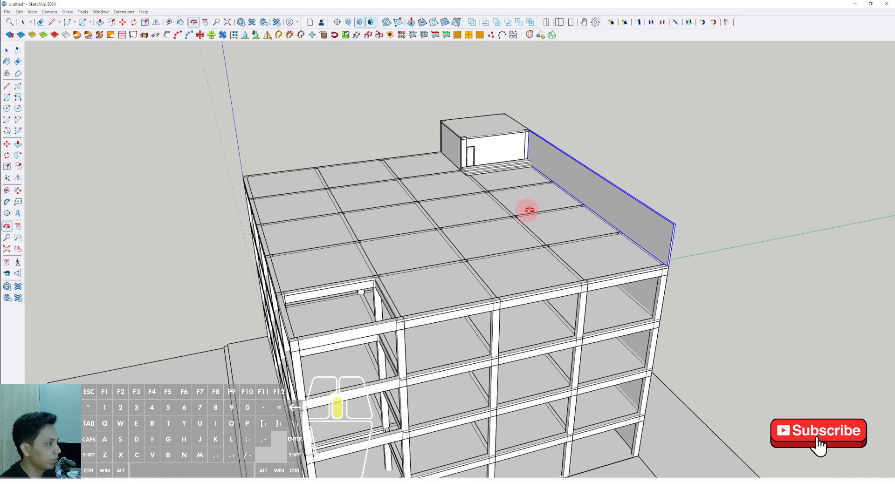
Copy the roof-edge wall group across the roof toward the opposite side of the rooftop room.
scroll(530, 210, up, 5)
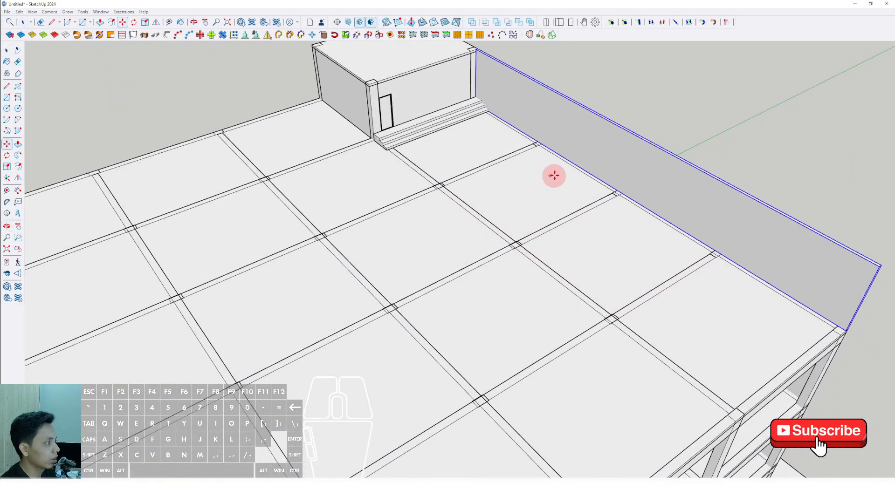
key(ctrl)
click(557, 175)
scroll(495, 215, down, 3)
middle_drag(495, 216, 689, 225)
scroll(382, 275, up, 2)
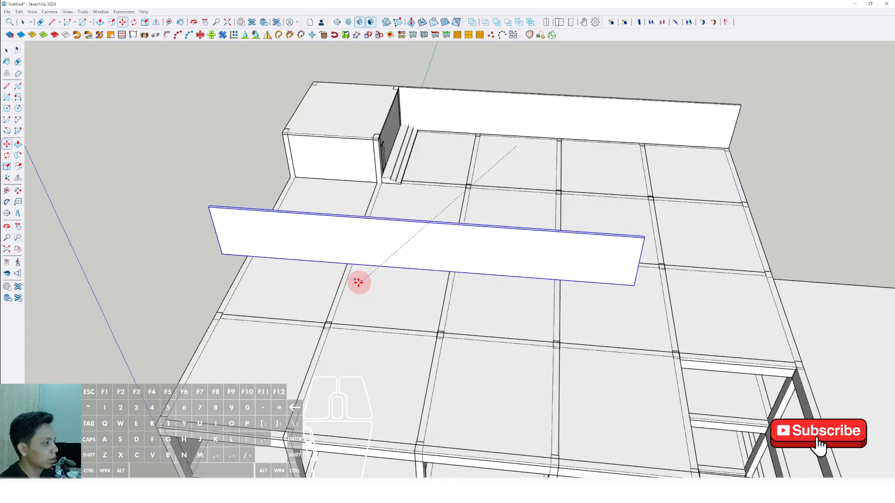
click(308, 289)
Rotate the copied wall 90 degrees about the vertical axis.
key(space)
scroll(304, 296, up, 3)
drag(321, 291, 326, 303)
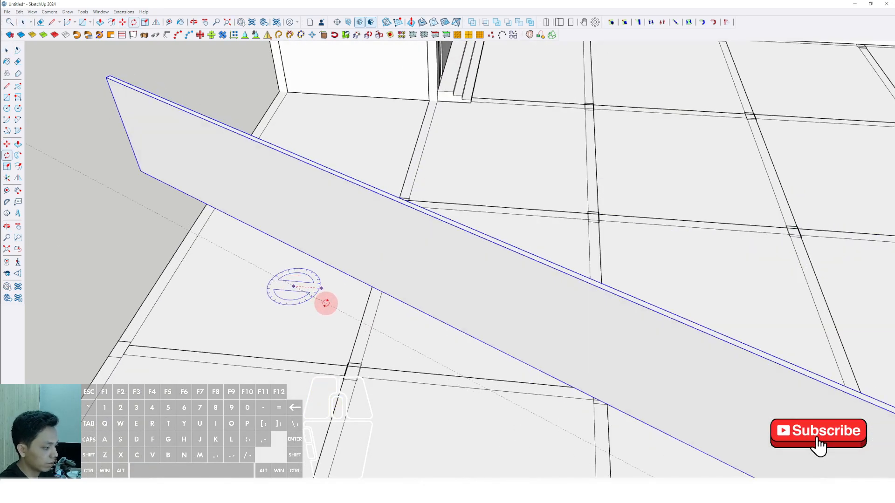
text(90)
key(Return)
key(space)
Move the rotated wall onto the adjacent roof edge so that its end meets the rooftop room's corner column.
scroll(360, 172, down, 3)
middle_drag(360, 172, 510, 233)
scroll(487, 254, up, 3)
key(m)
click(483, 248)
scroll(455, 267, down, 2)
scroll(410, 296, up, 2)
click(411, 296)
shift+scroll(393, 285, down, 1)
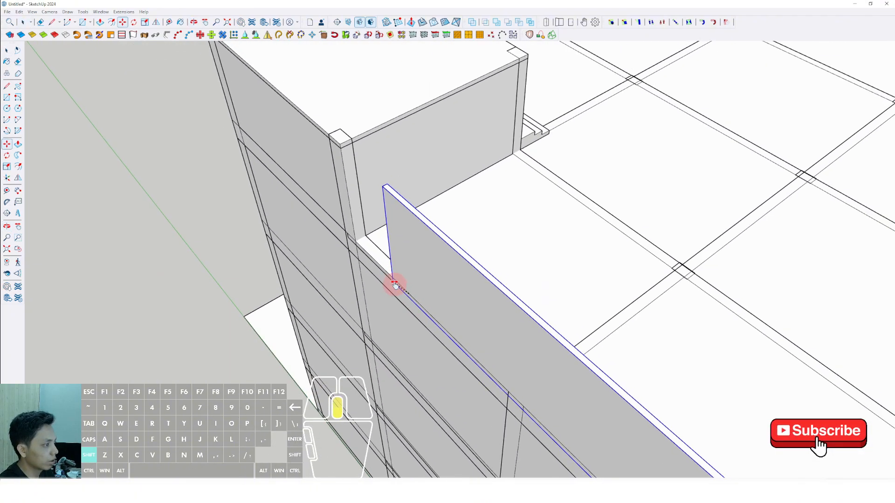
shift+scroll(396, 282, down, 1)
shift+click(417, 188)
key(space)
Edit the copied wall group and push/pull its overhanging end back to the building's corner.
scroll(388, 192, down, 6)
scroll(523, 334, up, 3)
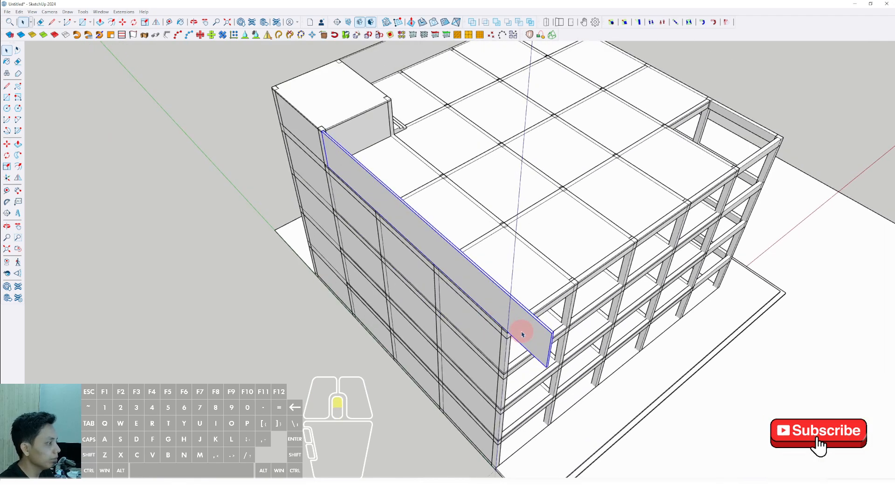
double_click(541, 340)
drag(525, 304, 605, 411)
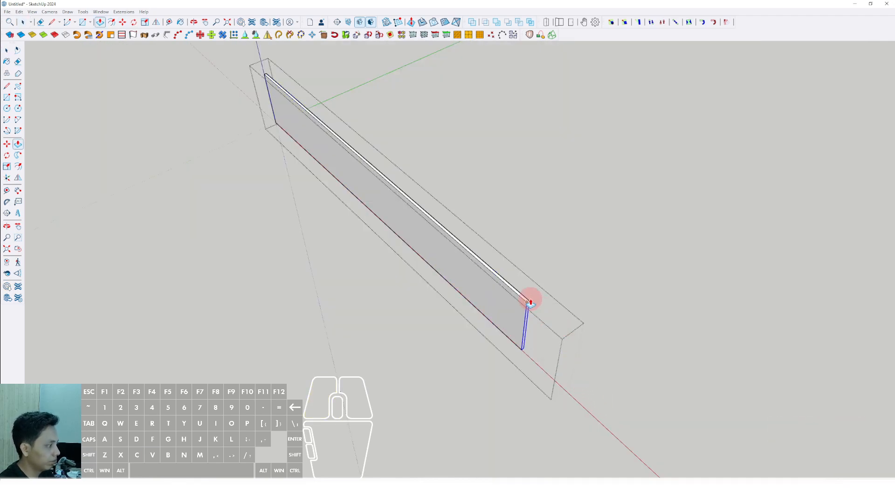
click(530, 302)
scroll(344, 326, down, 3)
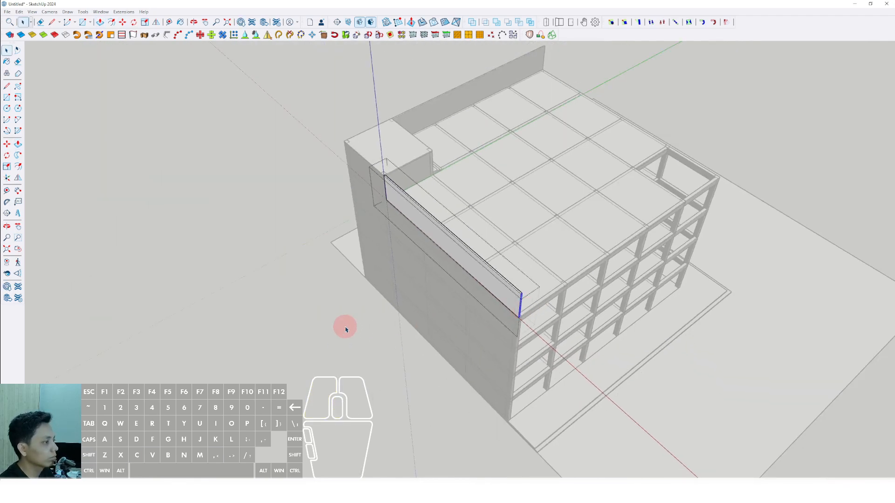
middle_drag(344, 326, 363, 253)
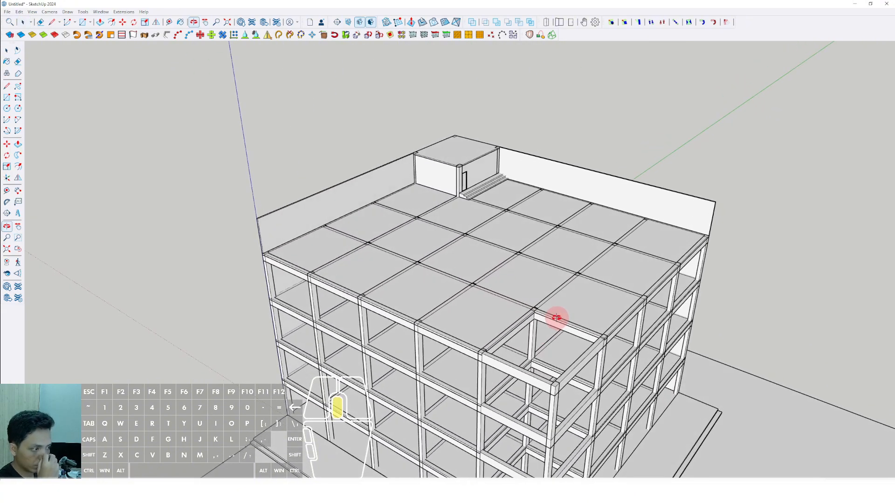
Draw a narrow vertical rectangle on the front corner column, from the lowest beam's underside up to the roof beam's top.
middle_drag(556, 318, 498, 332)
scroll(477, 397, up, 5)
shift+middle_drag(444, 400, 470, 349)
scroll(459, 355, up, 5)
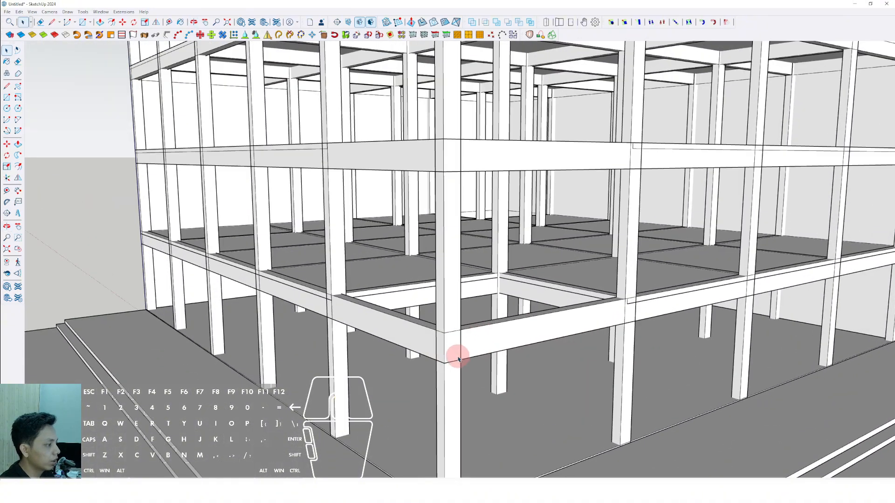
key(r)
click(436, 373)
scroll(435, 371, down, 7)
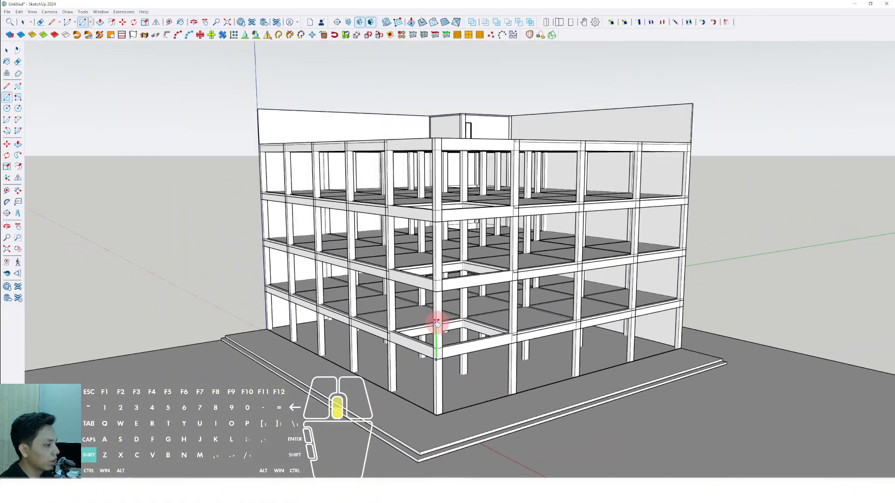
shift+middle_drag(436, 321, 419, 411)
scroll(410, 237, up, 6)
scroll(410, 236, up, 4)
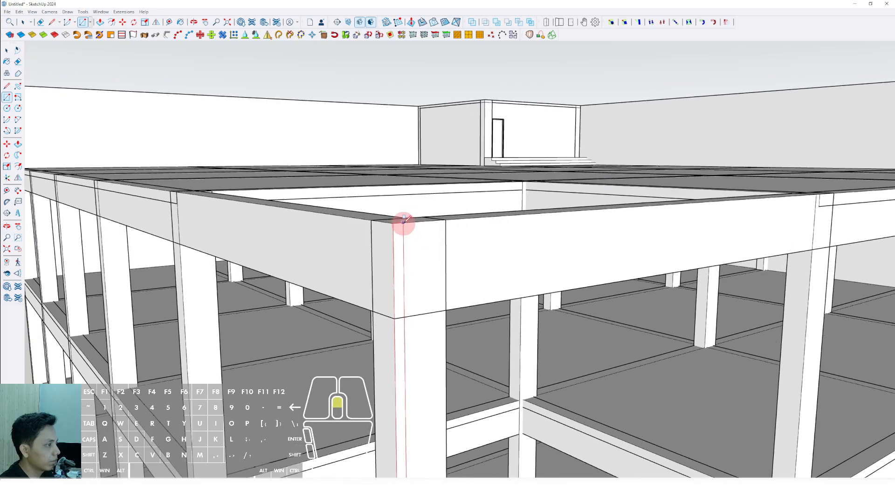
scroll(404, 221, down, 2)
Push/pull the narrow vertical rectangle outward into a mullion and make it a group.
key(space)
middle_drag(400, 233, 410, 271)
key(p)
key(space)
scroll(416, 272, up, 1)
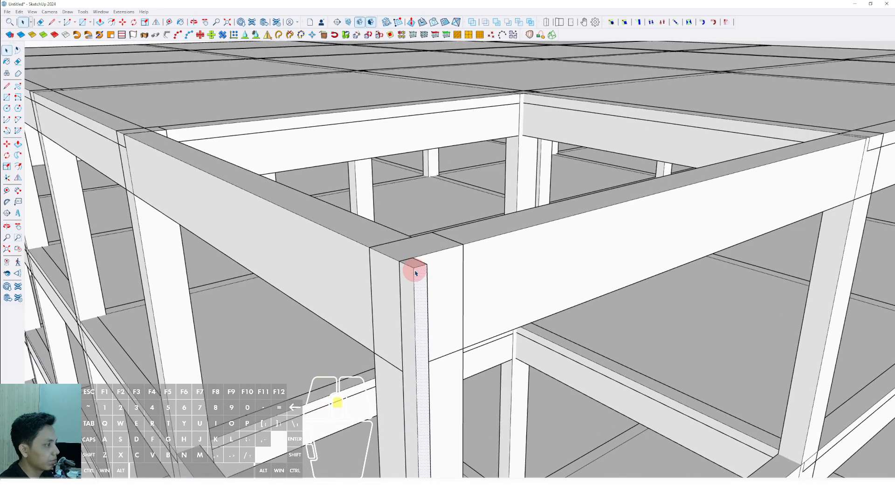
click(435, 337)
scroll(410, 275, down, 3)
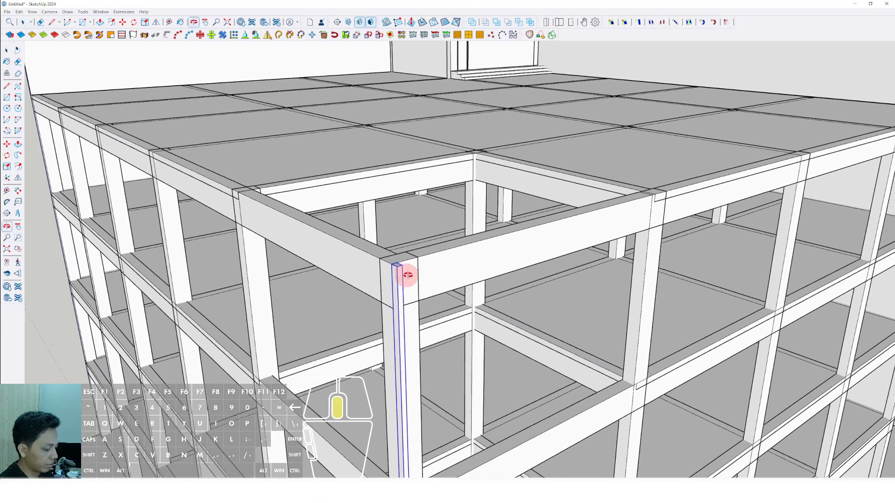
Paint the mullion group with the Aluminum material from the Metal collection.
key(b)
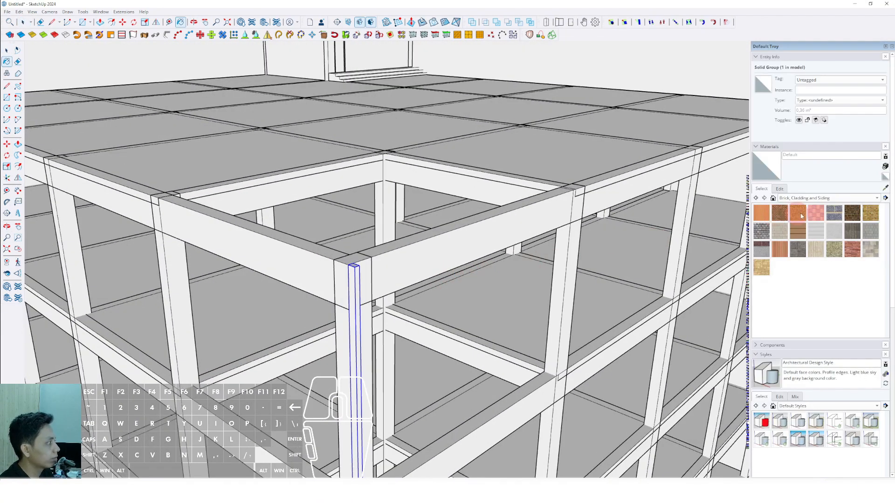
click(877, 198)
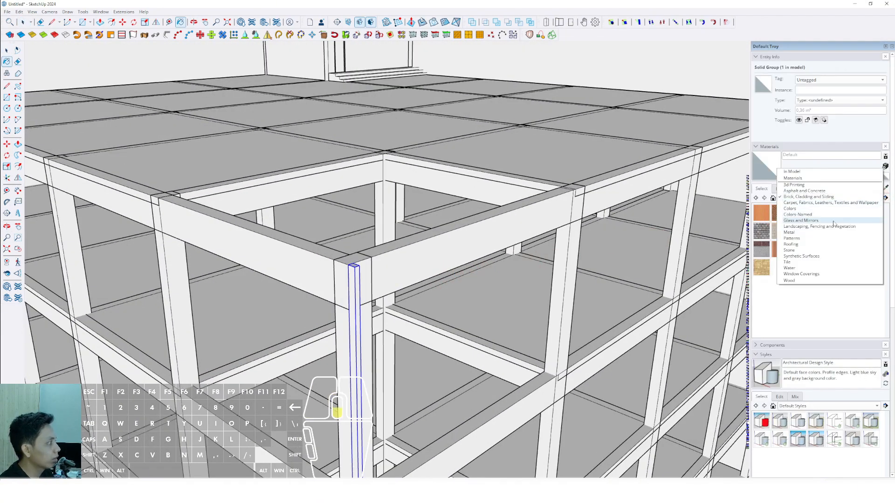
click(790, 232)
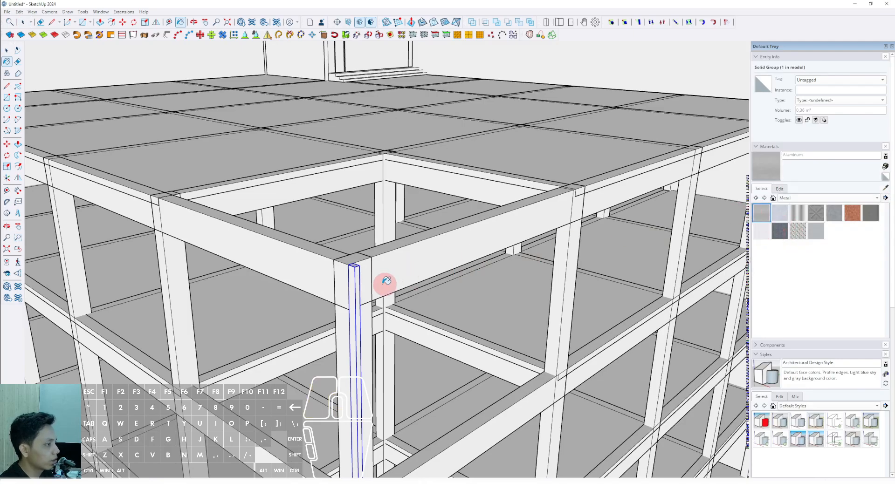
click(355, 270)
scroll(280, 274, up, 6)
key(space)
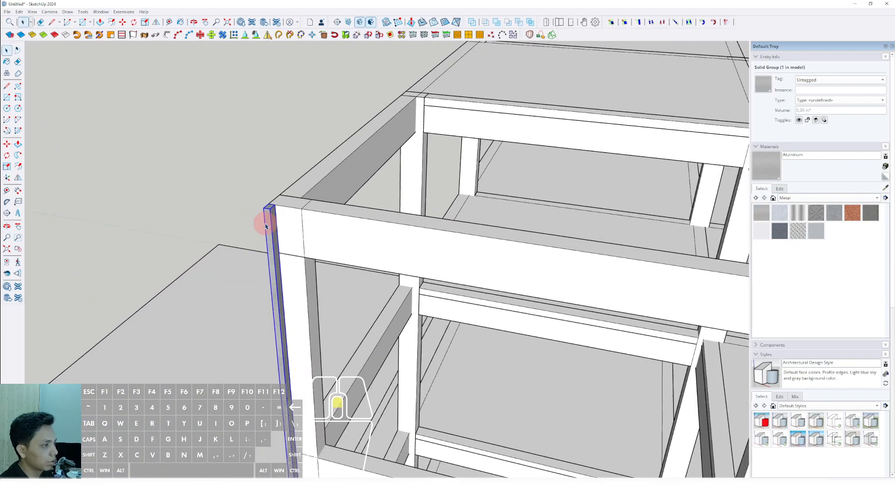
Convert the aluminium mullion group into a component with the default settings.
right_click(286, 209)
click(312, 264)
click(516, 297)
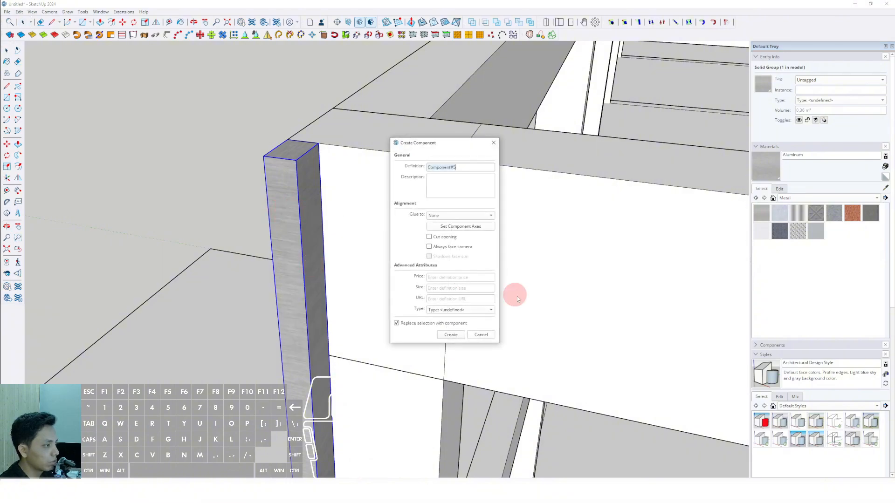
click(457, 337)
scroll(324, 234, down, 4)
middle_drag(324, 234, 300, 230)
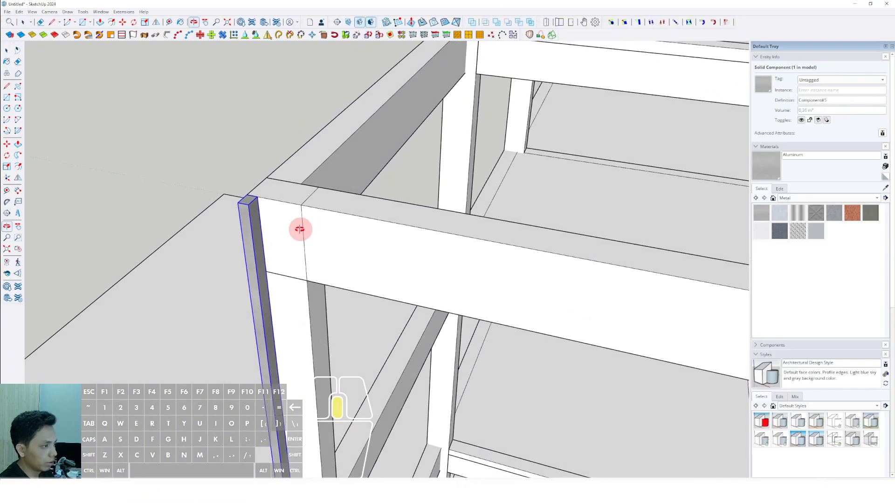
Copy the mullion along the facade to the far corner and divide the distance into 10 equal spacings (/10).
key(m)
click(260, 198)
key(ctrl)
shift+scroll(378, 239, down, 6)
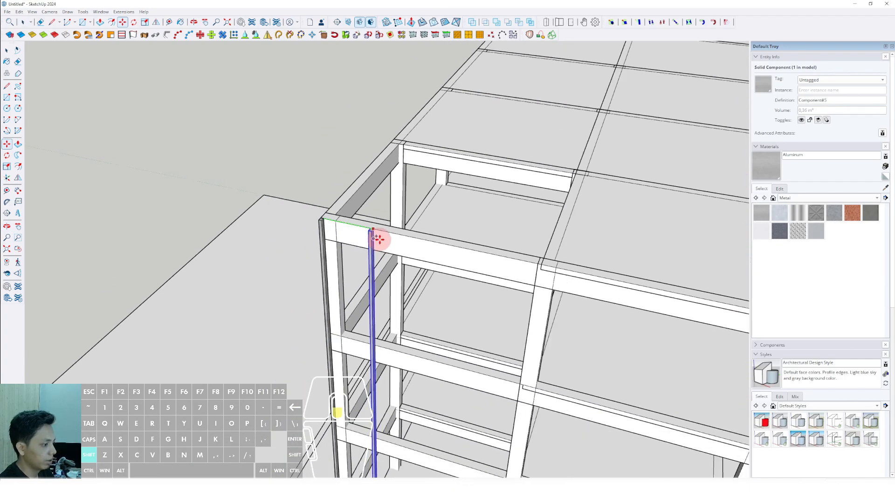
shift+middle_drag(471, 263, 182, 204)
shift+scroll(405, 246, down, 3)
shift+scroll(529, 265, up, 6)
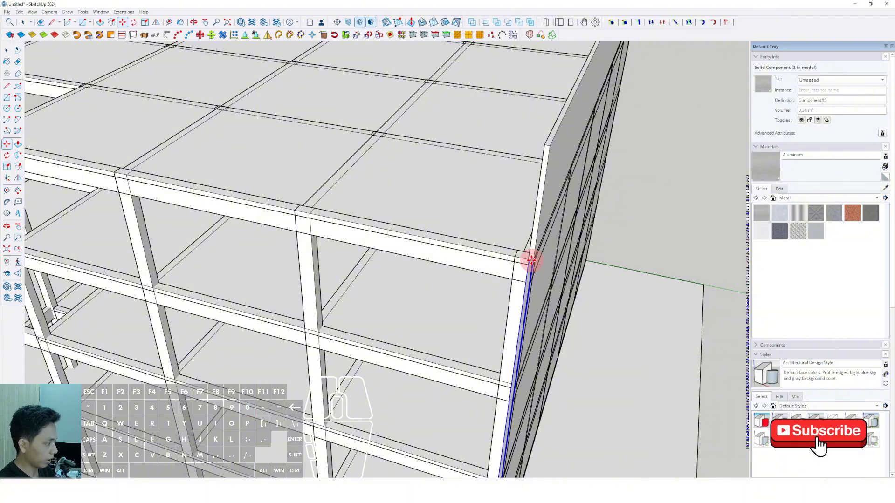
text(/10)
key(Return)
key(space)
key(ctrl+t)
scroll(440, 209, down, 5)
middle_drag(441, 212, 517, 144)
shift+middle_drag(518, 145, 362, 188)
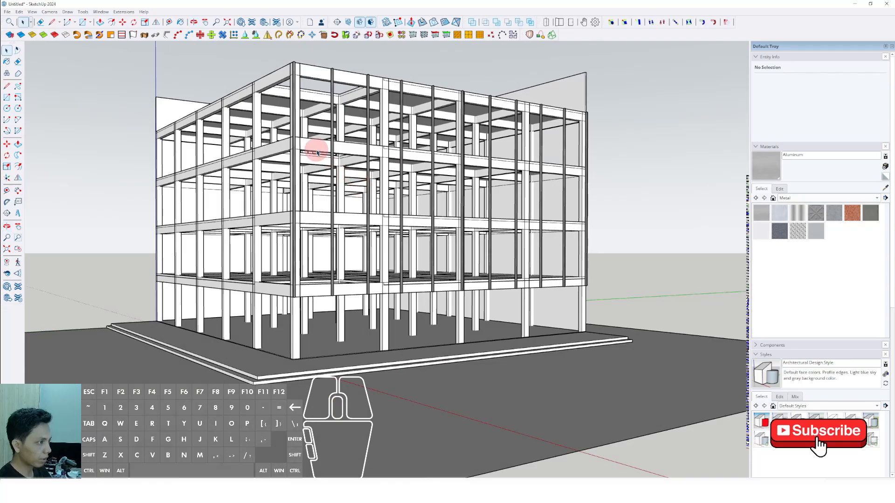
Draw a small rectangle at the top of the corner mullion's side face as the profile of a horizontal rail.
scroll(317, 153, up, 2)
scroll(361, 154, up, 2)
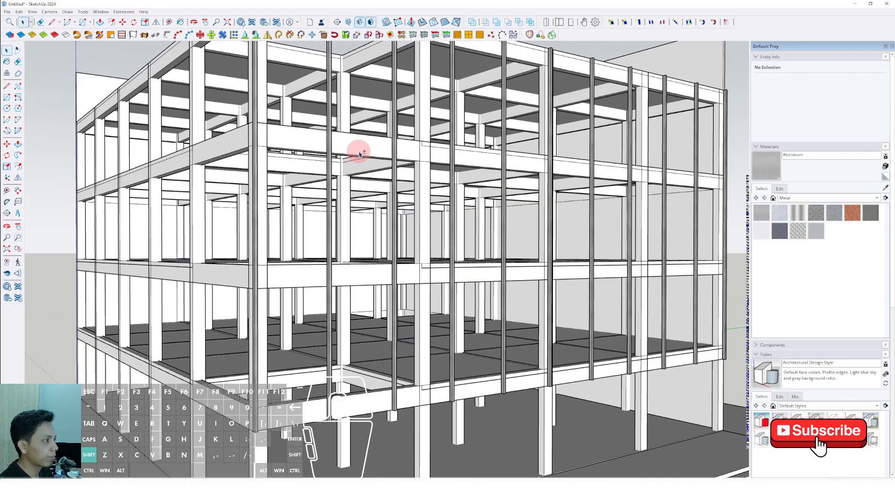
shift+middle_drag(360, 149, 400, 248)
middle_drag(401, 247, 288, 172)
scroll(318, 258, up, 2)
scroll(288, 172, up, 6)
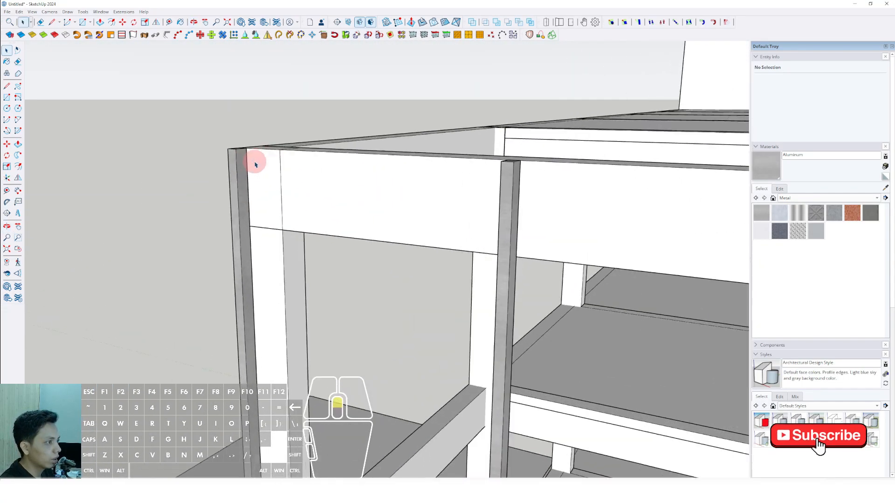
key(r)
click(290, 170)
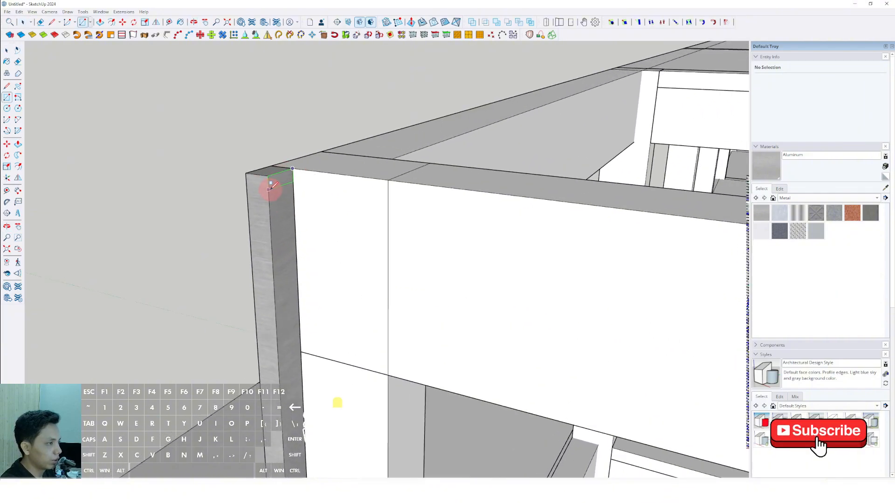
click(297, 188)
Push/pull the small rail profile along the roof beam to the mullion at the far end of the facade.
scroll(369, 235, down, 8)
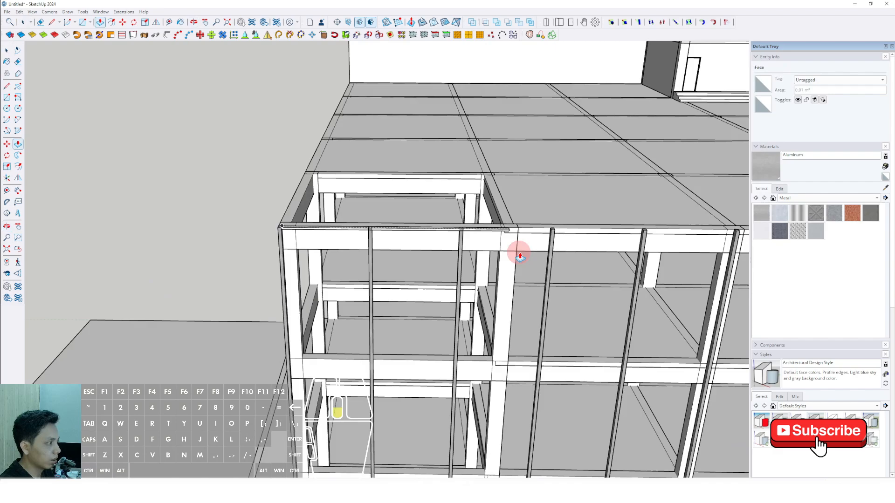
middle_drag(520, 255, 592, 227)
click(593, 221)
key(space)
scroll(582, 210, up, 3)
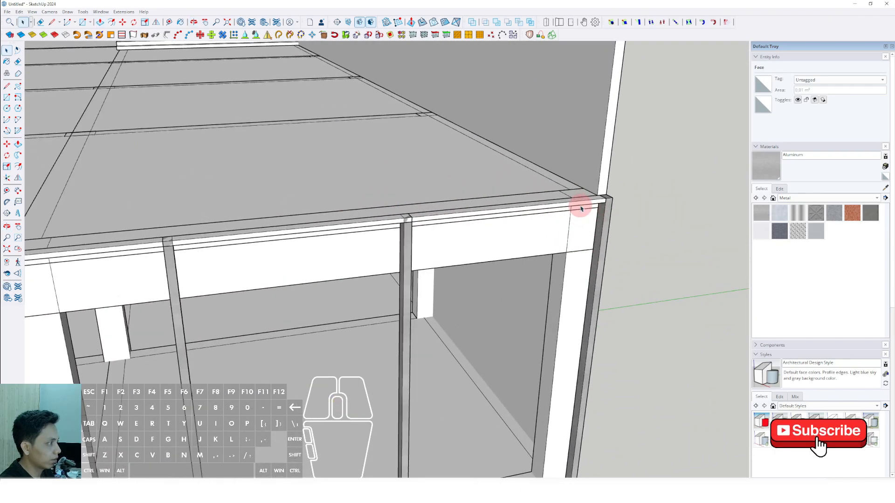
Group the extruded horizontal rail along the roof beam and paint it with the Aluminum material.
click(581, 205)
right_click(581, 205)
click(724, 184)
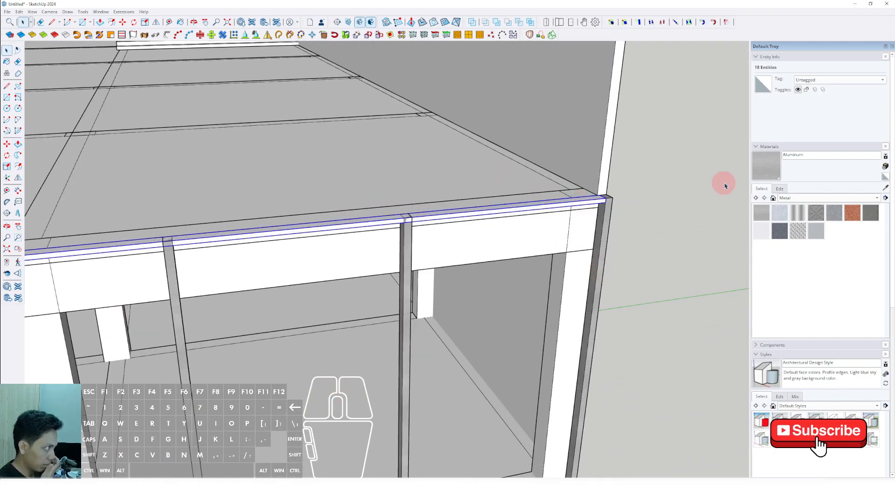
click(593, 197)
scroll(592, 200, up, 1)
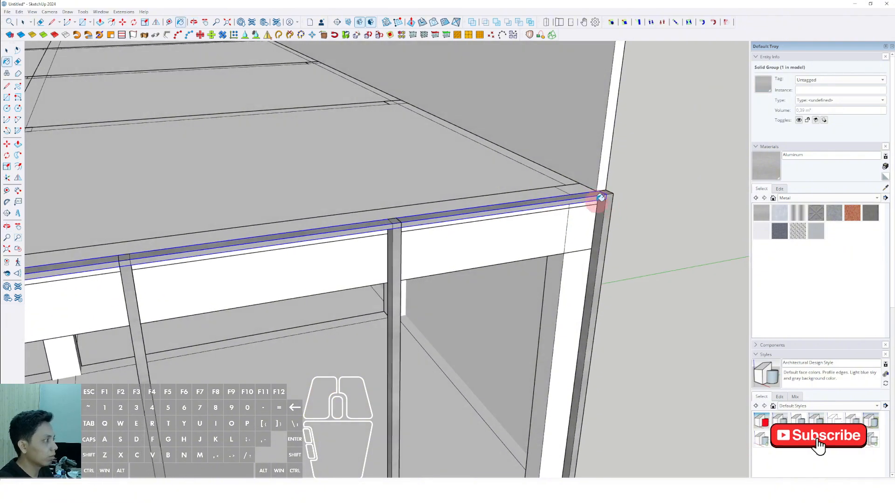
Convert the aluminium rail group into a component with the default settings.
key(space)
right_click(580, 203)
click(601, 258)
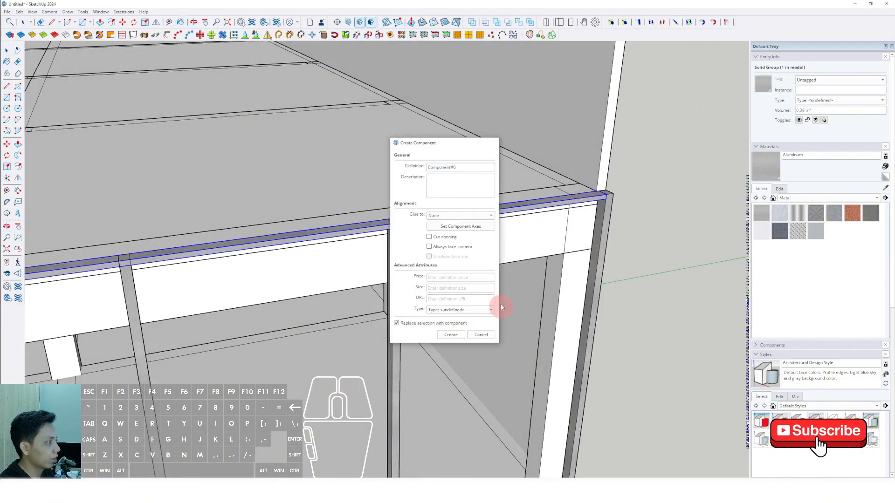
key(Return)
Copy the top rail down the corner mullion to the lowest floor beam and divide the distance into equal spacings.
scroll(536, 184, up, 5)
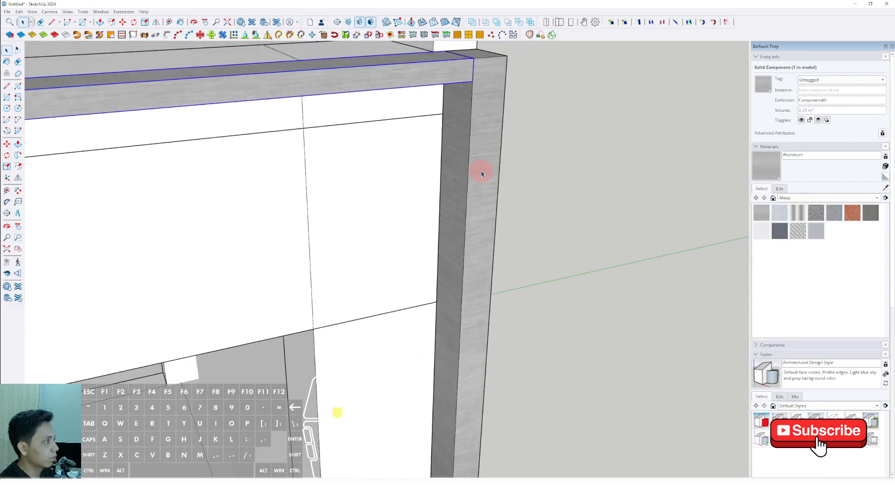
scroll(482, 174, down, 1)
key(m)
click(474, 103)
shift+scroll(461, 159, down, 9)
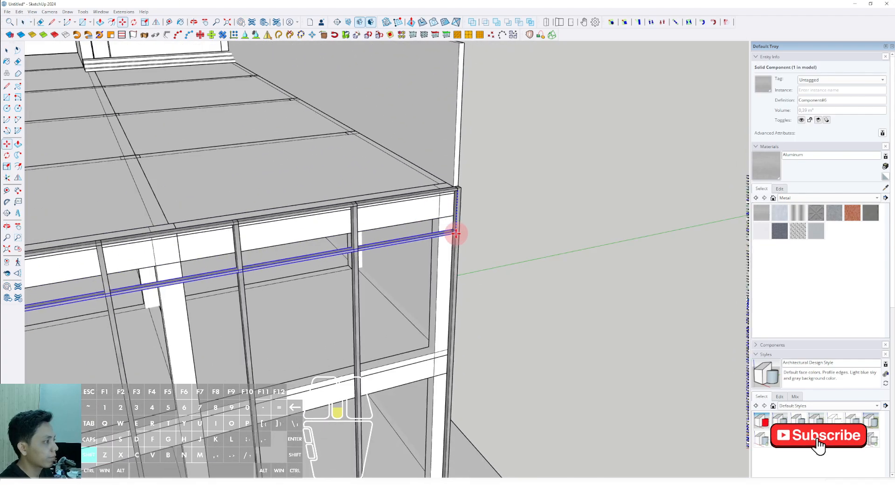
shift+middle_drag(452, 362, 449, 203)
shift+scroll(448, 203, up, 5)
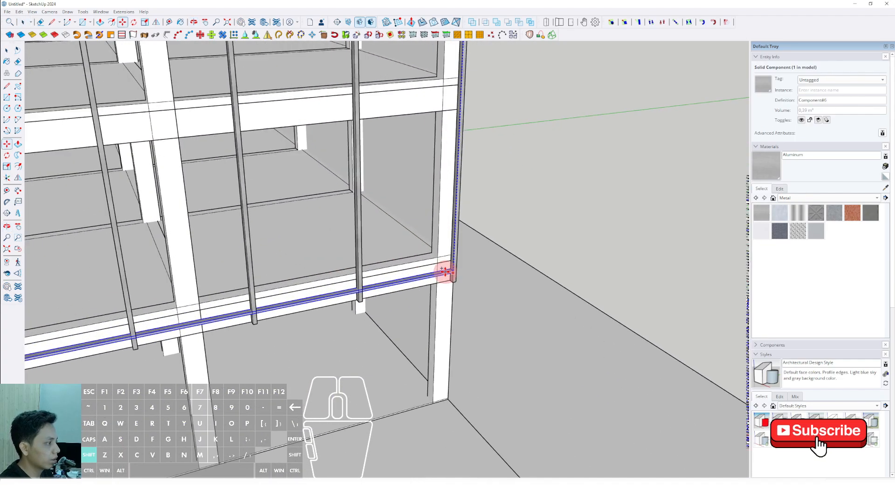
shift+scroll(444, 268, up, 3)
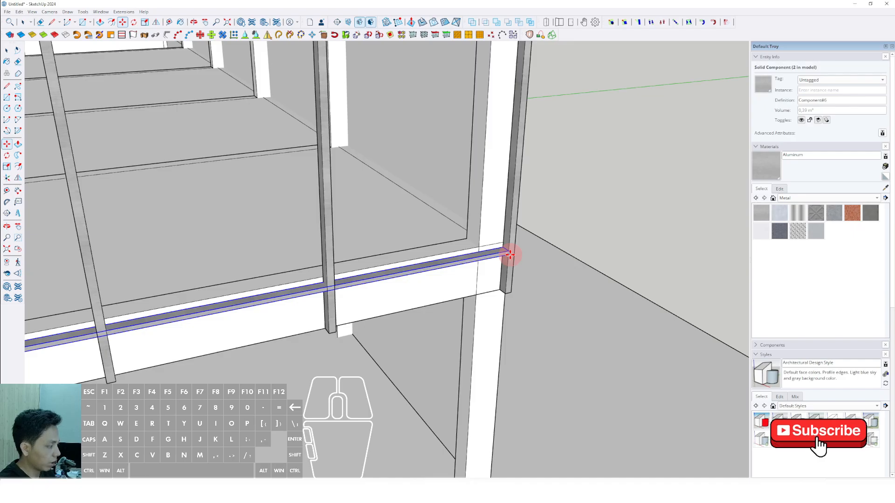
scroll(495, 252, down, 10)
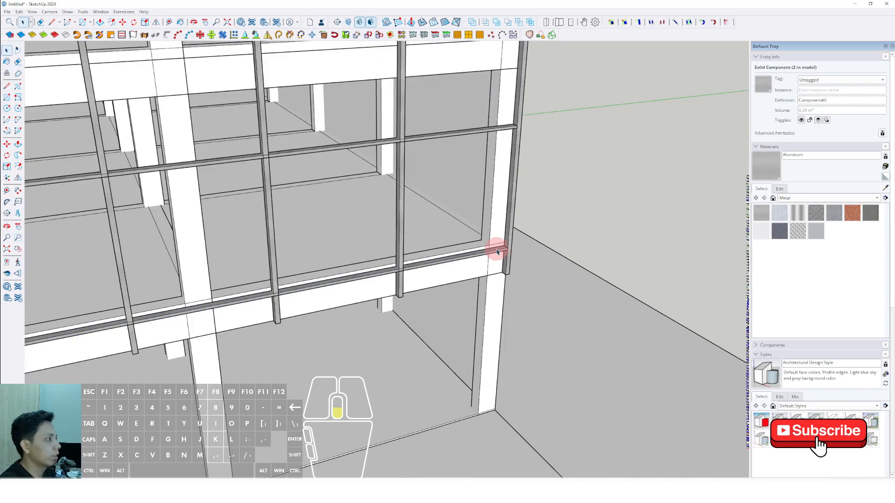
middle_drag(485, 260, 480, 195)
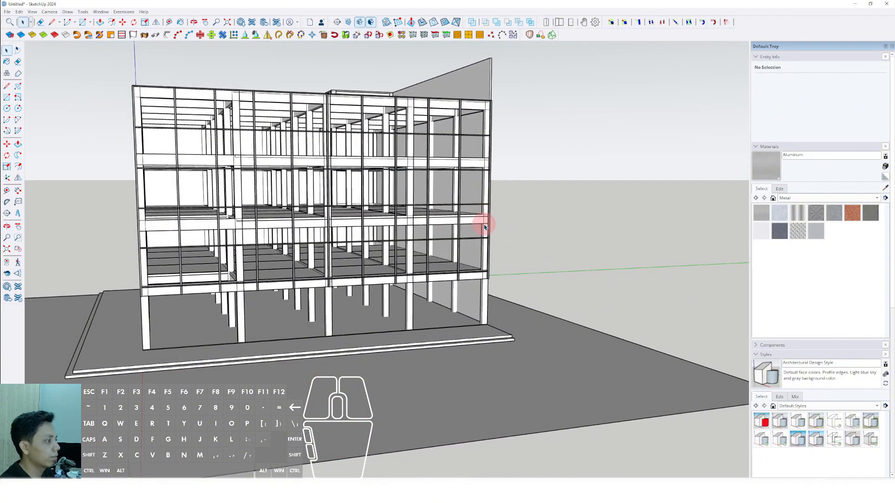
scroll(472, 270, up, 4)
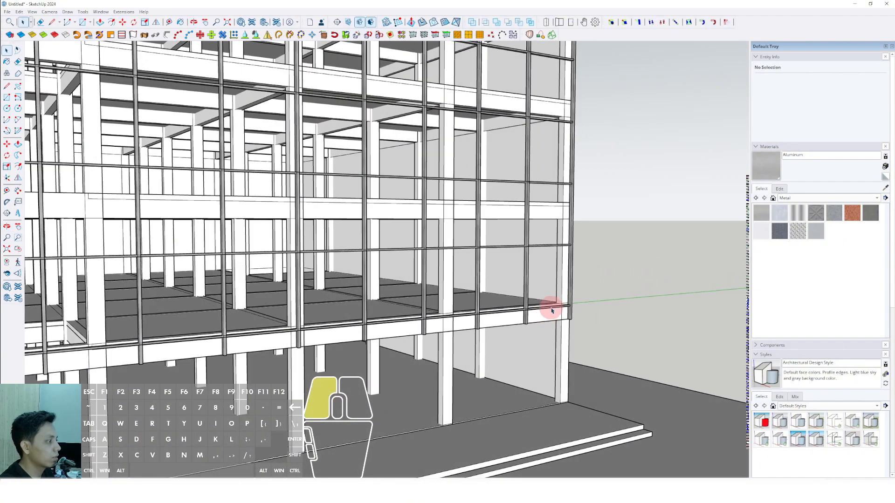
Delete all the copied horizontal rails, keeping only the one at the roof edge.
click(542, 246)
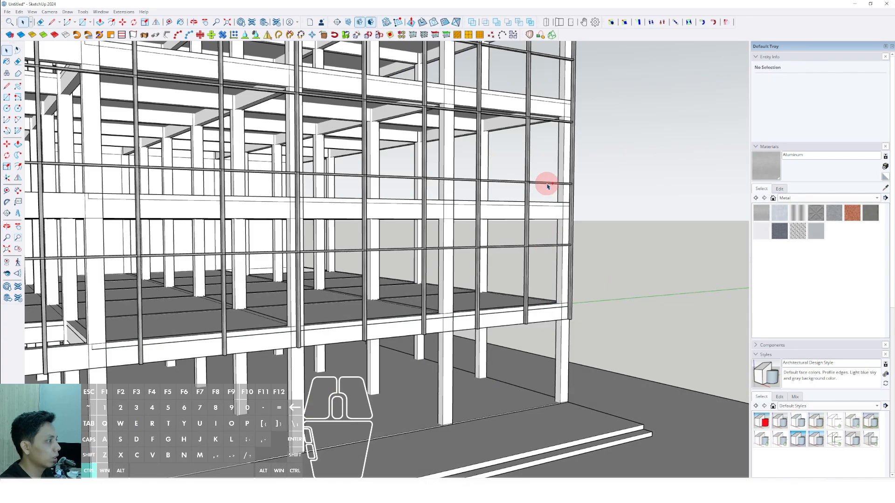
click(542, 121)
key(Delete)
scroll(543, 119, down, 2)
shift+middle_drag(548, 108, 548, 189)
scroll(543, 152, up, 2)
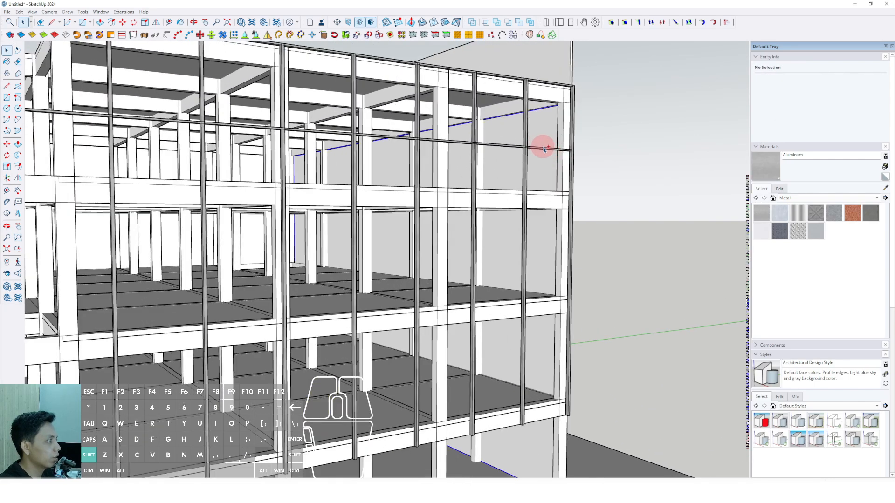
scroll(543, 149, up, 5)
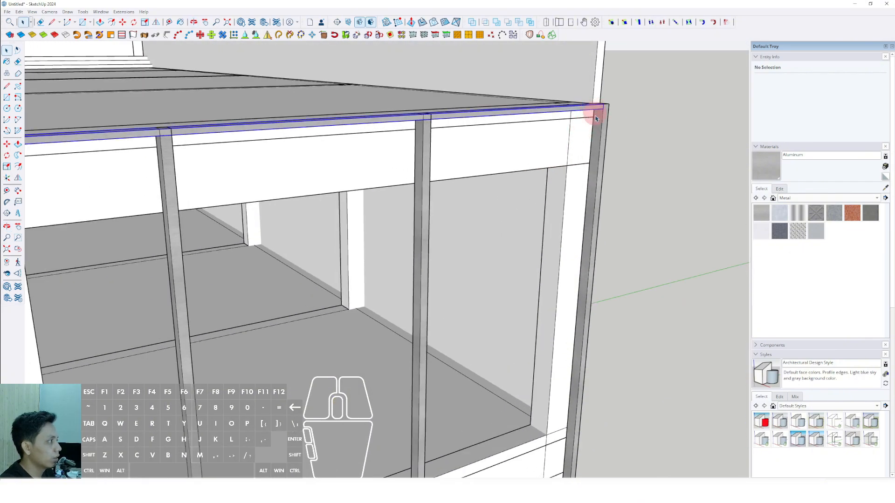
Copy the roof-edge rail down to the top of the lowest floor beam and divide the distance into four equal spacings.
click(596, 118)
middle_drag(596, 119, 555, 203)
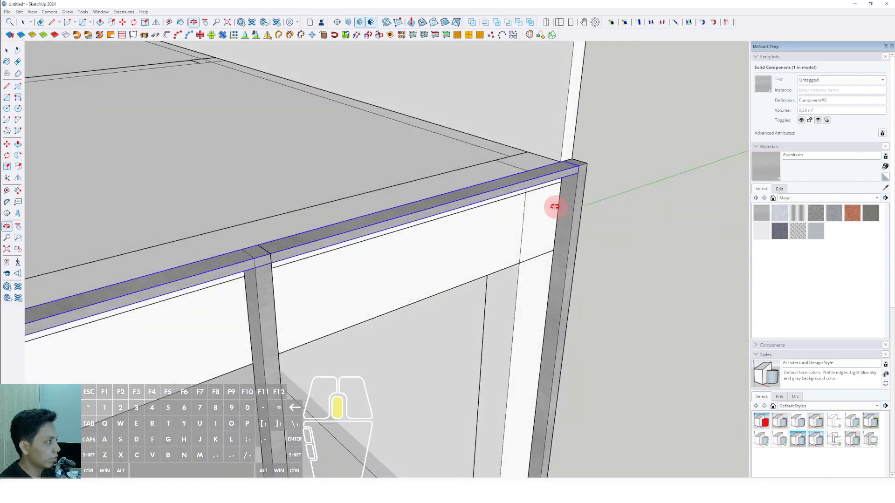
scroll(547, 179, up, 4)
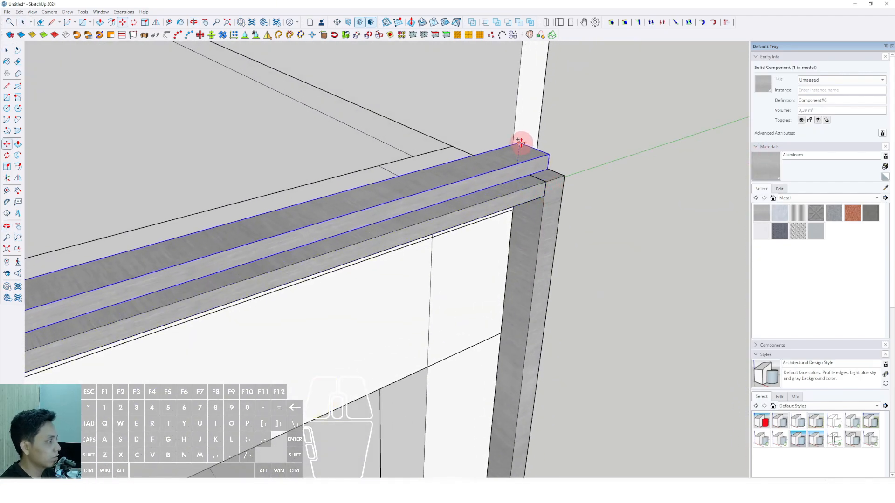
shift+scroll(519, 139, down, 8)
shift+middle_drag(473, 298, 466, 163)
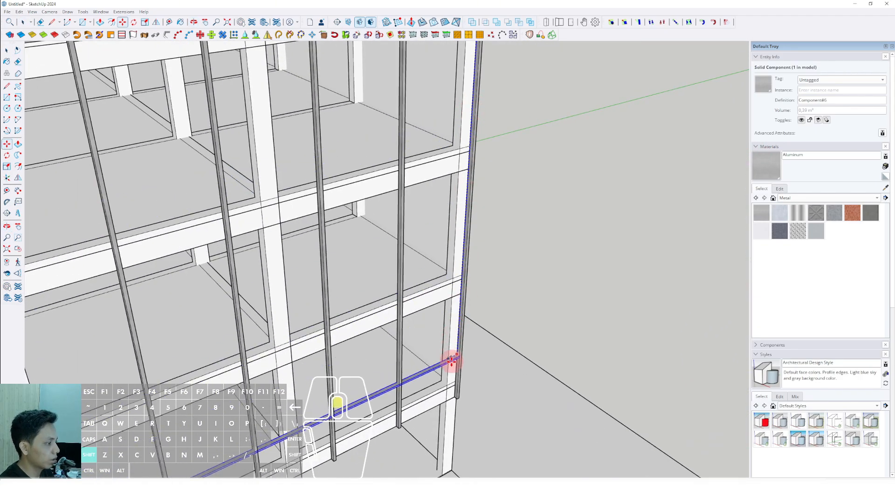
scroll(451, 360, up, 3)
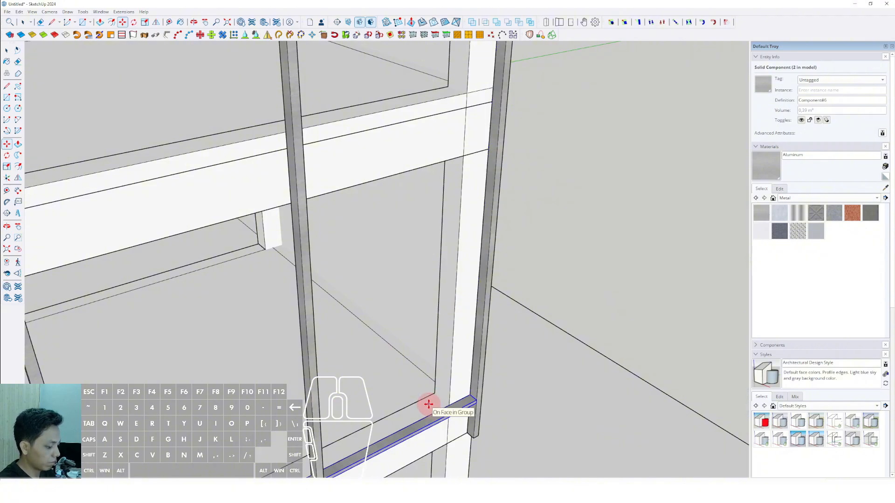
scroll(430, 407, down, 8)
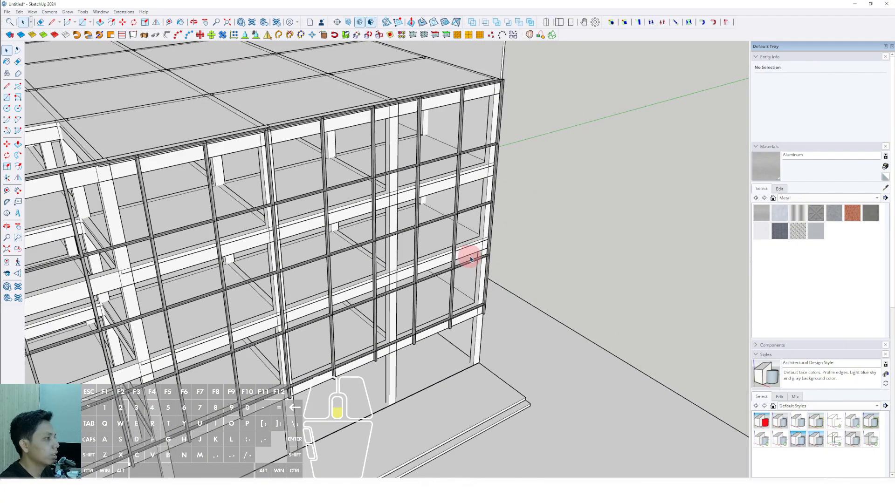
Copy the roof-edge rail straight down to near the lower edge of the roof beam.
middle_drag(466, 254, 445, 157)
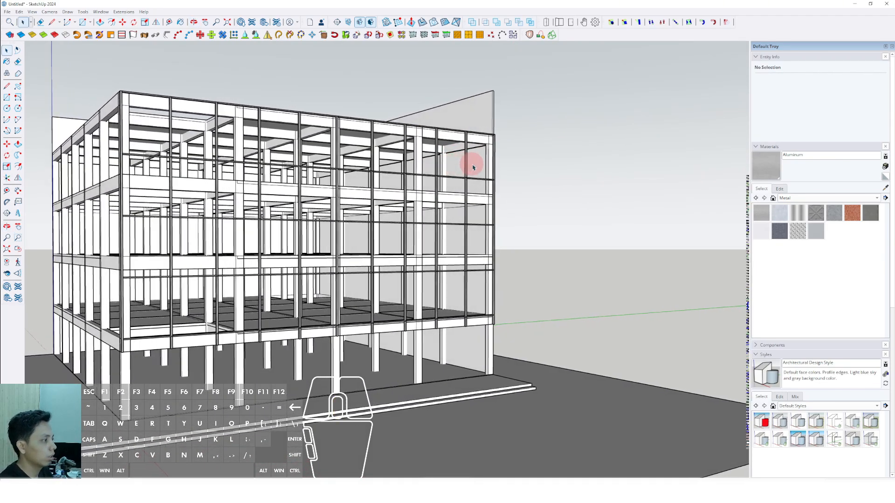
scroll(473, 168, up, 10)
click(469, 125)
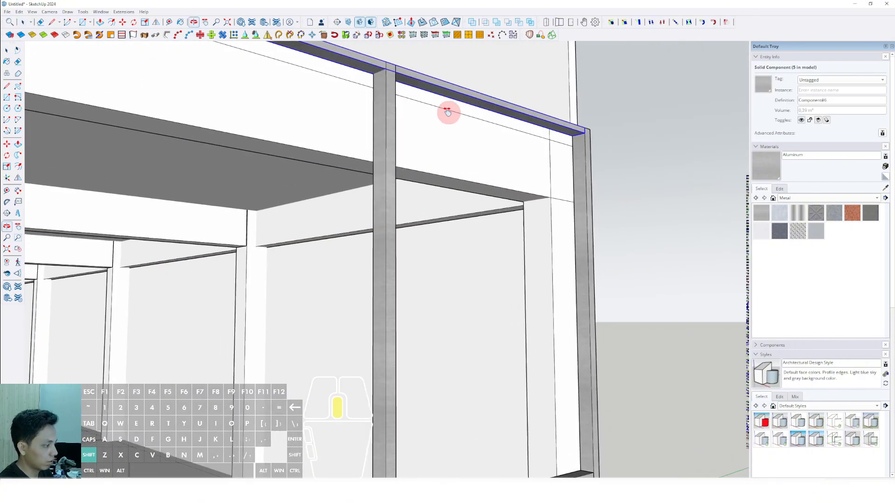
middle_drag(448, 111, 466, 114)
drag(450, 109, 432, 177)
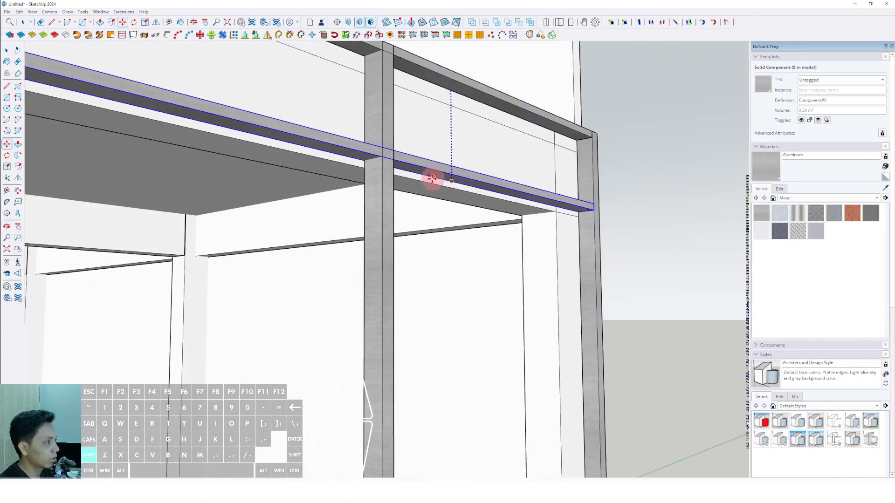
Delete the intermediate and lowest rails, keeping only the two at the roof beam.
scroll(461, 153, down, 10)
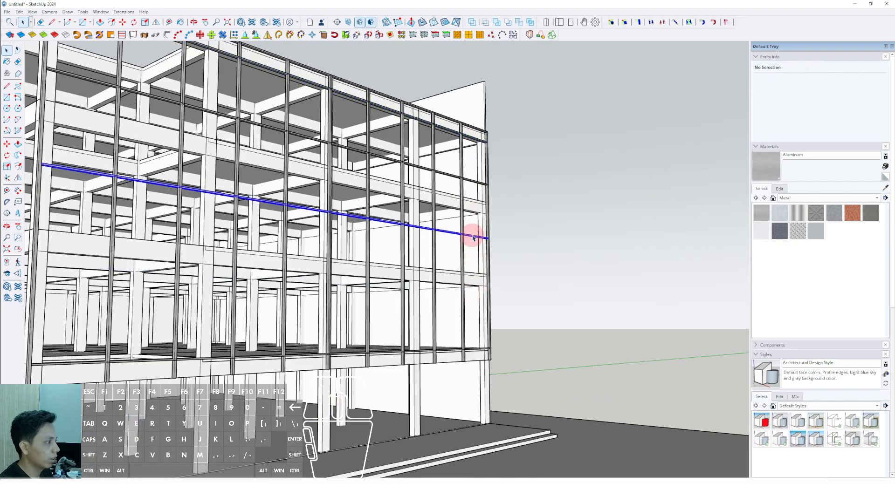
scroll(479, 343, up, 3)
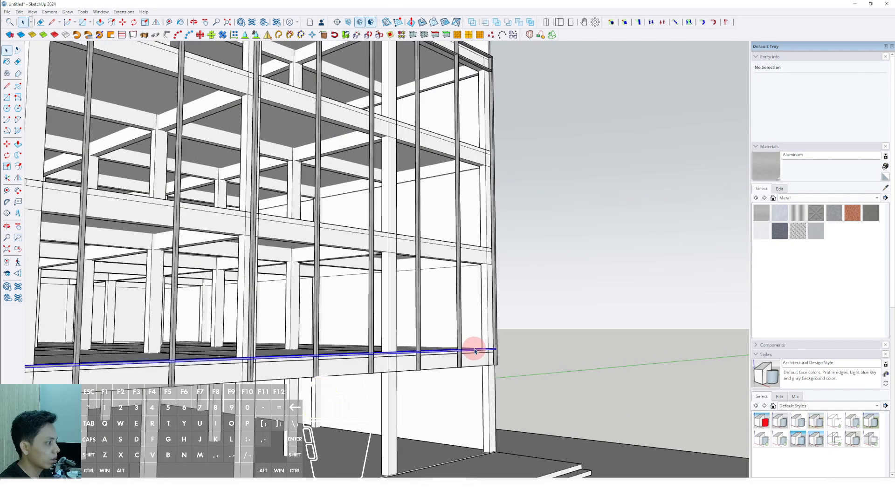
scroll(485, 173, up, 5)
Copy the rail near the roof beam's lower edge down to the lowest floor beam and divide the distance into four equal spacings.
click(479, 180)
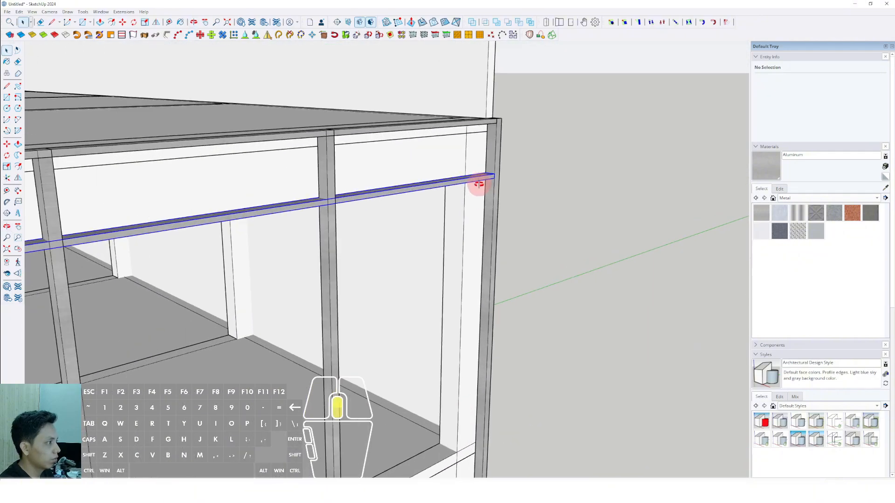
scroll(473, 191, up, 2)
middle_drag(472, 195, 447, 193)
key(m)
shift+scroll(459, 157, down, 4)
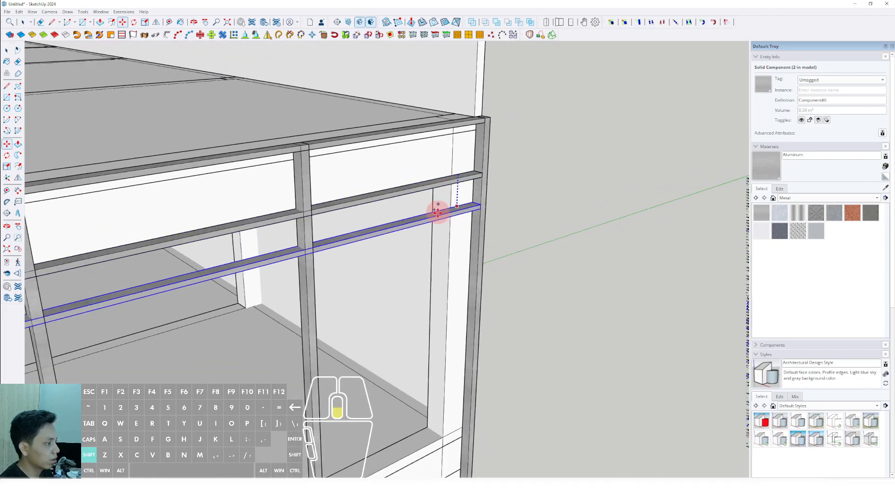
shift+scroll(446, 336, down, 3)
shift+middle_drag(449, 380, 415, 152)
shift+scroll(411, 329, up, 2)
shift+scroll(409, 322, up, 3)
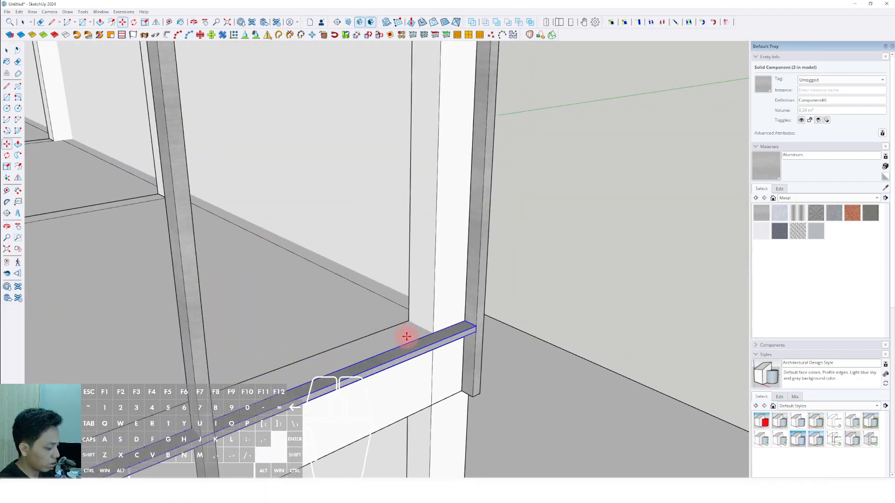
shift+scroll(417, 322, down, 8)
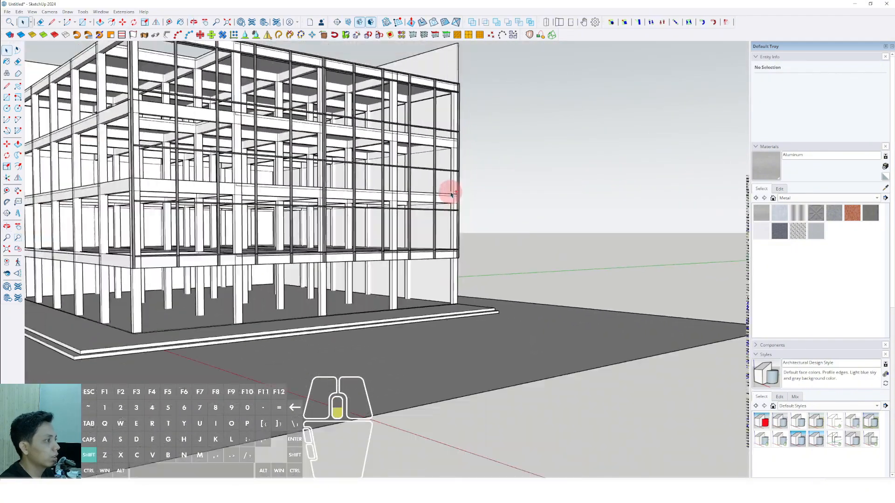
Edit the mullion component and push/pull its bottom face up to the lowest rail.
shift+middle_drag(451, 195, 448, 225)
scroll(430, 291, up, 5)
scroll(484, 264, up, 5)
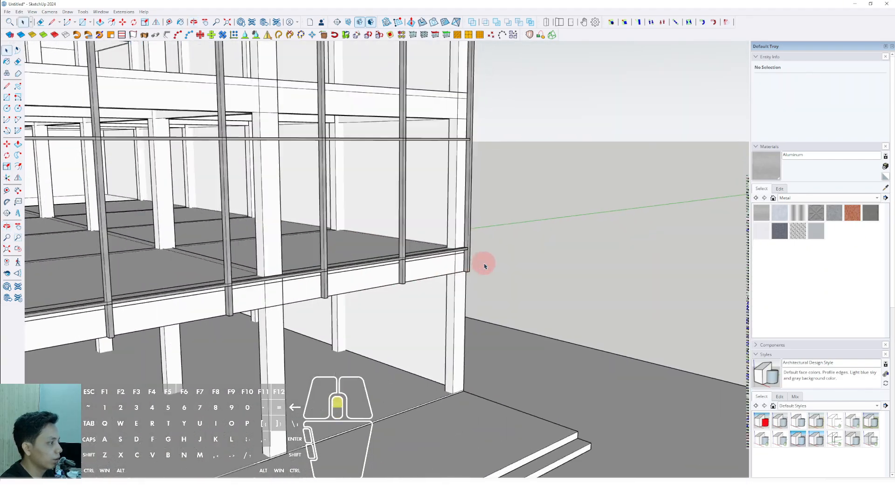
triple_click(467, 261)
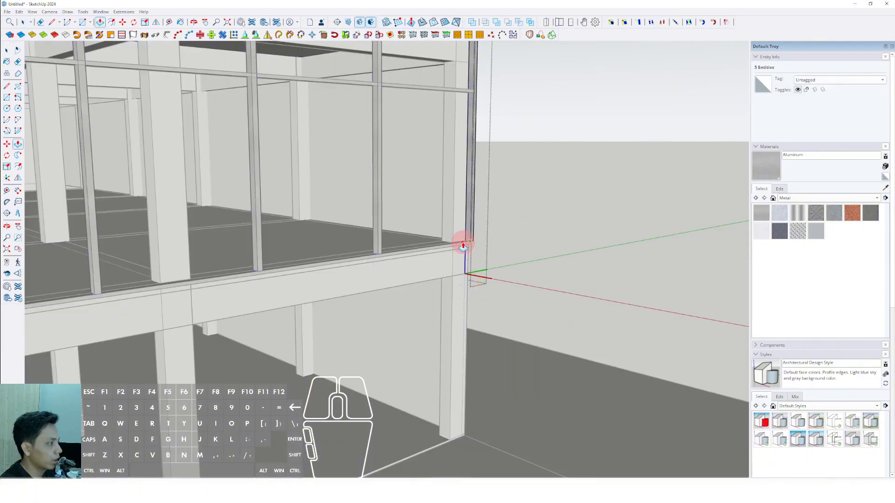
click(465, 246)
scroll(458, 247, down, 4)
key(space)
click(528, 212)
Select all the facade's mullions and rails and combine them into one group.
scroll(438, 247, down, 3)
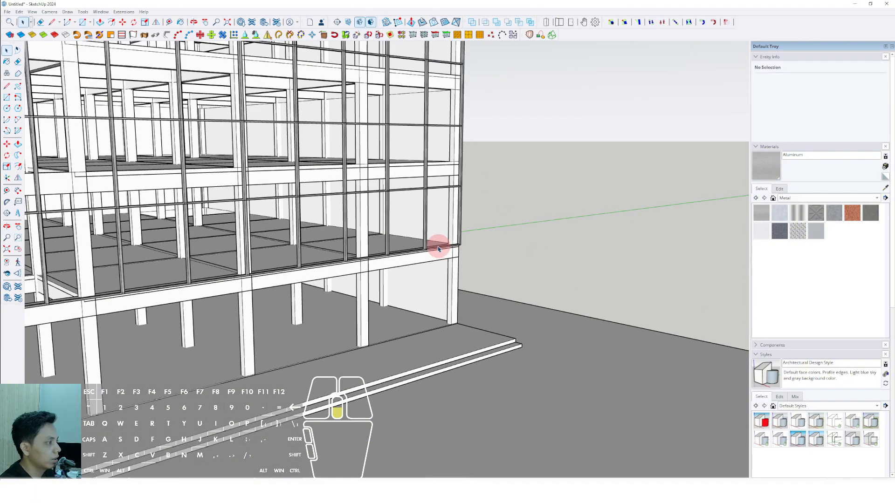
scroll(460, 251, up, 3)
middle_drag(461, 253, 491, 243)
scroll(491, 242, down, 5)
middle_drag(396, 248, 523, 234)
middle_drag(408, 231, 438, 270)
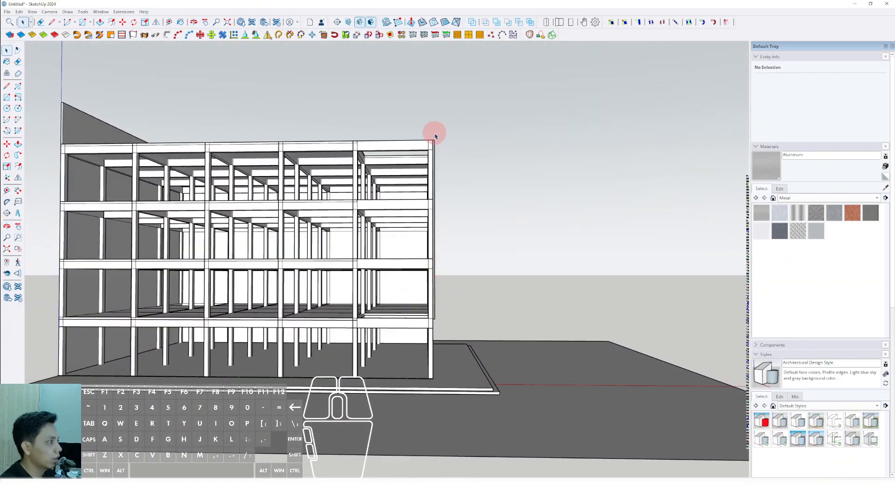
middle_drag(459, 329, 336, 256)
scroll(339, 250, up, 5)
right_click(338, 252)
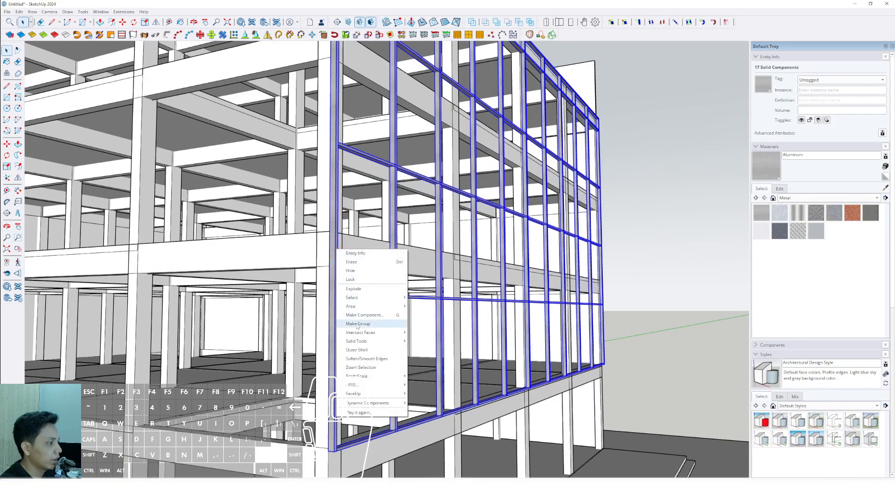
middle_drag(357, 328, 340, 291)
middle_drag(372, 274, 353, 280)
scroll(285, 387, up, 5)
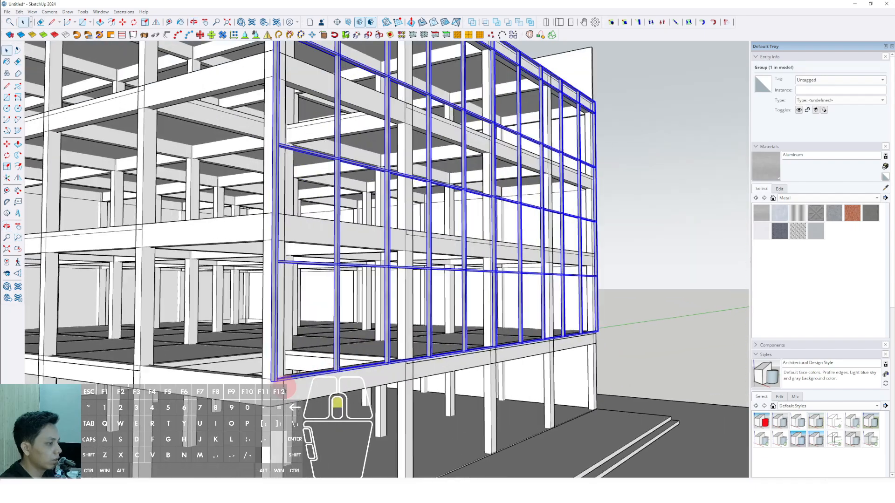
scroll(281, 373, down, 5)
middle_drag(430, 344, 484, 219)
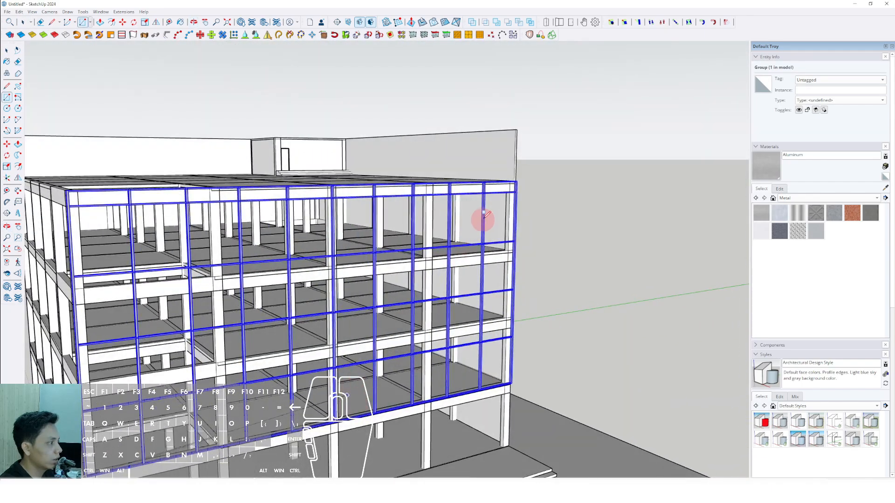
scroll(515, 180, up, 6)
middle_drag(522, 178, 524, 272)
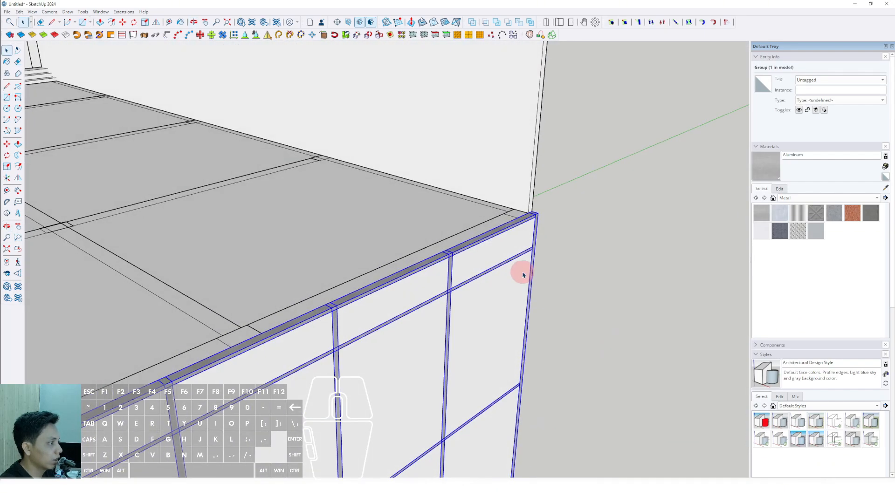
Push/pull the face covering the facade grid into a thin panel and make it a group.
key(p)
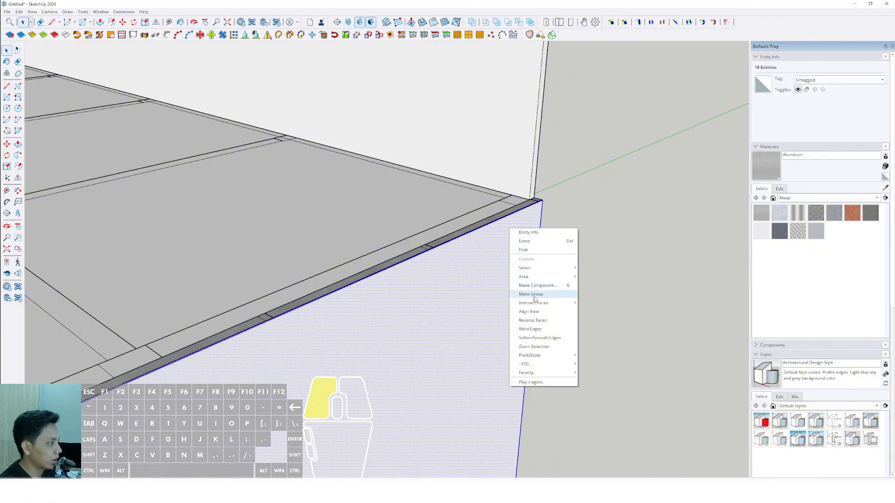
click(535, 294)
scroll(443, 252, down, 8)
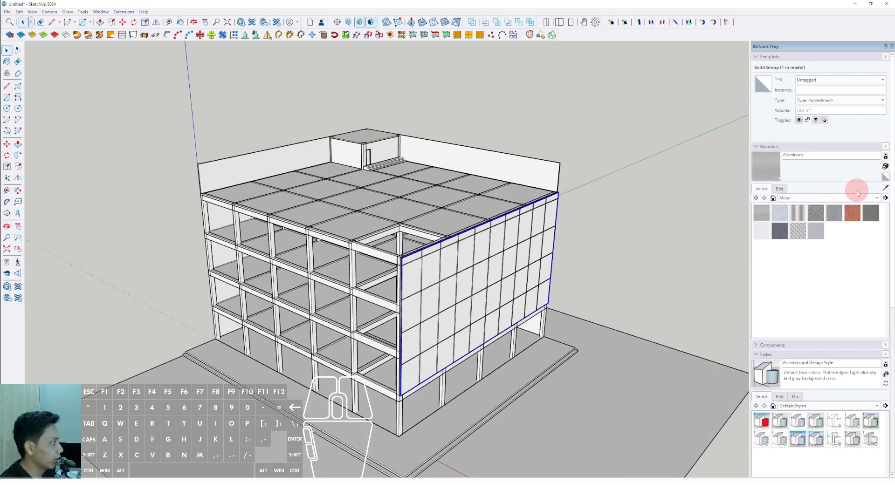
Paint the panel group with Translucent Glass Tinted from the Glass and Mirrors materials.
click(876, 198)
click(798, 184)
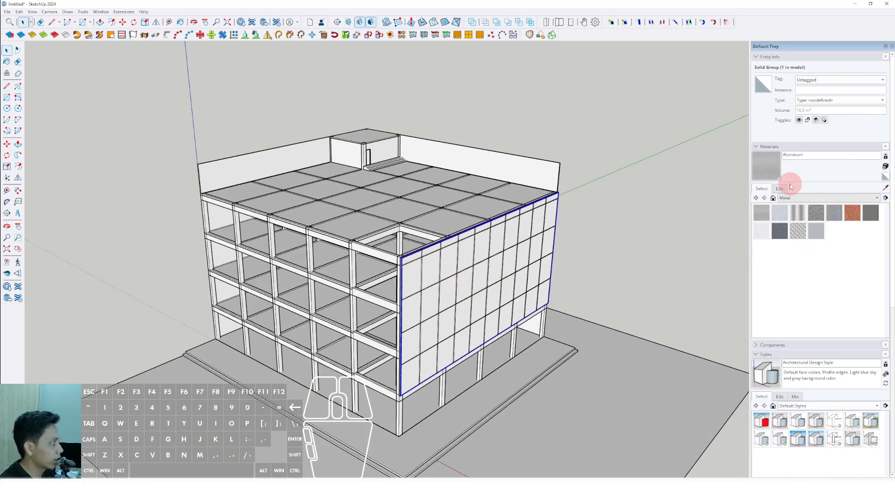
scroll(429, 275, up, 3)
click(401, 261)
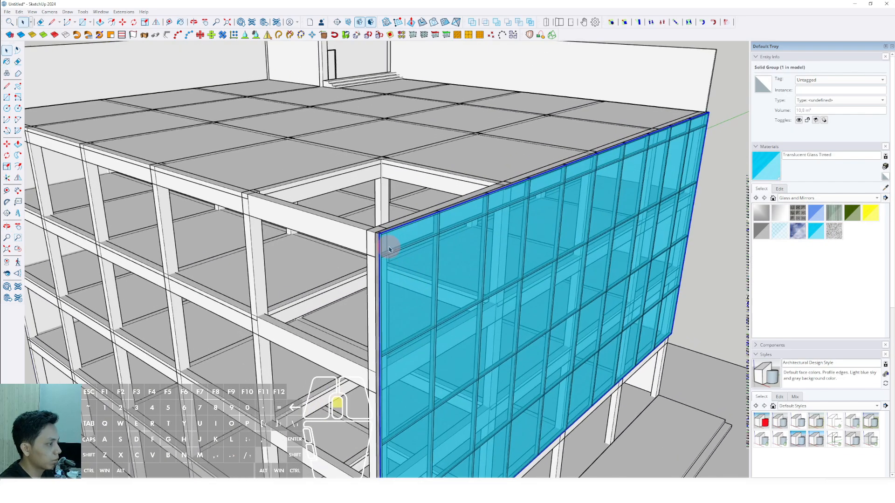
Select the glass panel and the grid group and copy them along the facade's direction to the end of the building's side.
scroll(420, 252, up, 5)
scroll(420, 239, down, 6)
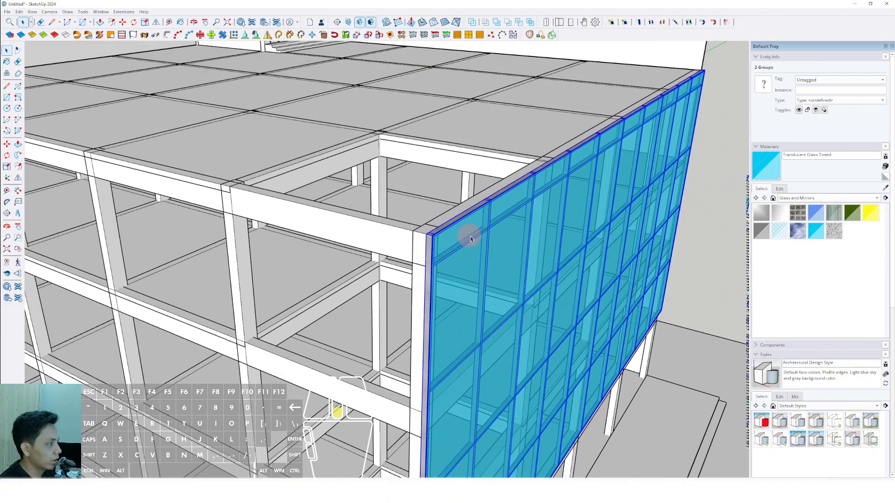
middle_drag(470, 236, 283, 313)
scroll(284, 313, down, 3)
scroll(507, 278, up, 5)
scroll(507, 277, up, 2)
middle_drag(507, 277, 506, 302)
scroll(536, 292, up, 3)
key(m)
click(536, 294)
key(ctrl)
scroll(496, 298, down, 3)
scroll(420, 303, down, 5)
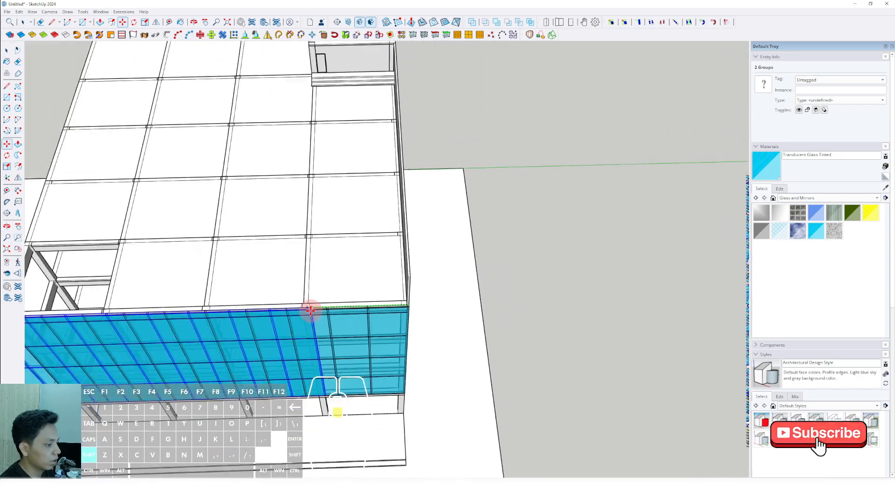
shift+middle_drag(112, 315, 493, 262)
Rotate the copied panel and grid about the building's corner so they lie along the adjacent side.
scroll(392, 244, up, 8)
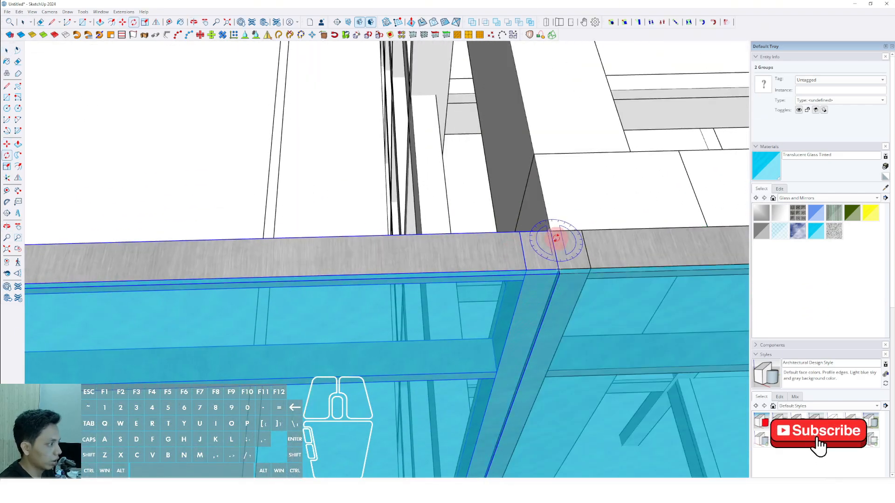
click(549, 231)
click(512, 232)
scroll(544, 205, down, 6)
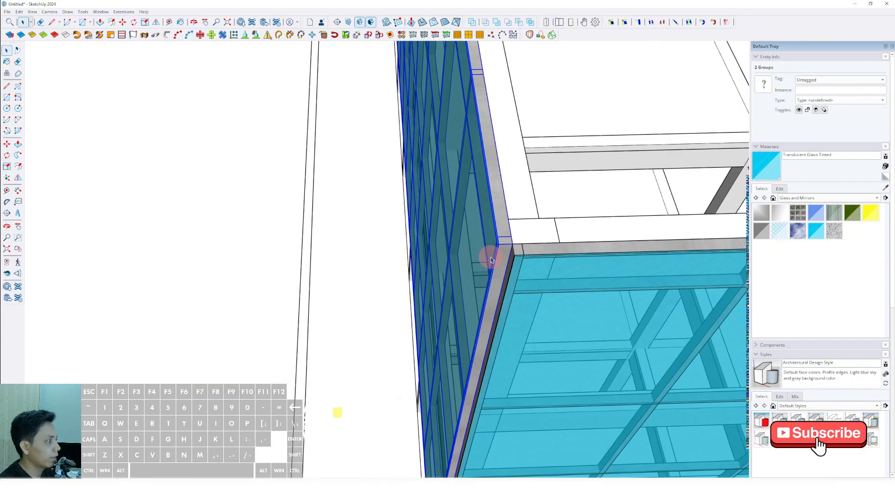
Edit the rotated grid group and copy its end mullion across the uncovered gap to the building's far corner.
middle_drag(403, 266, 634, 313)
scroll(322, 205, up, 3)
middle_drag(317, 212, 483, 188)
scroll(496, 174, up, 5)
double_click(496, 173)
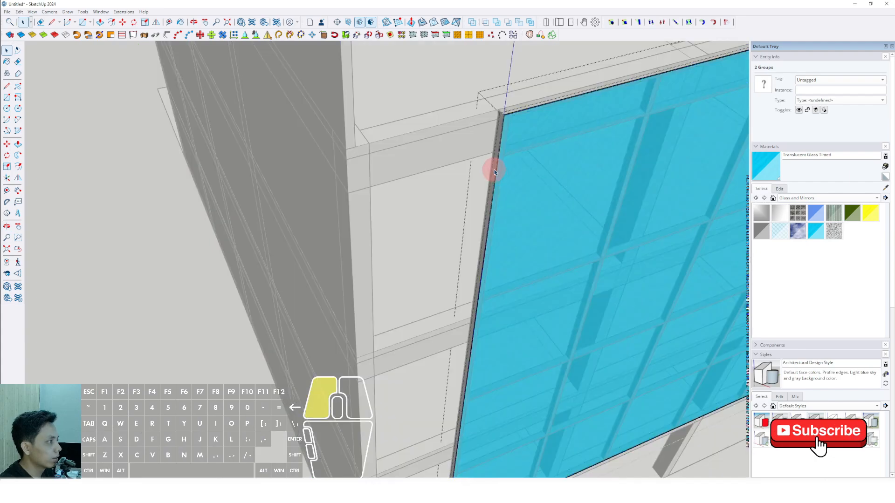
double_click(491, 187)
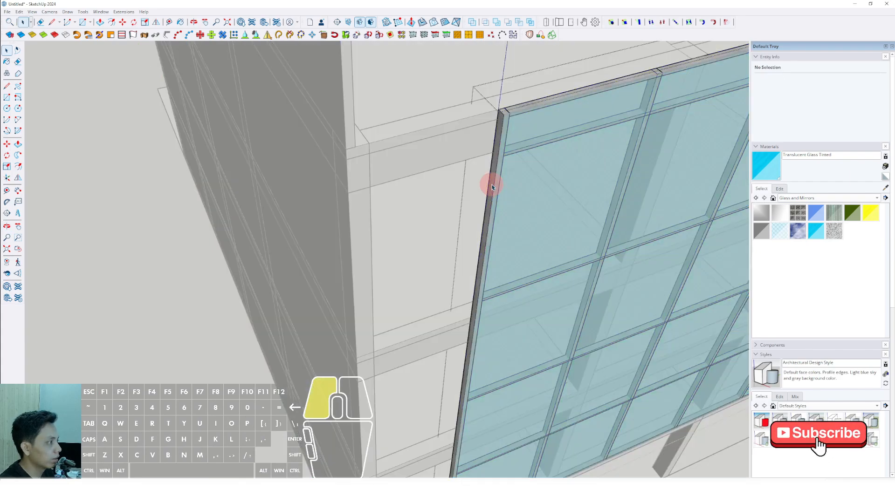
middle_drag(495, 179, 505, 169)
scroll(505, 169, up, 2)
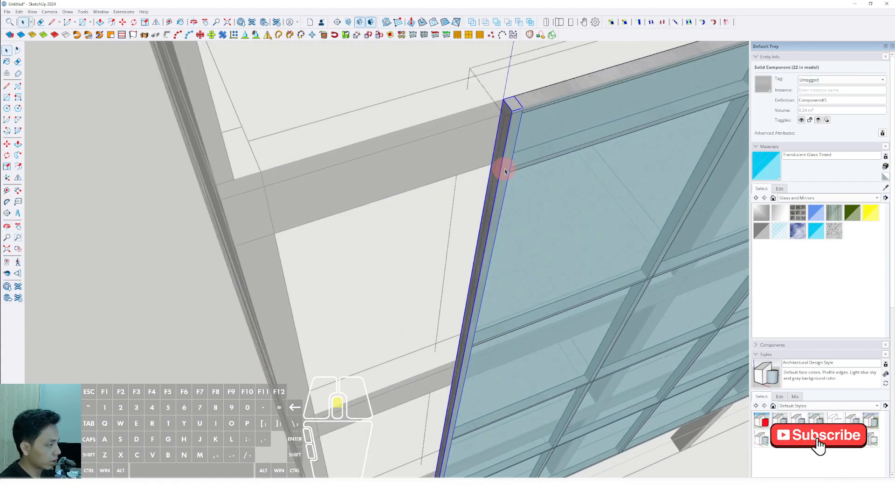
key(ctrl)
click(504, 103)
scroll(485, 110, down, 2)
click(289, 170)
key(space)
scroll(514, 132, down, 3)
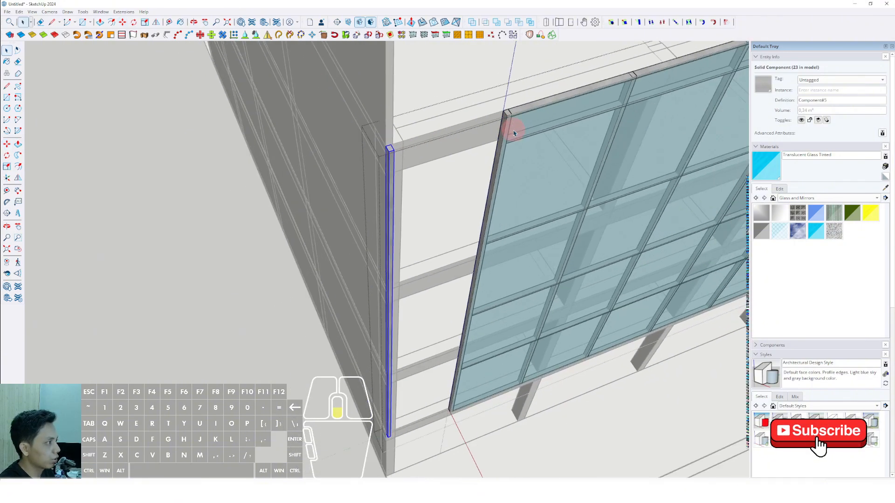
Select the six horizontal rails of the rotated grid and make them unique.
scroll(513, 133, up, 3)
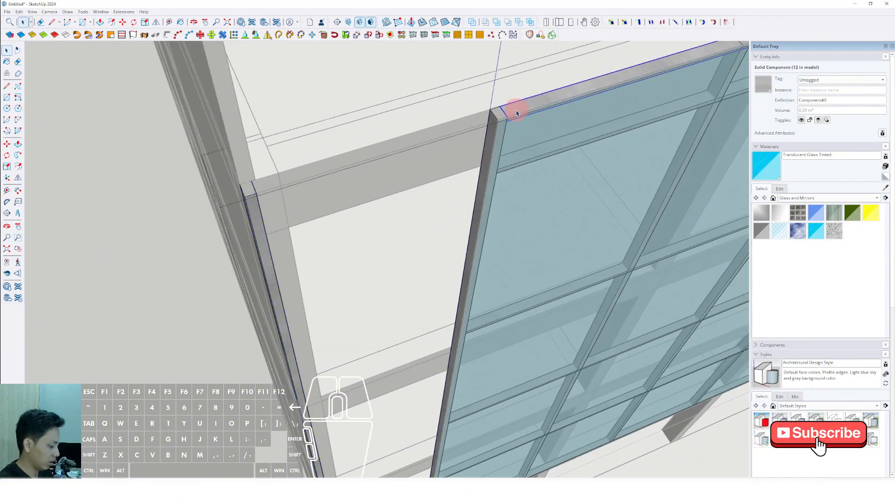
scroll(516, 112, down, 5)
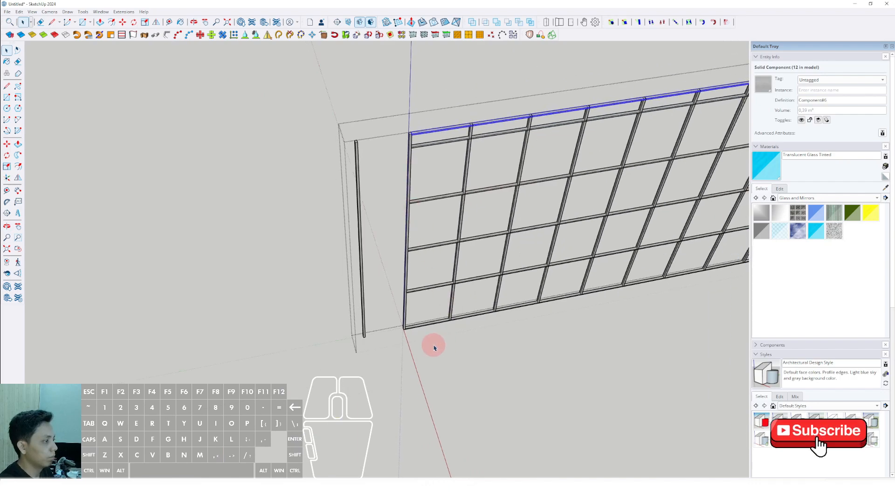
scroll(428, 131, up, 2)
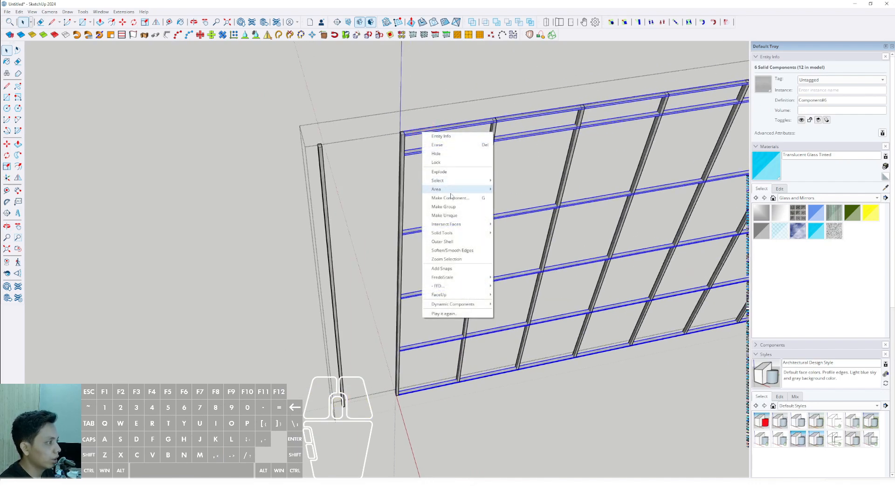
click(447, 216)
Edit the unique rail component and push/pull its end face out to the copied corner mullion.
scroll(412, 130, up, 3)
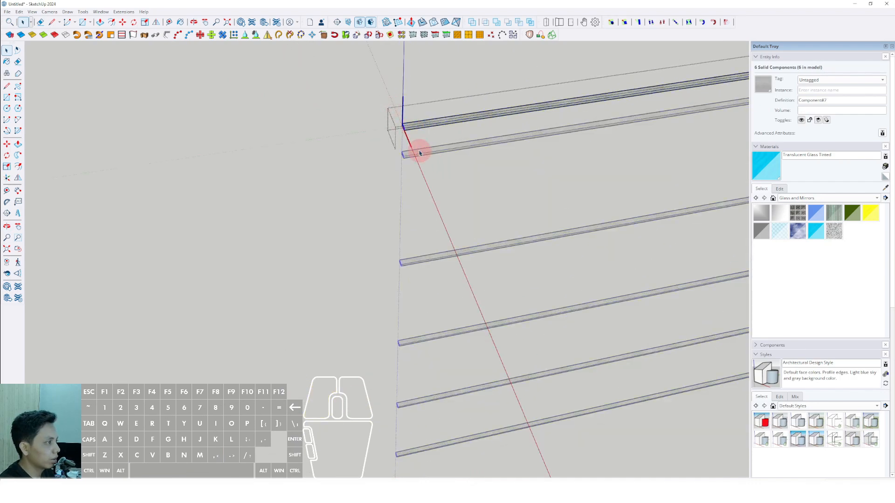
key(p)
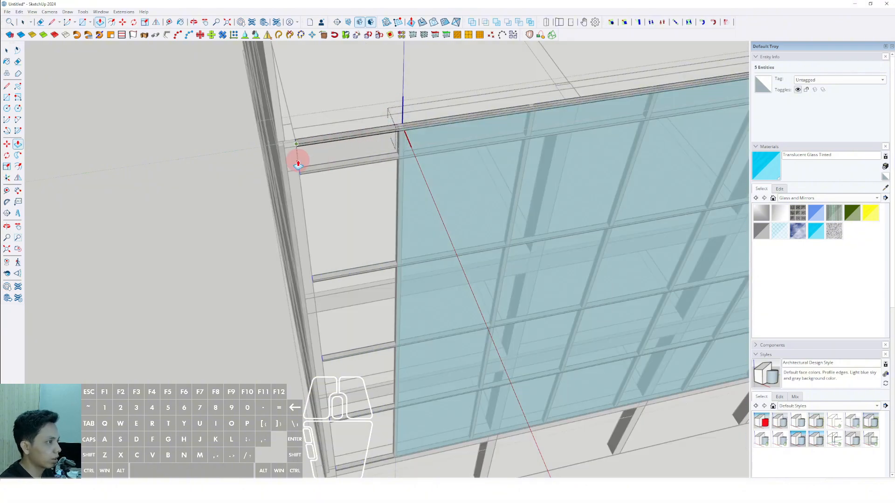
click(286, 160)
scroll(285, 160, down, 2)
key(space)
click(238, 187)
Edit the rotated glass panel group and extend its end to the copied corner mullion.
double_click(390, 175)
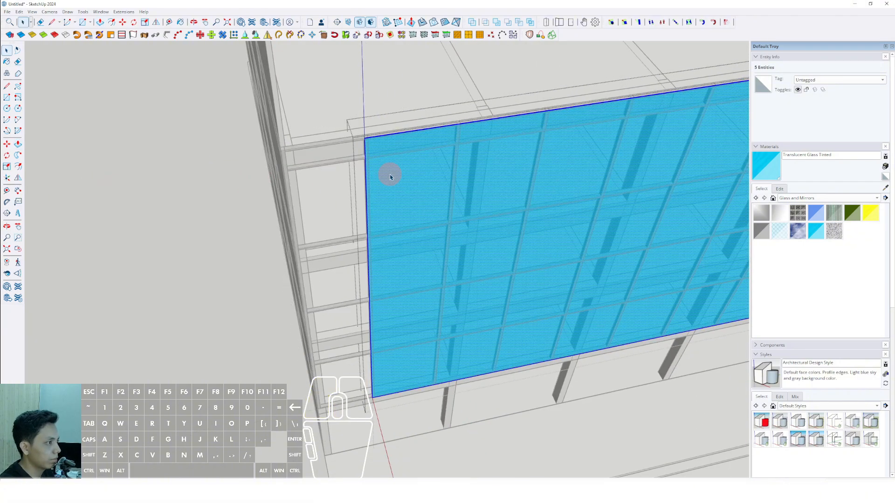
click(413, 413)
scroll(376, 232, up, 2)
middle_drag(274, 217, 325, 229)
click(271, 119)
scroll(440, 188, down, 2)
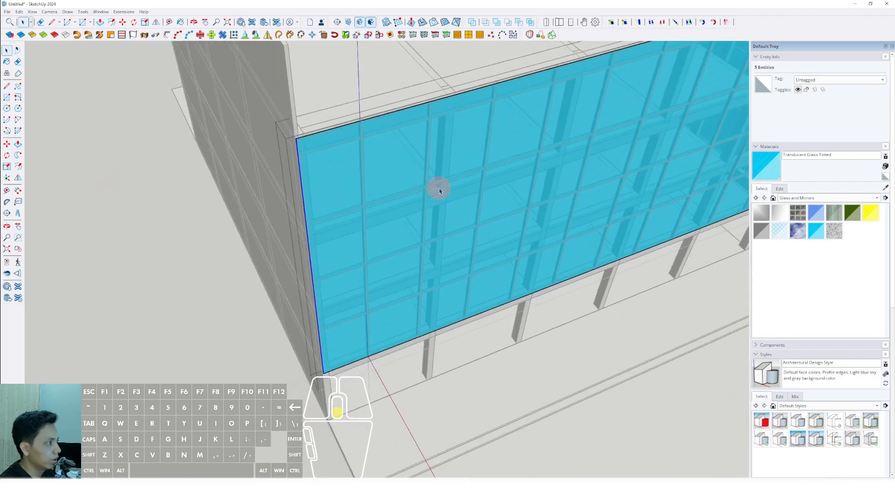
middle_drag(440, 188, 326, 198)
scroll(325, 197, down, 5)
key(space)
click(228, 202)
Paint both glass panels with Translucent Glass Blue and set the material's opacity to 30.
middle_drag(228, 202, 457, 215)
scroll(457, 215, up, 5)
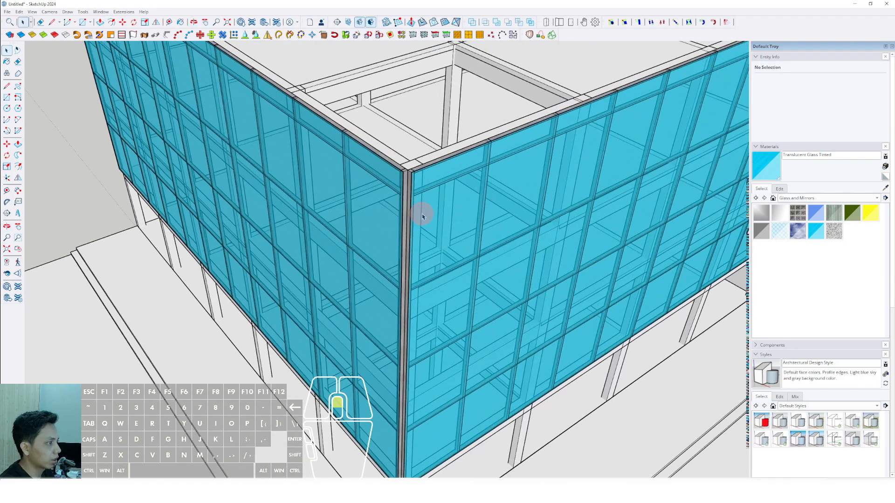
click(816, 213)
click(446, 189)
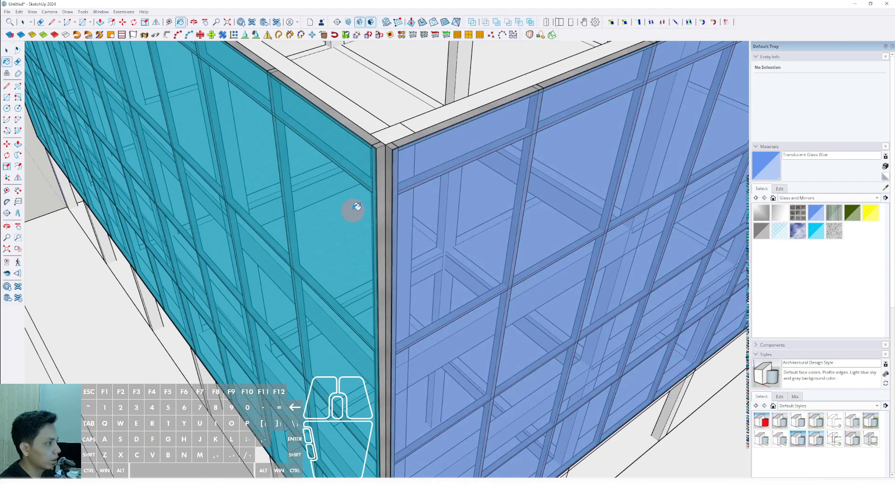
click(359, 210)
shift+middle_drag(379, 213, 443, 231)
scroll(443, 233, down, 3)
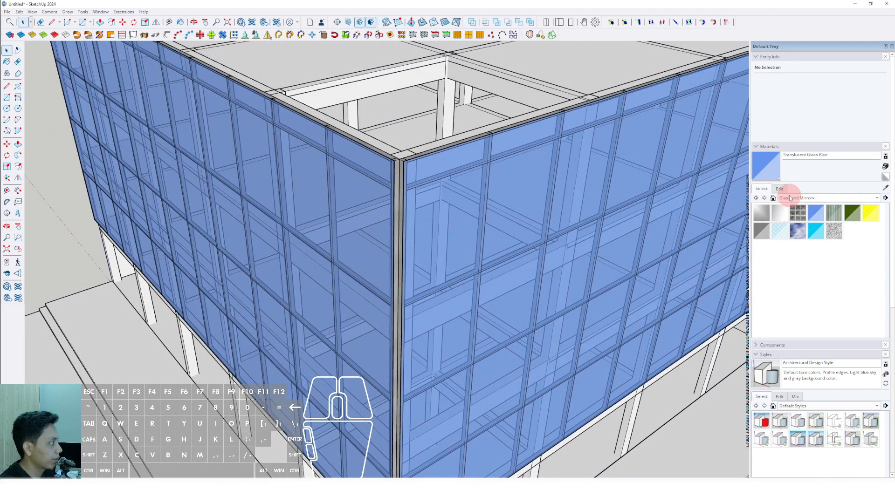
click(779, 189)
drag(783, 328, 777, 327)
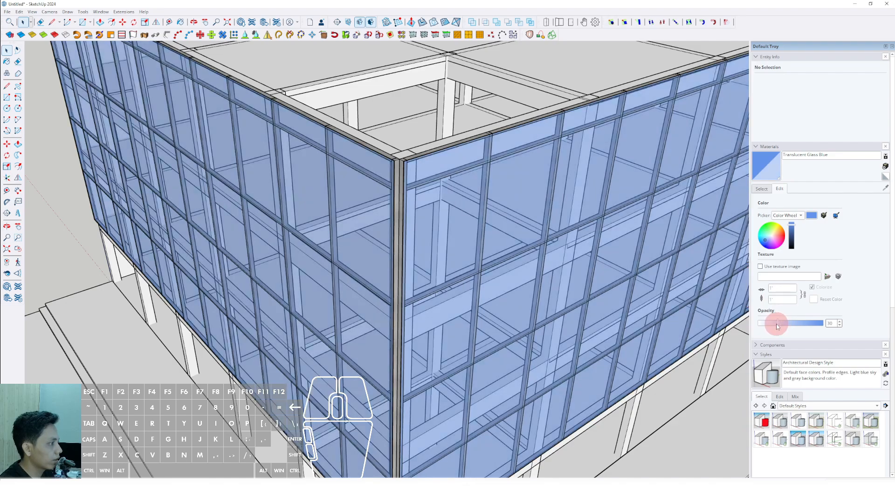
Edit one glass panel at the shared building corner and push/pull its end face outward over the corner mullion.
scroll(469, 246, up, 8)
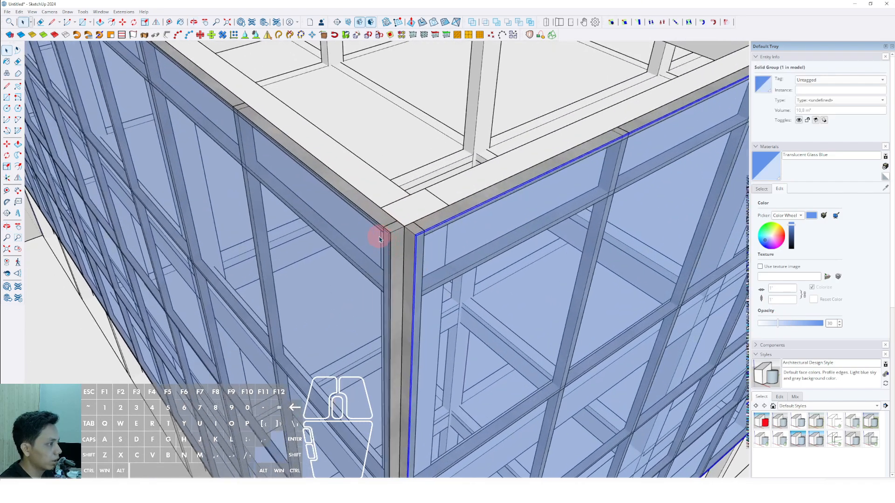
click(368, 235)
double_click(368, 234)
scroll(377, 236, up, 3)
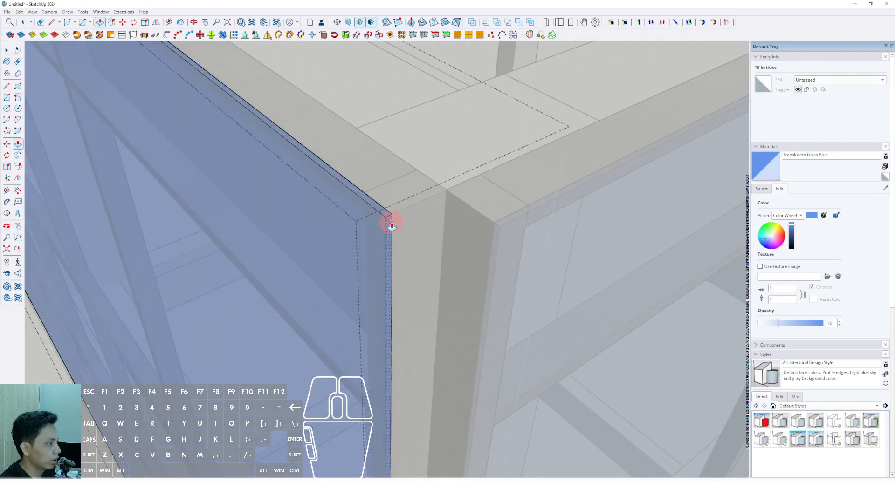
click(392, 225)
Edit the adjoining glass panel and push/pull its end face to meet the first panel at the corner.
middle_drag(574, 264, 495, 241)
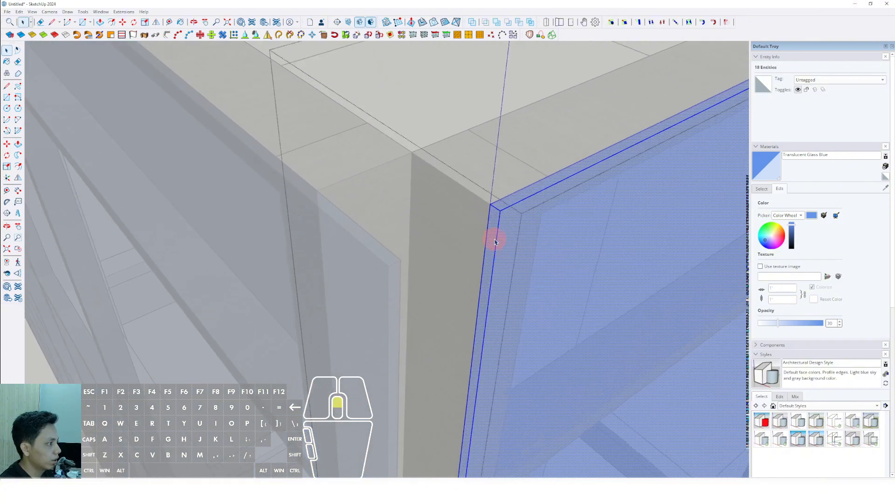
key(space)
scroll(400, 262, down, 10)
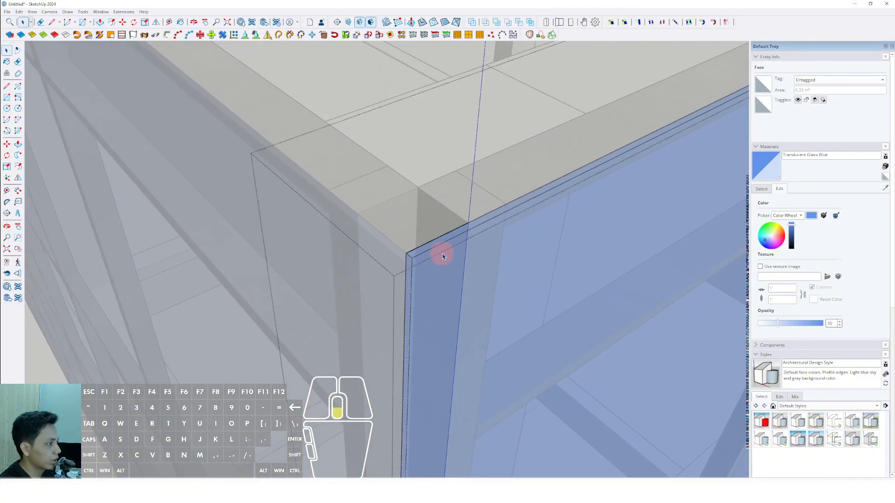
scroll(438, 244, down, 2)
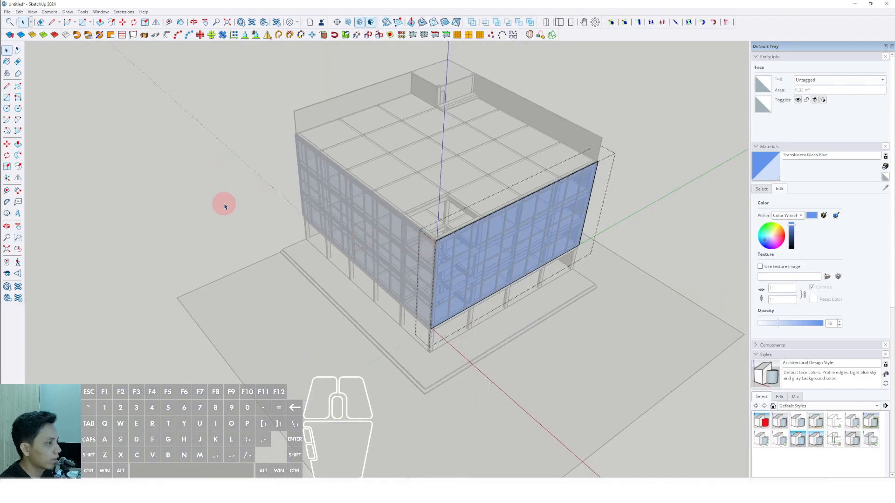
click(224, 203)
middle_drag(332, 242, 403, 227)
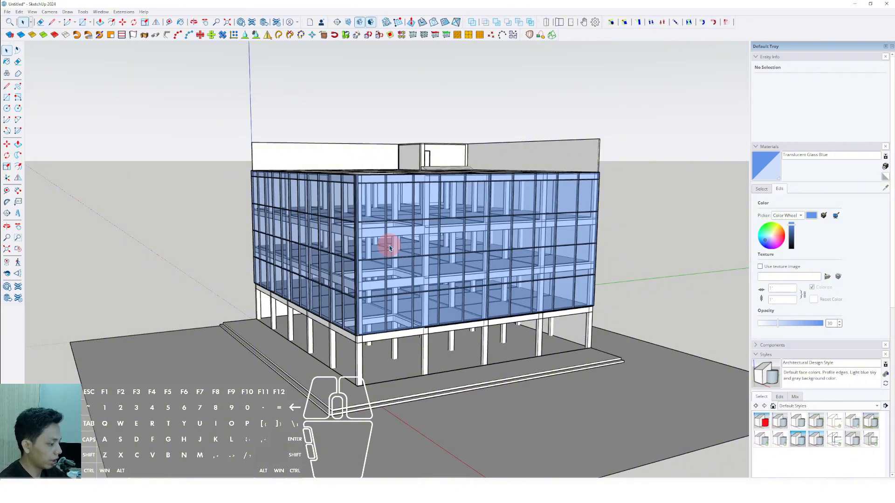
Edit the roof slab and push/pull its side face across the corner opening to the outer beam, filling the opening.
scroll(410, 247, up, 3)
middle_drag(433, 235, 440, 284)
scroll(641, 205, up, 2)
middle_drag(643, 200, 582, 284)
scroll(478, 310, down, 2)
middle_drag(478, 310, 511, 253)
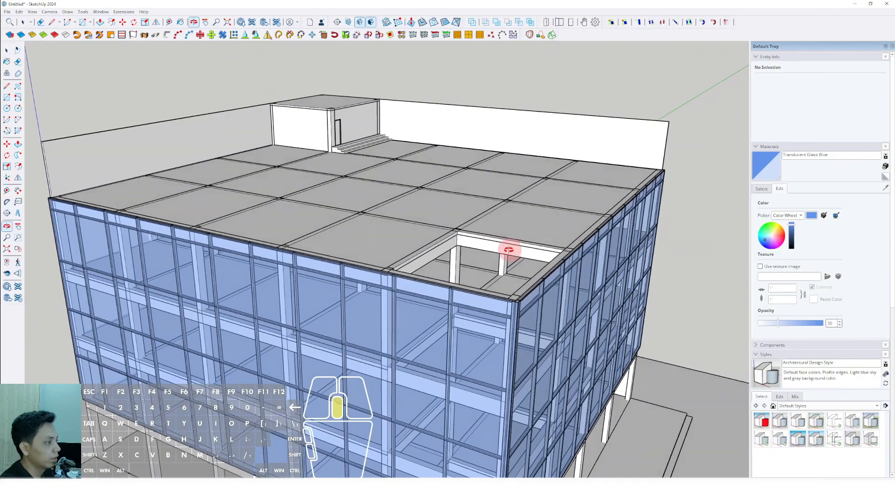
scroll(420, 280, up, 5)
scroll(457, 278, up, 5)
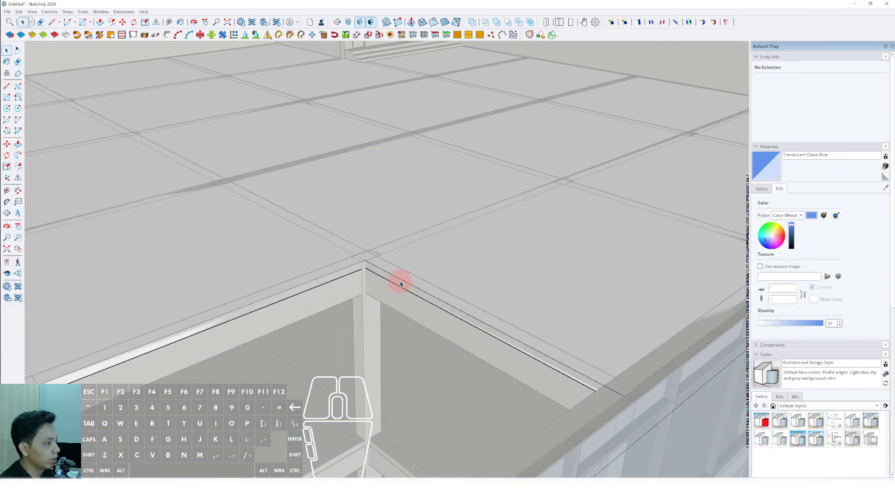
key(space)
click(454, 265)
scroll(404, 280, up, 2)
key(p)
click(390, 278)
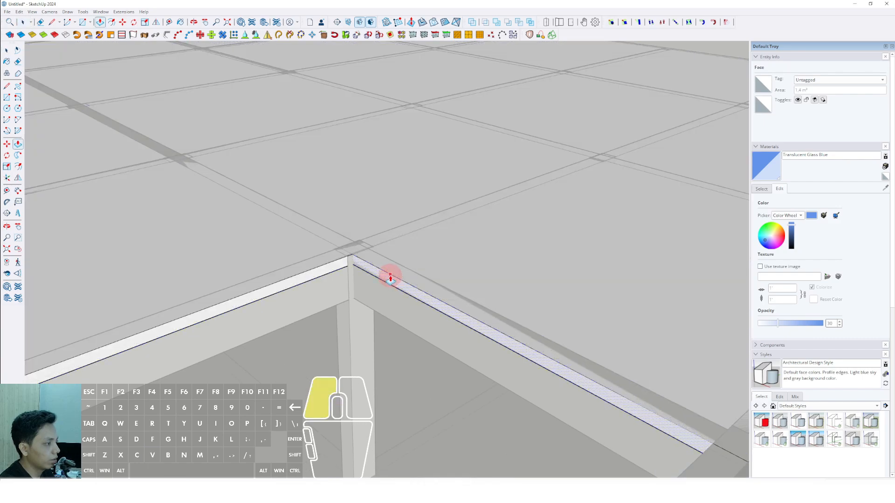
scroll(327, 301, down, 4)
middle_drag(316, 310, 373, 288)
scroll(207, 331, up, 2)
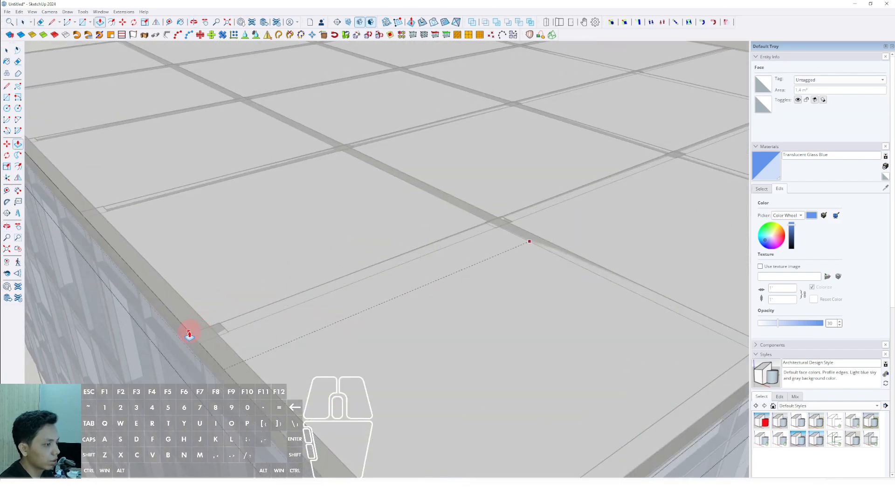
key(space)
scroll(344, 268, down, 8)
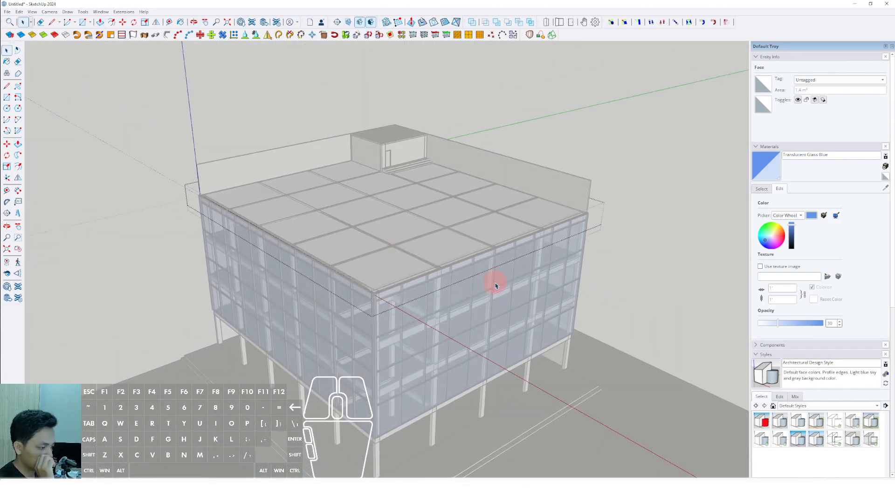
click(629, 276)
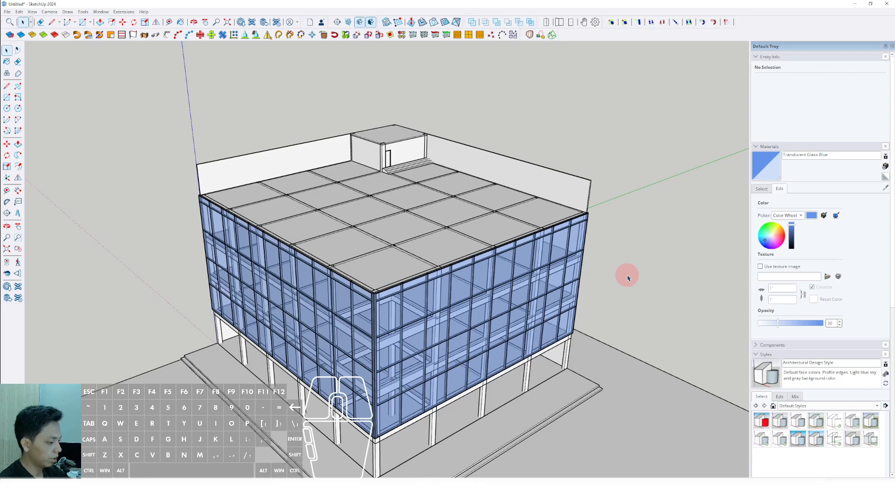
Copy the four perimeter columns beneath one glass facade straight outward to the edge of the ground platform.
middle_drag(618, 277, 445, 361)
scroll(436, 356, up, 2)
click(436, 356)
shift+click(486, 325)
shift+click(569, 302)
scroll(449, 355, up, 2)
scroll(661, 225, up, 1)
middle_drag(410, 396, 420, 362)
scroll(422, 366, up, 6)
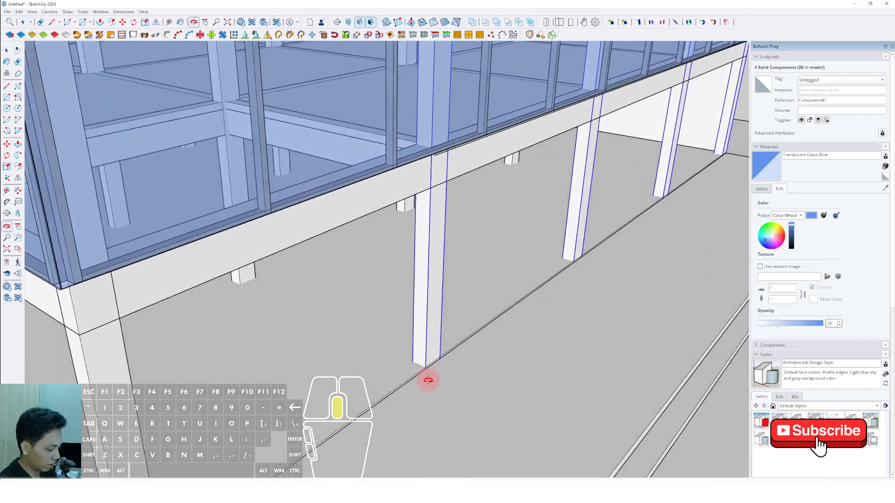
key(m)
key(ctrl)
click(423, 364)
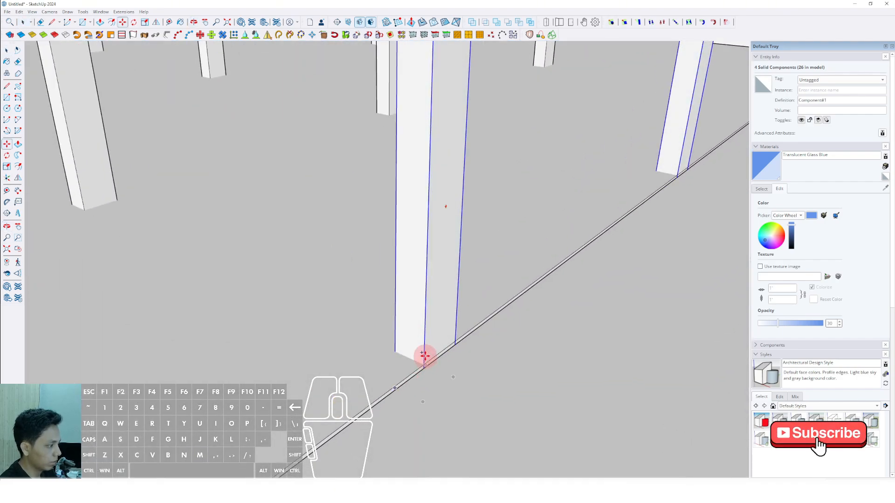
scroll(452, 367, down, 2)
scroll(459, 368, down, 3)
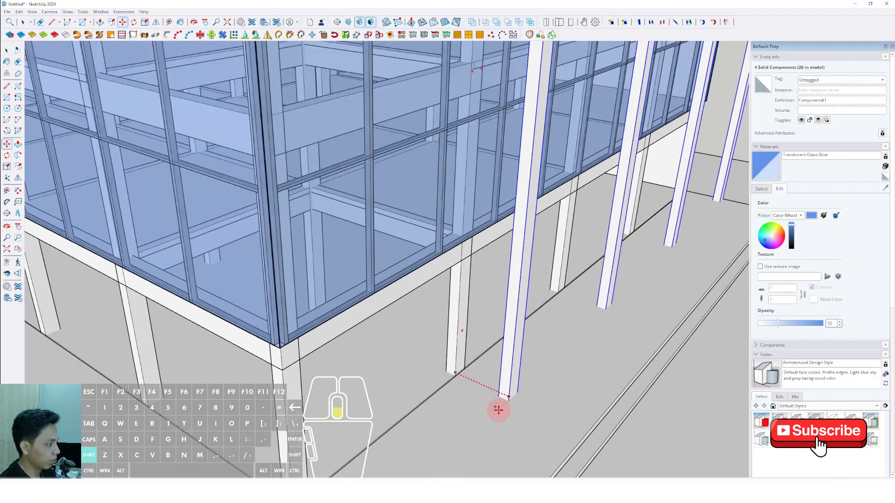
scroll(500, 410, up, 2)
key(space)
scroll(486, 368, down, 7)
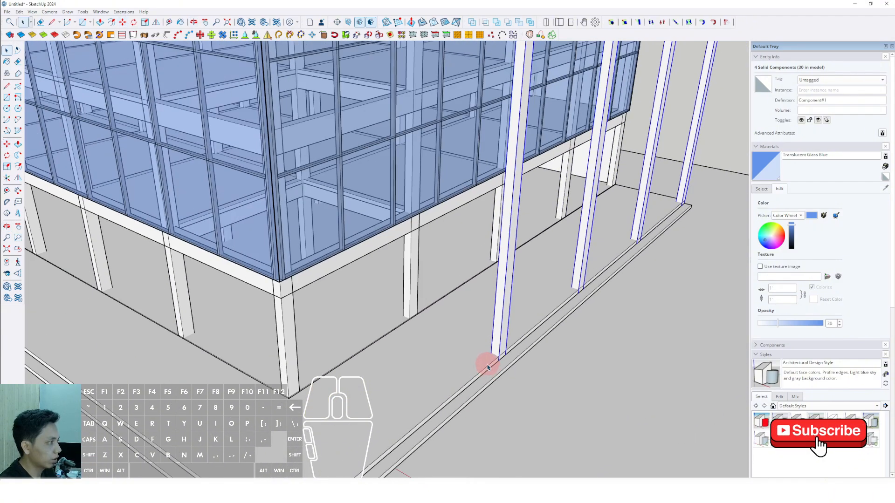
Make the four copied columns unique and draw a diagonal across the top face of the one nearest the corner.
middle_drag(488, 362, 387, 403)
middle_drag(433, 313, 411, 266)
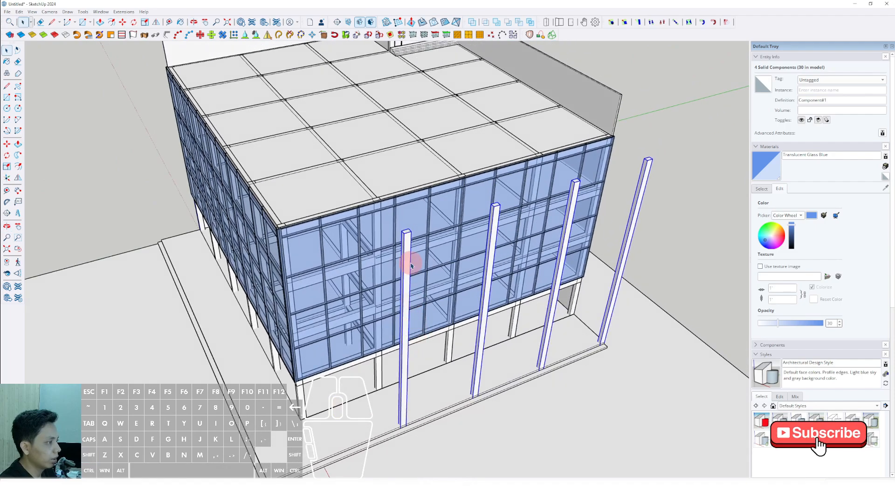
scroll(410, 257, up, 2)
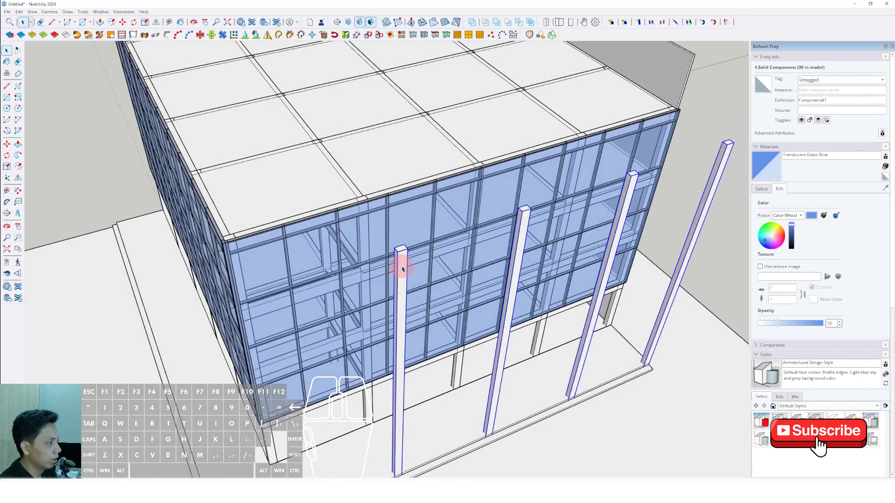
right_click(403, 267)
click(426, 350)
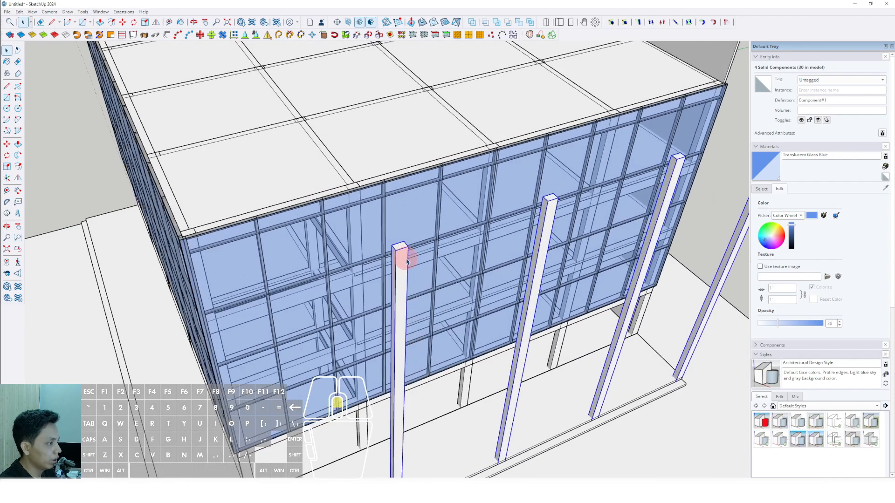
scroll(397, 280, up, 3)
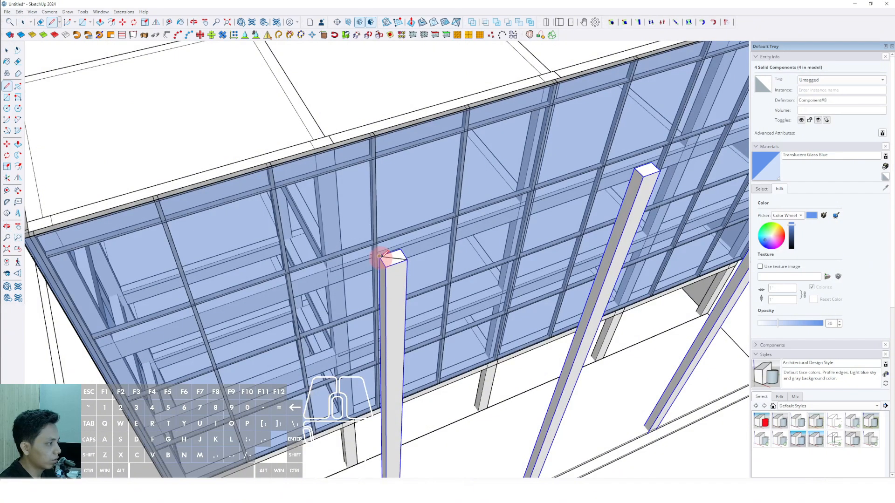
scroll(388, 259, up, 1)
key(space)
triple_click(394, 262)
key(c)
click(394, 258)
scroll(400, 258, down, 1)
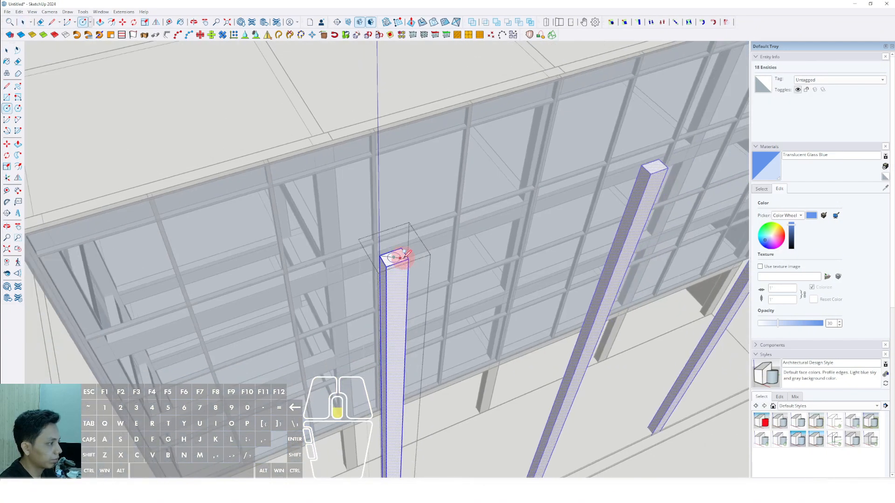
scroll(421, 274, down, 6)
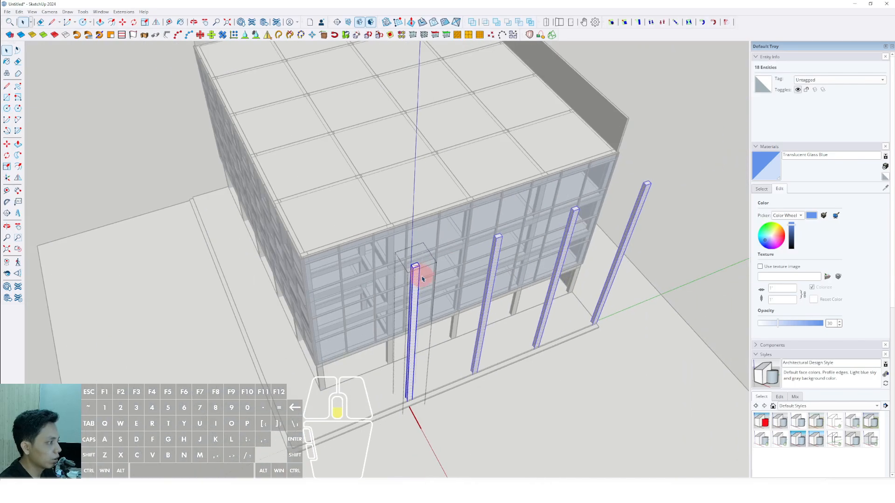
key(space)
click(624, 235)
Copy the five perimeter columns beneath the adjoining glass facade straight outward to the ground platform's edge.
middle_drag(355, 310, 555, 302)
scroll(461, 310, up, 1)
middle_drag(460, 310, 442, 344)
scroll(409, 270, up, 1)
scroll(434, 337, up, 1)
scroll(386, 318, up, 1)
click(380, 316)
scroll(372, 312, down, 1)
scroll(392, 329, up, 2)
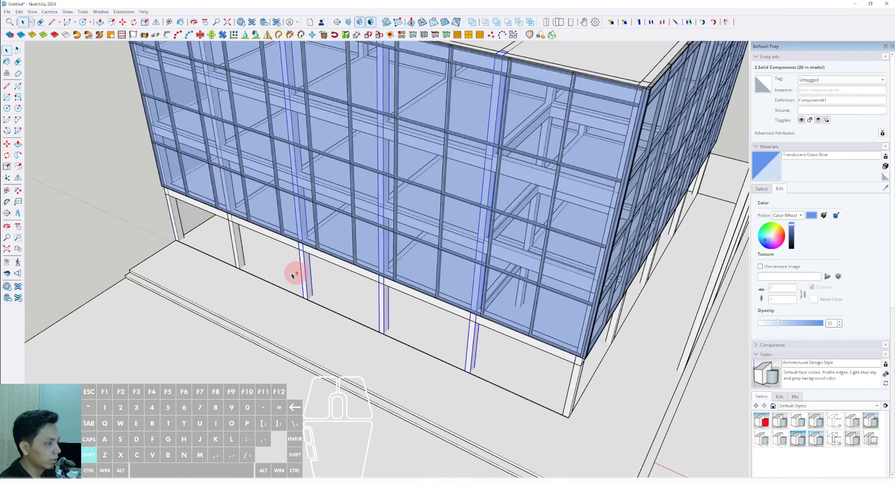
scroll(424, 346, up, 2)
middle_drag(422, 345, 327, 282)
scroll(395, 284, up, 2)
scroll(399, 329, up, 2)
middle_drag(399, 330, 392, 319)
key(m)
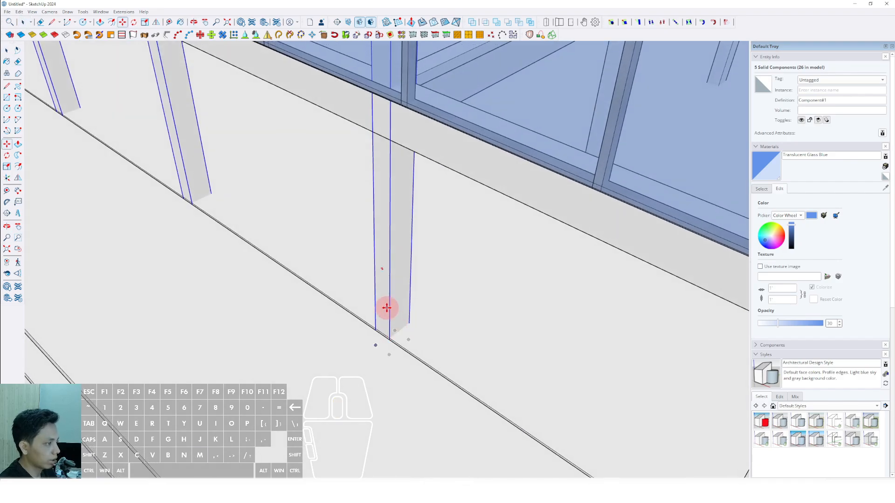
click(391, 299)
shift+scroll(396, 297, down, 4)
shift+middle_drag(321, 412, 333, 386)
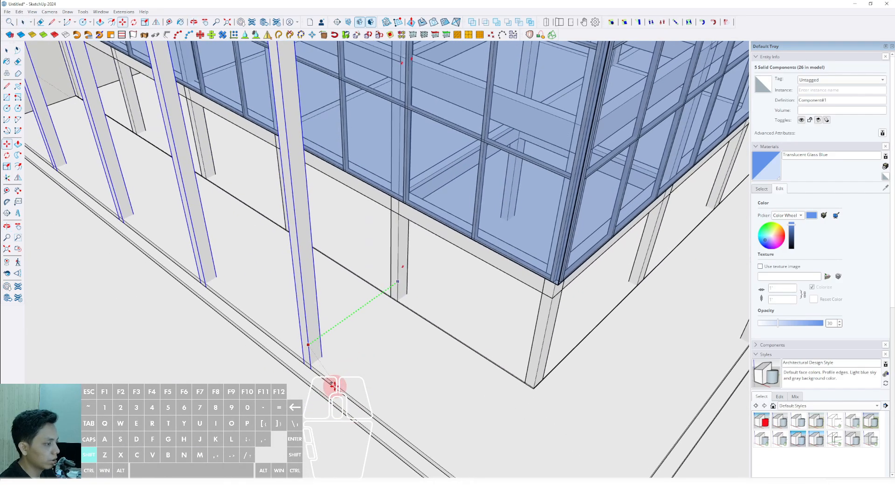
scroll(354, 364, down, 5)
scroll(340, 260, up, 2)
Make the five copied columns unique and draw a diagonal across the top face of the one nearest the corner.
right_click(340, 257)
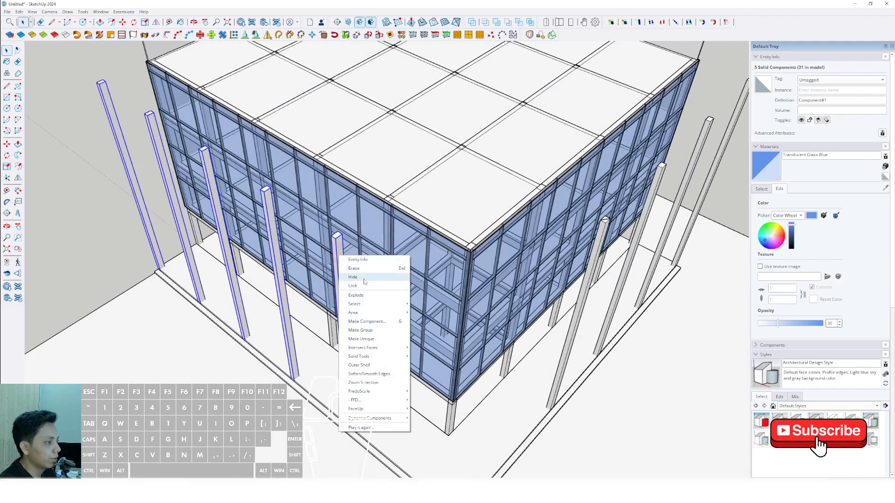
click(361, 339)
key(l)
scroll(350, 289, up, 4)
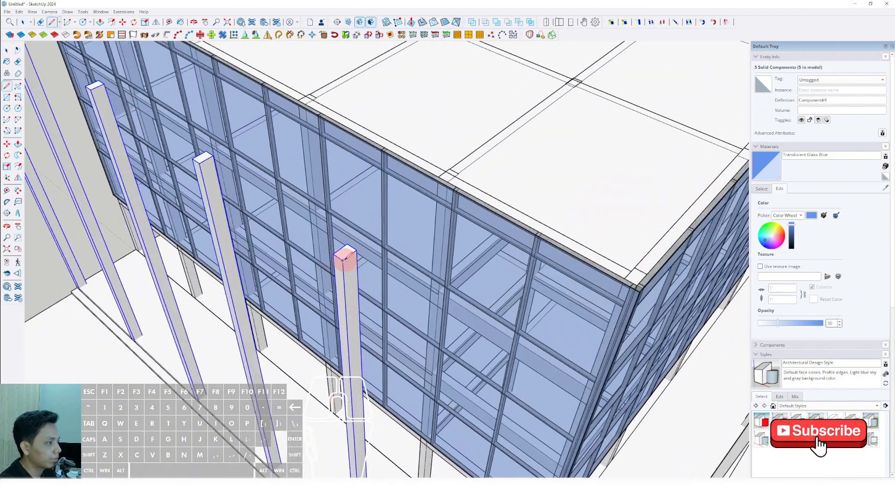
scroll(346, 245, up, 3)
click(346, 248)
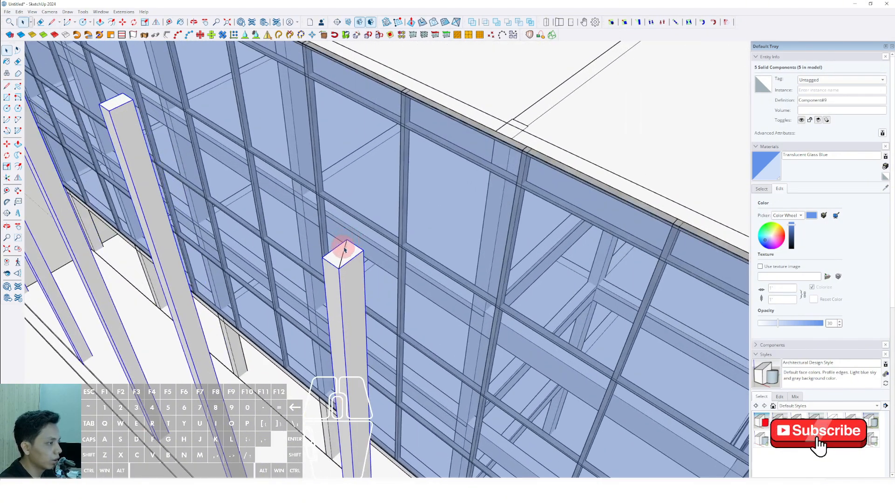
Edit that column and draw a circle on its top, centred on the diagonal's midpoint and reaching the square's corners.
key(space)
scroll(345, 261, down, 6)
scroll(345, 275, up, 3)
triple_click(345, 256)
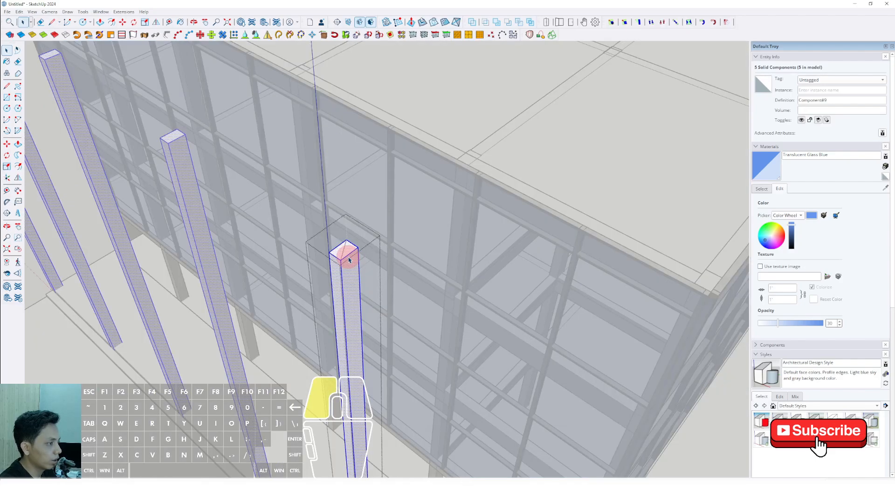
scroll(344, 254, up, 2)
key(c)
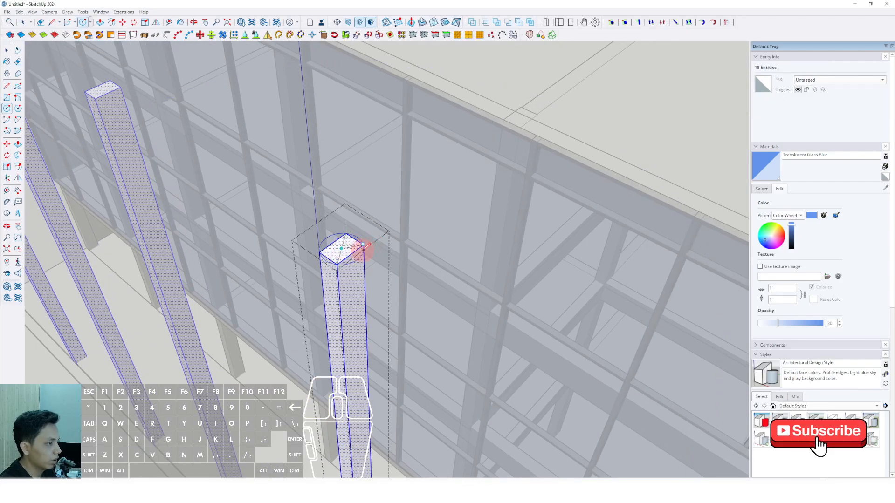
scroll(363, 247, down, 1)
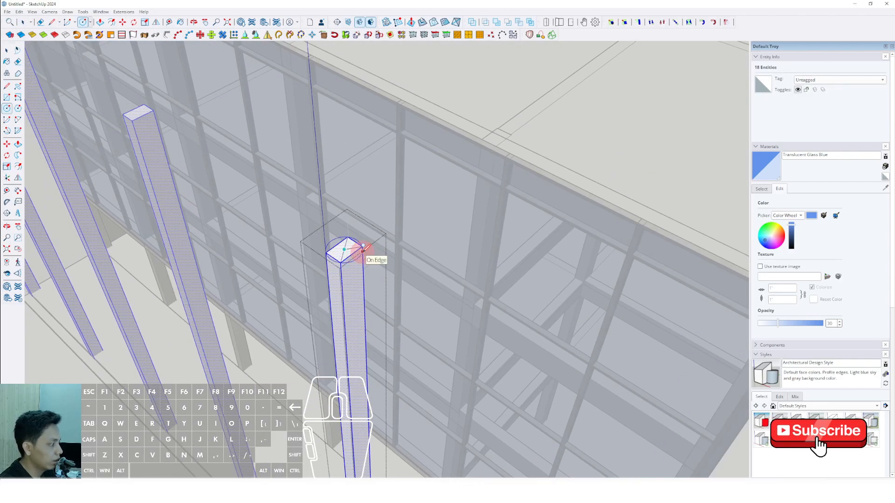
scroll(363, 247, up, 2)
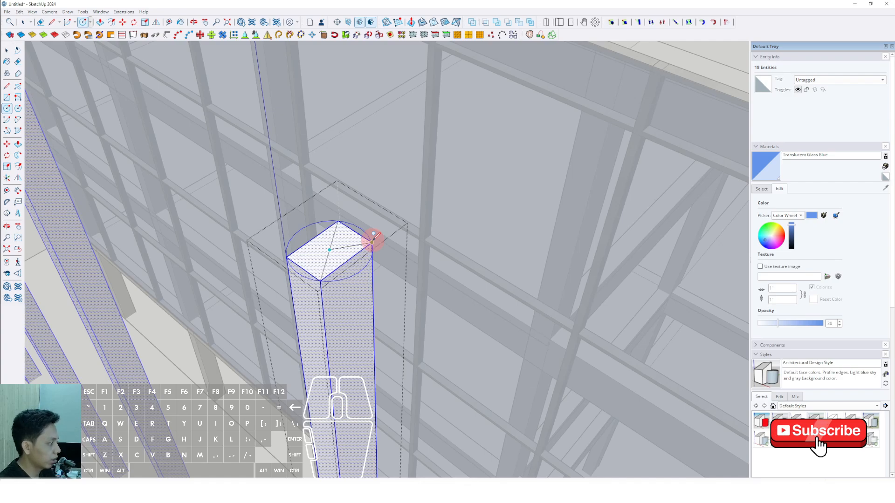
scroll(373, 240, up, 2)
click(373, 241)
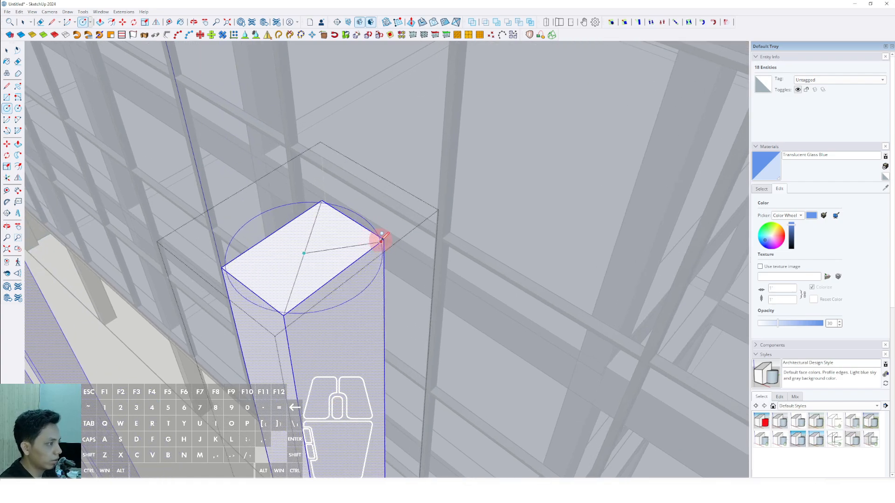
Push/pull two of the circle segments outside the square top down to the column's base.
click(370, 273)
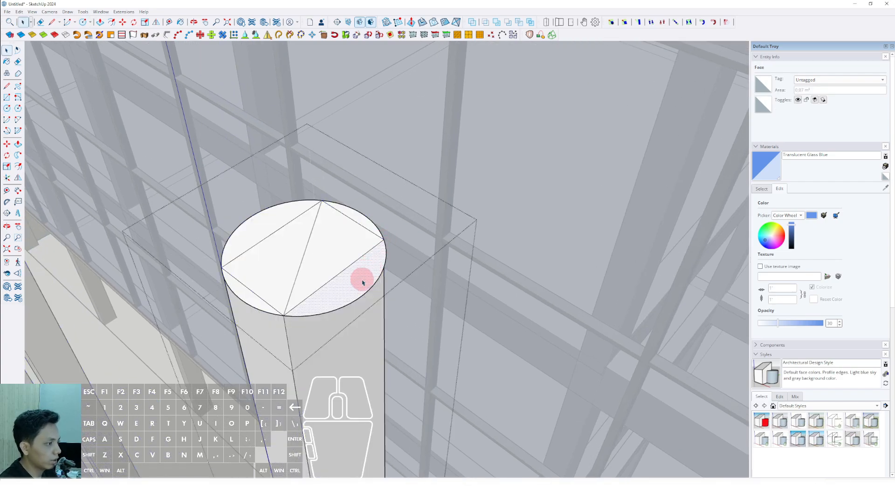
key(p)
scroll(359, 317, down, 6)
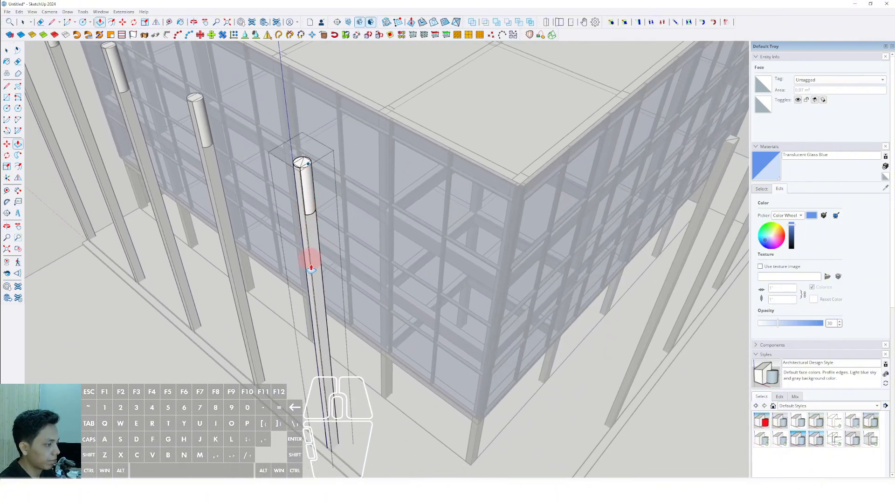
click(359, 446)
key(space)
scroll(309, 180, up, 8)
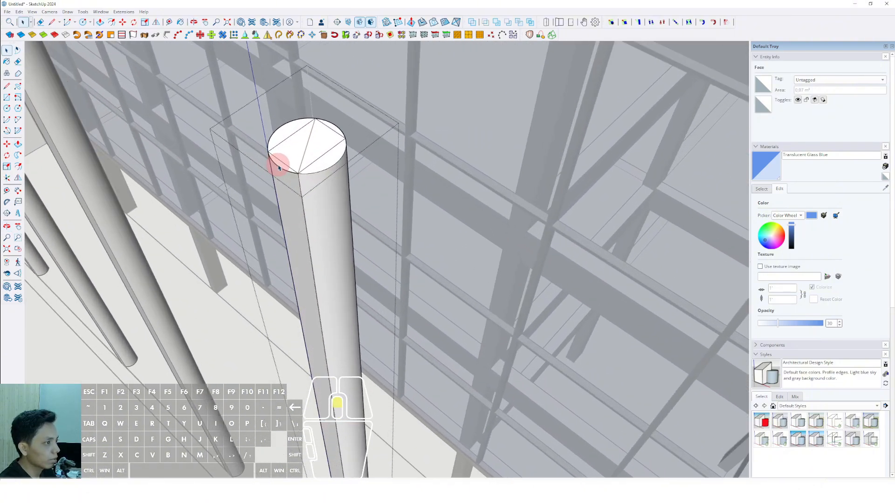
click(277, 163)
scroll(291, 226, down, 2)
shift+middle_drag(337, 392, 305, 281)
click(385, 438)
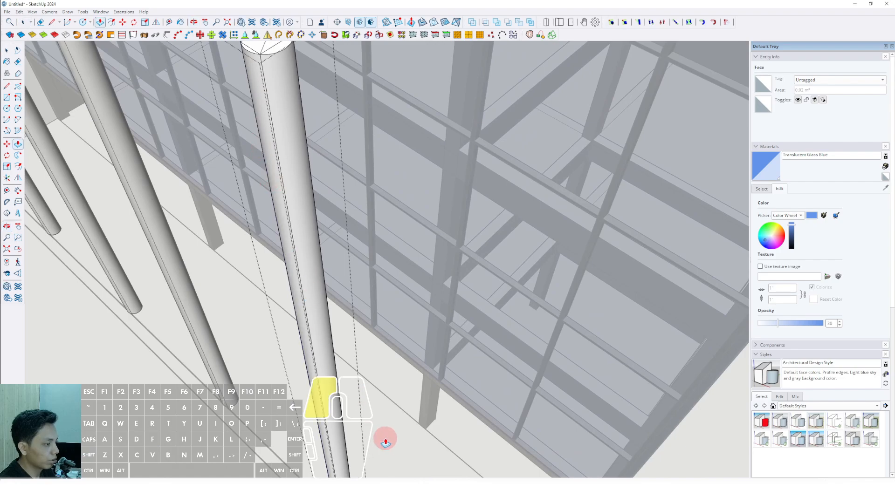
Push/pull the remaining two circle segments down to the base to complete the round column, then finish editing the component.
scroll(274, 167, up, 2)
shift+middle_drag(274, 166, 278, 239)
click(261, 70)
scroll(280, 148, down, 3)
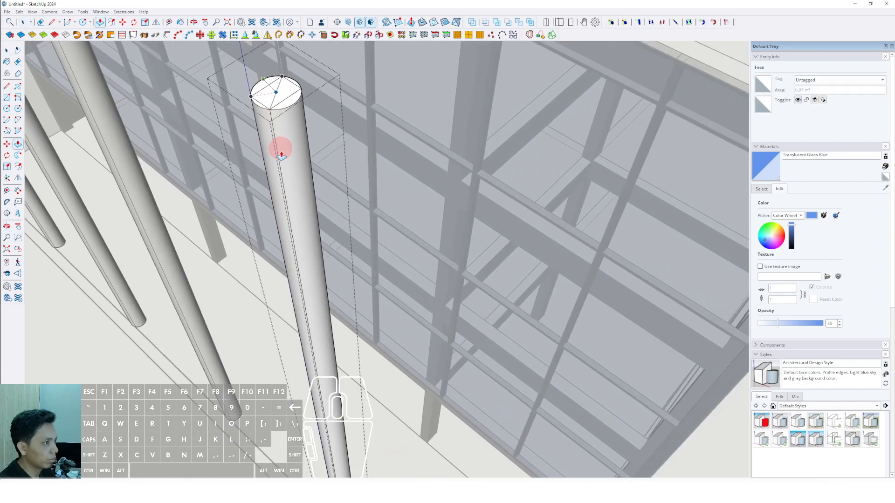
key(space)
scroll(294, 135, up, 3)
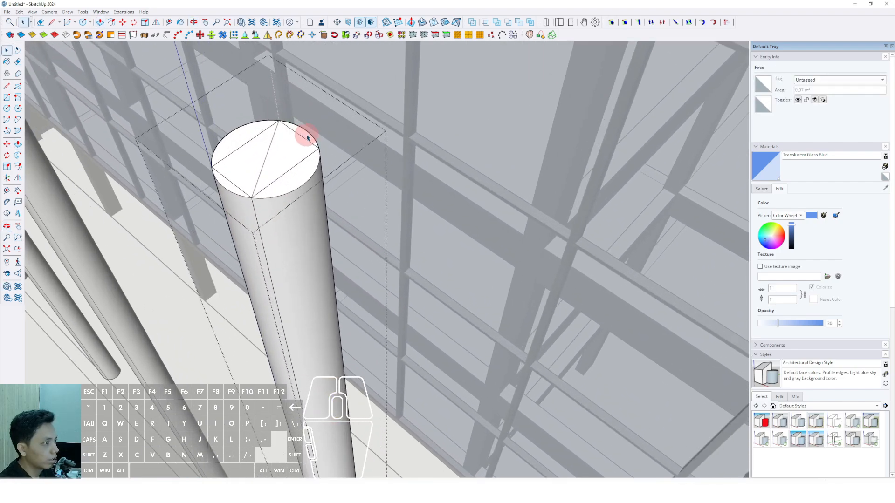
click(315, 159)
scroll(321, 228, down, 4)
shift+middle_drag(322, 265, 270, 168)
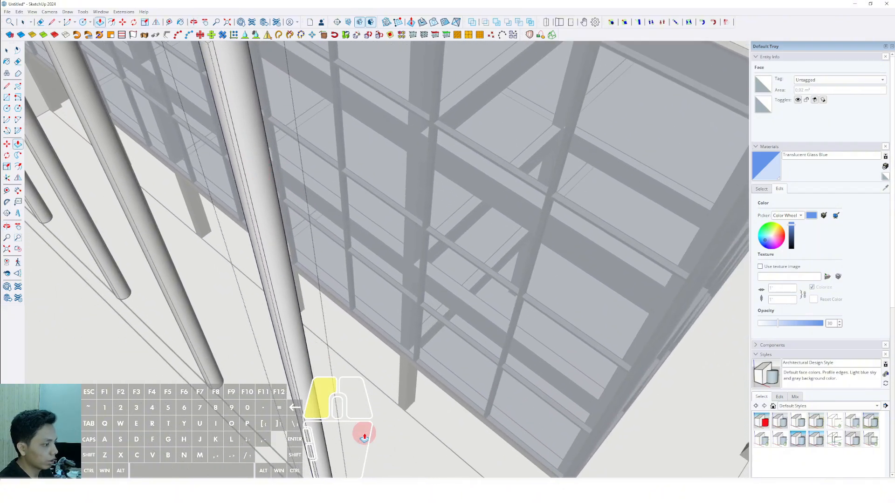
key(space)
scroll(364, 437, down, 5)
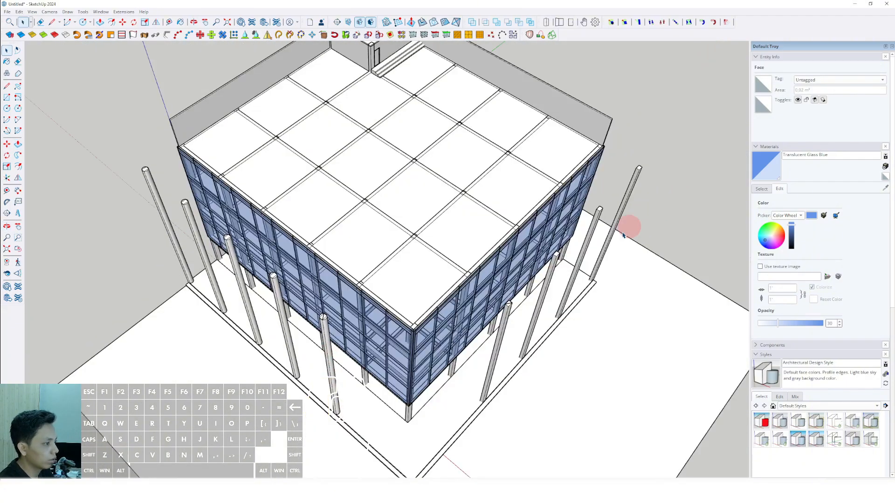
Edit the corner-side copied column on the other facade and draw a circle through its top corners, centred on the diagonal.
middle_drag(631, 224, 277, 325)
scroll(530, 289, up, 8)
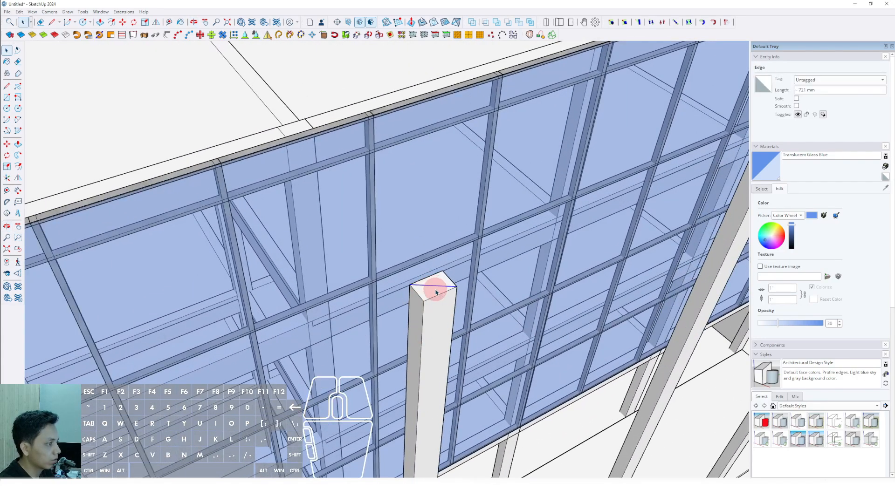
triple_click(436, 293)
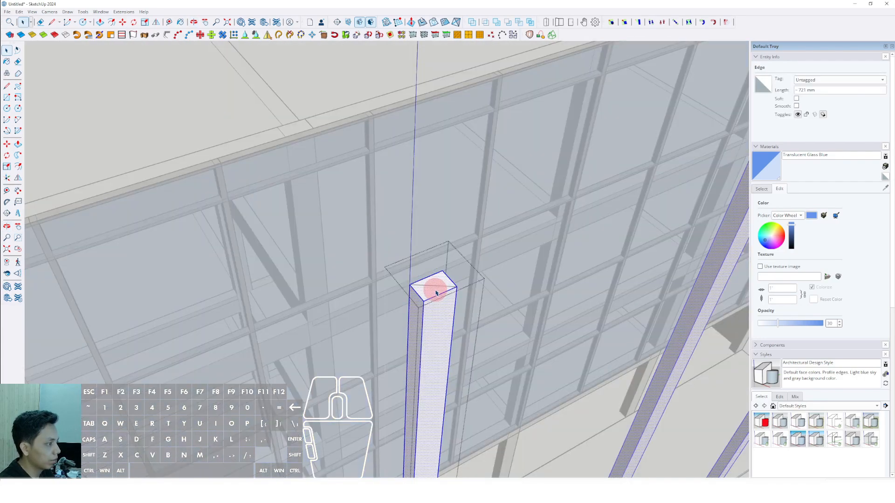
click(456, 282)
scroll(443, 295, down, 3)
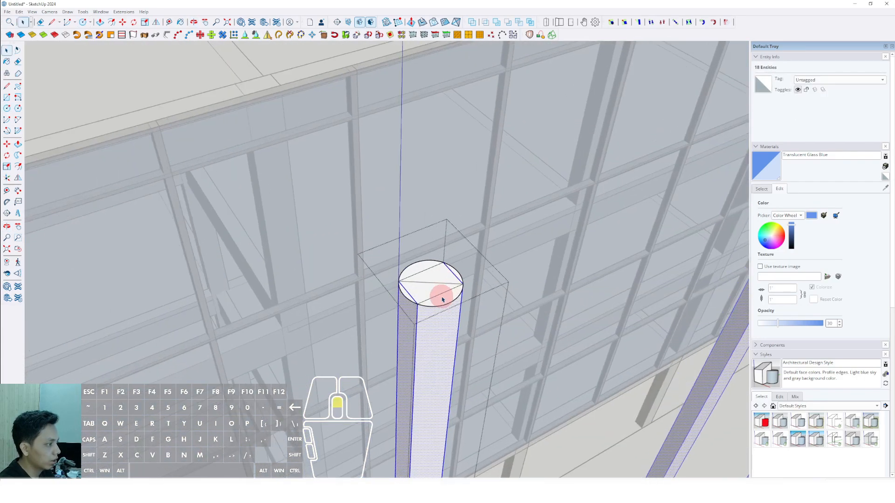
Push/pull the first two circle segments around this column's square top down to its base.
key(v)
scroll(437, 334, down, 4)
middle_drag(426, 411, 400, 287)
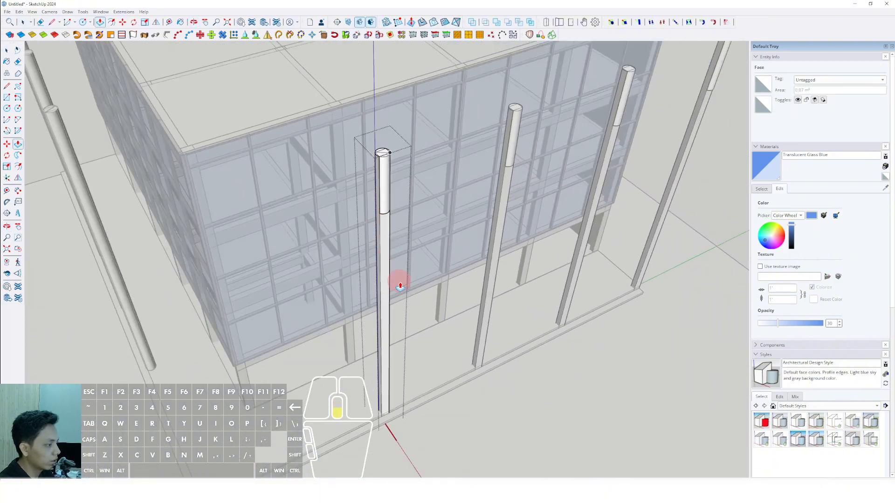
key(space)
scroll(389, 285, up, 6)
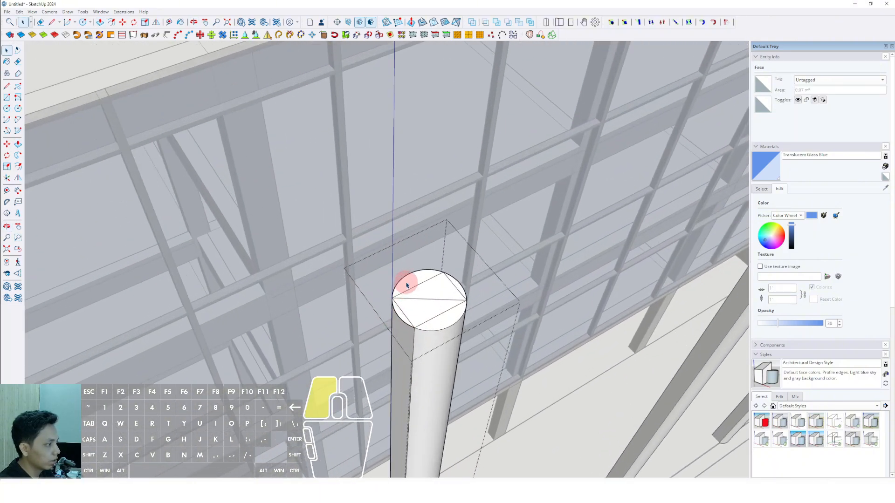
scroll(412, 286, down, 1)
shift+middle_drag(412, 287, 412, 194)
click(413, 192)
scroll(414, 164, down, 3)
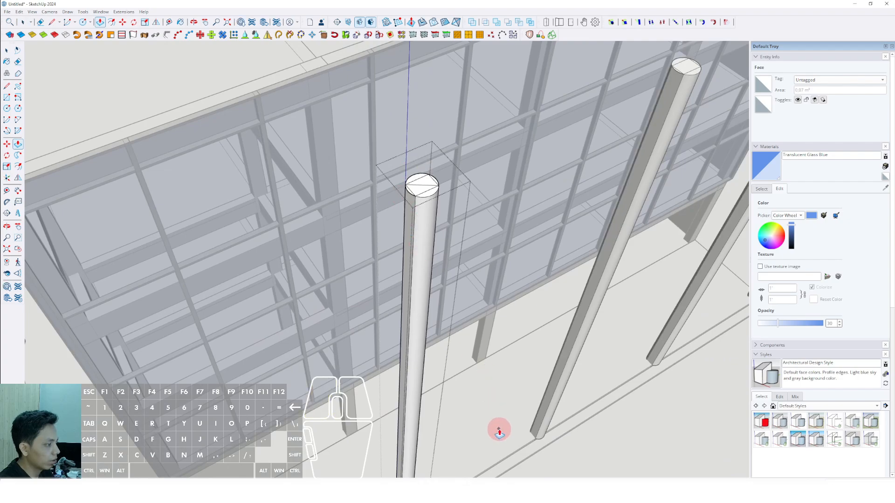
Push/pull the column's third circle segment, on the side facing the building, down to the base.
key(space)
scroll(437, 179, up, 4)
click(436, 173)
scroll(437, 146, down, 4)
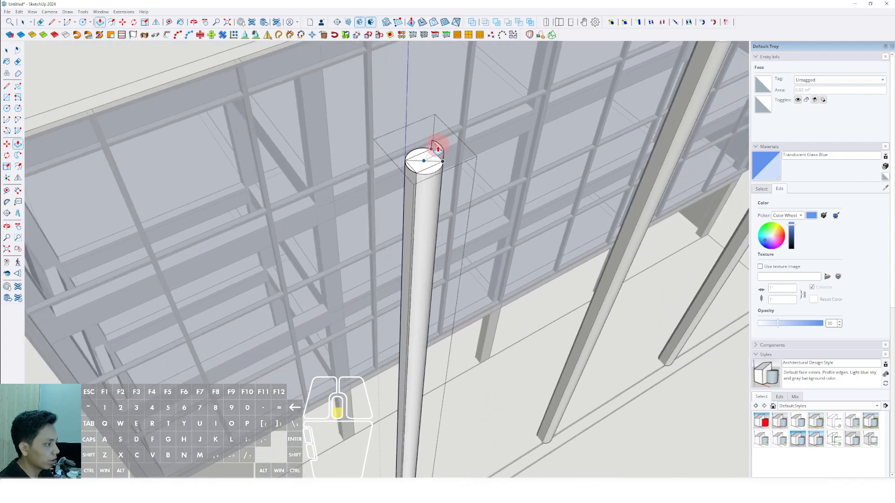
click(475, 416)
key(space)
Push/pull the last circle segment down to the base to complete the round column, and finish editing it.
scroll(412, 164, up, 4)
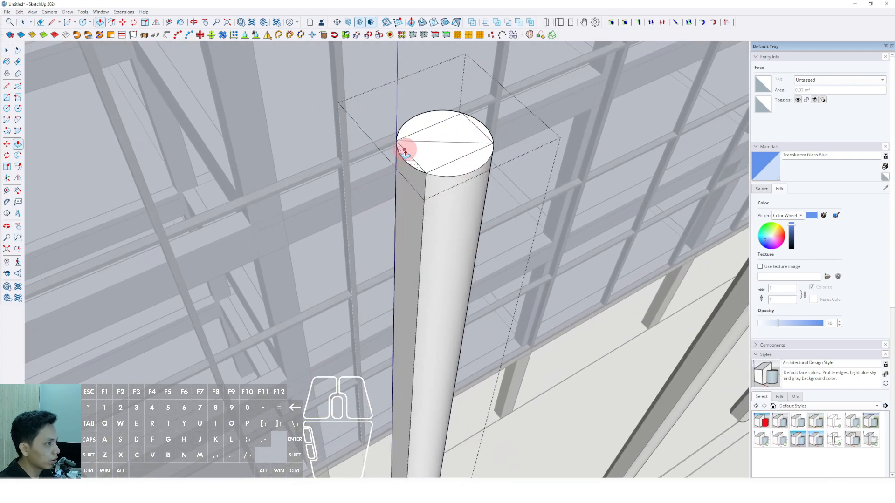
click(404, 152)
scroll(387, 285, down, 6)
shift+middle_drag(387, 359, 401, 211)
click(379, 417)
key(space)
scroll(385, 382, down, 4)
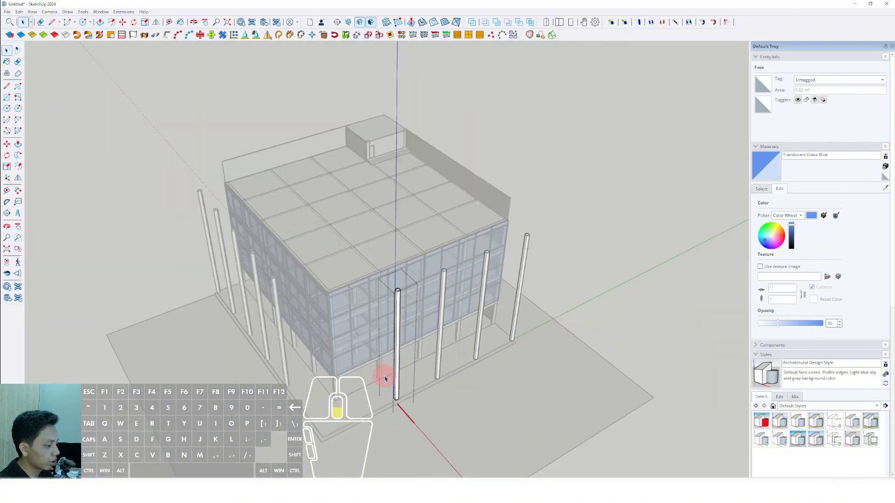
middle_drag(386, 379, 410, 294)
click(566, 215)
Open the roof slab for editing and push/pull its edge face on one glass facade outward past the freestanding columns.
scroll(331, 283, up, 2)
middle_drag(332, 283, 406, 305)
middle_drag(412, 290, 374, 274)
double_click(378, 265)
key(comma)
scroll(400, 287, up, 4)
key(p)
click(407, 282)
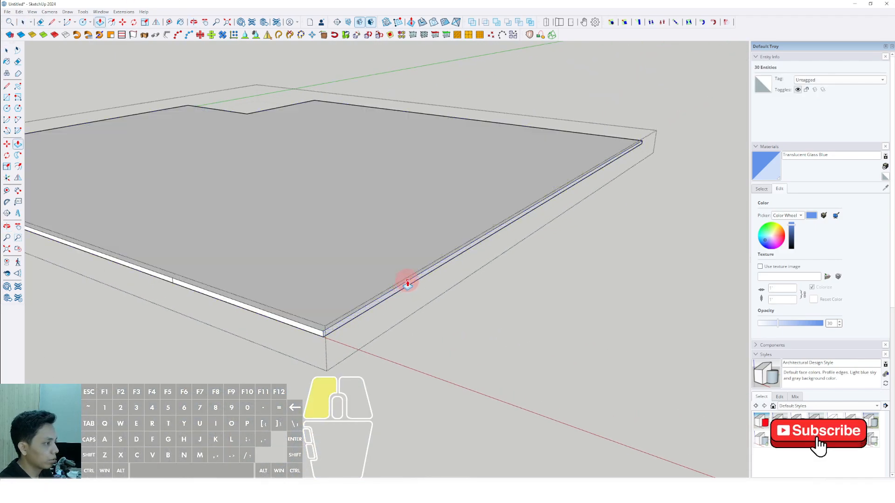
key(comma)
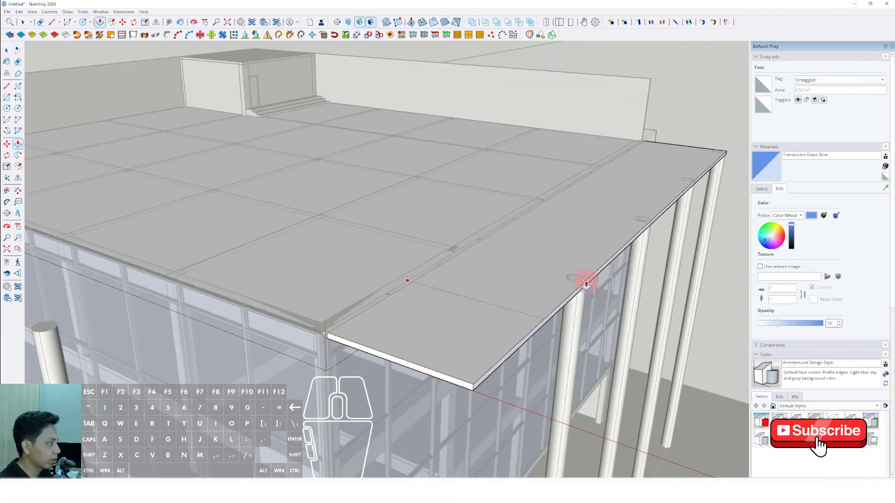
click(638, 300)
key(space)
scroll(631, 301, down, 2)
scroll(401, 354, up, 4)
key(p)
click(393, 351)
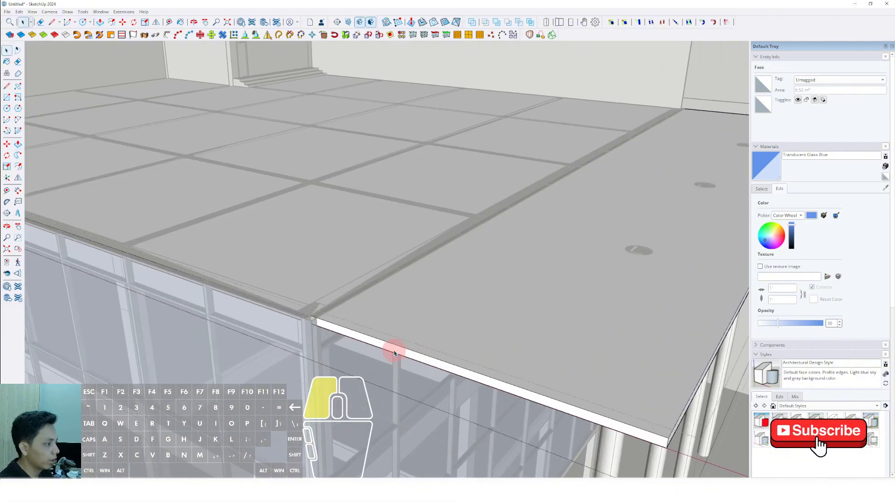
scroll(315, 372, down, 4)
scroll(316, 372, down, 3)
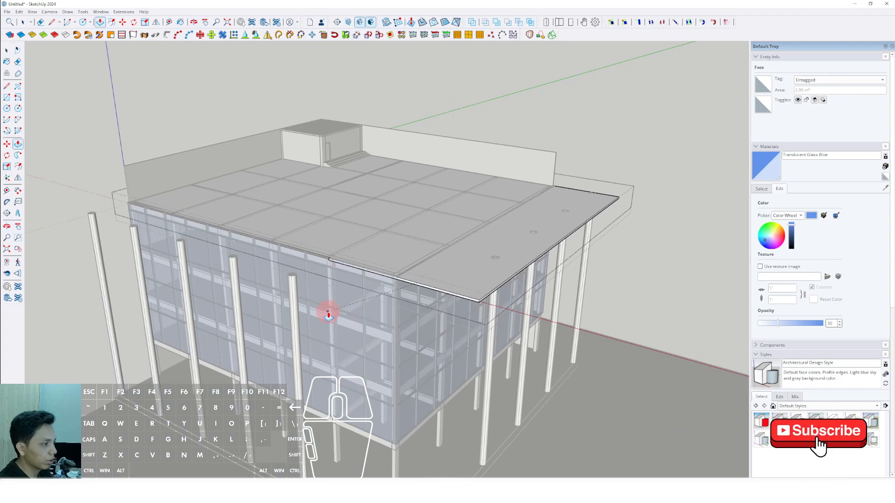
Push/pull the slab's full edge face on the other glass facade outward past its columns, then finish editing the slab.
key(comma)
scroll(339, 262, up, 6)
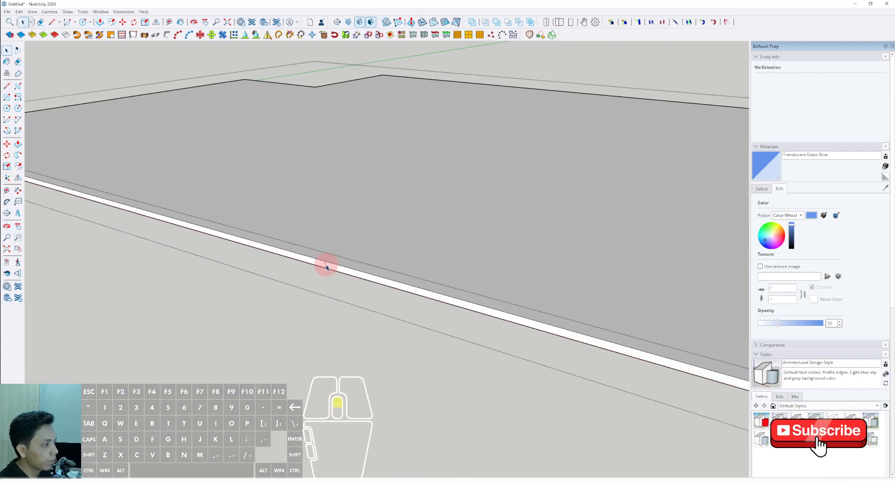
key(p)
click(327, 266)
key(space)
key(p)
scroll(299, 298, down, 10)
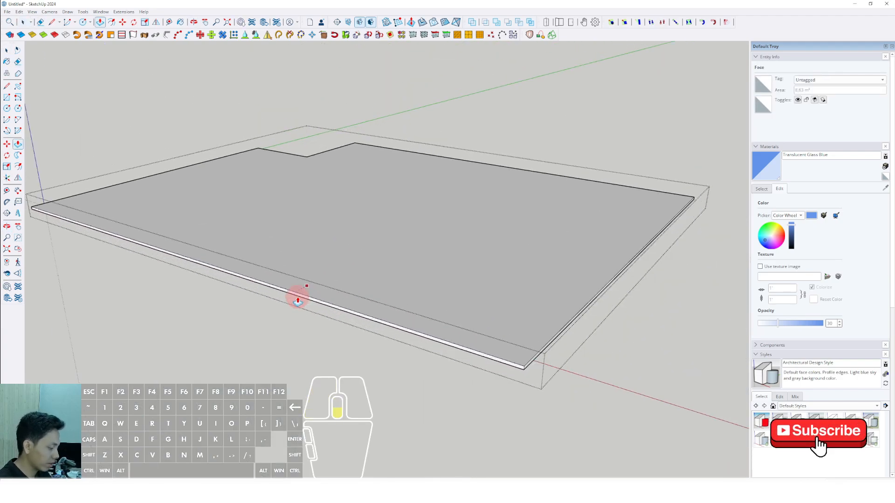
key(comma)
scroll(235, 303, up, 1)
middle_drag(235, 303, 251, 295)
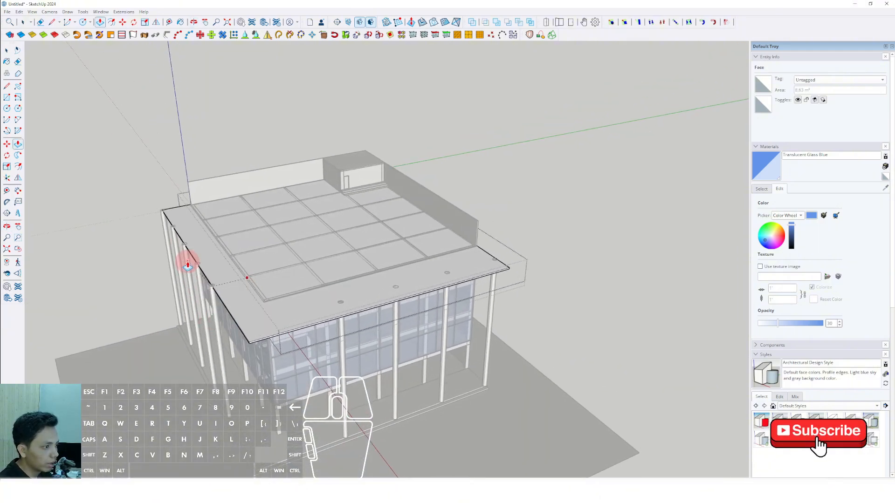
key(space)
middle_drag(177, 200, 598, 207)
click(599, 207)
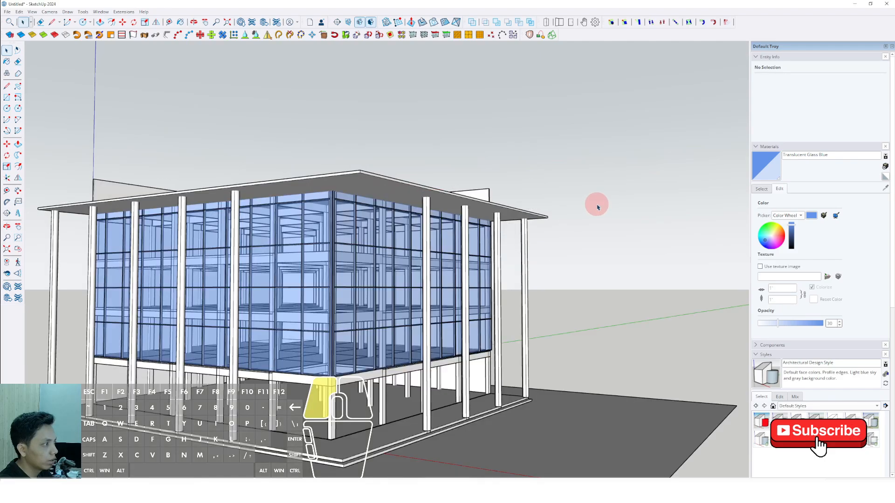
middle_drag(407, 279, 410, 210)
scroll(382, 251, up, 5)
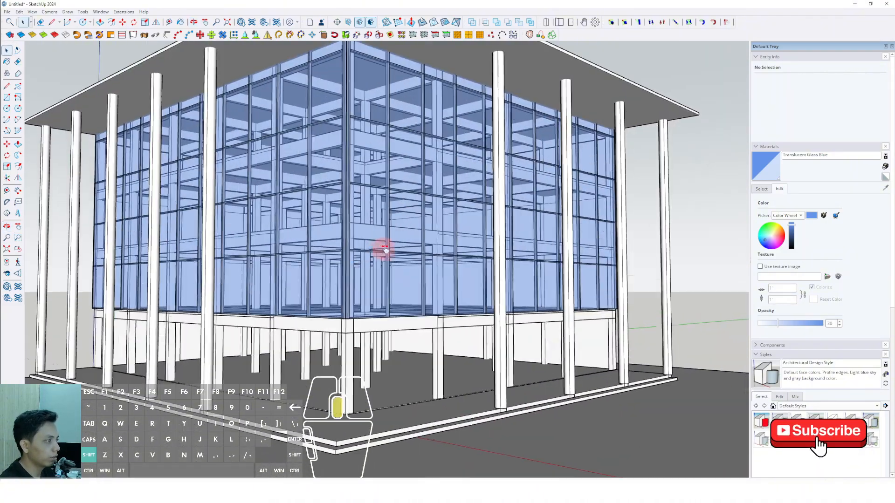
scroll(422, 237, down, 1)
middle_drag(415, 266, 360, 167)
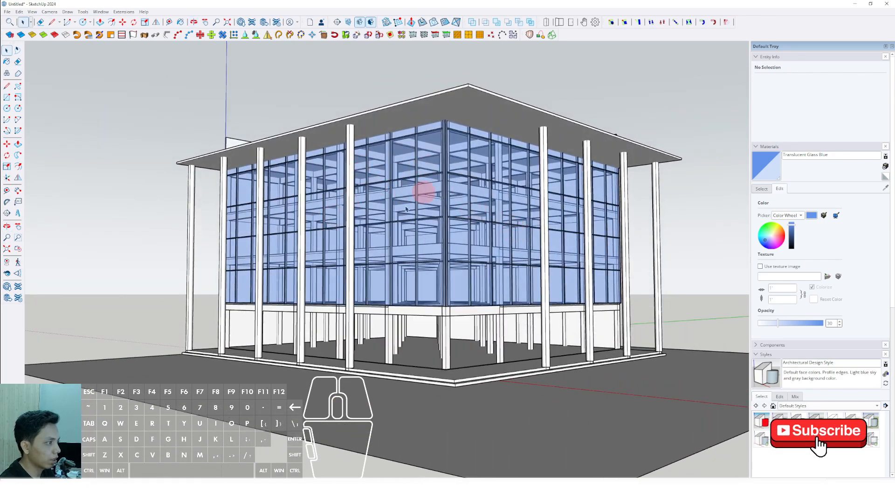
Draw a low rectangle at the end of the existing roof wall and push/pull it along the roof edge as a parapet.
middle_drag(362, 223, 518, 227)
scroll(518, 227, up, 8)
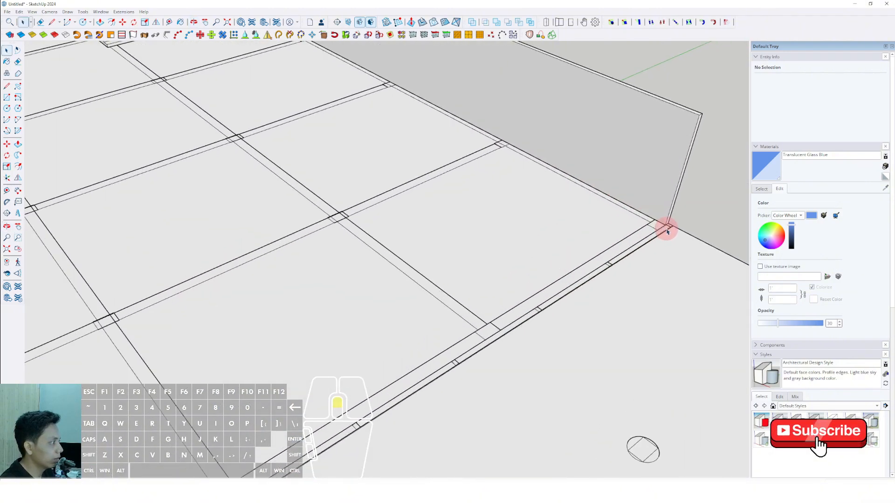
scroll(615, 247, up, 2)
key(r)
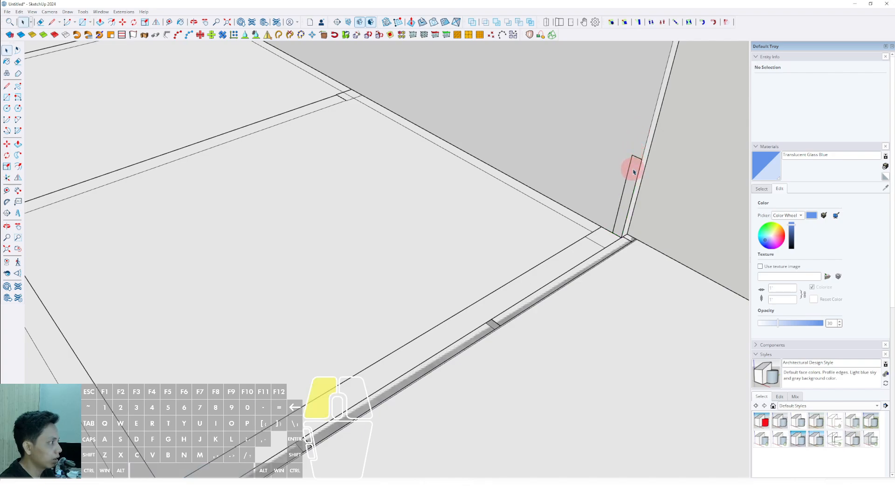
scroll(523, 247, down, 8)
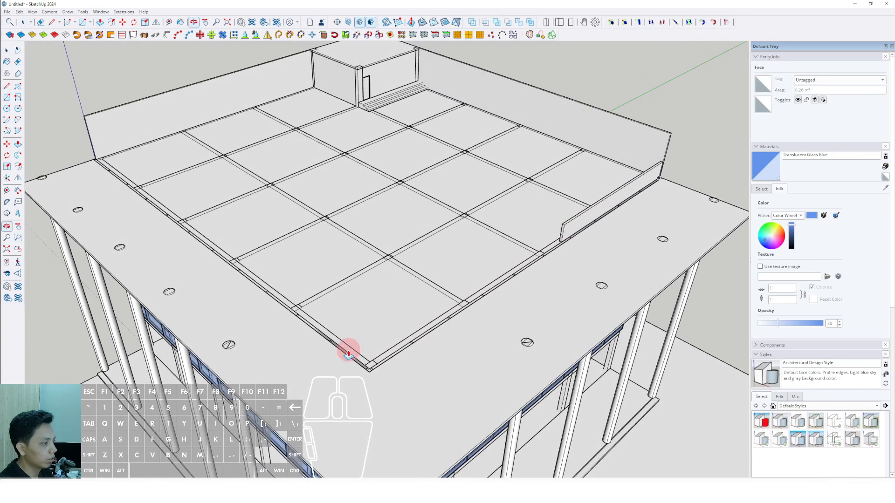
Copy the parapet's end edge to mark the wall thickness at the corner, and push/pull that strip along the adjacent roof edge.
scroll(351, 347, up, 5)
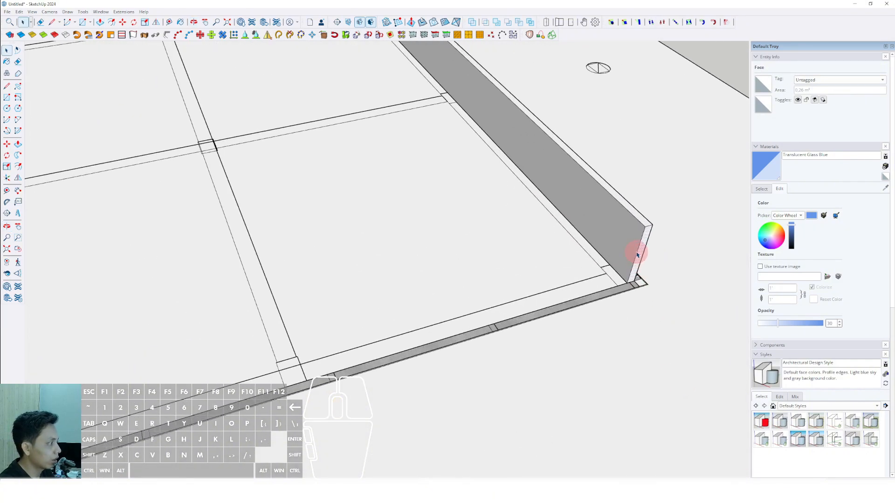
click(638, 252)
scroll(640, 256, up, 2)
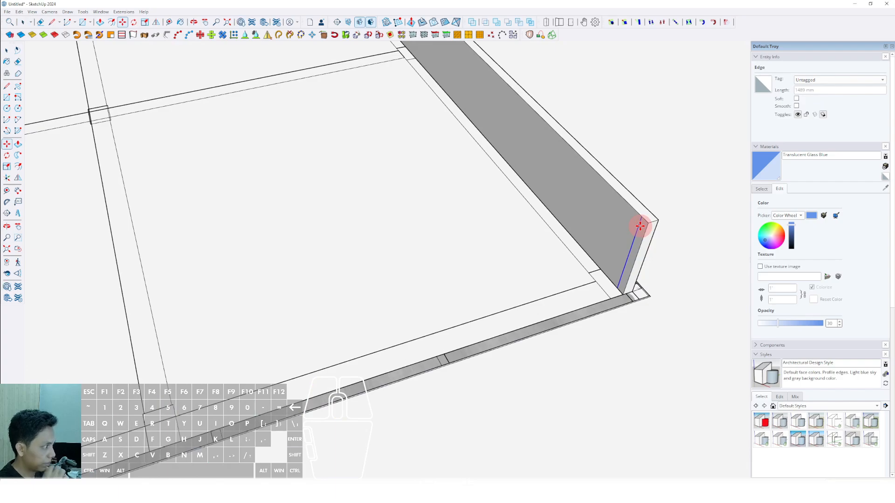
scroll(644, 232, up, 3)
key(space)
click(642, 229)
key(v)
click(643, 220)
scroll(545, 267, down, 5)
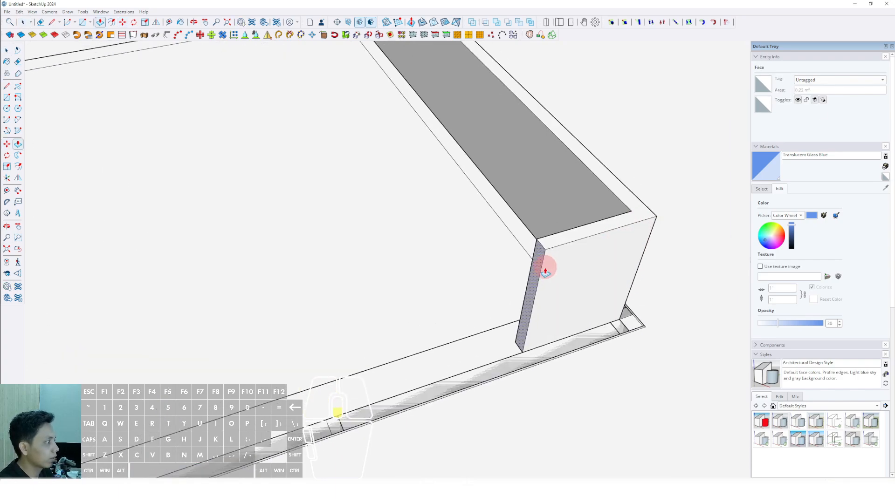
scroll(456, 303, down, 8)
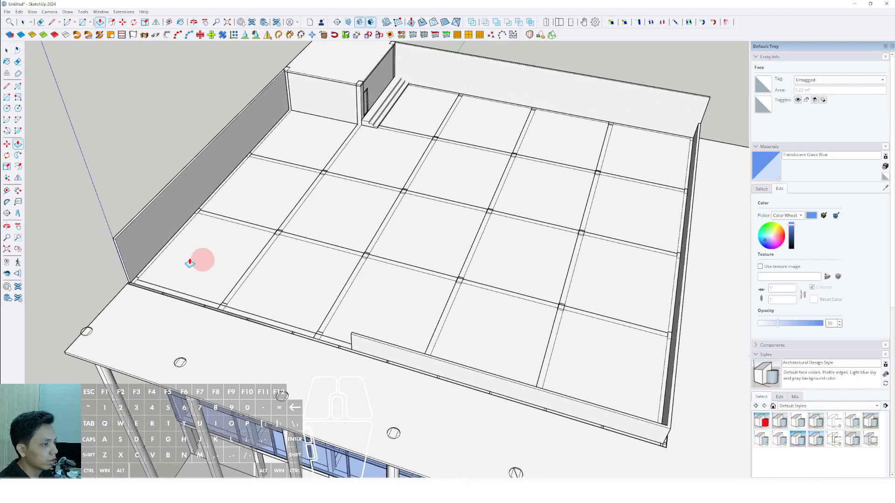
Select the whole connected low parapet and make it a group.
key(space)
scroll(135, 255, up, 2)
right_click(137, 272)
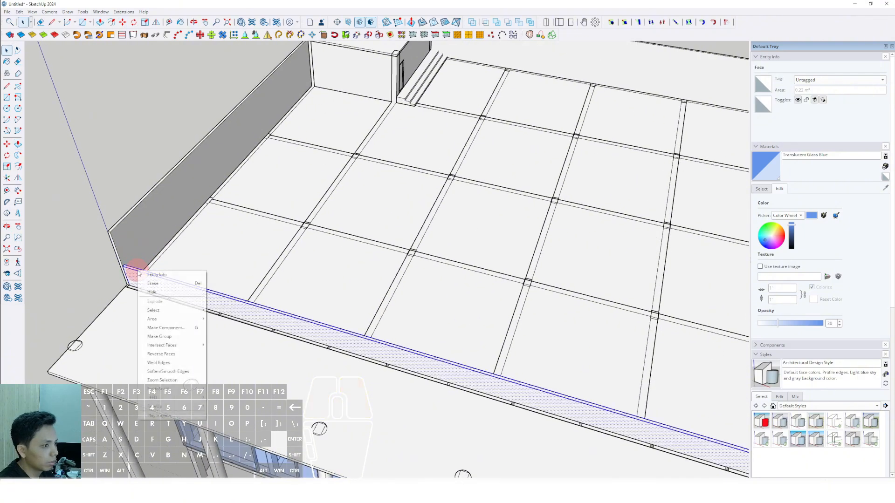
click(164, 336)
Open the roof slab for editing and select its top face.
scroll(373, 303, down, 5)
middle_drag(374, 303, 513, 304)
scroll(480, 311, up, 5)
click(514, 305)
click(545, 308)
scroll(541, 310, down, 4)
scroll(569, 303, up, 2)
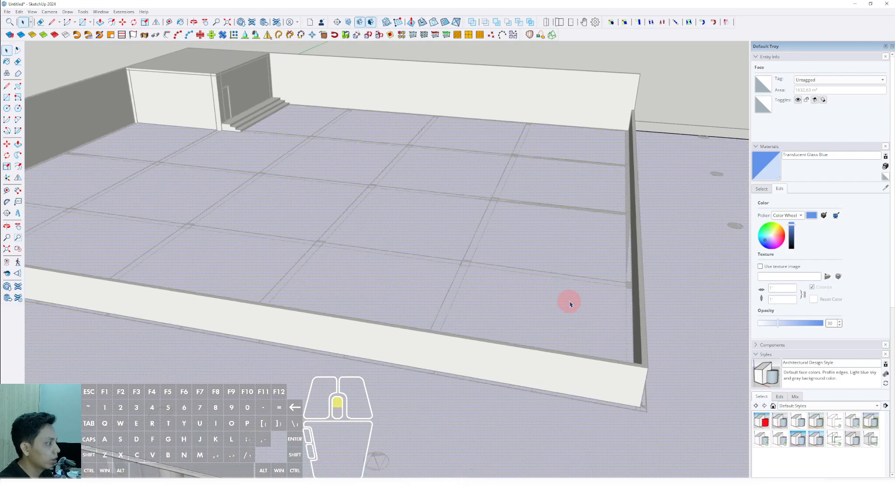
click(572, 301)
scroll(564, 299, down, 5)
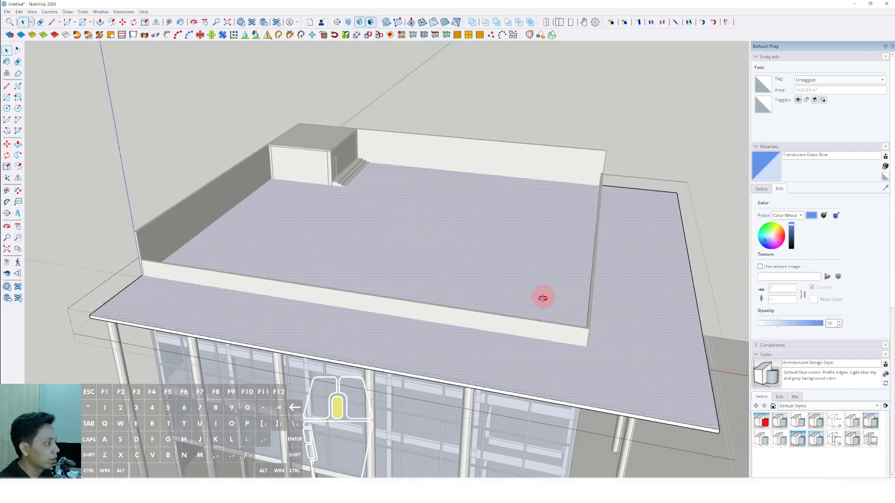
Draw two perpendicular lines on the slab's top face, parallel to the low parapets and meeting inside their corner, reaching past the slab's outline.
scroll(585, 357, up, 4)
middle_drag(541, 298, 593, 390)
key(r)
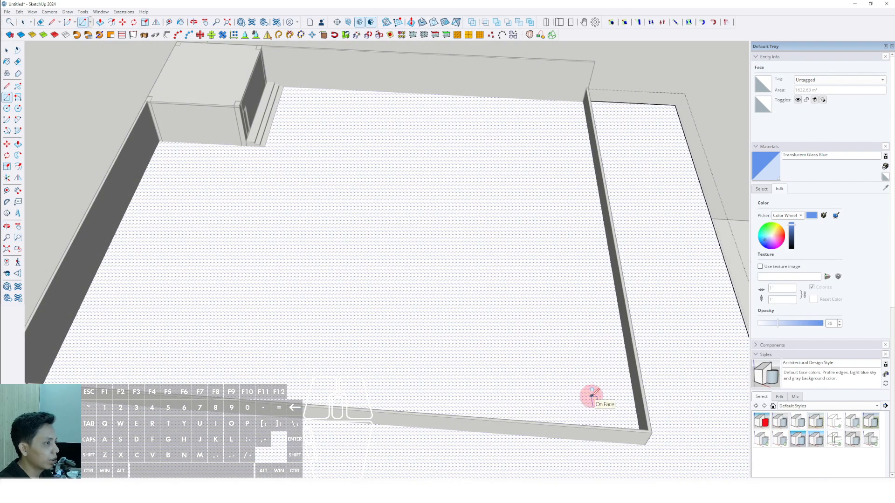
scroll(326, 247, down, 1)
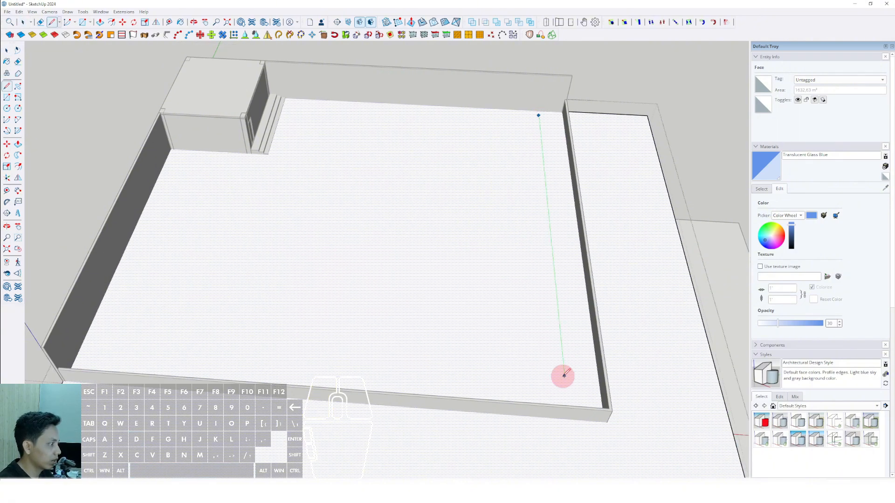
key(comma)
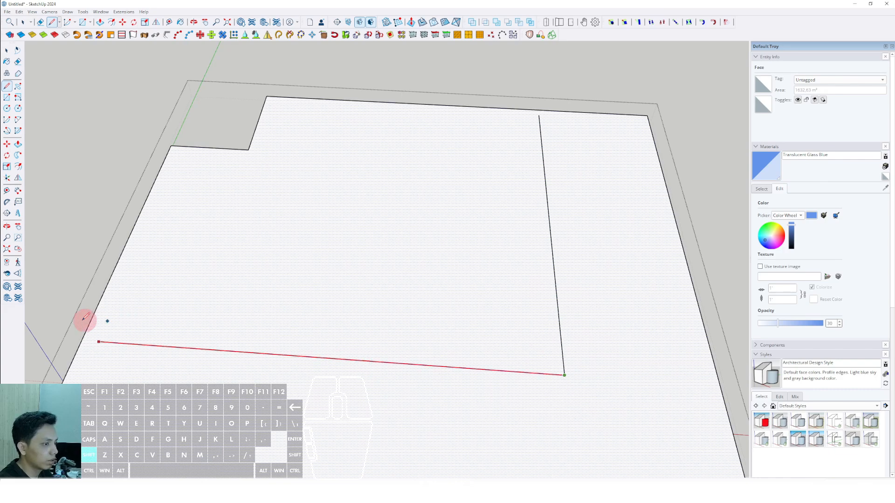
click(539, 111)
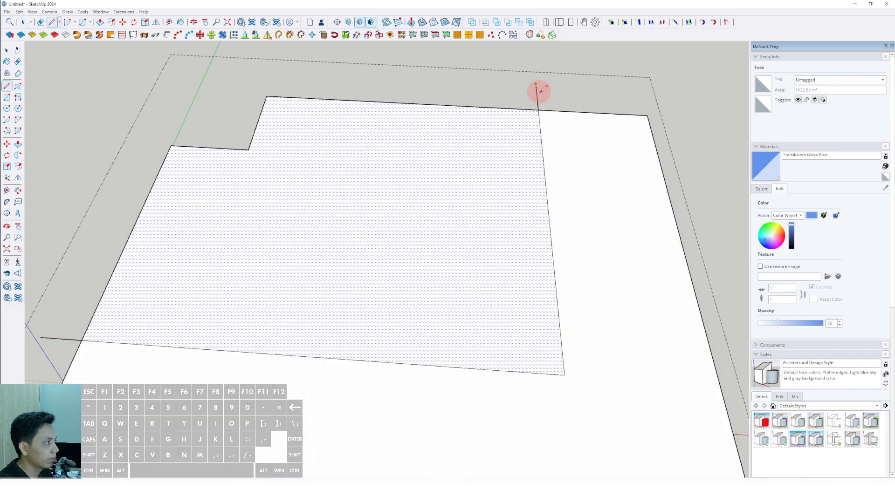
Erase the line ends that overshoot the slab's outline and show the rest of the model again.
key(e)
click(52, 349)
middle_drag(282, 347, 283, 360)
key(comma)
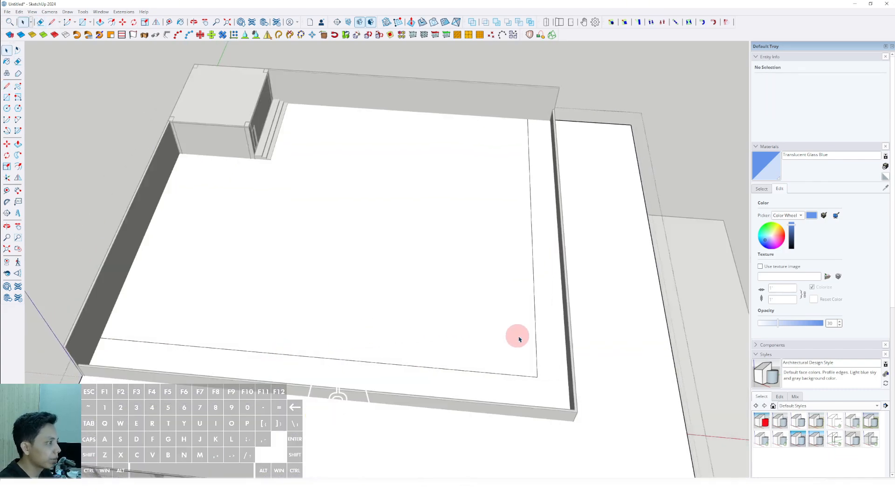
Select the two perpendicular lines on the roof and offset them outward toward the low parapets.
scroll(525, 337, up, 2)
click(532, 335)
click(533, 350)
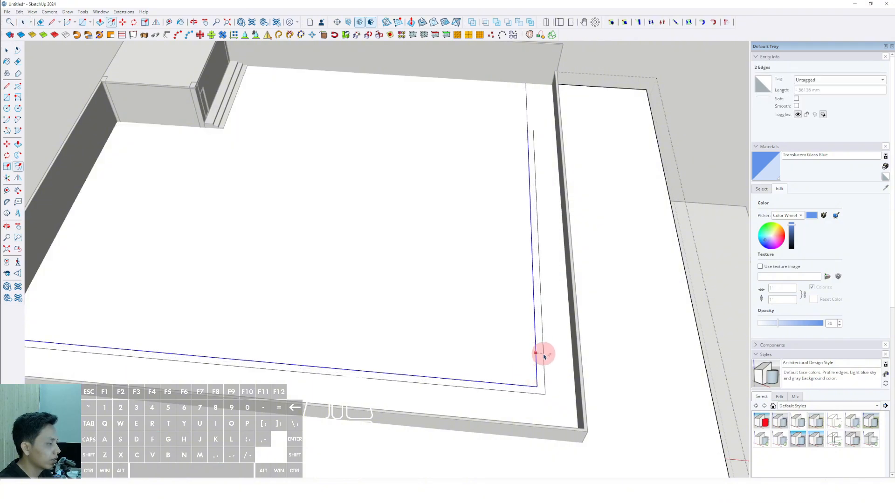
click(564, 334)
key(space)
Extend the ends of the offset lines to the slab's edges to close the L-shaped strip.
scroll(526, 128, up, 1)
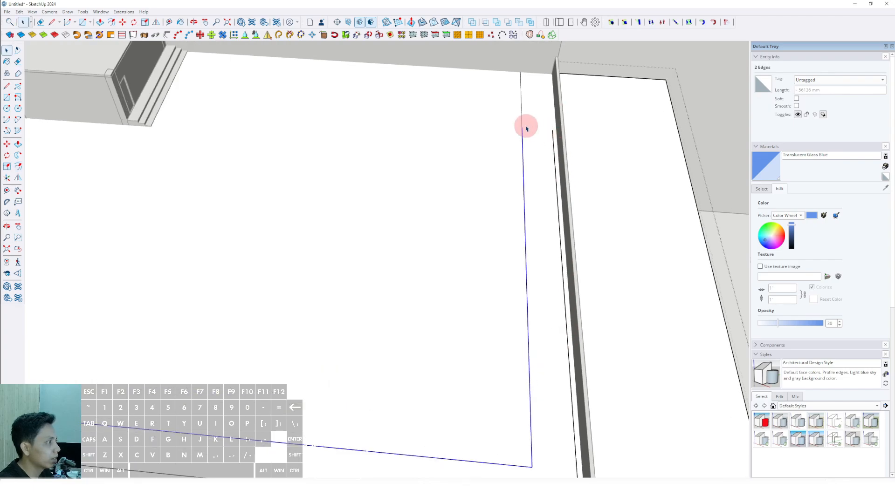
scroll(551, 109, down, 1)
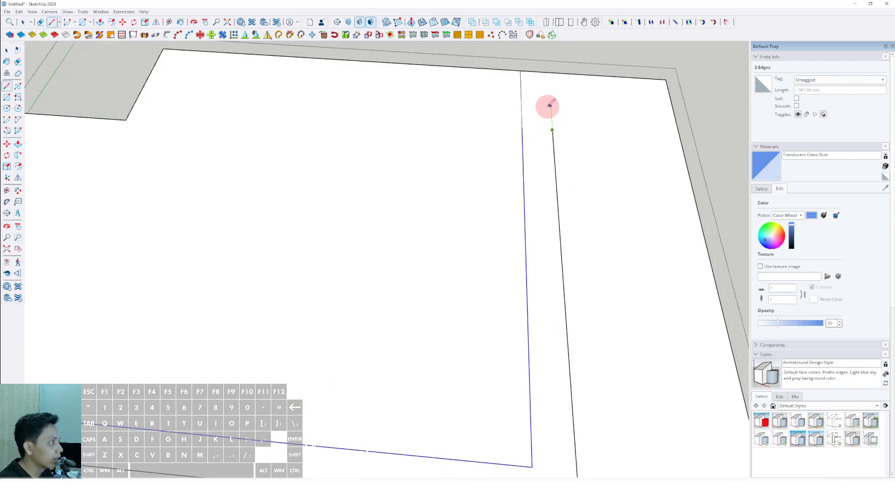
key(space)
scroll(731, 164, down, 3)
Paint the L-shaped strip on the roof with the Vegetation Grass material.
click(760, 188)
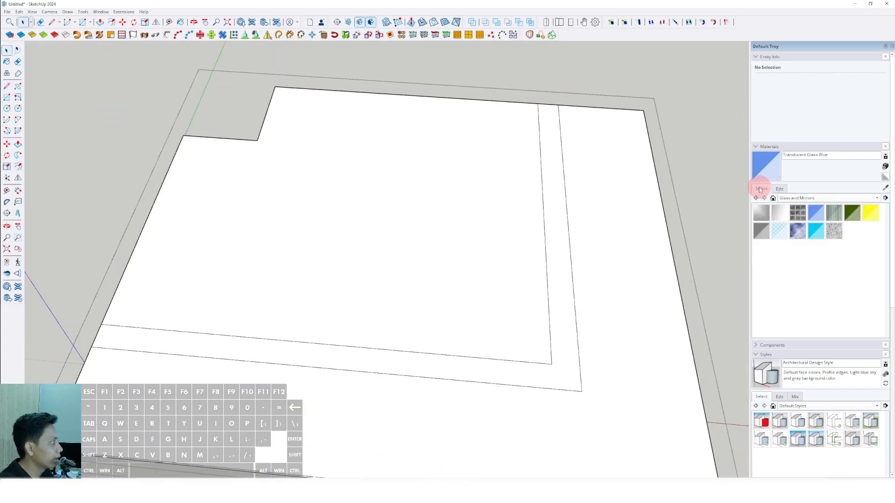
click(877, 198)
click(789, 202)
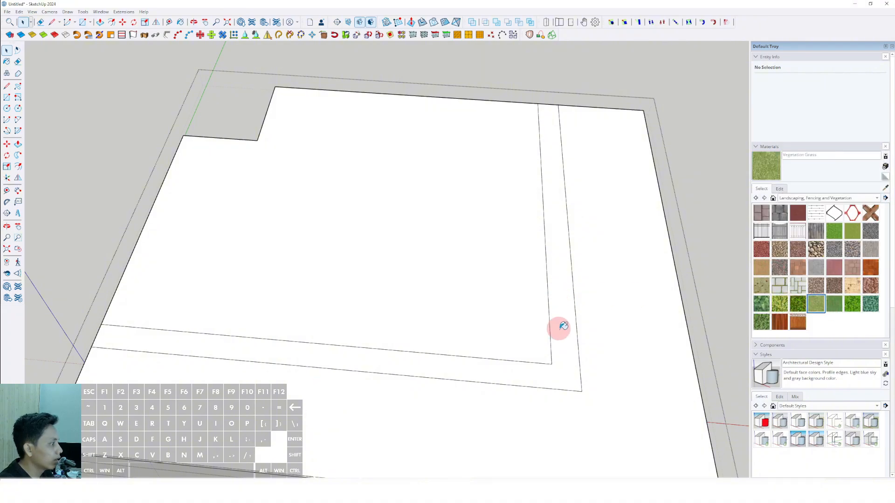
click(563, 326)
scroll(425, 289, down, 3)
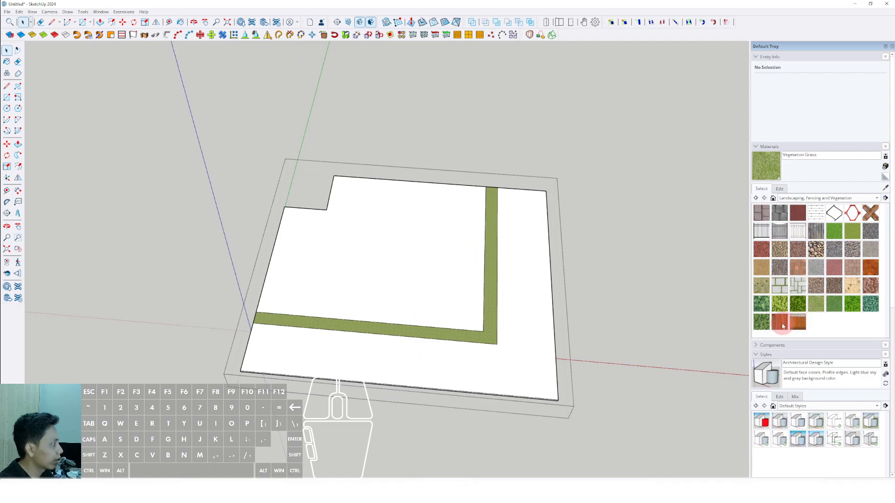
Paint the roof area enclosed by the grass strip with the Wood Fence material.
click(384, 250)
key(space)
middle_drag(459, 298, 354, 171)
click(525, 198)
scroll(447, 254, up, 4)
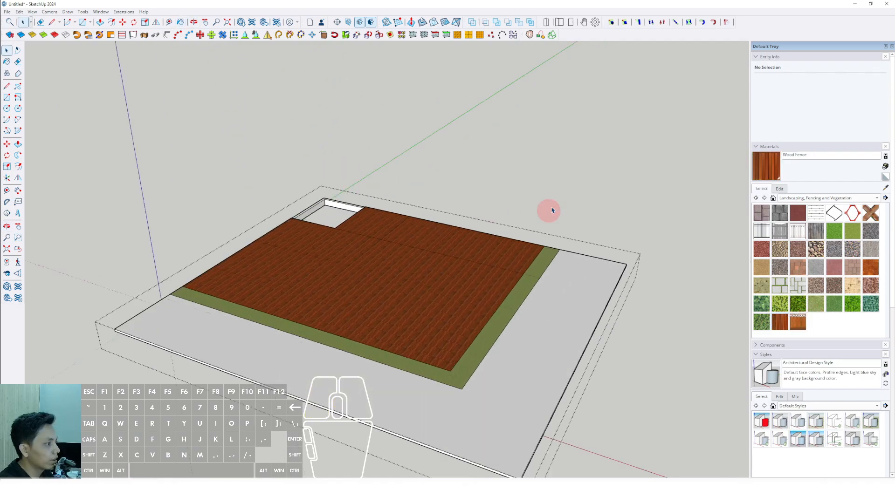
Draw a thin rectangle along one outer edge of the roof slab's underside and pull it down into a fascia.
click(565, 177)
middle_drag(487, 263, 374, 237)
scroll(377, 262, down, 4)
middle_drag(417, 319, 434, 200)
scroll(406, 242, up, 4)
scroll(577, 197, up, 3)
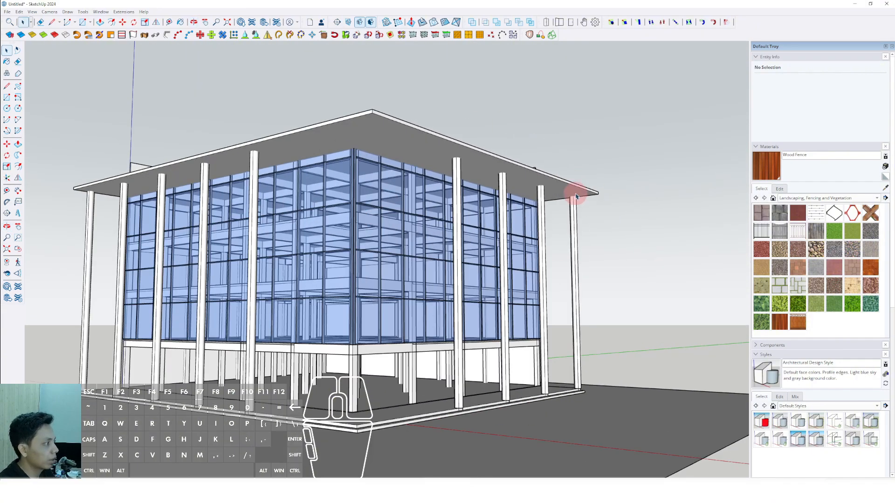
scroll(576, 196, up, 3)
key(r)
scroll(364, 71, up, 1)
shift+middle_drag(356, 71, 376, 91)
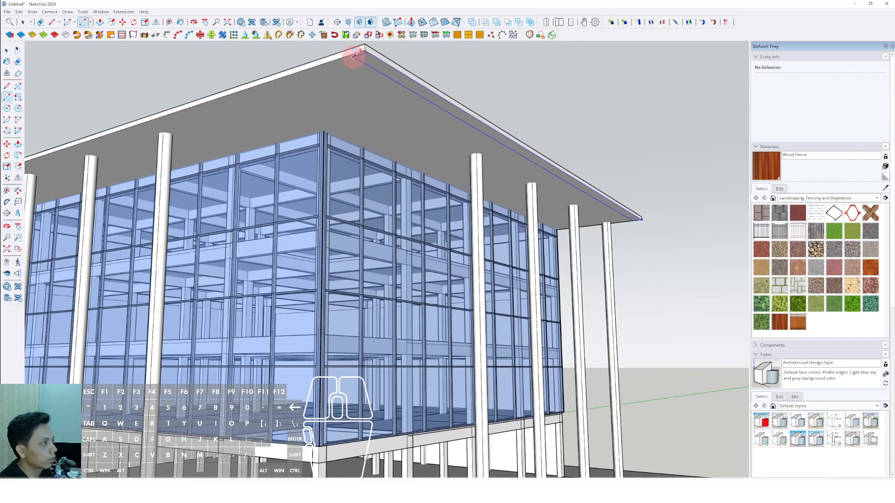
key(p)
drag(369, 61, 373, 97)
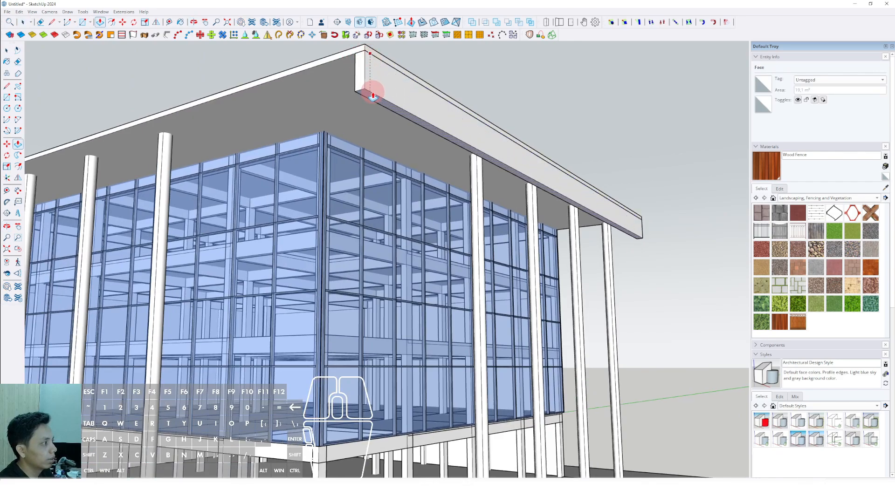
Push/Pull the fascia's inner face at the corner to extend it along the adjacent front edge of the roof.
key(space)
middle_drag(356, 84, 139, 187)
click(598, 130)
key(m)
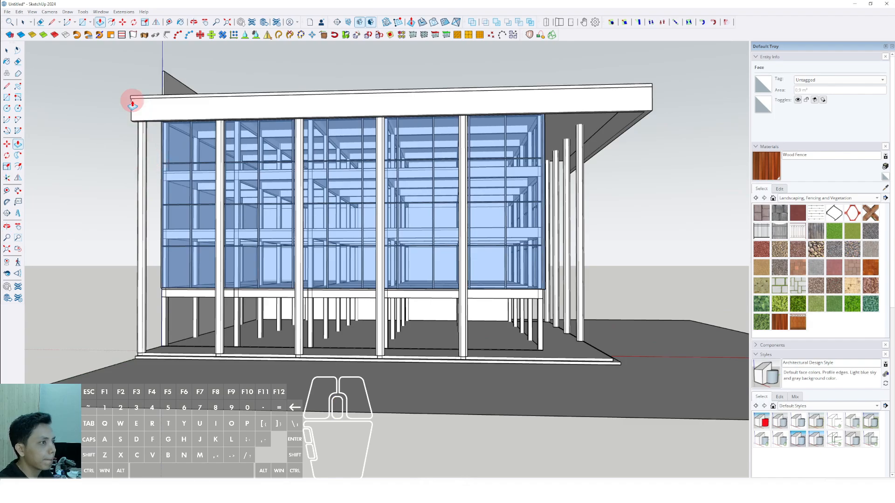
middle_drag(133, 98, 398, 90)
Select the whole two-sided roof fascia and make it a group.
key(space)
click(382, 79)
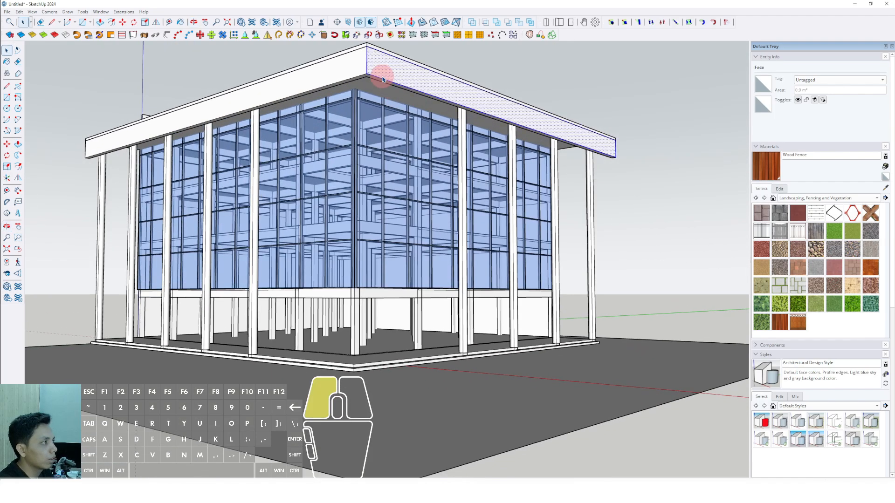
scroll(407, 144, down, 3)
middle_drag(427, 134, 394, 156)
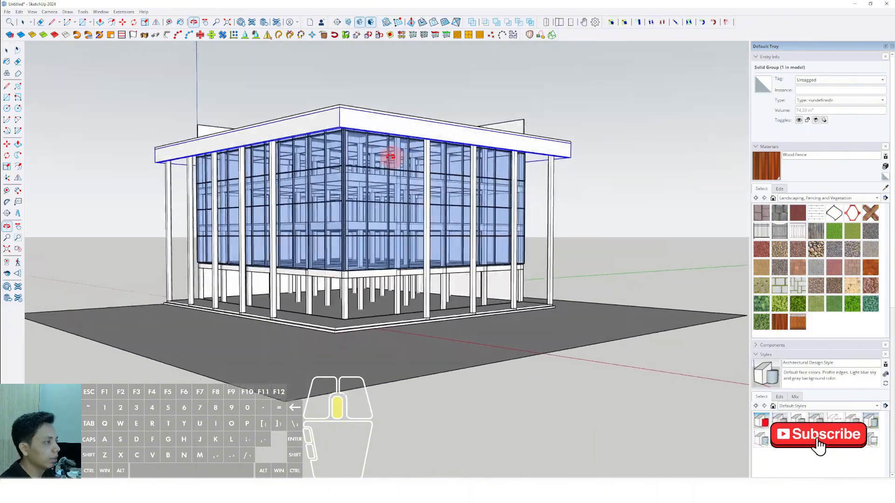
scroll(350, 219, up, 6)
scroll(424, 190, down, 5)
Draw a thin rectangle on the floor along one side's ground-floor columns and pull it up to the beam as a wall.
middle_drag(404, 216, 378, 224)
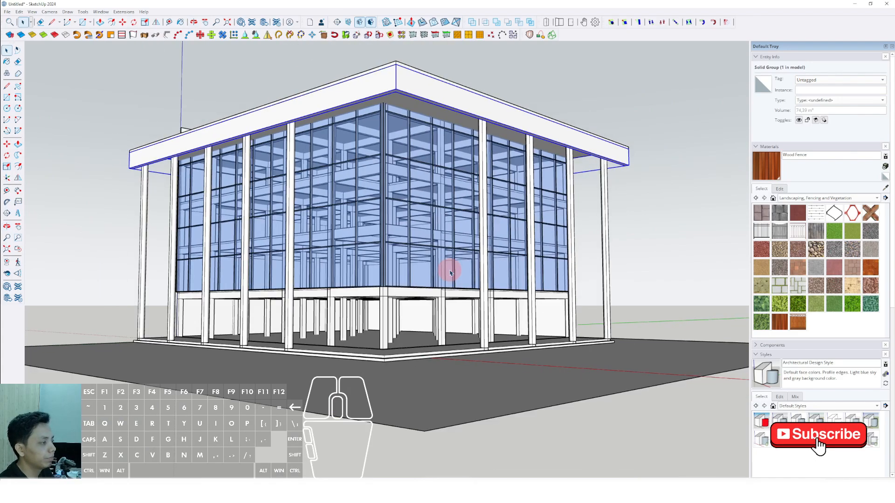
scroll(566, 370, up, 8)
scroll(546, 371, up, 3)
key(r)
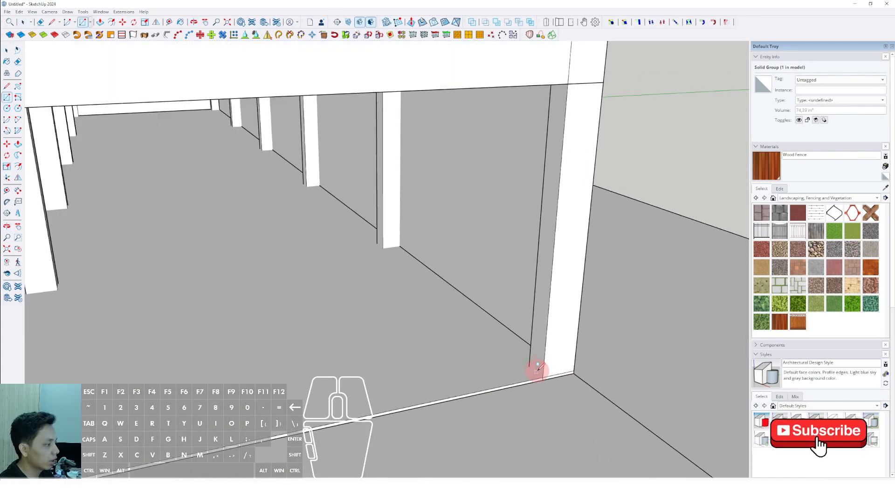
scroll(430, 390, down, 5)
scroll(266, 392, up, 6)
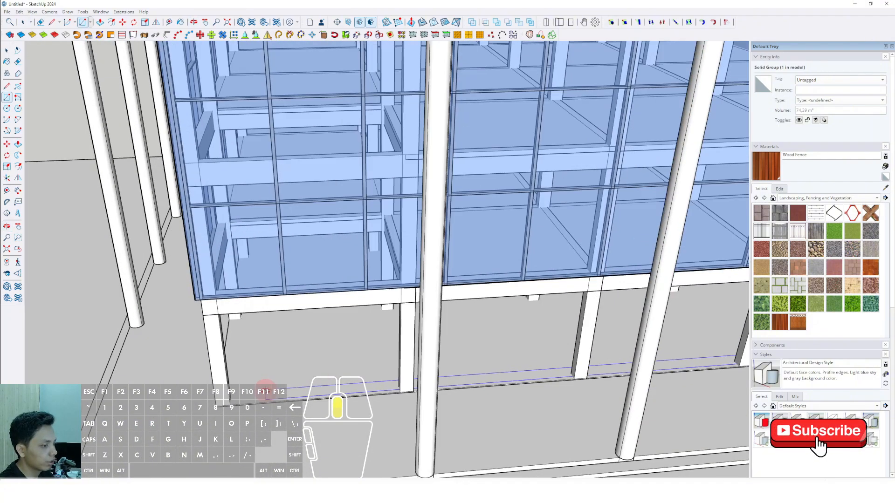
scroll(191, 412, up, 5)
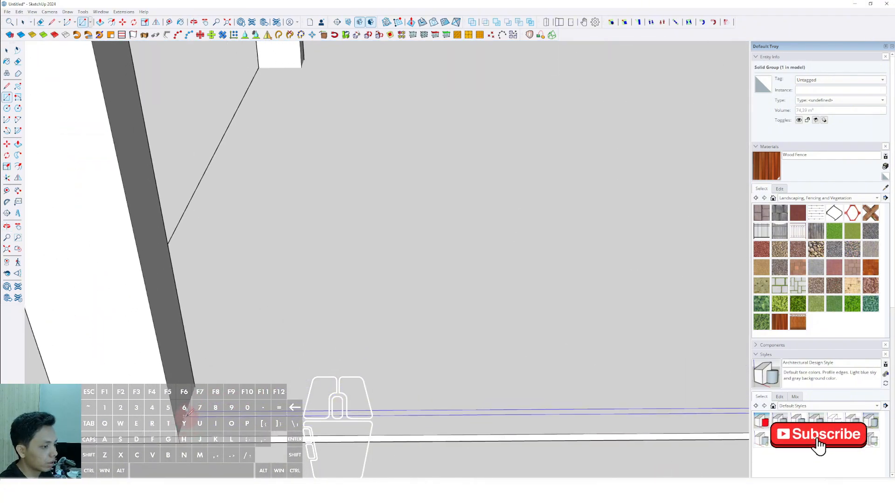
scroll(199, 415, down, 6)
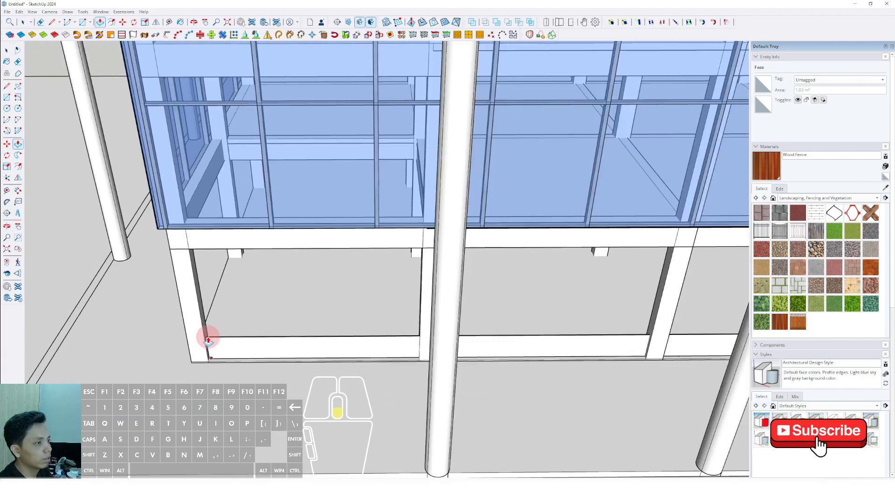
Group the new ground-floor wall and paint it with Translucent Glass Gray.
key(space)
scroll(344, 216, down, 3)
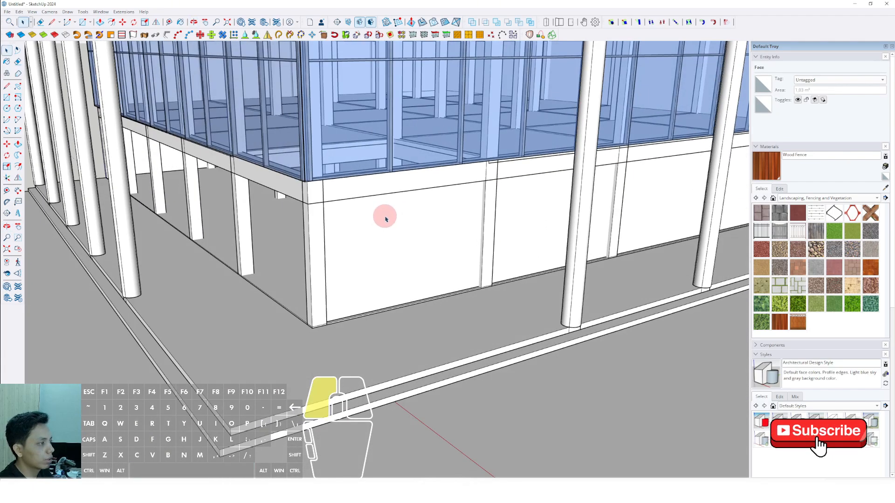
right_click(386, 219)
click(413, 285)
middle_drag(412, 284, 886, 198)
click(878, 198)
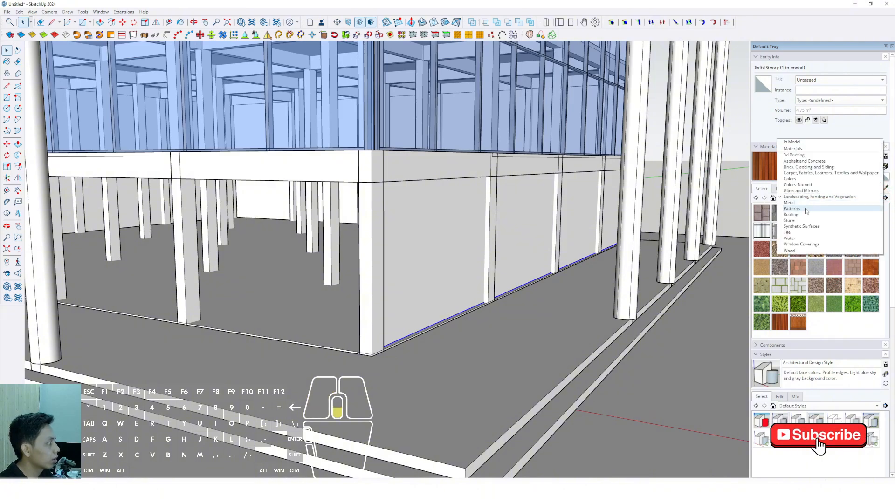
click(790, 192)
click(430, 278)
scroll(435, 270, down, 3)
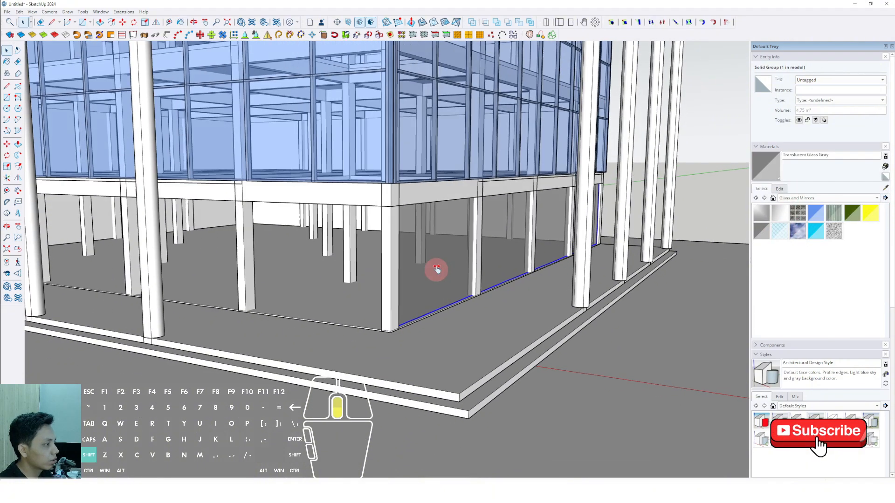
Draw a thin rectangle on the floor along the ground-floor columns of the adjacent, still open side.
middle_drag(435, 270, 440, 326)
key(space)
middle_drag(325, 374, 597, 390)
scroll(616, 361, up, 5)
key(r)
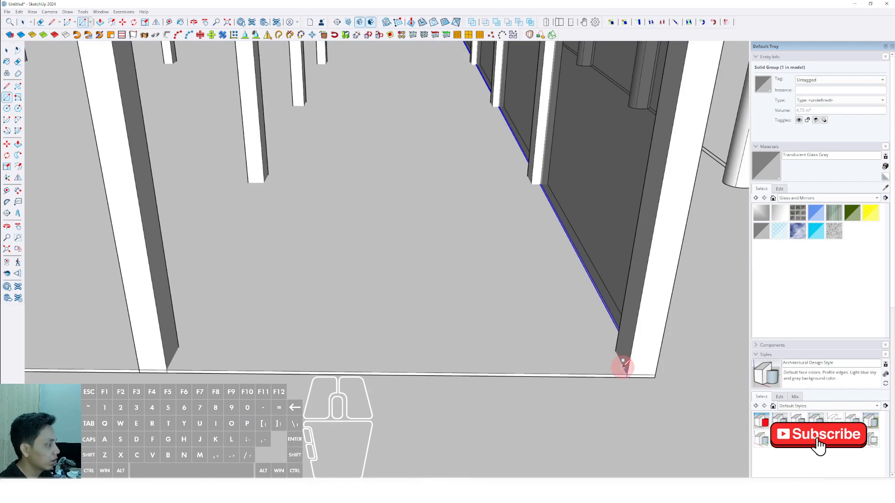
click(623, 367)
scroll(431, 328, down, 6)
shift+middle_drag(289, 328, 476, 286)
scroll(259, 278, up, 5)
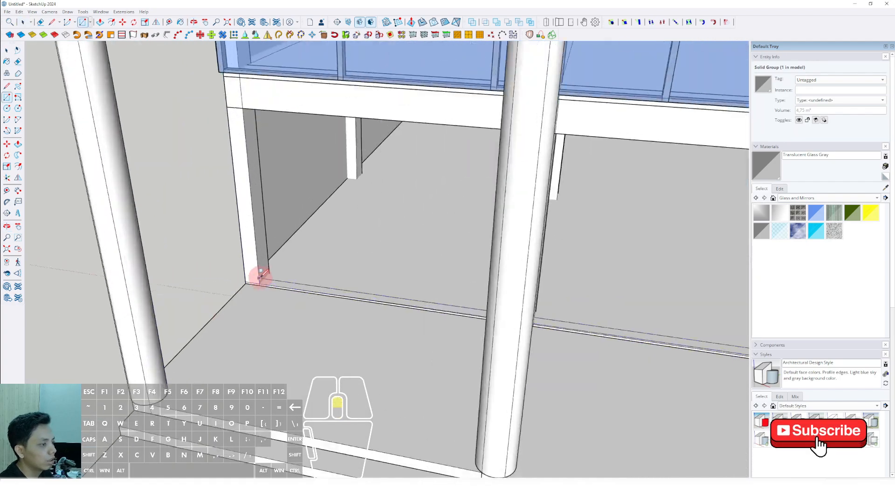
scroll(260, 275, up, 4)
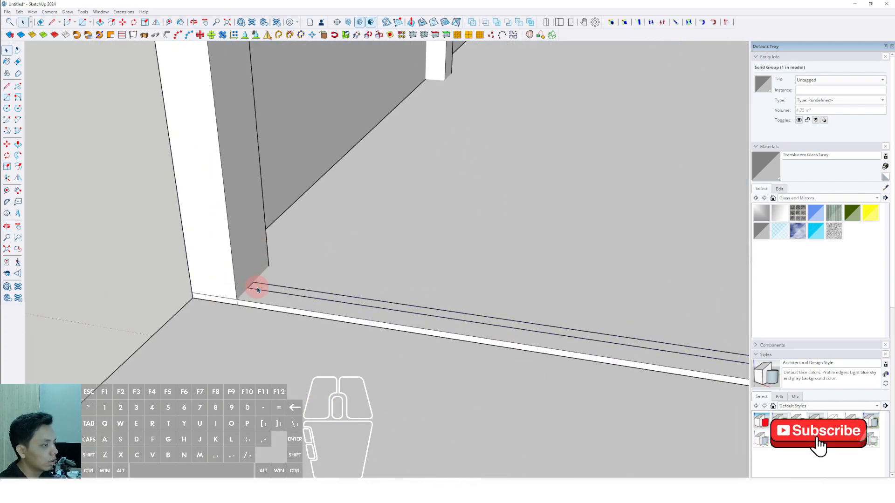
Pull the thin floor rectangle up to the underside of the beam to form the second ground-floor wall.
key(v)
click(257, 287)
scroll(247, 191, down, 5)
shift+middle_drag(246, 180, 291, 282)
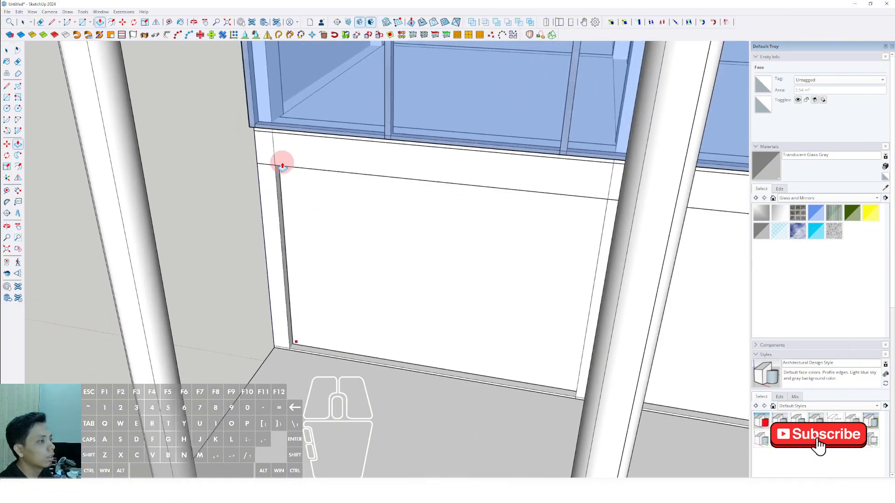
scroll(283, 167, down, 8)
scroll(455, 233, up, 6)
Group the second ground-floor wall and paint it with Translucent Glass Gray.
key(space)
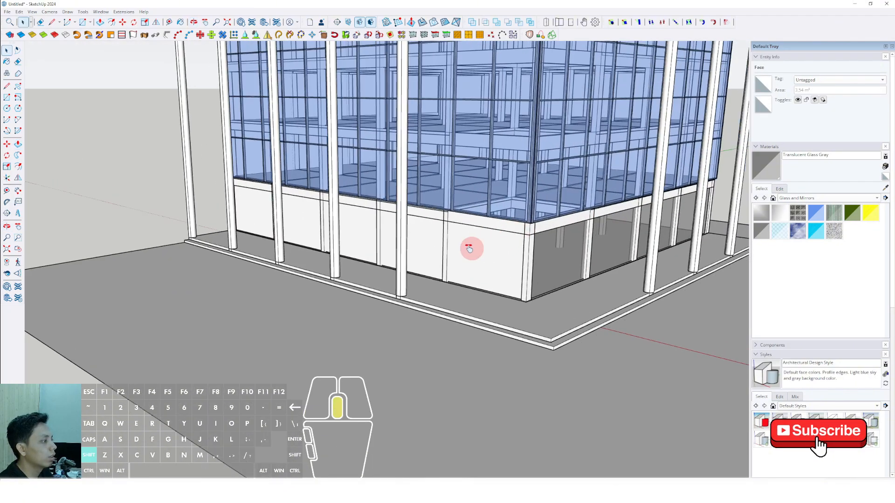
right_click(431, 238)
click(462, 309)
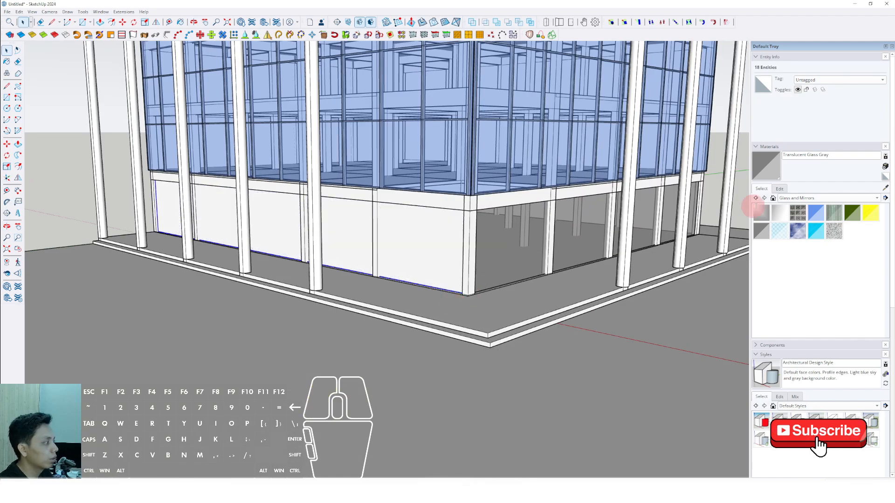
scroll(443, 236, down, 8)
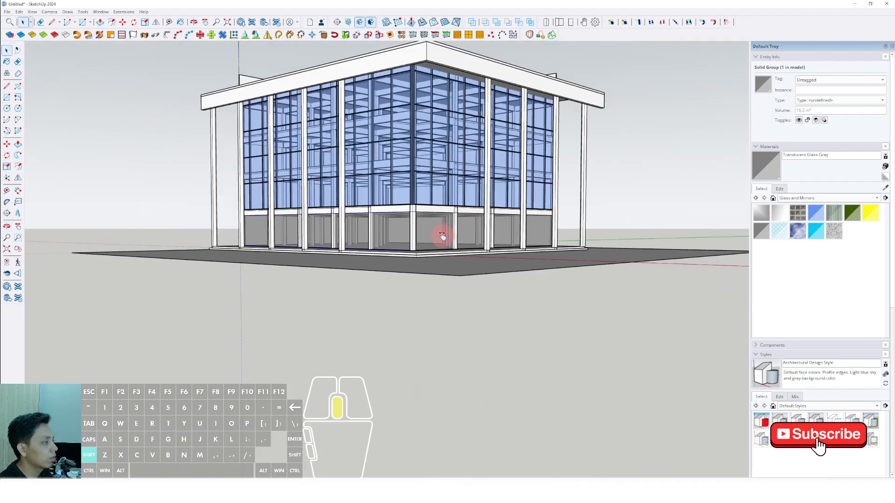
click(653, 181)
middle_drag(654, 181, 416, 146)
Close one end of the roof overhang with a rectangle from fascia to facade, give it thickness and group it.
scroll(415, 146, up, 5)
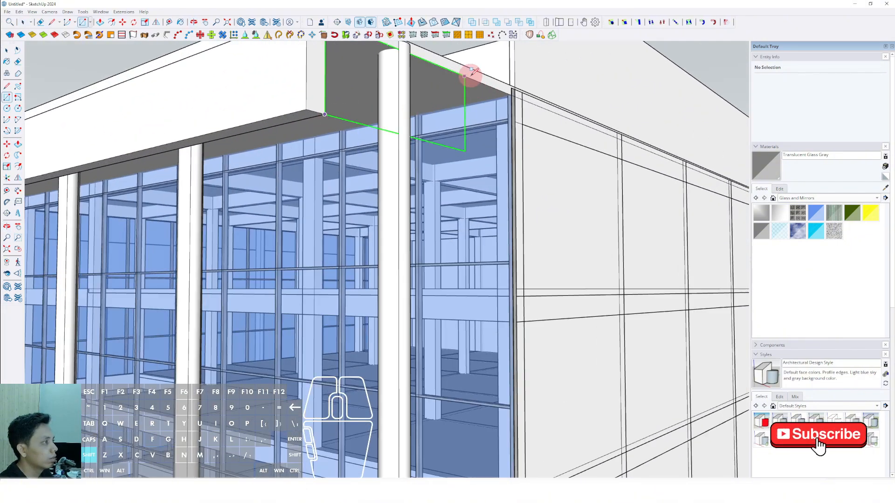
shift+click(512, 88)
key(space)
middle_drag(427, 132, 615, 89)
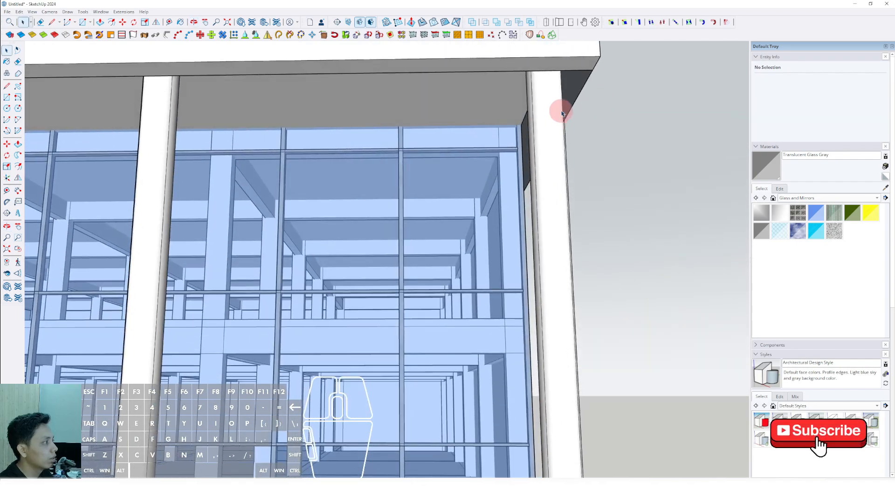
click(573, 89)
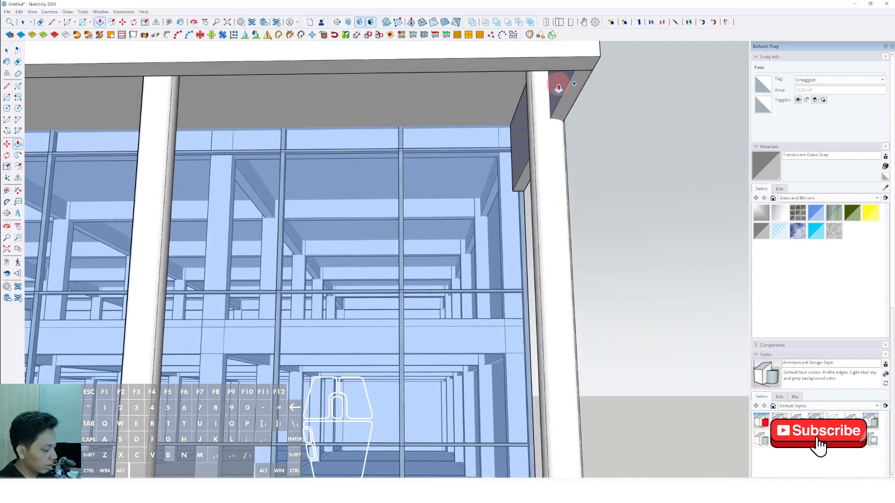
right_click(573, 88)
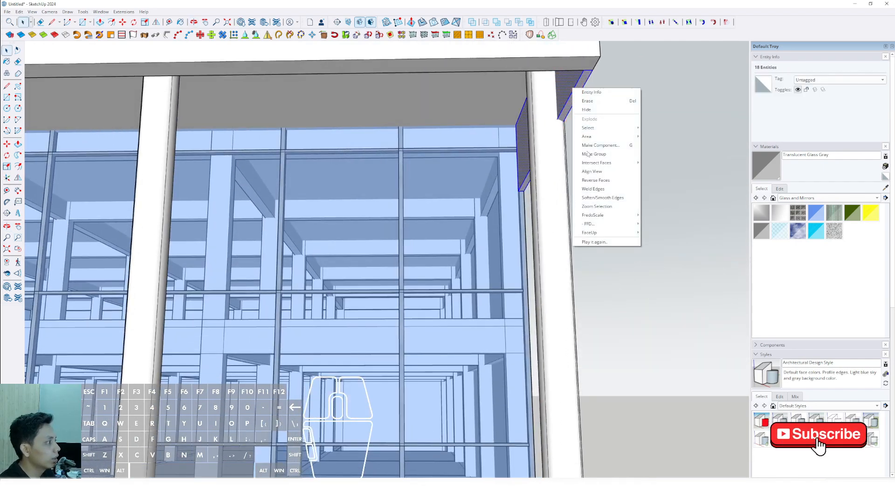
click(591, 154)
scroll(533, 222, down, 8)
Draw a rectangle from the fascia's lower corner to the glass facade at the other open end of the overhang.
middle_drag(489, 229, 563, 171)
scroll(563, 171, up, 3)
key(r)
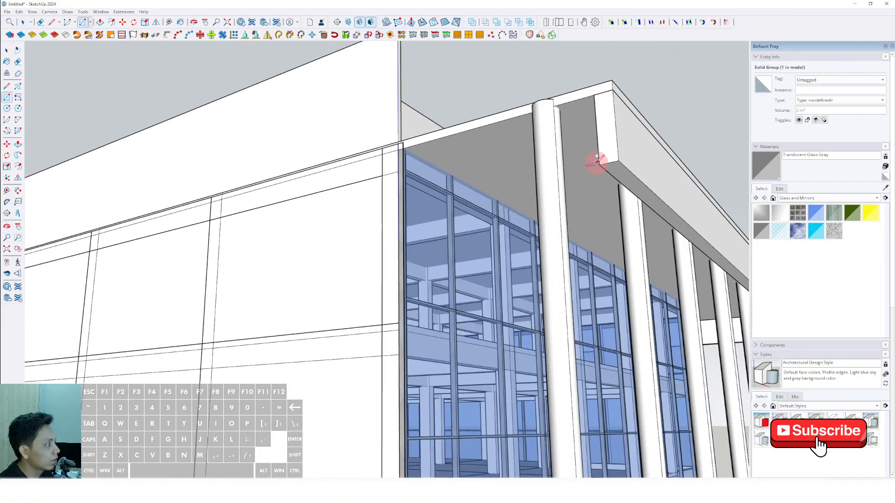
click(399, 210)
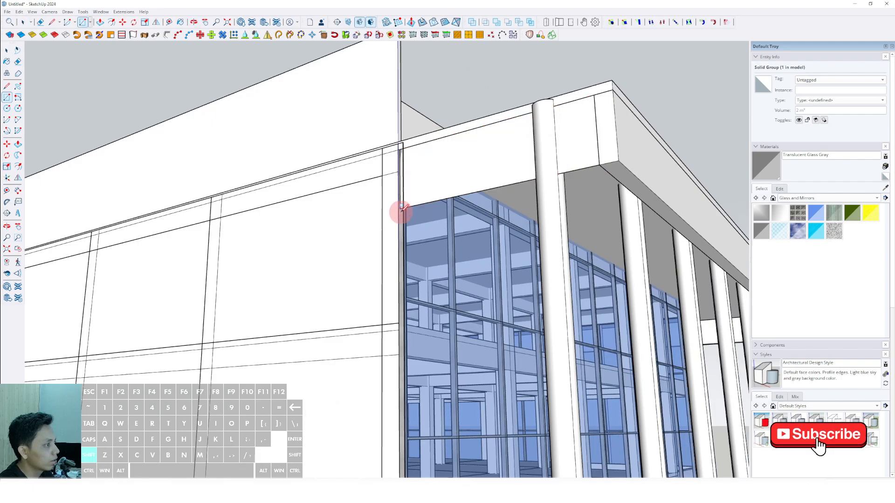
key(space)
scroll(432, 194, up, 2)
middle_drag(432, 194, 247, 177)
click(246, 177)
Push/Pull the second end rectangle to give it thickness and make the resulting panel a group.
key(p)
click(267, 159)
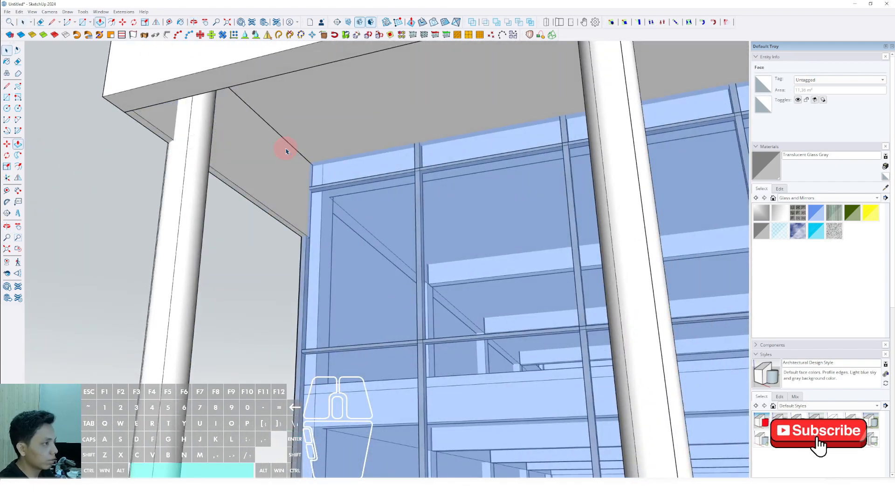
triple_click(268, 154)
right_click(268, 154)
click(293, 220)
middle_drag(385, 246, 303, 203)
Draw a narrow rectangle along the lower edge of the overhang's end panel, from the fascia corner to the glass facade.
scroll(406, 268, down, 10)
middle_drag(455, 189, 347, 209)
shift+middle_drag(347, 210, 399, 192)
mouse_move(400, 192)
middle_down()
mouse_move(512, 174)
mouse_move(411, 205)
mouse_move(398, 191)
middle_up()
scroll(450, 181, up, 2)
scroll(471, 193, up, 1)
scroll(471, 192, down, 3)
scroll(555, 170, up, 3)
middle_drag(556, 169, 702, 195)
key(r)
key(space)
scroll(706, 194, up, 2)
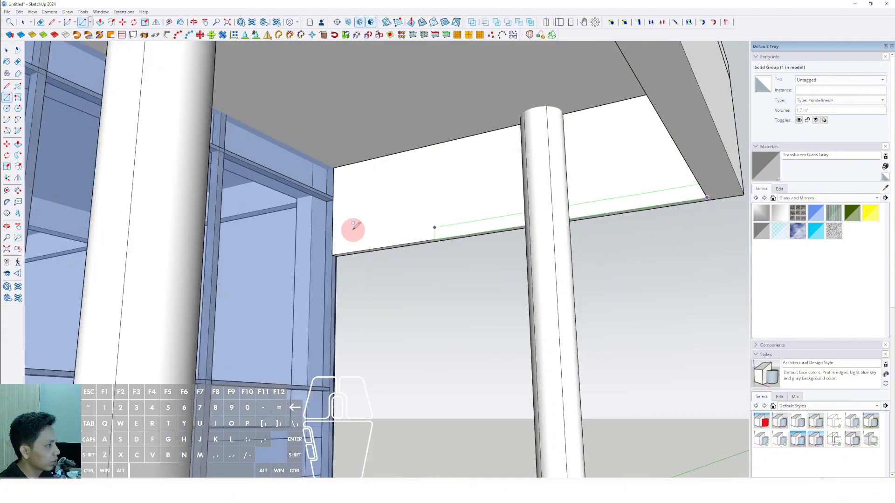
scroll(337, 243, up, 2)
Push/Pull the strip along the roof overhang to the building's far corner, closing the underside of that side.
scroll(339, 214, down, 8)
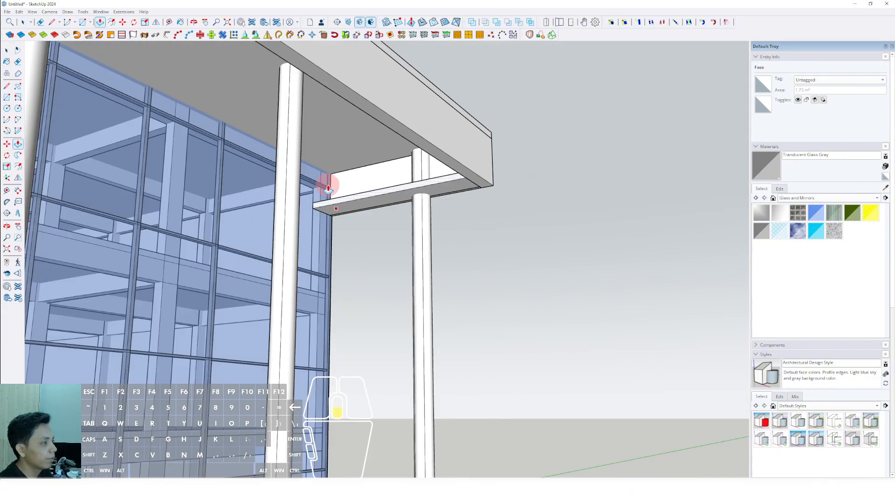
scroll(215, 164, up, 1)
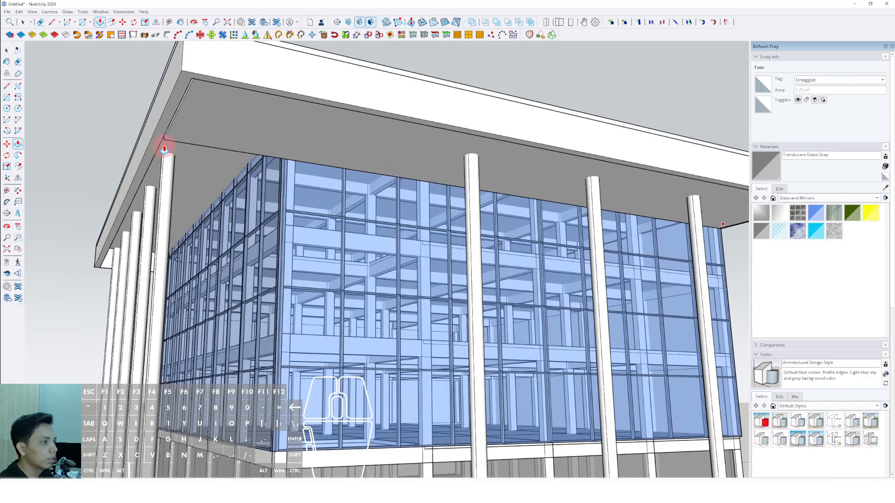
middle_drag(467, 124, 491, 122)
middle_drag(290, 149, 574, 152)
Draw a second strip between fascia and facade at the corner and Push/Pull it along the adjacent side of the overhang.
scroll(573, 152, up, 4)
middle_drag(616, 172, 605, 212)
scroll(606, 207, up, 3)
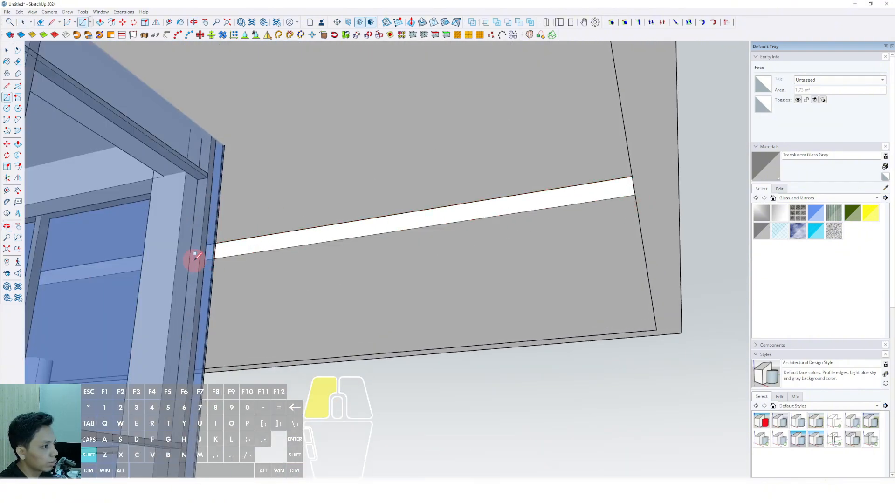
middle_drag(250, 244, 219, 233)
scroll(153, 253, down, 3)
middle_drag(153, 254, 217, 179)
scroll(128, 254, down, 3)
scroll(122, 198, up, 2)
key(space)
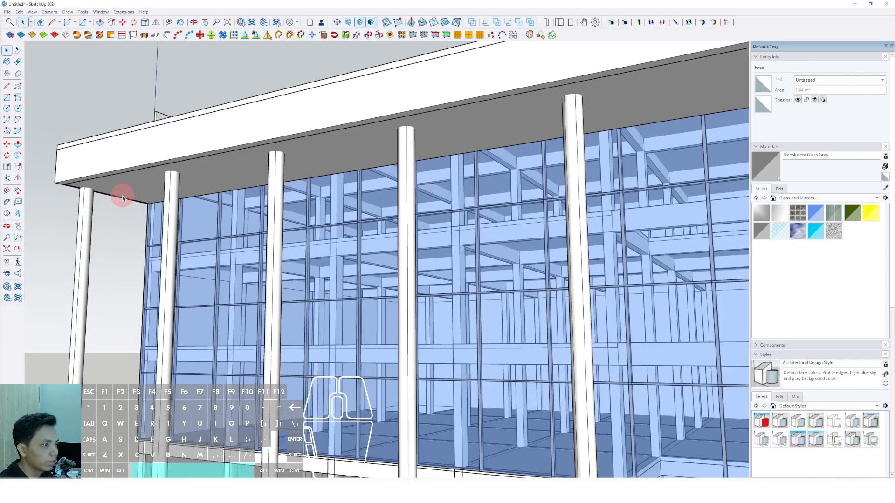
Make the whole soffit geometry under the roof overhang a group.
scroll(223, 186, down, 3)
right_click(399, 147)
click(425, 212)
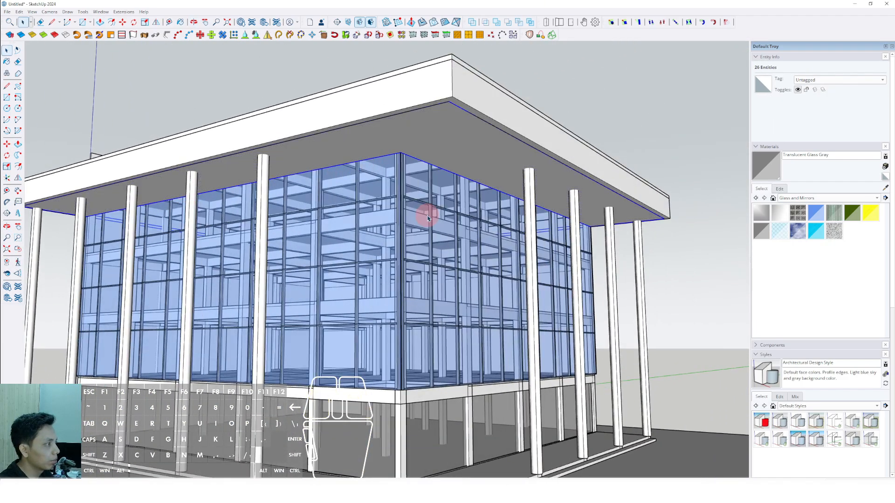
Paint the soffit group with Modern Siding from the Brick, Cladding and Siding materials.
click(878, 199)
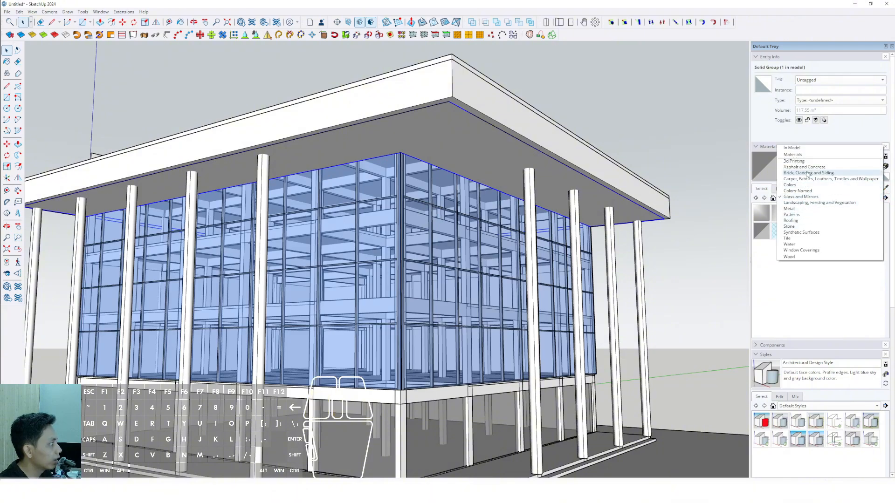
click(808, 173)
click(463, 134)
key(space)
mouse_move(463, 135)
middle_down()
mouse_move(449, 146)
mouse_move(439, 130)
mouse_move(471, 120)
mouse_move(403, 143)
mouse_move(474, 116)
mouse_move(391, 142)
mouse_move(420, 160)
mouse_move(416, 176)
middle_up()
Paint the round columns along both facades with Aluminum from the Metal materials.
click(877, 198)
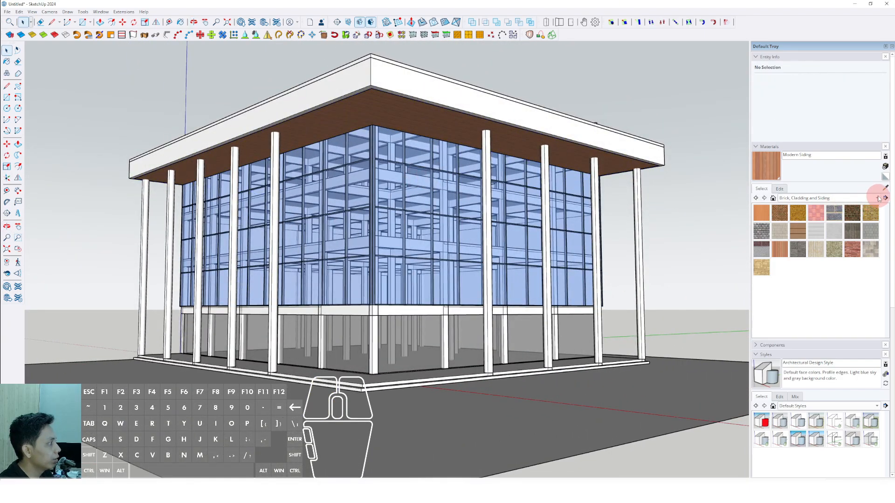
click(798, 233)
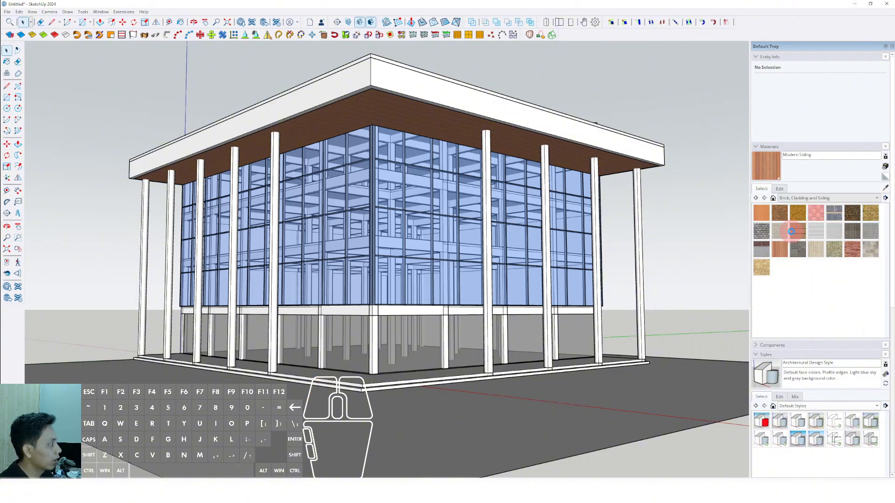
scroll(486, 210, up, 3)
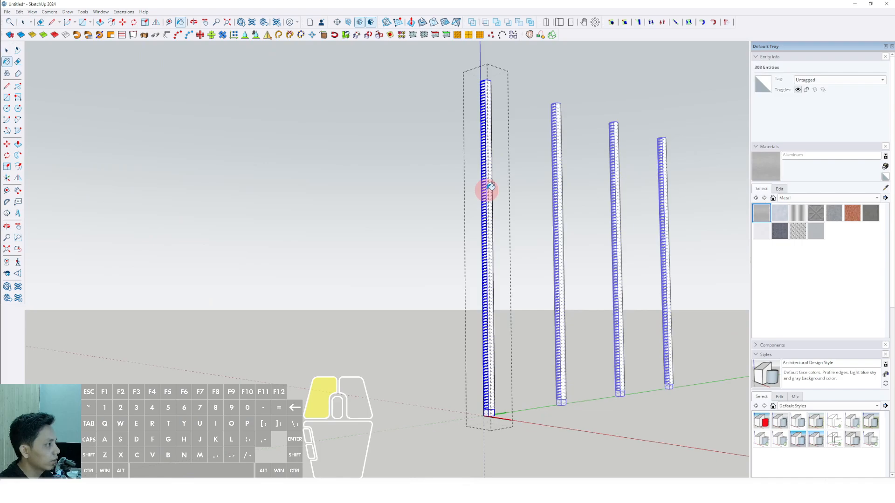
click(490, 187)
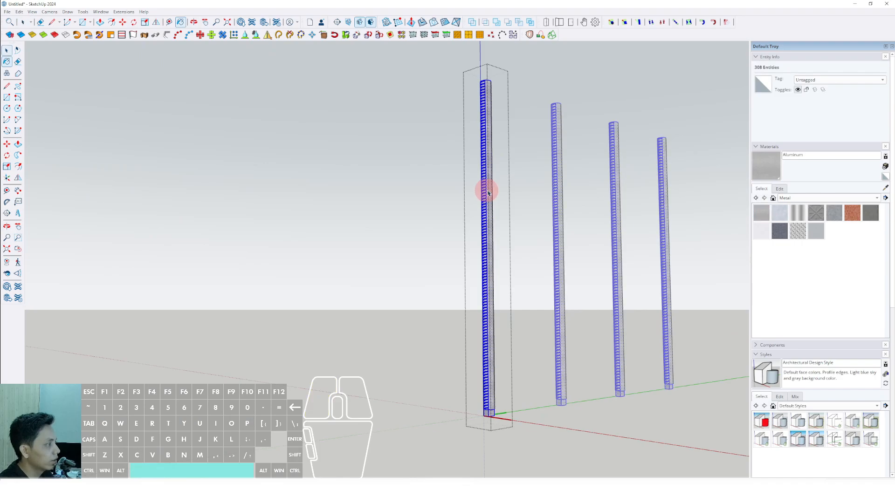
key(space)
click(517, 162)
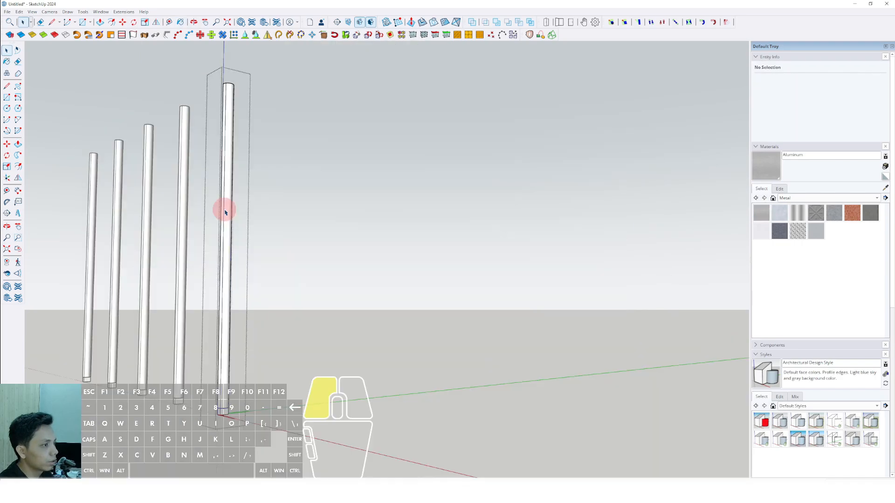
click(226, 207)
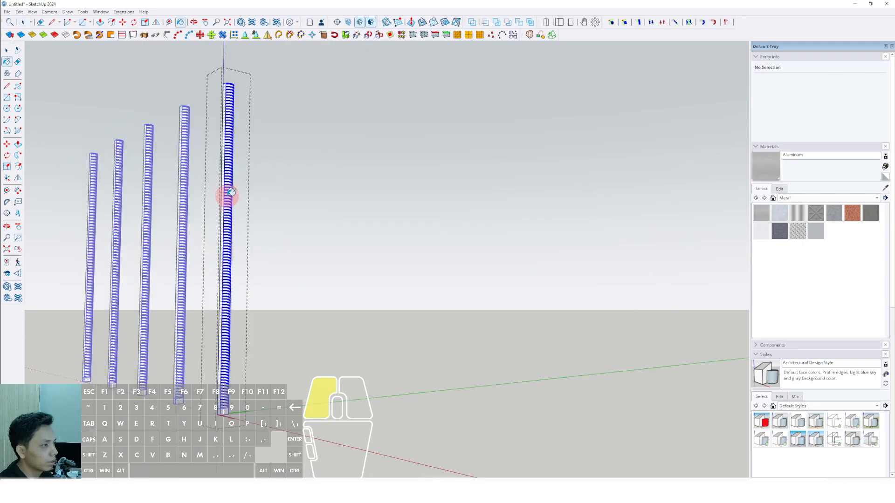
scroll(303, 154, down, 3)
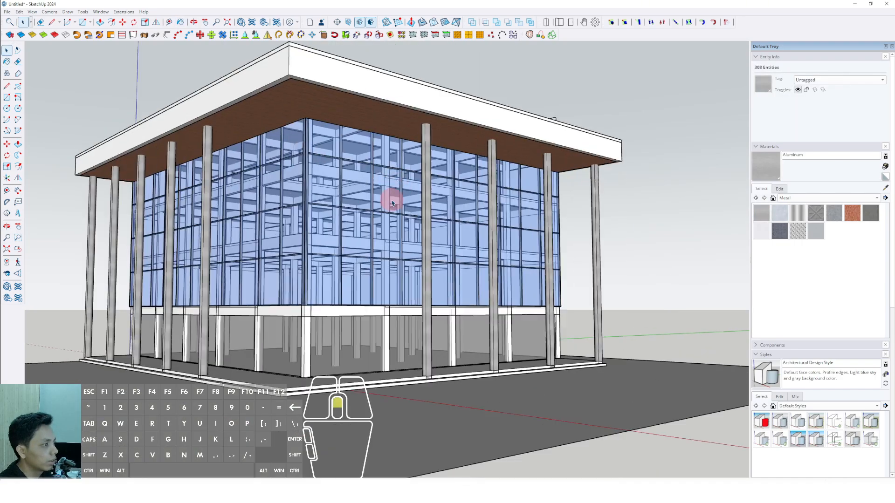
mouse_move(393, 203)
middle_down()
mouse_move(498, 169)
mouse_move(467, 186)
mouse_move(537, 197)
mouse_move(489, 208)
mouse_move(452, 270)
mouse_move(465, 250)
mouse_move(473, 280)
mouse_move(485, 251)
middle_up()
scroll(482, 343, up, 5)
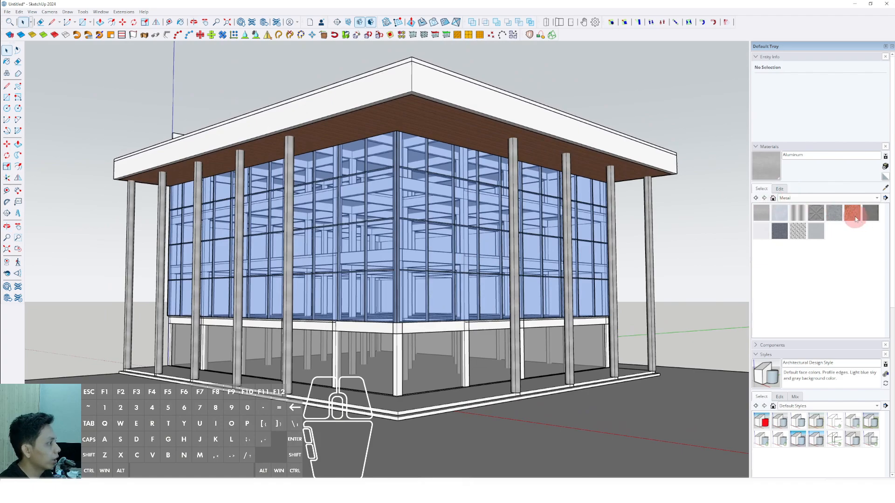
Paint the roof fascia with Blacktop Old 02 from the Asphalt and Concrete materials.
click(875, 199)
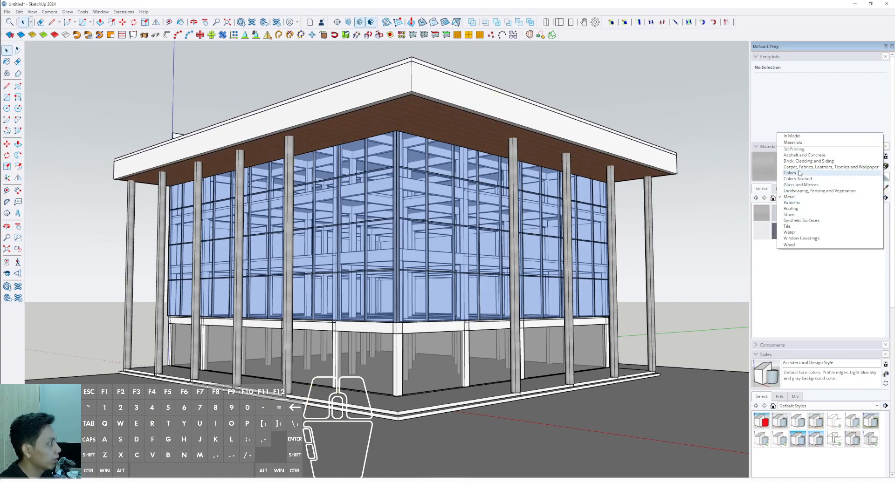
click(804, 155)
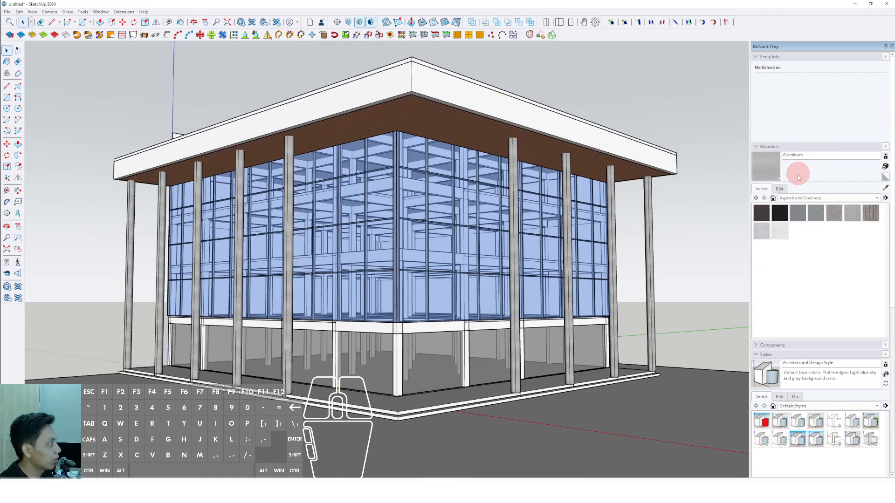
click(815, 213)
click(430, 84)
mouse_move(428, 82)
middle_down()
mouse_move(421, 194)
mouse_move(435, 277)
mouse_move(432, 265)
mouse_move(471, 270)
mouse_move(473, 136)
mouse_move(465, 236)
mouse_move(525, 228)
mouse_move(441, 245)
middle_up()
key(space)
scroll(476, 254, up, 2)
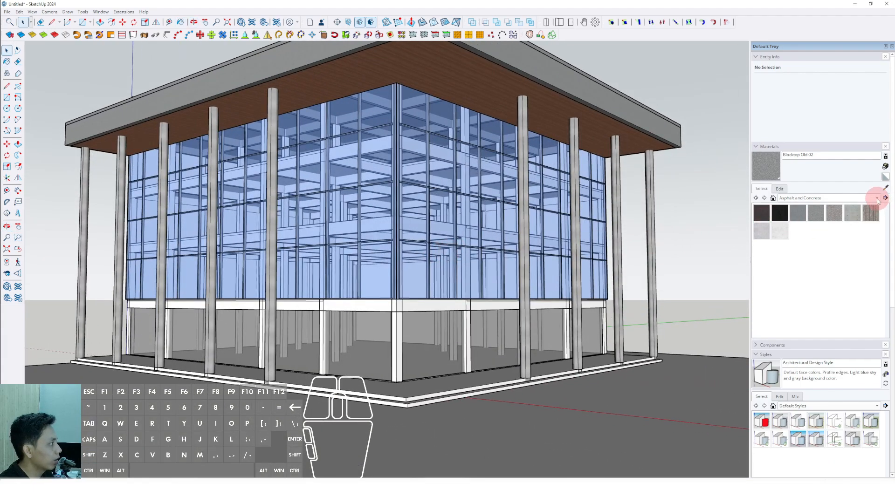
Paint the white perimeter beam above the ground-floor glazing with Color M07 from the Colors materials.
click(878, 199)
click(795, 228)
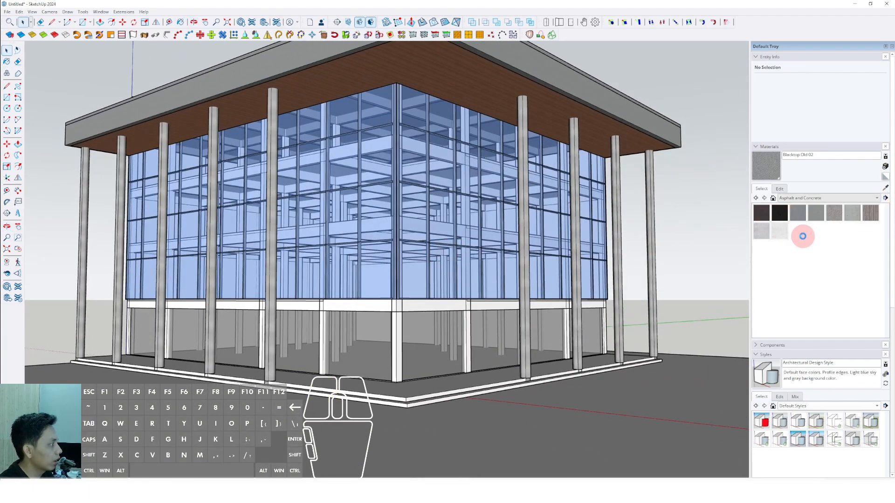
scroll(817, 276, down, 6)
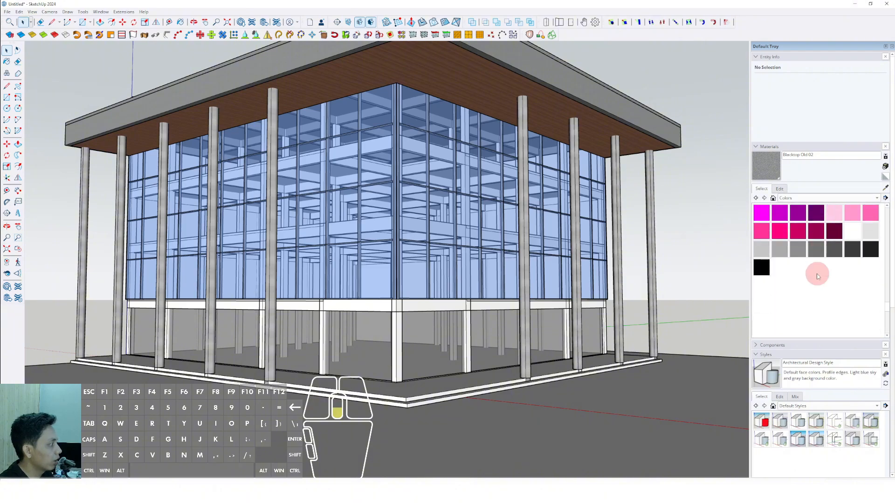
click(848, 252)
scroll(429, 297, up, 10)
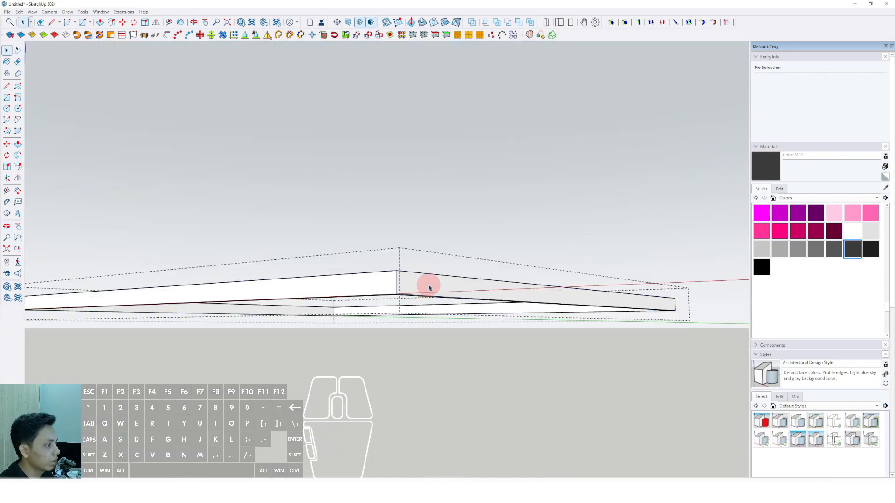
click(429, 287)
middle_drag(430, 287, 415, 320)
key(b)
click(411, 284)
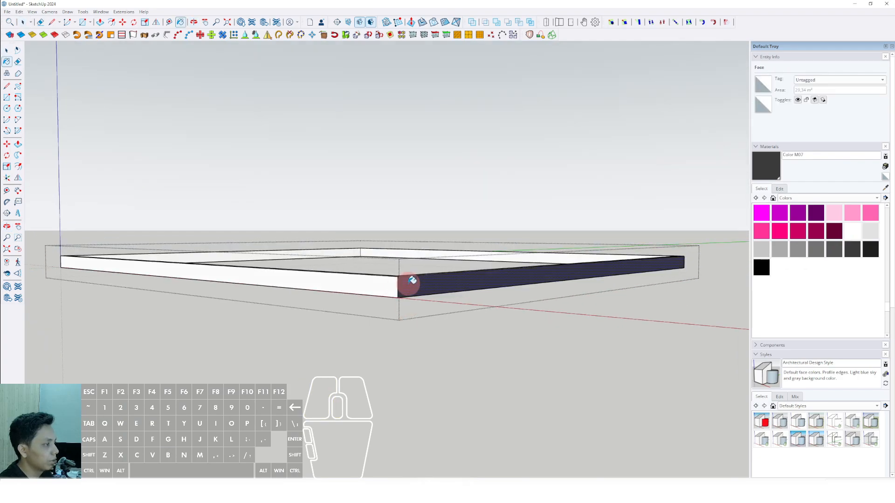
click(382, 285)
scroll(382, 284, down, 4)
key(space)
click(482, 196)
click(569, 180)
Paint all faces of the square structural columns inside their component with Color M07.
scroll(395, 300, up, 6)
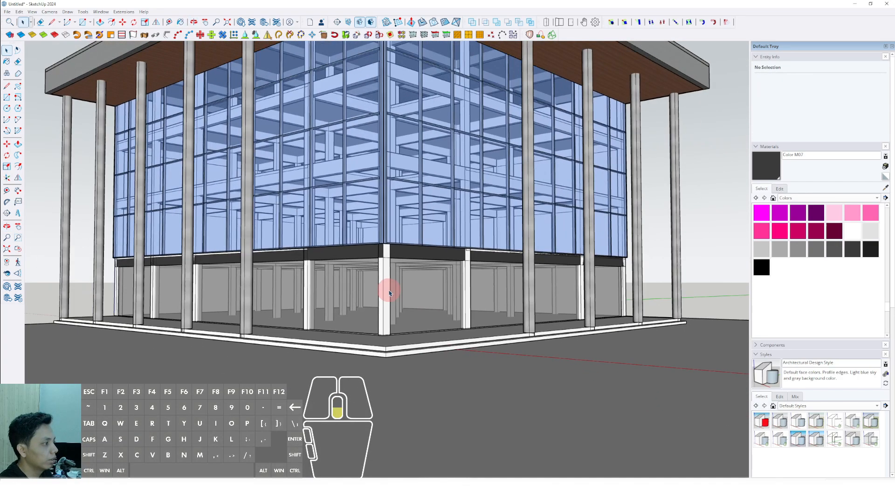
scroll(389, 293, down, 1)
triple_click(390, 294)
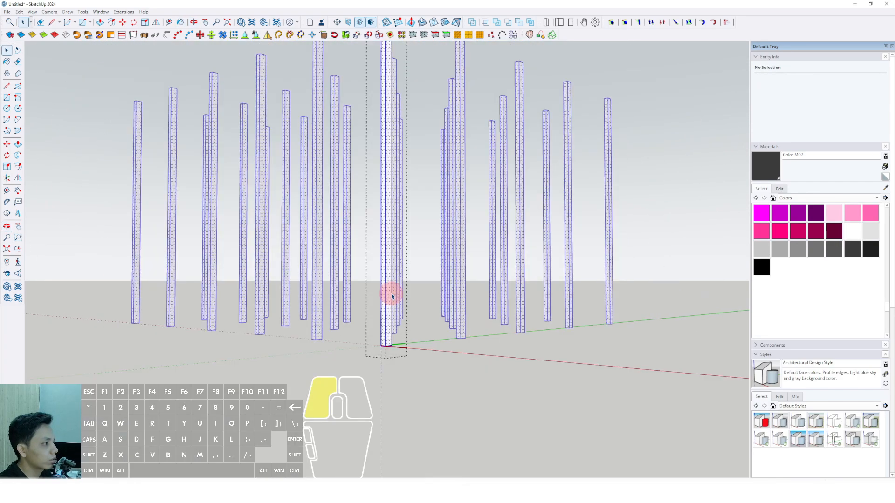
scroll(388, 295, down, 1)
key(b)
click(389, 286)
key(space)
click(636, 207)
scroll(415, 288, up, 3)
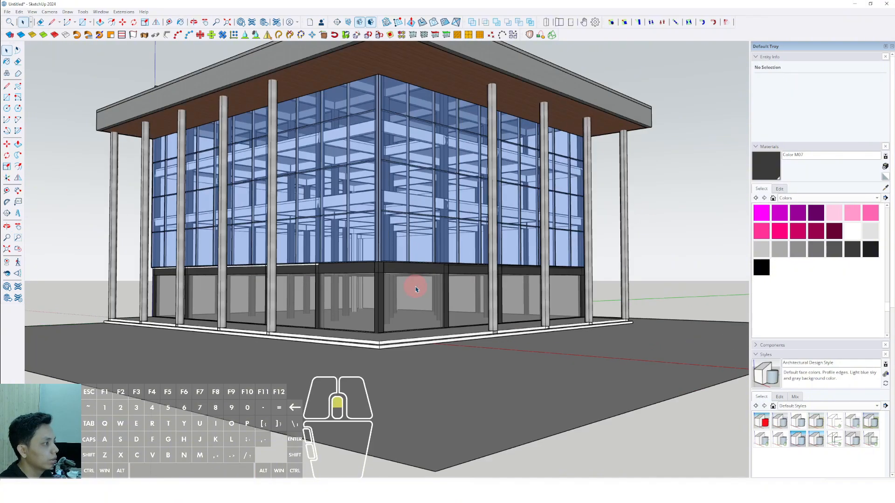
Open the Tile materials collection with the building's base in view.
middle_drag(415, 287, 432, 329)
click(876, 199)
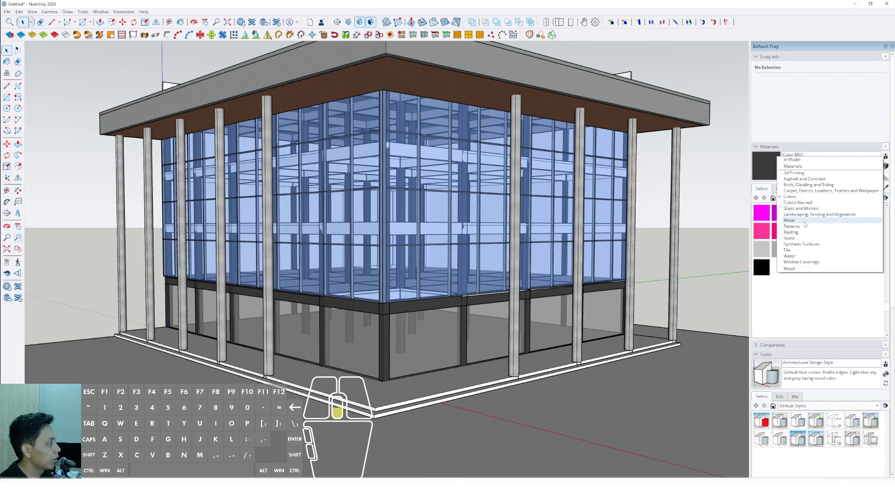
click(789, 252)
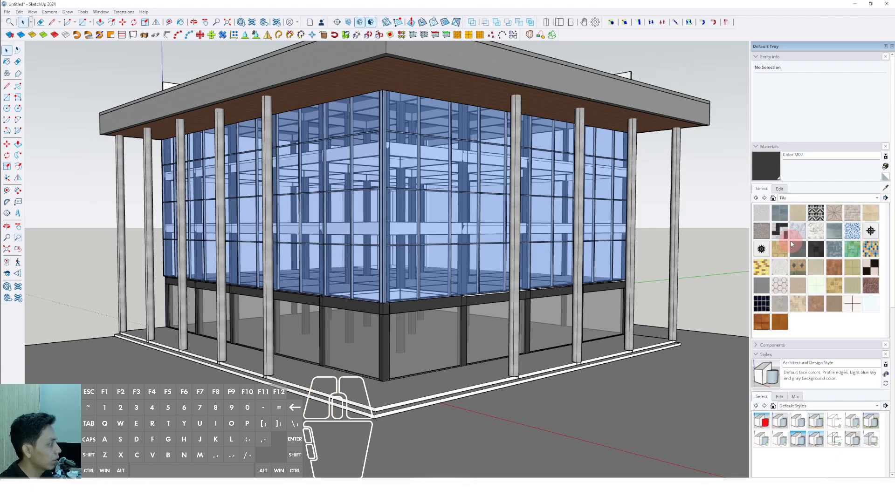
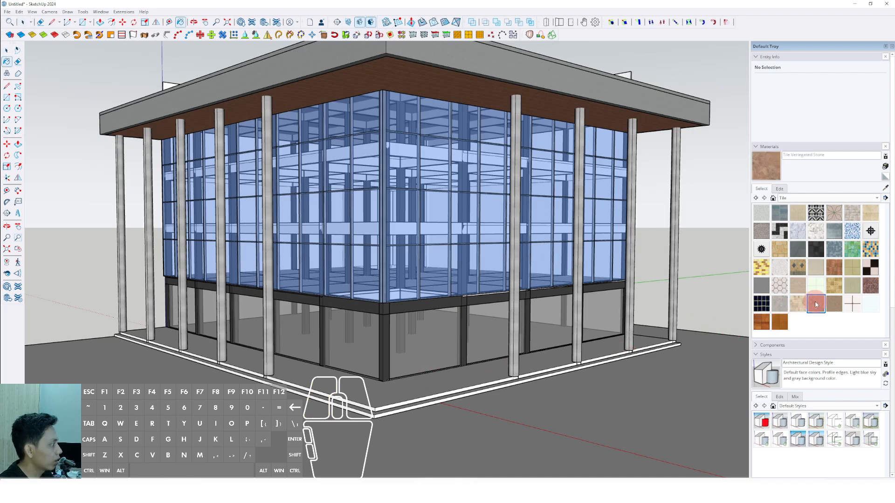
Paint the building's stepped base and terrace with Tile Variegated Stone.
mouse_move(514, 383)
middle_down()
mouse_move(400, 426)
mouse_move(449, 406)
mouse_move(466, 362)
middle_up()
scroll(455, 386, up, 3)
click(452, 388)
key(space)
scroll(443, 387, down, 6)
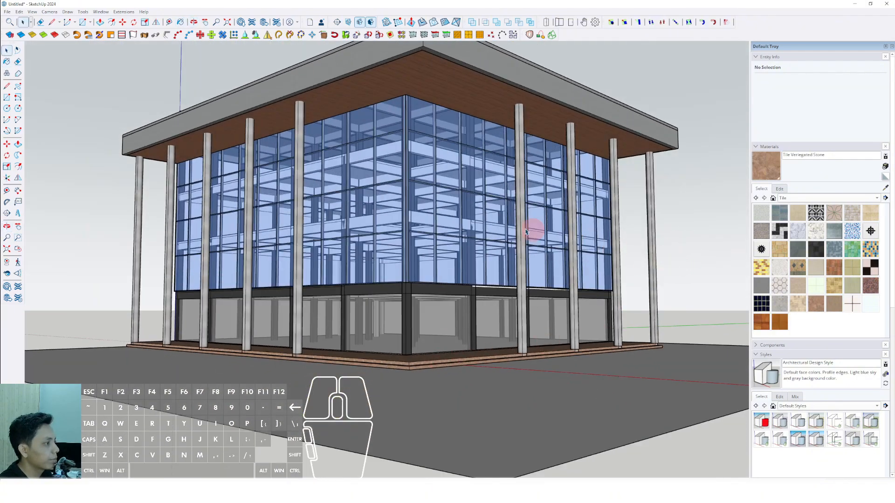
Draw a tall rectangle over the far end of the left glass facade, from above the dark beam up to the wood soffit.
mouse_move(526, 231)
middle_down()
mouse_move(457, 225)
mouse_move(419, 247)
mouse_move(473, 242)
mouse_move(486, 262)
mouse_move(482, 320)
mouse_move(486, 257)
mouse_move(529, 252)
mouse_move(368, 243)
mouse_move(435, 228)
mouse_move(447, 242)
middle_up()
scroll(528, 253, up, 2)
mouse_move(447, 243)
shift+middle_down()
mouse_move(439, 251)
mouse_move(540, 250)
mouse_move(445, 233)
shift+middle_up()
scroll(460, 248, down, 2)
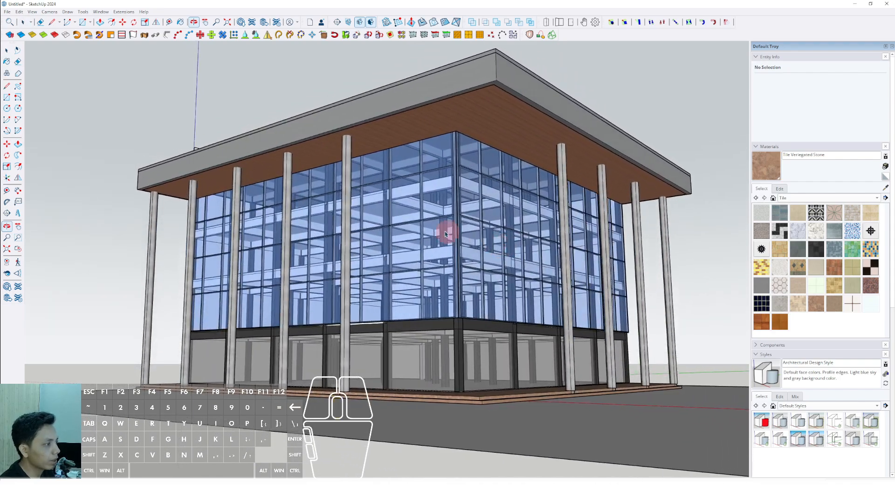
middle_drag(488, 252, 560, 254)
scroll(406, 222, up, 3)
mouse_move(406, 223)
shift+middle_down()
mouse_move(412, 207)
mouse_move(421, 221)
shift+middle_up()
scroll(414, 208, down, 2)
middle_drag(243, 262, 466, 273)
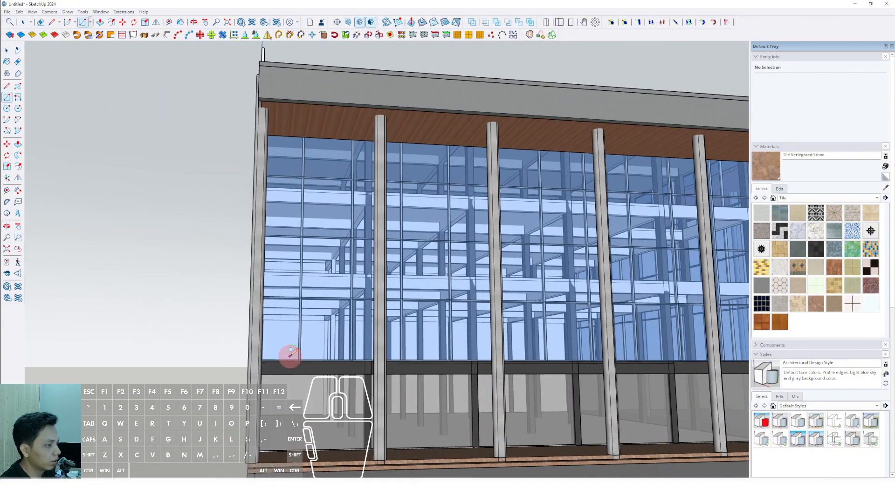
click(266, 360)
scroll(329, 315, down, 2)
middle_drag(410, 258, 262, 198)
scroll(262, 198, up, 2)
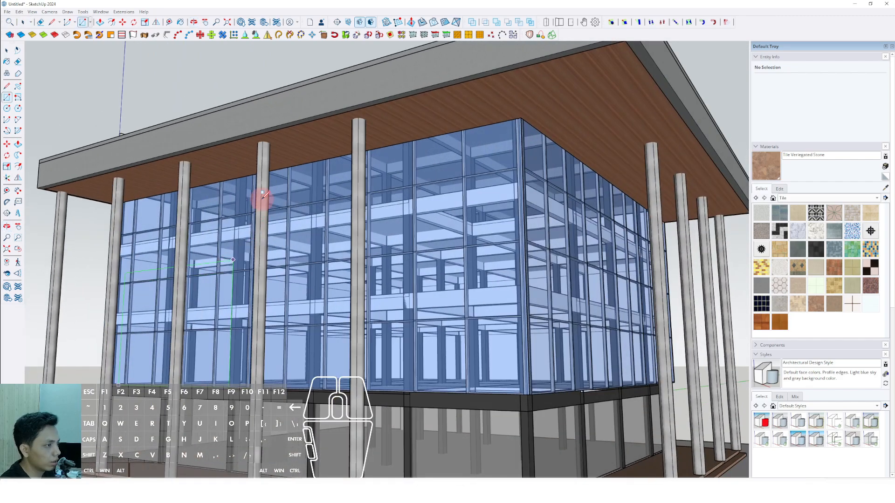
click(302, 164)
Push/Pull the facade rectangle outward into a thin solid panel and make the whole panel a group.
scroll(299, 166, up, 2)
key(p)
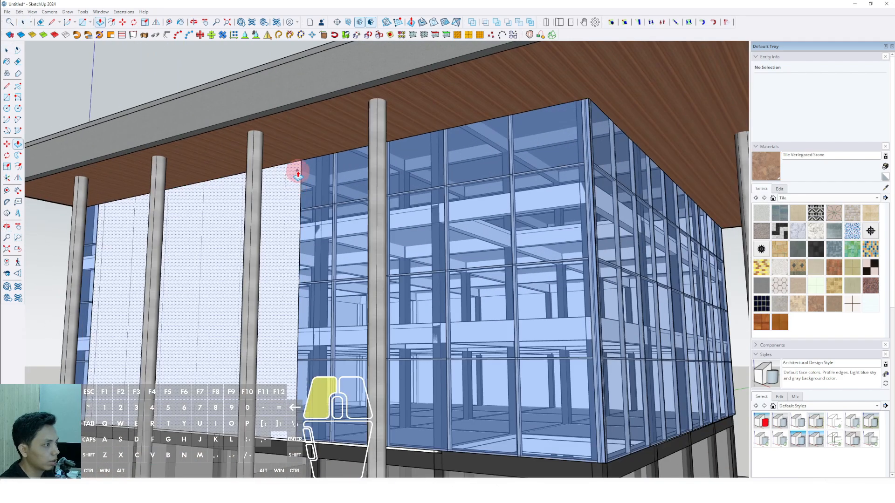
key(space)
scroll(294, 173, down, 4)
middle_drag(295, 173, 334, 195)
scroll(244, 202, up, 2)
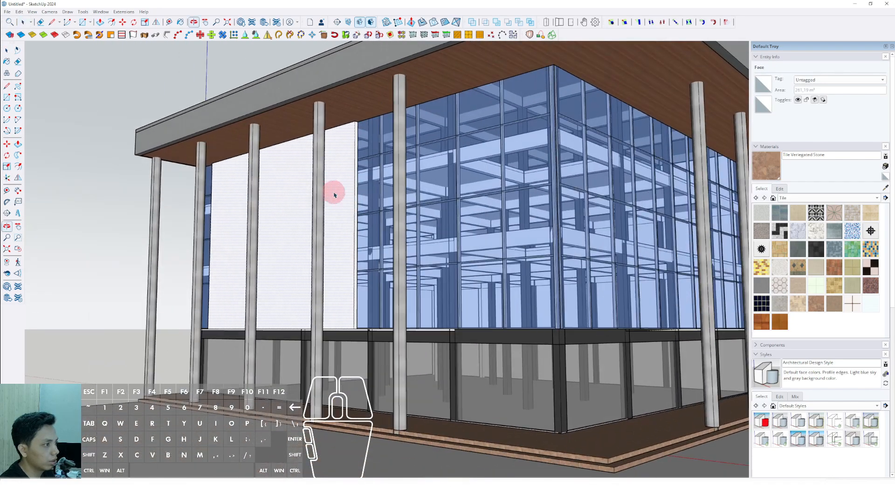
right_click(339, 165)
click(354, 215)
scroll(345, 226, down, 3)
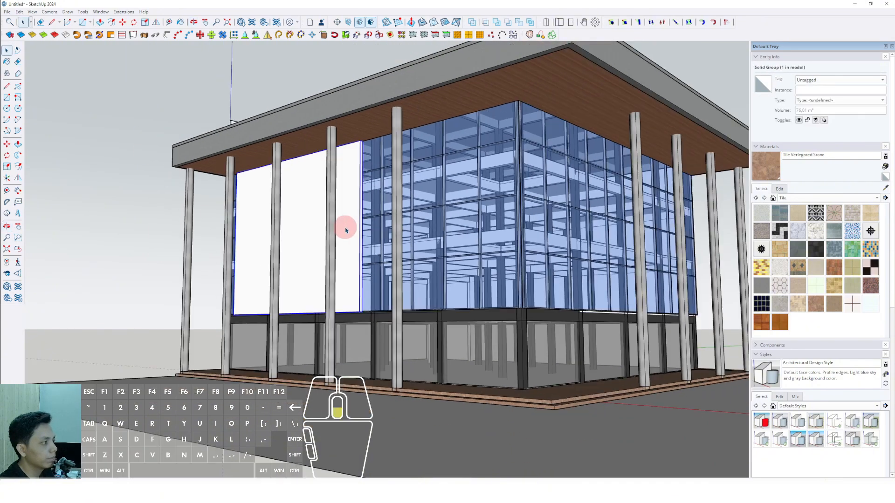
Paint the grouped facade panel with Steel Brushed Stainless from the Metal materials.
shift+middle_drag(345, 225, 399, 225)
scroll(343, 226, up, 4)
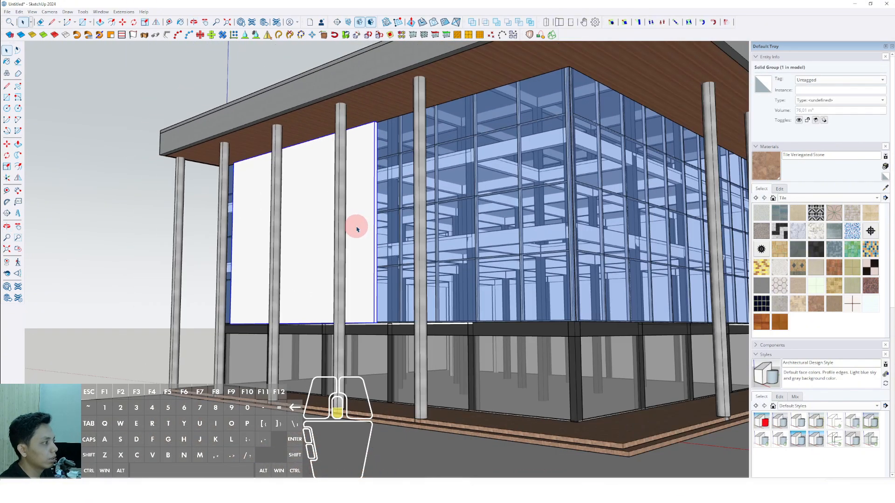
scroll(357, 228, down, 3)
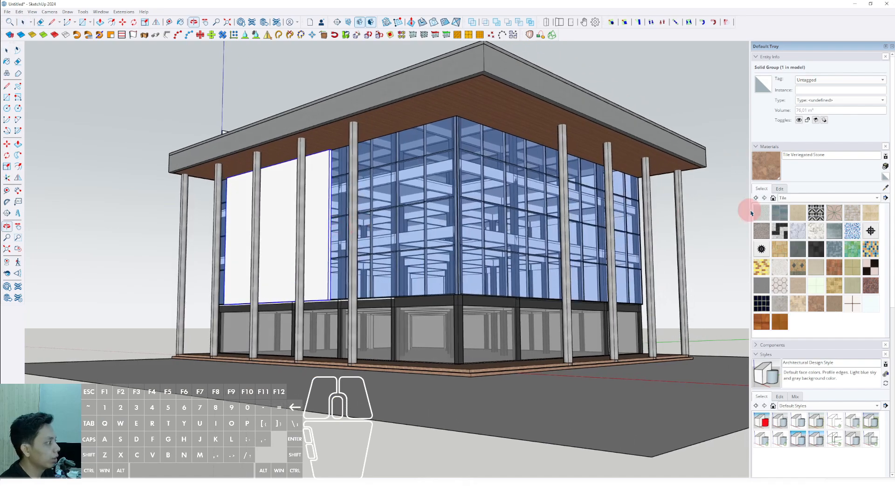
click(868, 200)
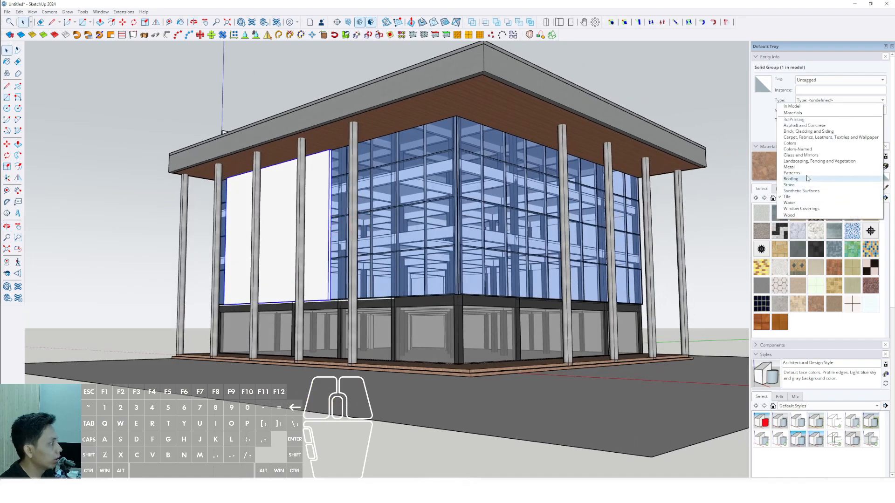
click(789, 168)
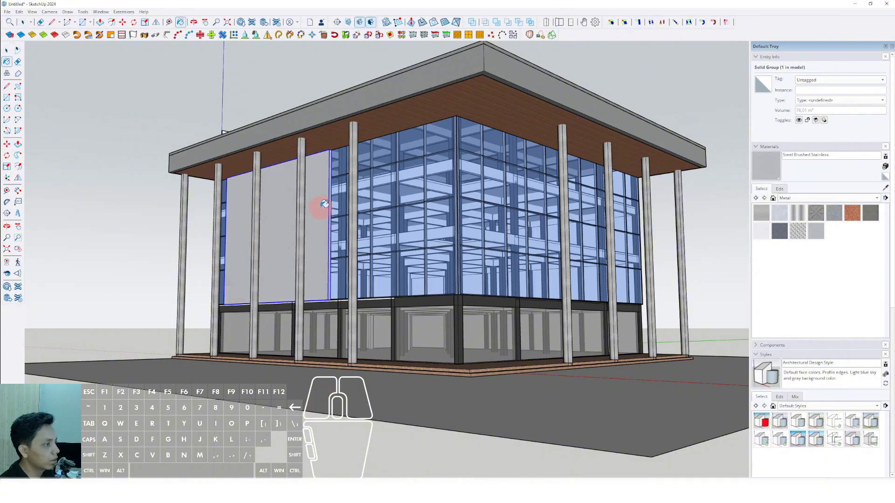
scroll(370, 289, up, 10)
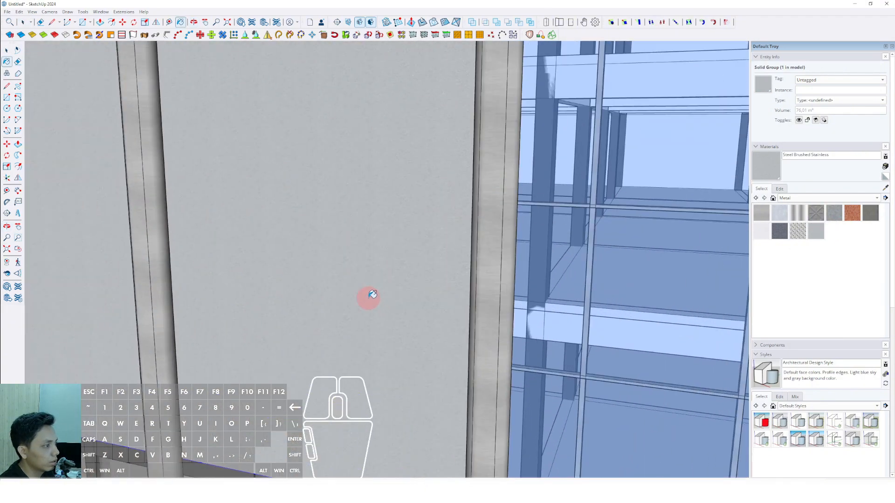
scroll(364, 268, down, 10)
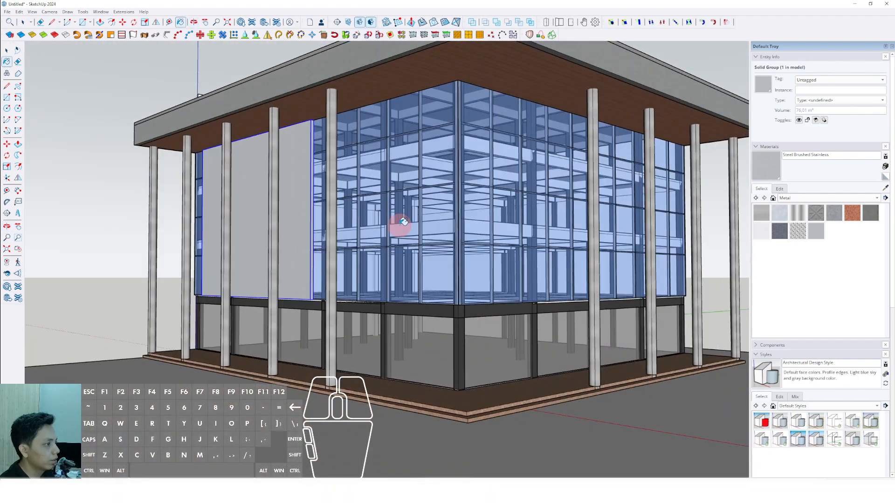
scroll(403, 222, down, 5)
key(space)
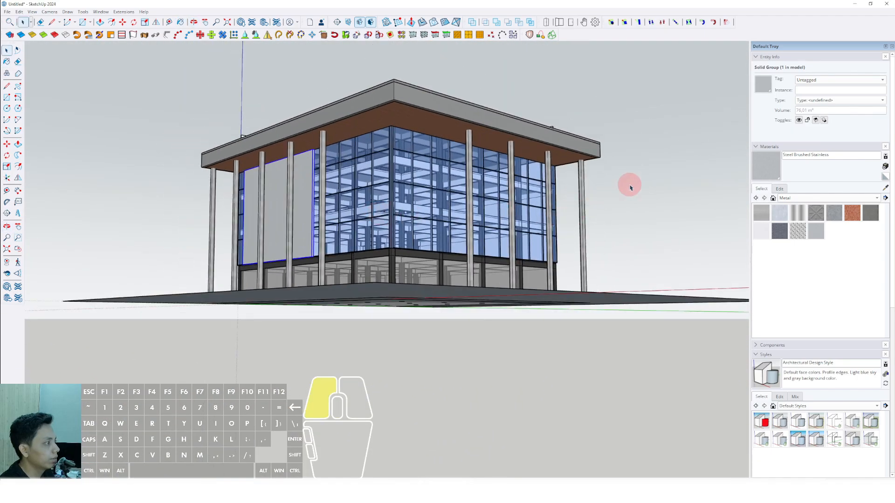
Examine the building from its front corner with the new metal panel in place.
middle_drag(437, 210, 463, 227)
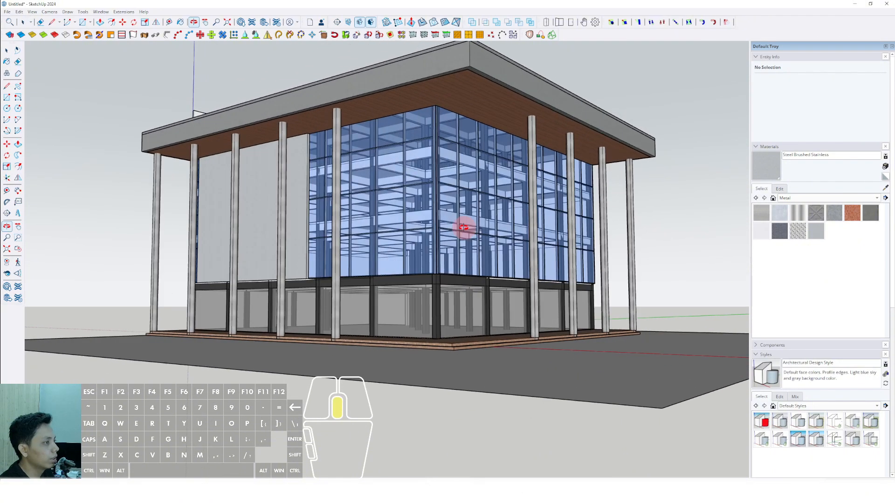
middle_drag(369, 227, 303, 230)
scroll(420, 229, up, 3)
scroll(335, 227, down, 5)
scroll(304, 231, up, 2)
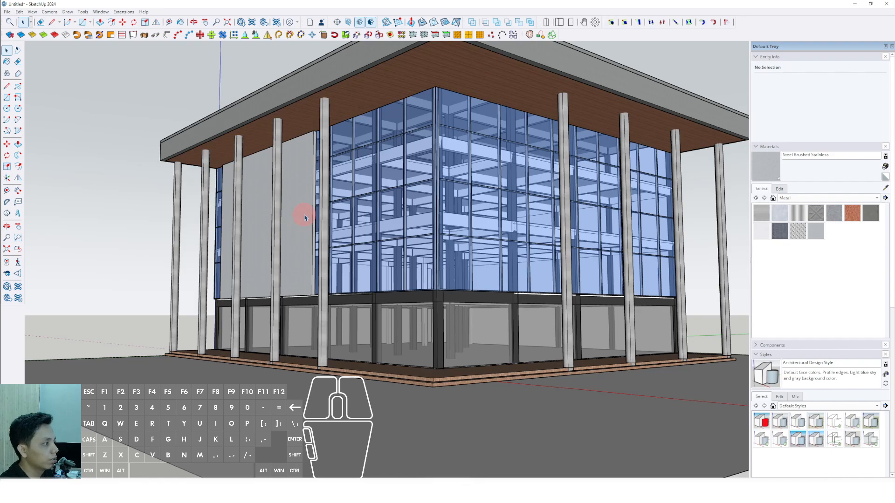
scroll(332, 240, down, 2)
middle_drag(343, 244, 387, 260)
scroll(366, 244, up, 2)
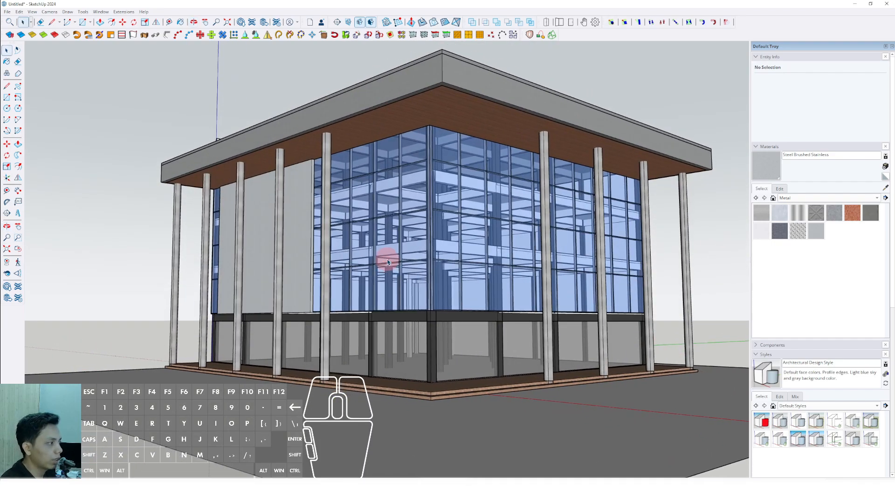
Sample Color M07 from the perimeter beam and paint the white slab edge below the right glass facade with it.
scroll(448, 336, up, 6)
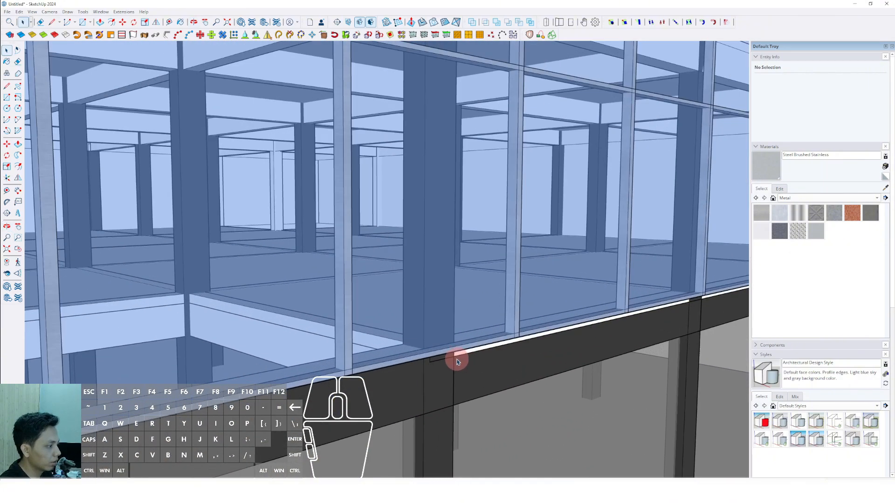
scroll(457, 361, up, 2)
double_click(464, 354)
triple_click(464, 354)
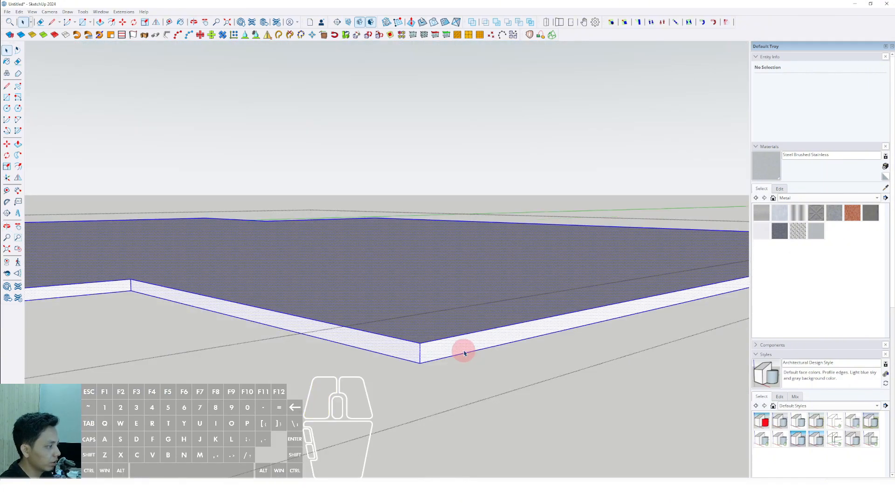
click(591, 318)
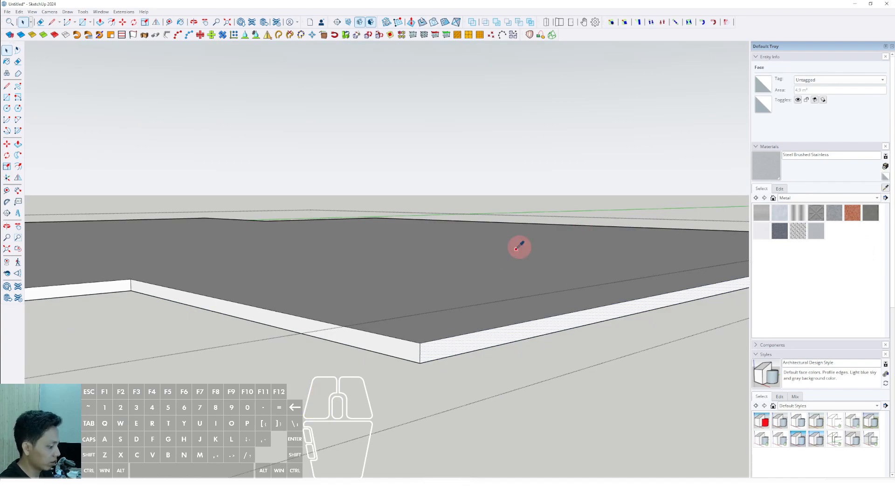
key(i)
scroll(456, 354, up, 1)
click(480, 364)
scroll(476, 345, up, 1)
click(476, 334)
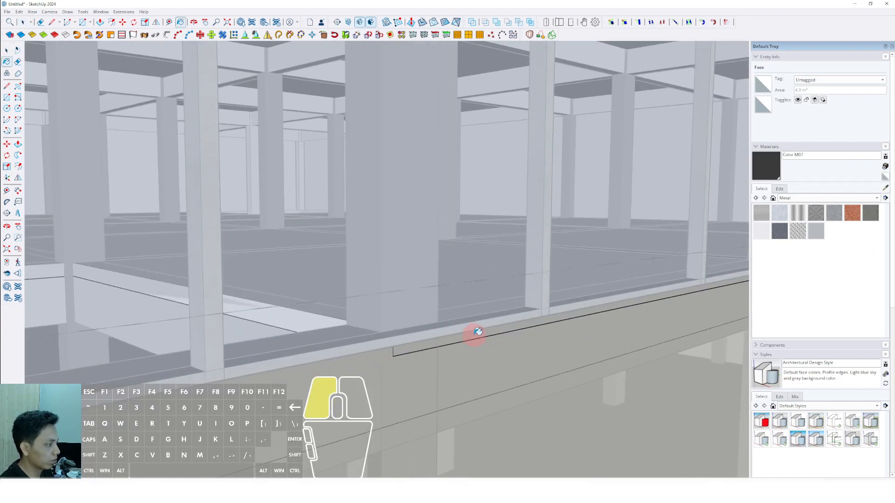
Paint the white slab edge below the left glass facade with Color M07 and leave the slab's editing context.
scroll(520, 306, down, 3)
scroll(521, 305, down, 2)
shift+middle_drag(368, 303, 589, 245)
scroll(165, 255, up, 3)
middle_drag(166, 254, 300, 288)
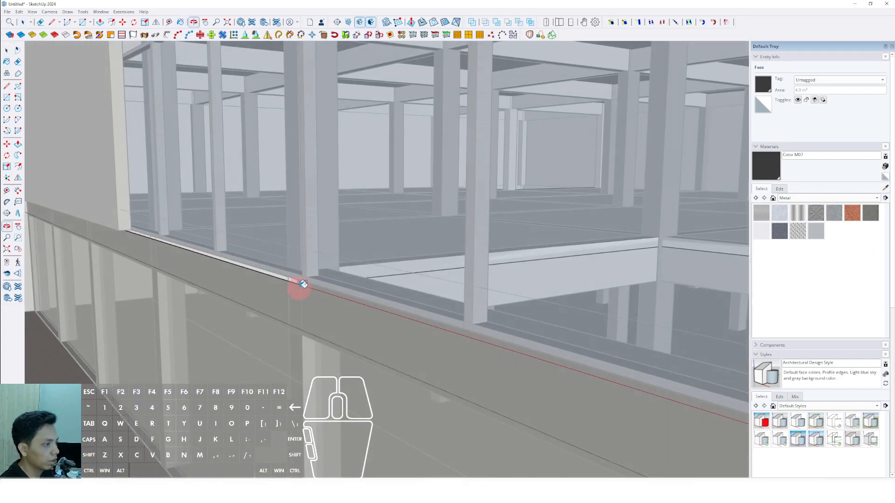
scroll(271, 275, up, 2)
scroll(274, 271, down, 8)
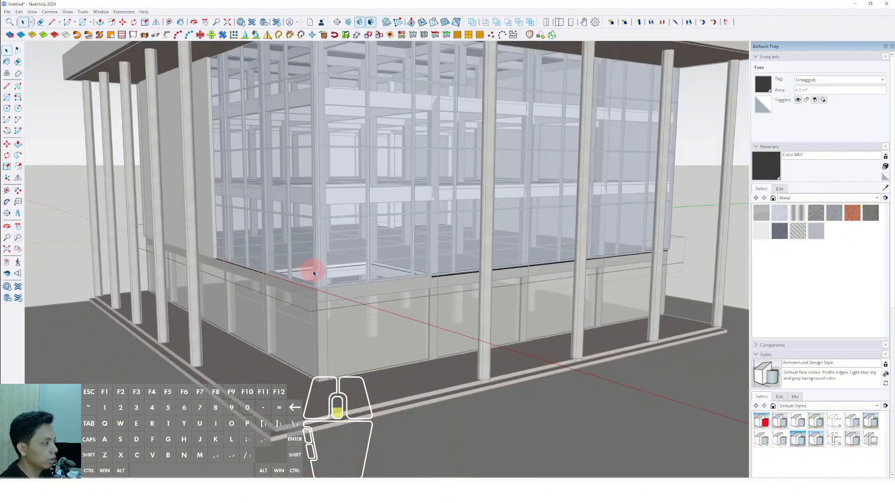
key(space)
click(658, 208)
scroll(400, 280, up, 5)
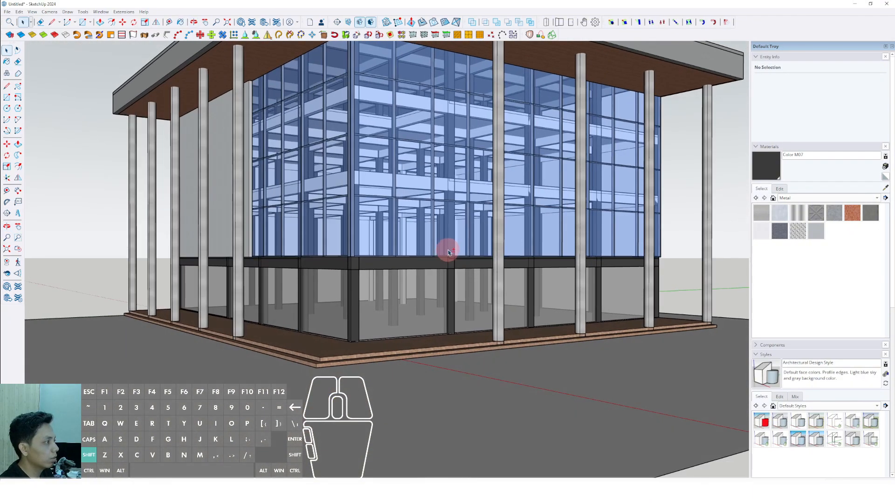
scroll(481, 283, down, 4)
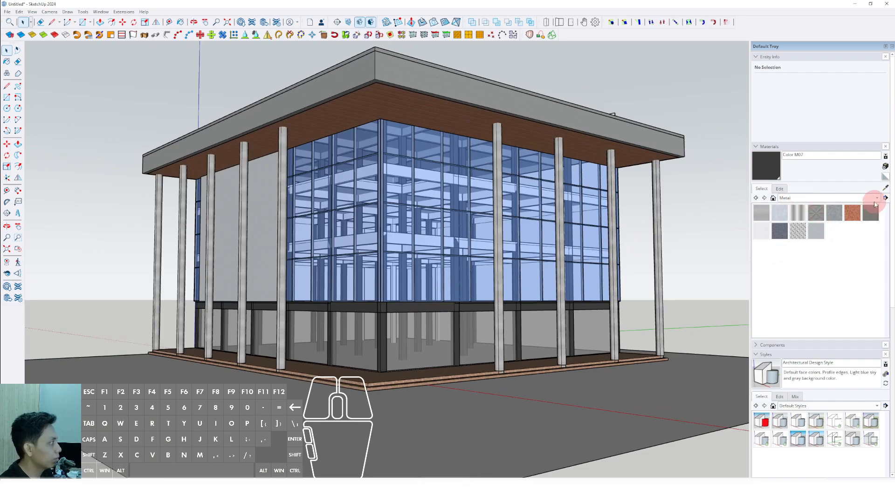
Open the Components Sampler collection in the component library.
click(757, 355)
click(760, 345)
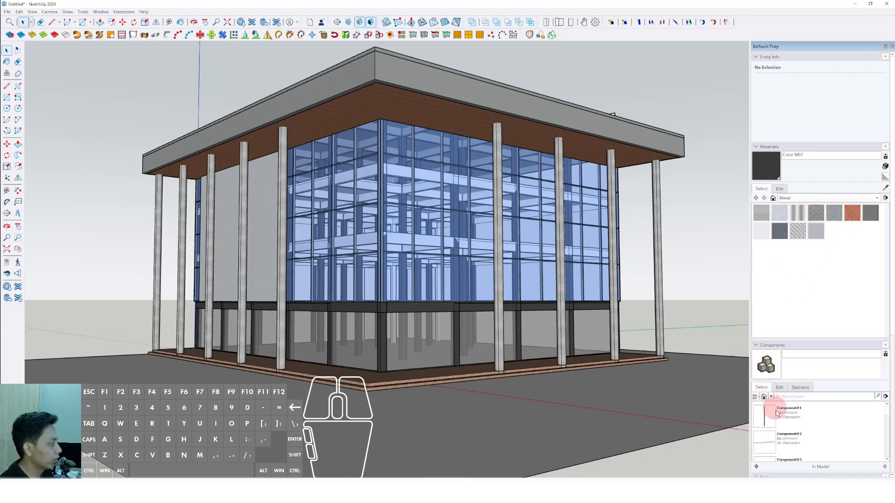
click(770, 397)
click(782, 371)
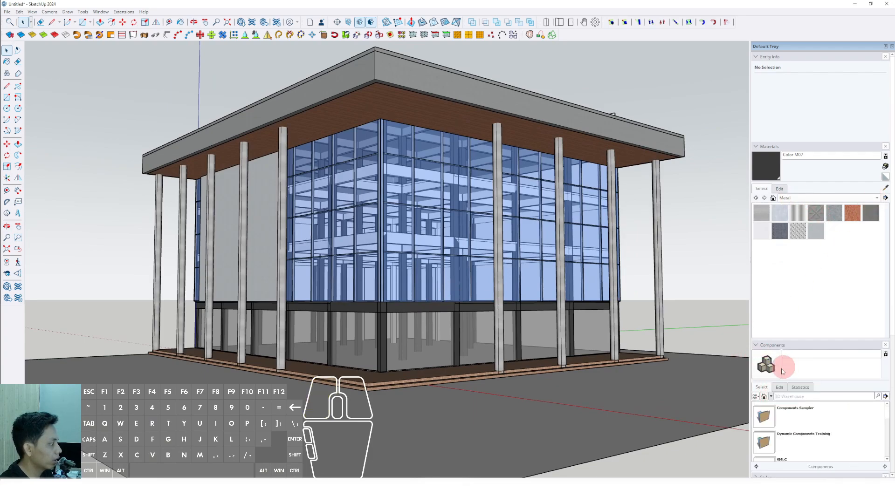
click(767, 416)
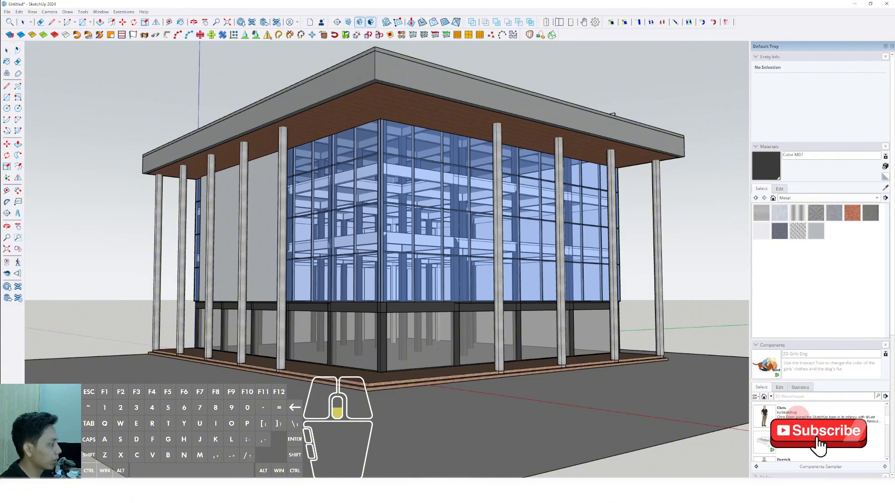
Place the standing man in a dark shirt from the Components Sampler on the terrace near the building's corner.
scroll(782, 421, up, 1)
click(764, 440)
scroll(306, 375, up, 5)
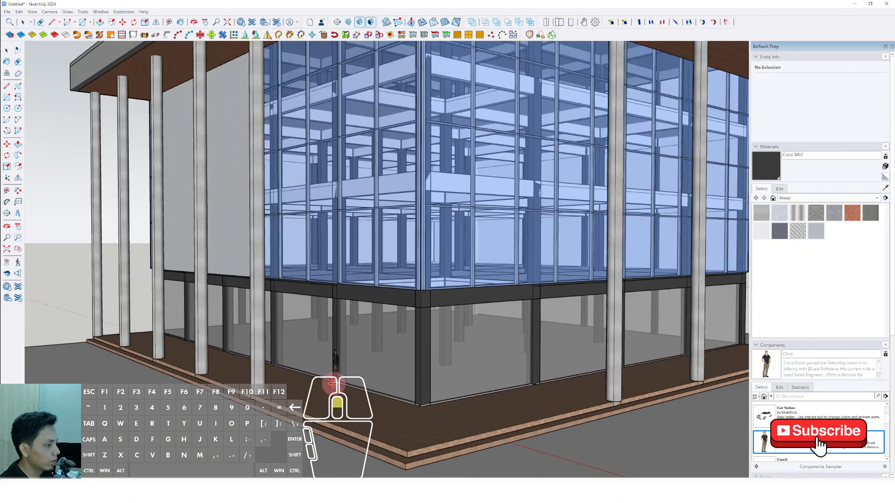
middle_drag(336, 385, 322, 396)
click(320, 396)
Place a second standing man and a woman in red on the terrace beside the first figure.
scroll(779, 440, down, 1)
scroll(774, 438, down, 2)
click(764, 416)
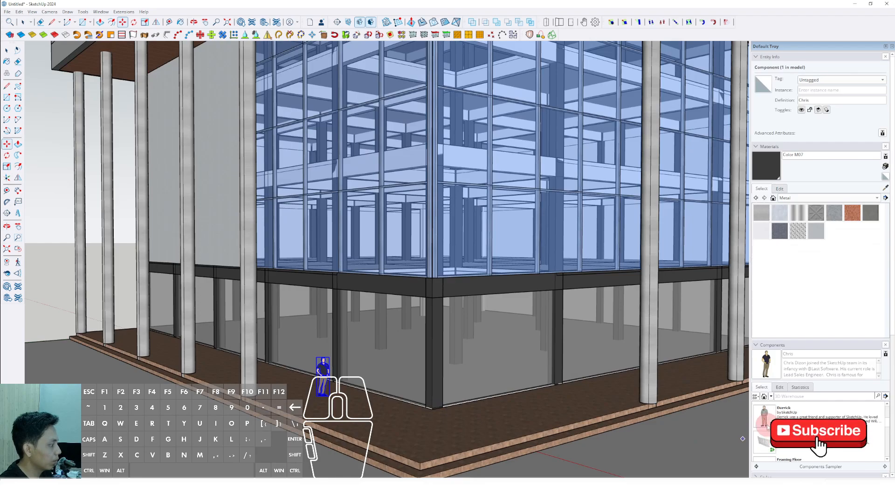
scroll(774, 424, down, 1)
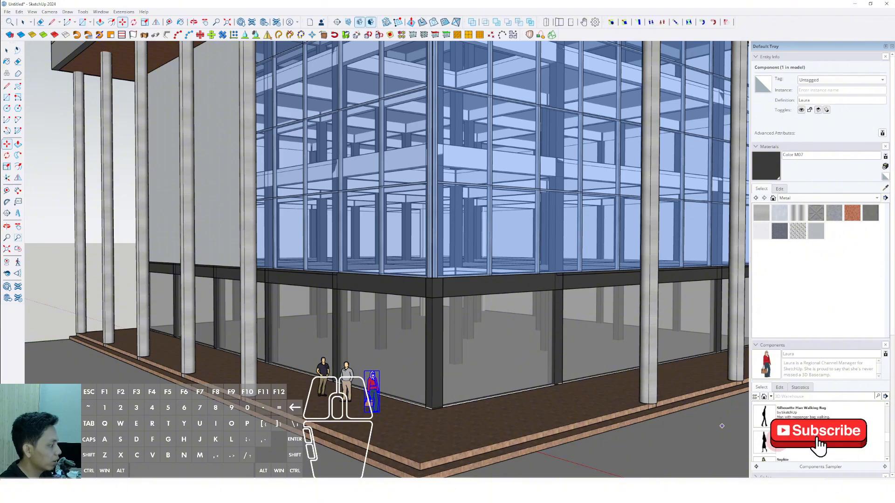
Place the Silhouette Man Walking Bag, Silhouette Woman Walking Sideways and green-jacketed man components around the terrace corner.
click(763, 443)
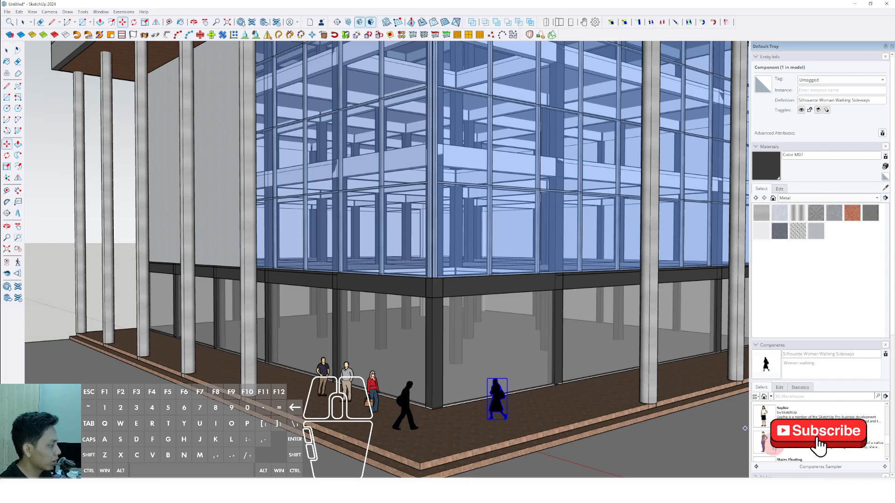
click(764, 416)
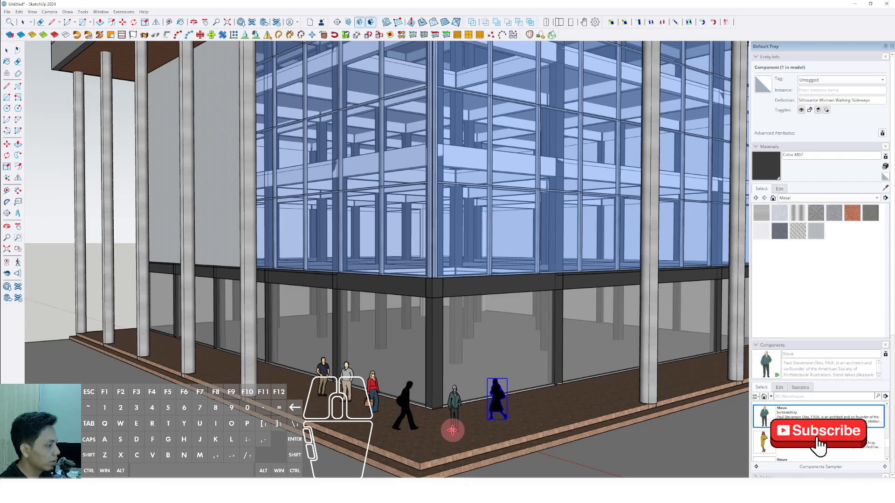
scroll(483, 356, down, 10)
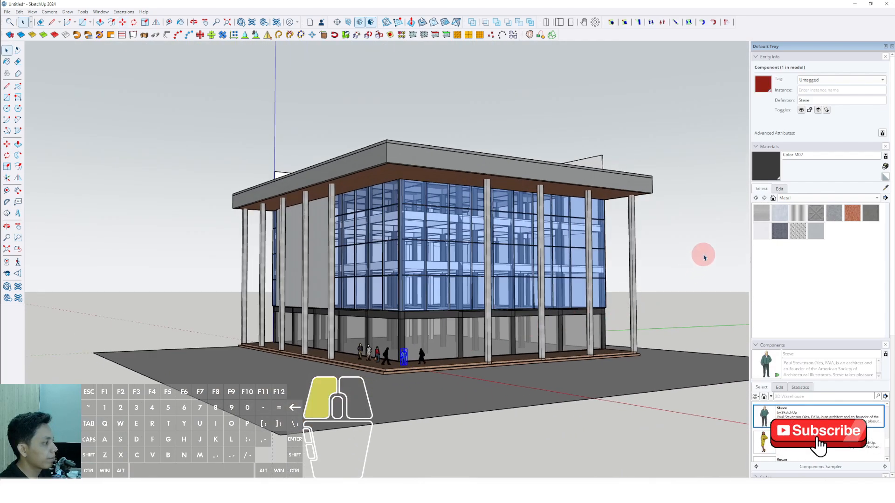
scroll(510, 286, up, 6)
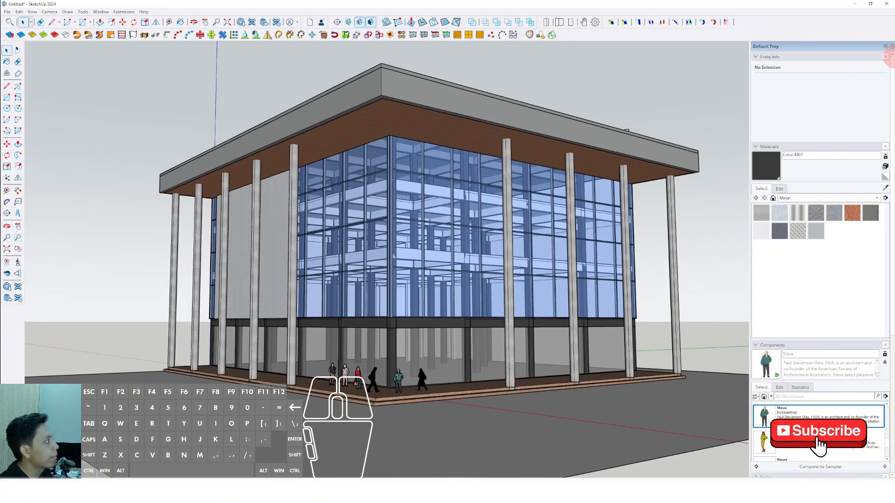
click(892, 47)
scroll(603, 266, down, 2)
scroll(603, 272, up, 5)
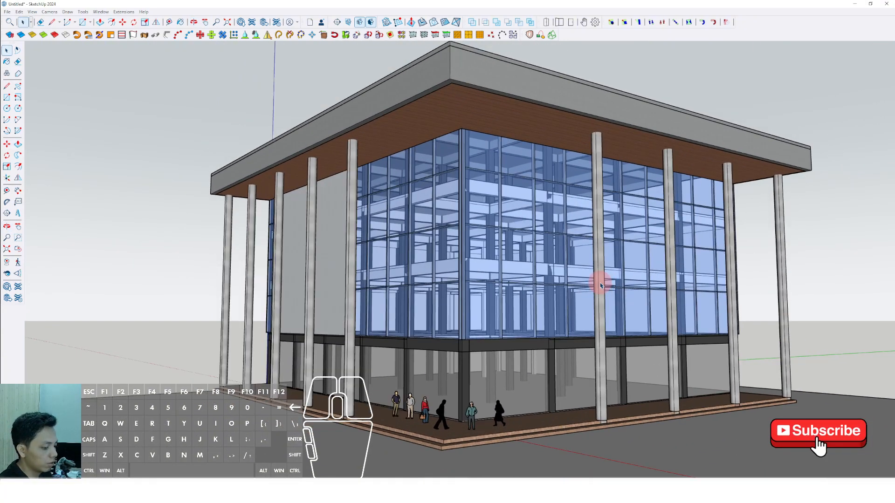
middle_drag(514, 307, 554, 282)
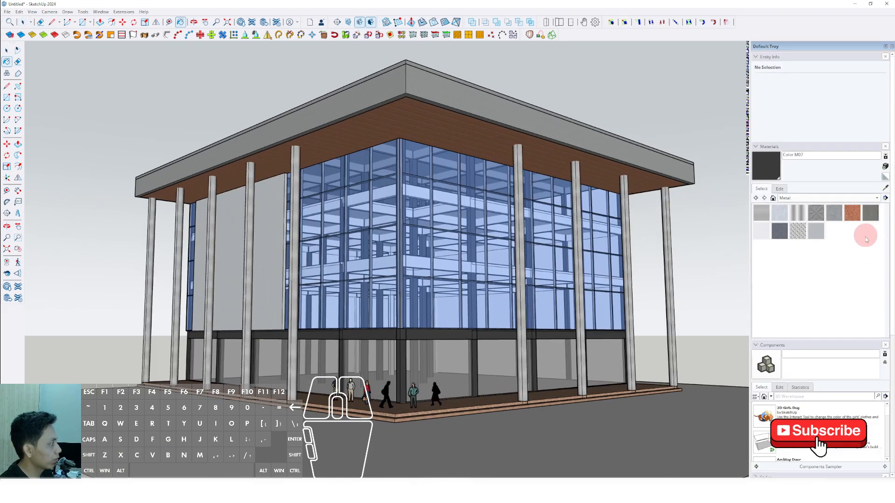
Apply a white-background style without sky from the Default Styles collection to the model.
click(755, 148)
click(763, 198)
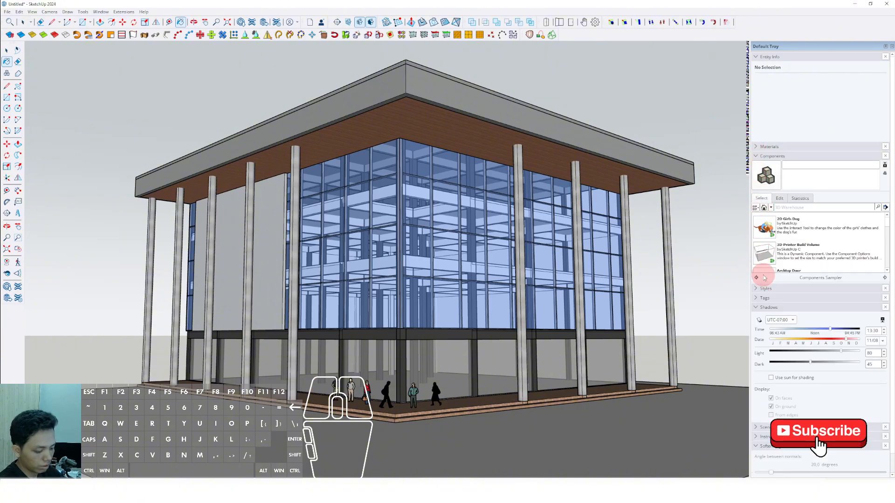
click(757, 311)
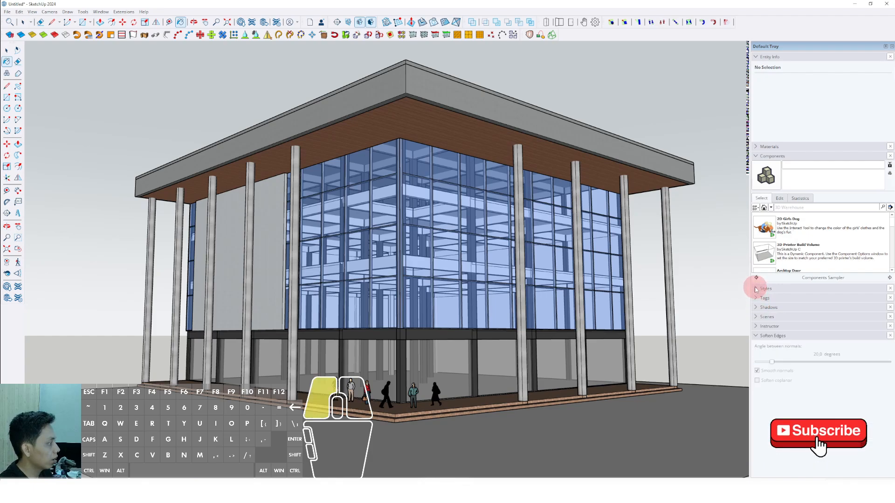
click(756, 289)
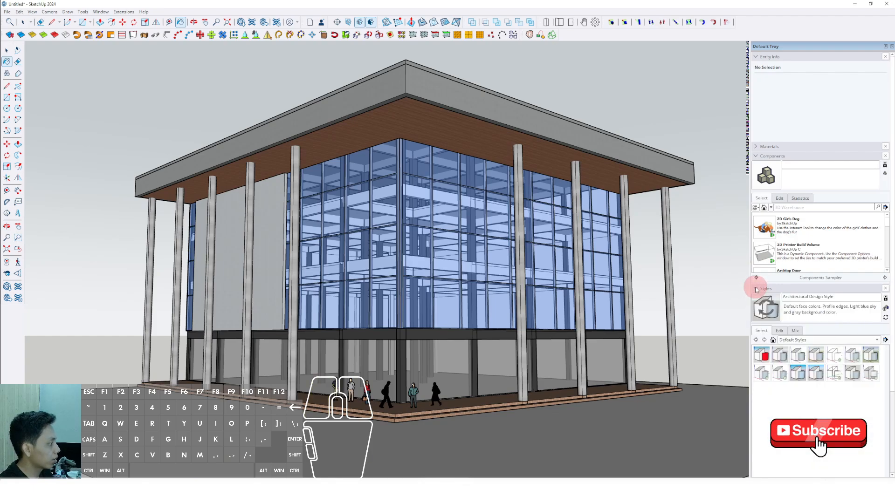
click(798, 355)
Examine the restyled building around its glazed corner, checking the facades, columns, roof overhang and the people on the terrace.
middle_drag(482, 301, 442, 297)
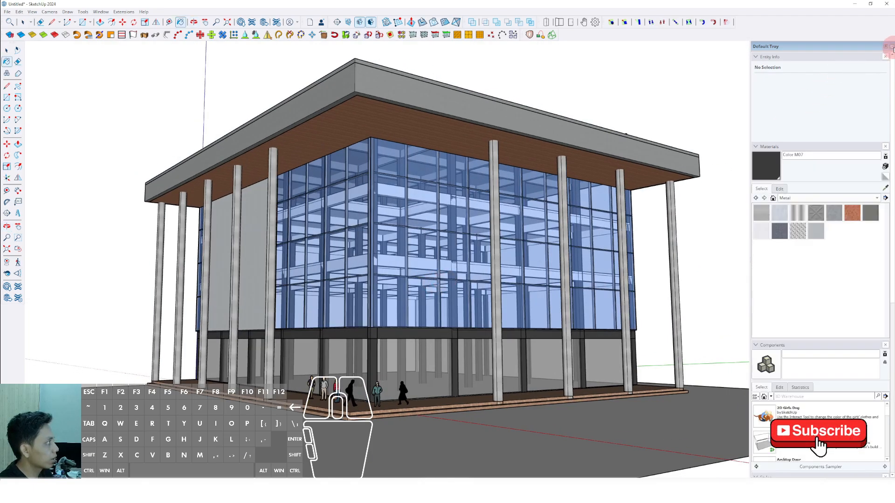
click(892, 46)
middle_drag(490, 225, 536, 224)
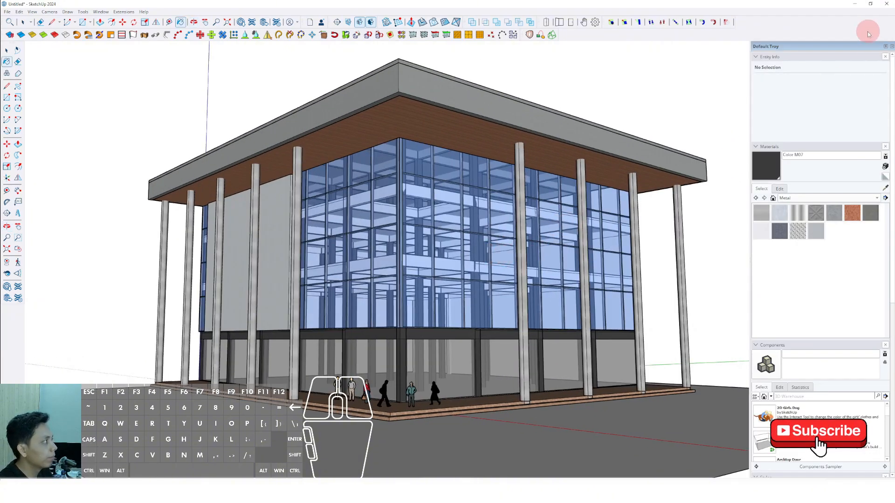
click(891, 47)
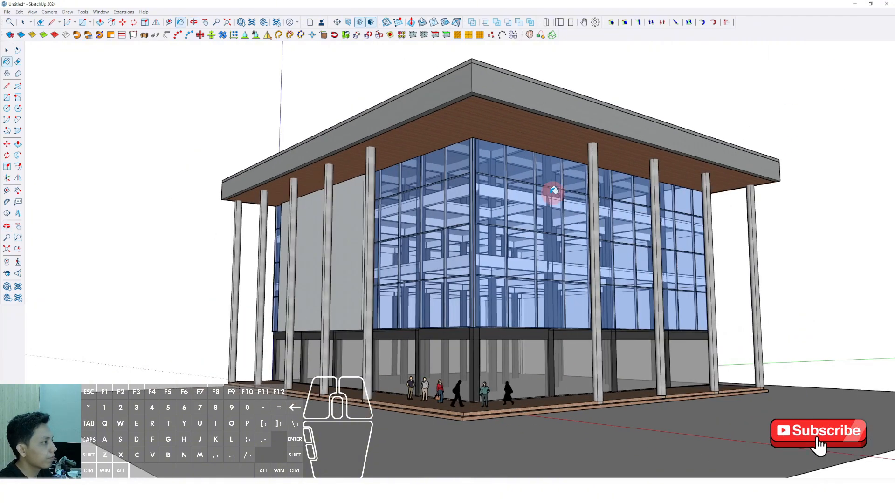
shift+middle_drag(484, 230, 509, 245)
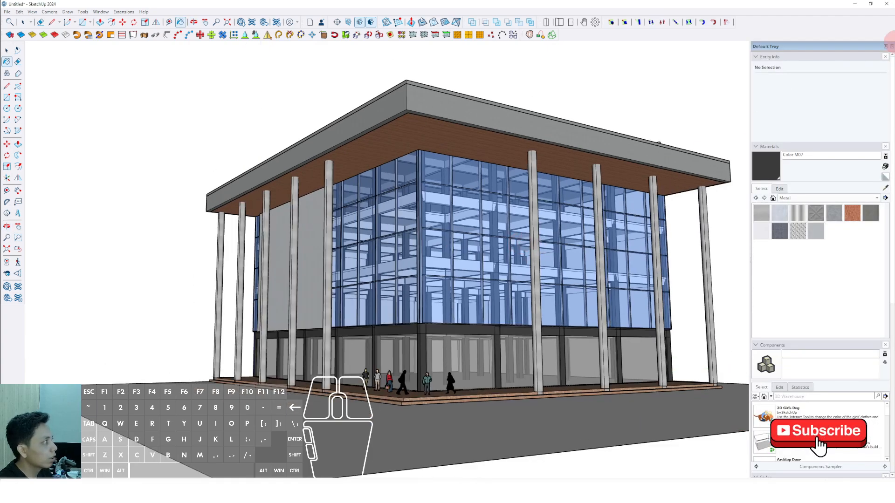
click(892, 47)
middle_drag(648, 198, 600, 219)
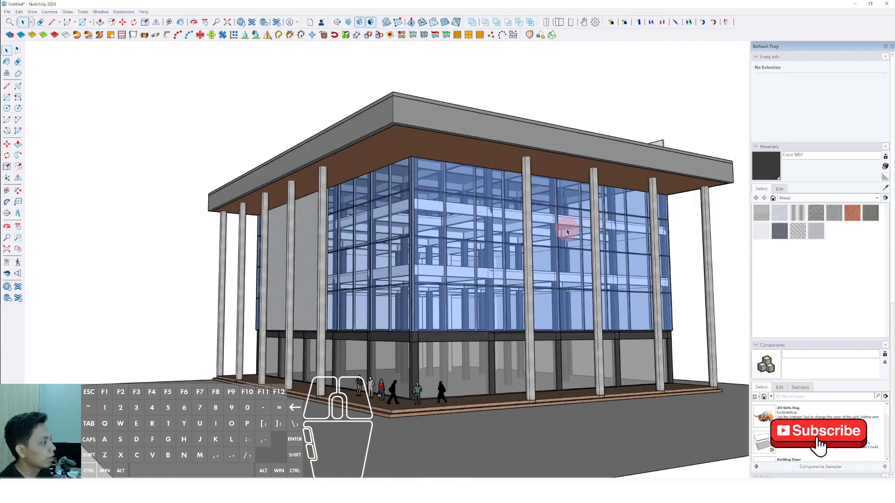
middle_drag(567, 232, 517, 219)
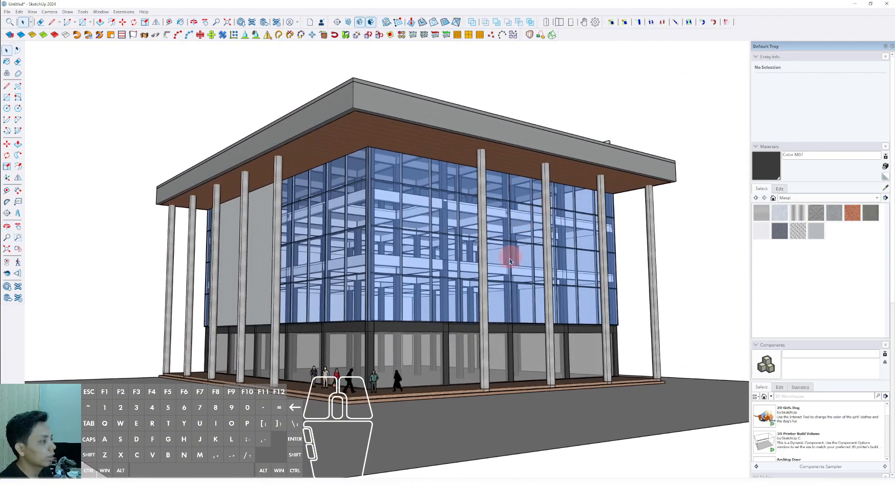
scroll(440, 264, up, 1)
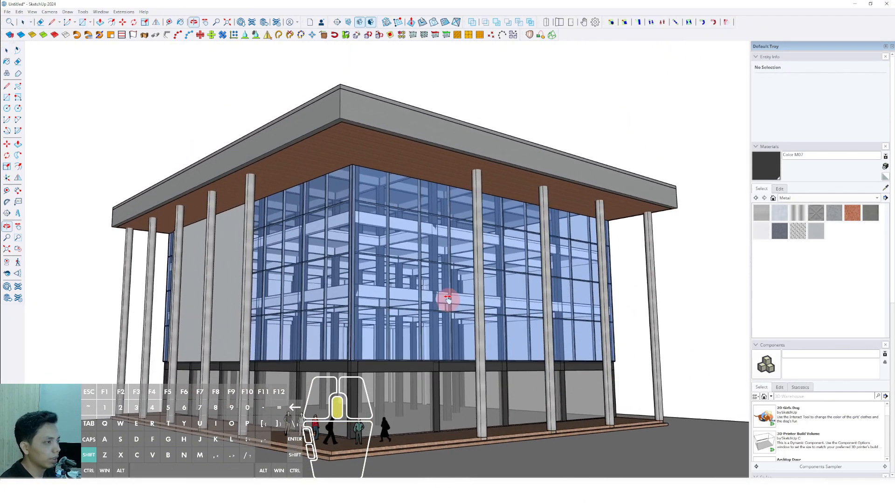